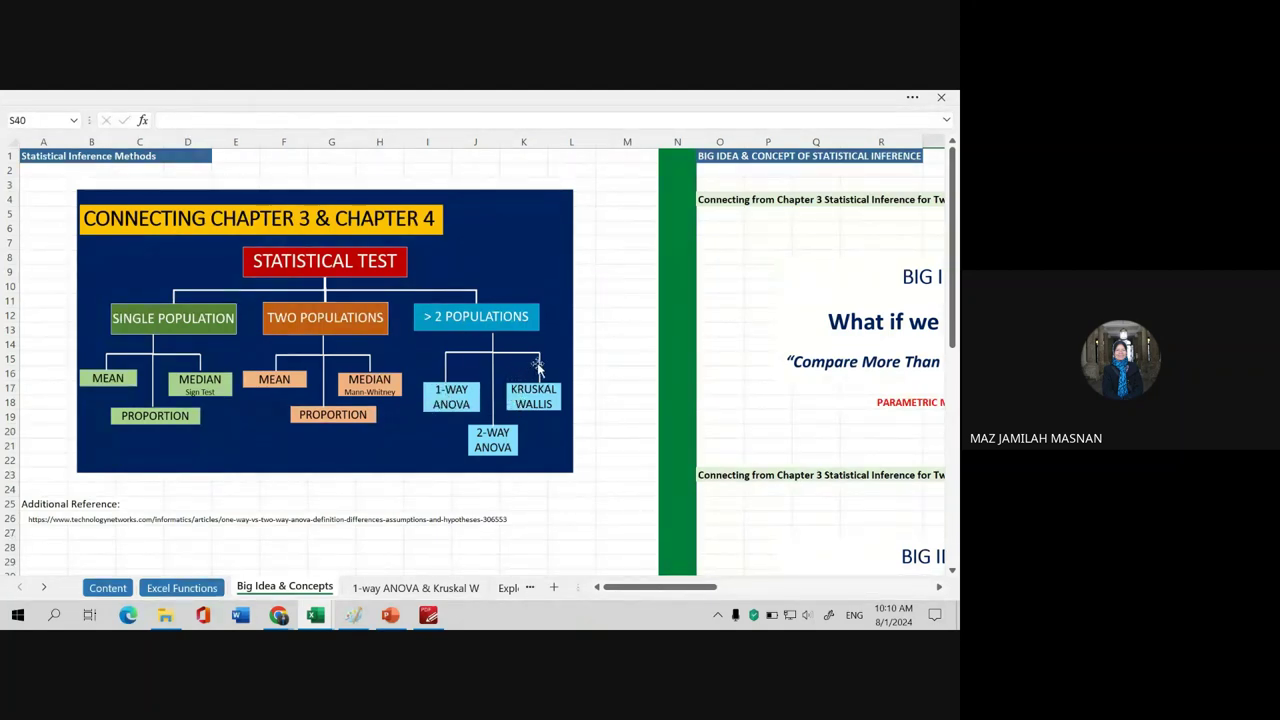
- Scroll right and down to the Big Idea panels on comparing means (parametric) and medians (nonparametric)
click(513, 412)
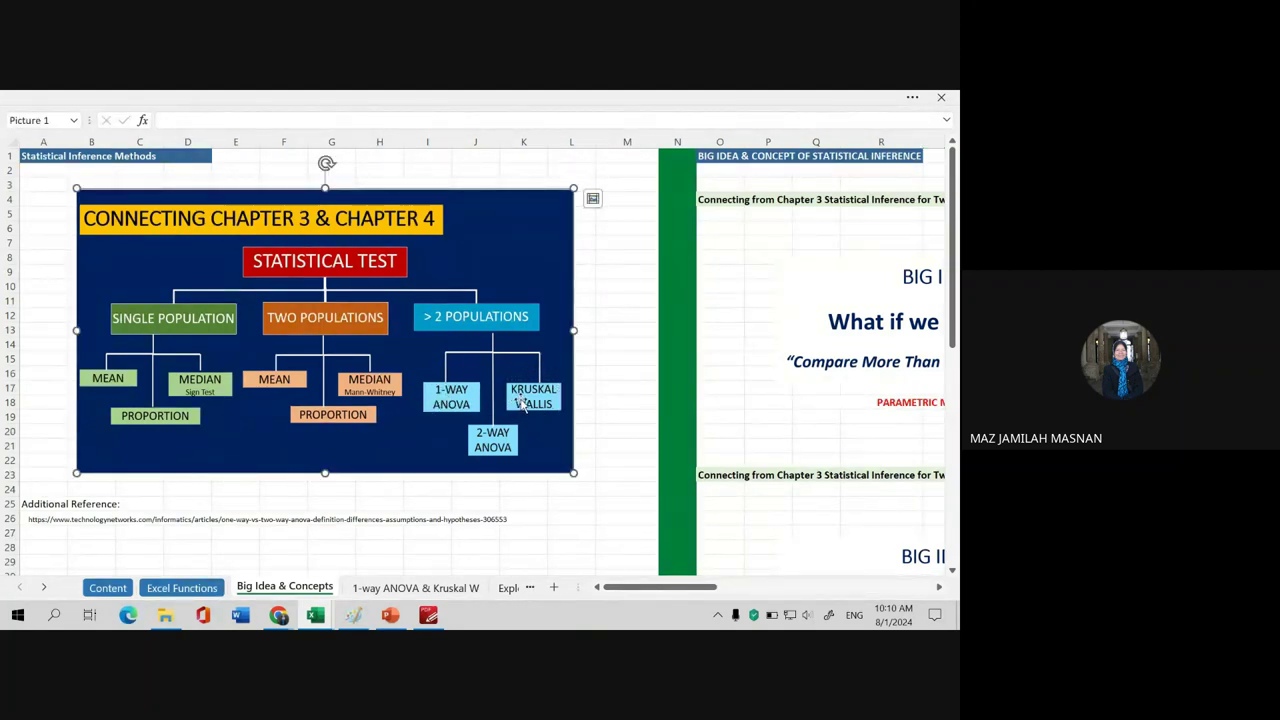
click(600, 388)
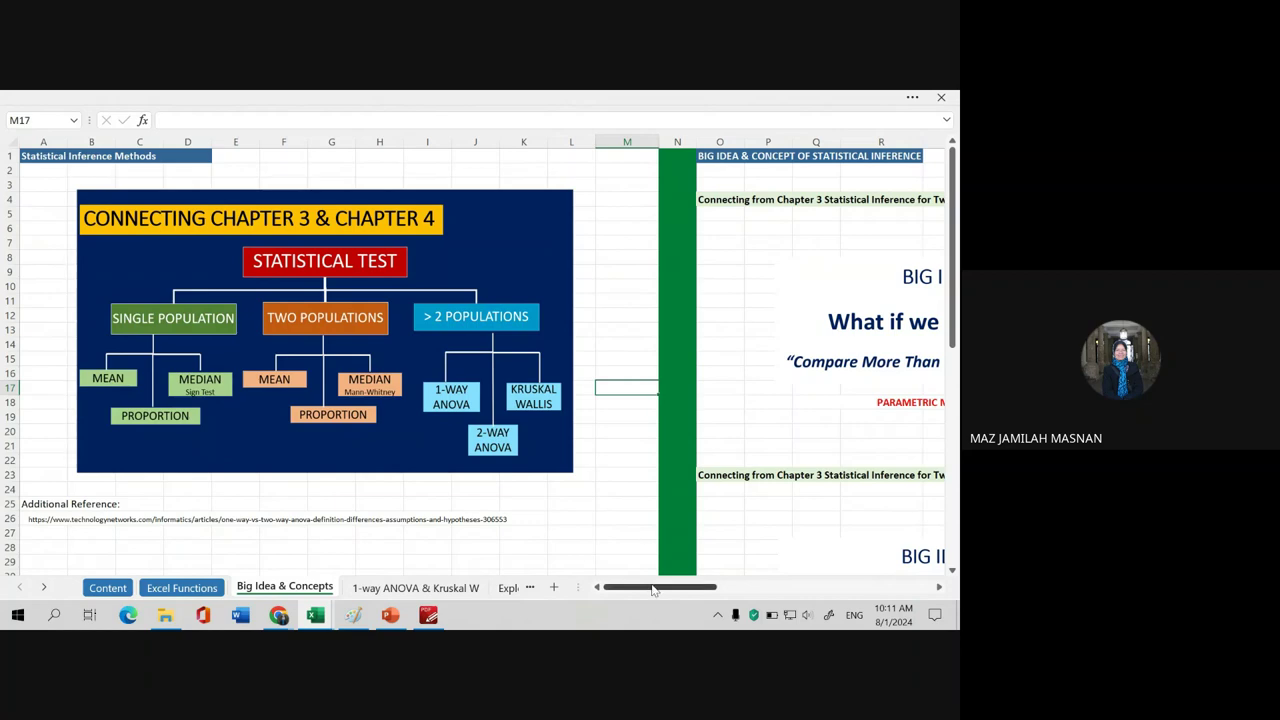
drag(654, 587, 733, 592)
scroll(595, 434, down, 1)
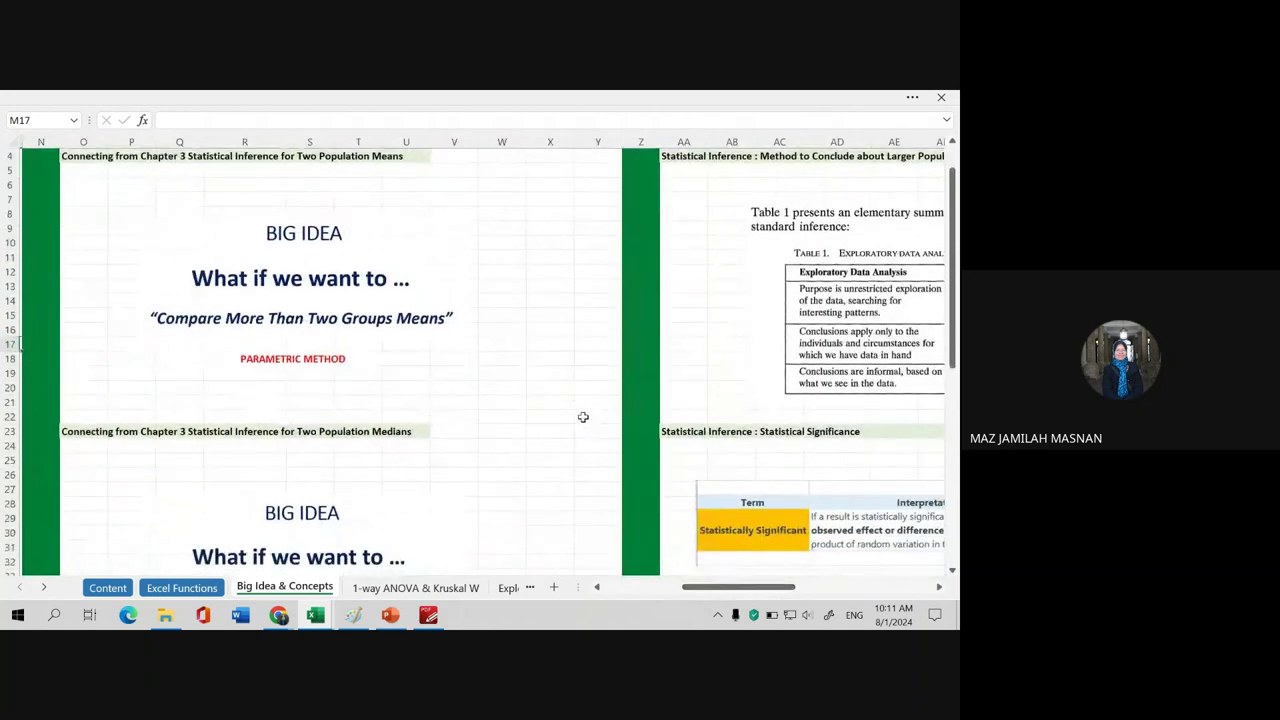
scroll(580, 417, down, 1)
scroll(530, 405, up, 2)
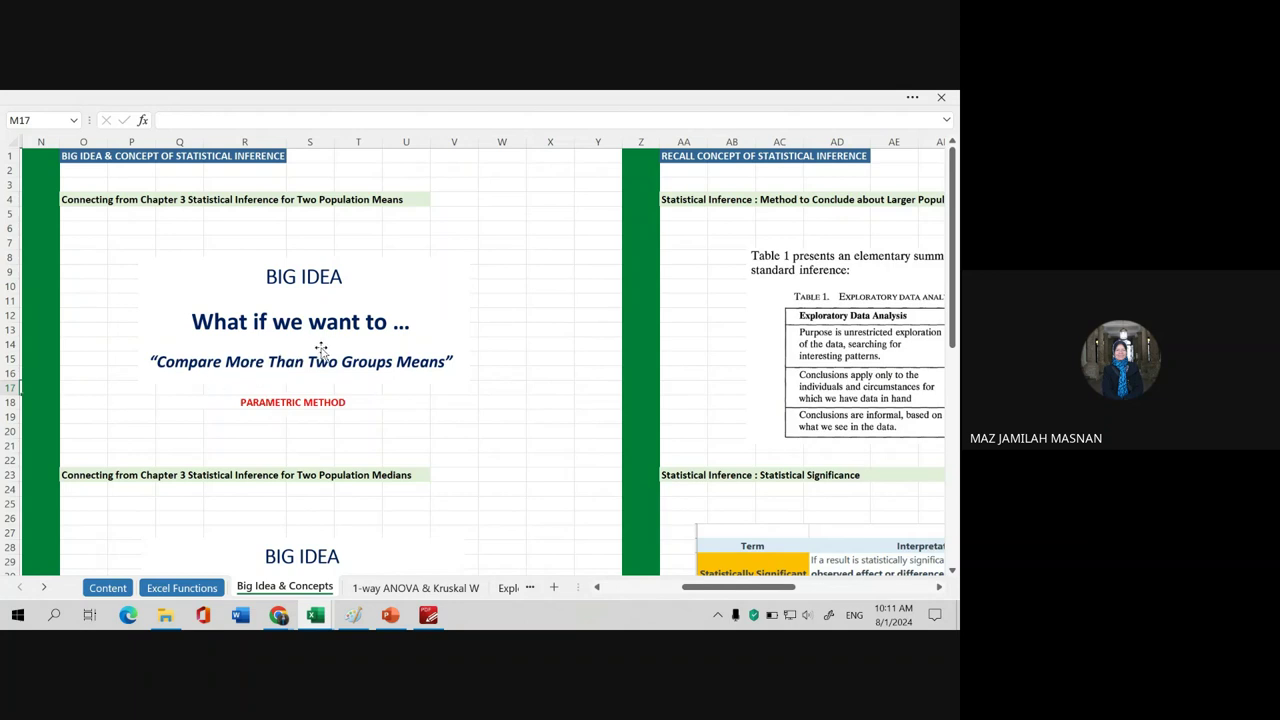
scroll(367, 354, down, 2)
scroll(367, 354, down, 2)
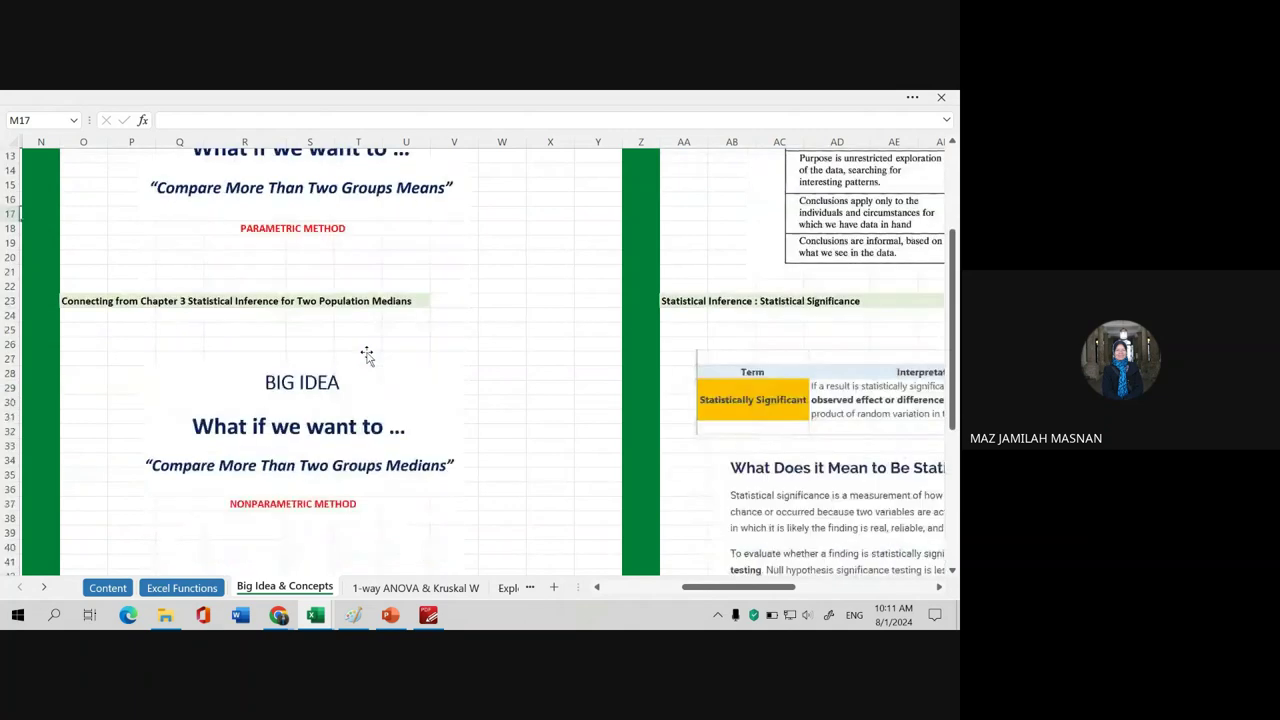
scroll(367, 354, down, 2)
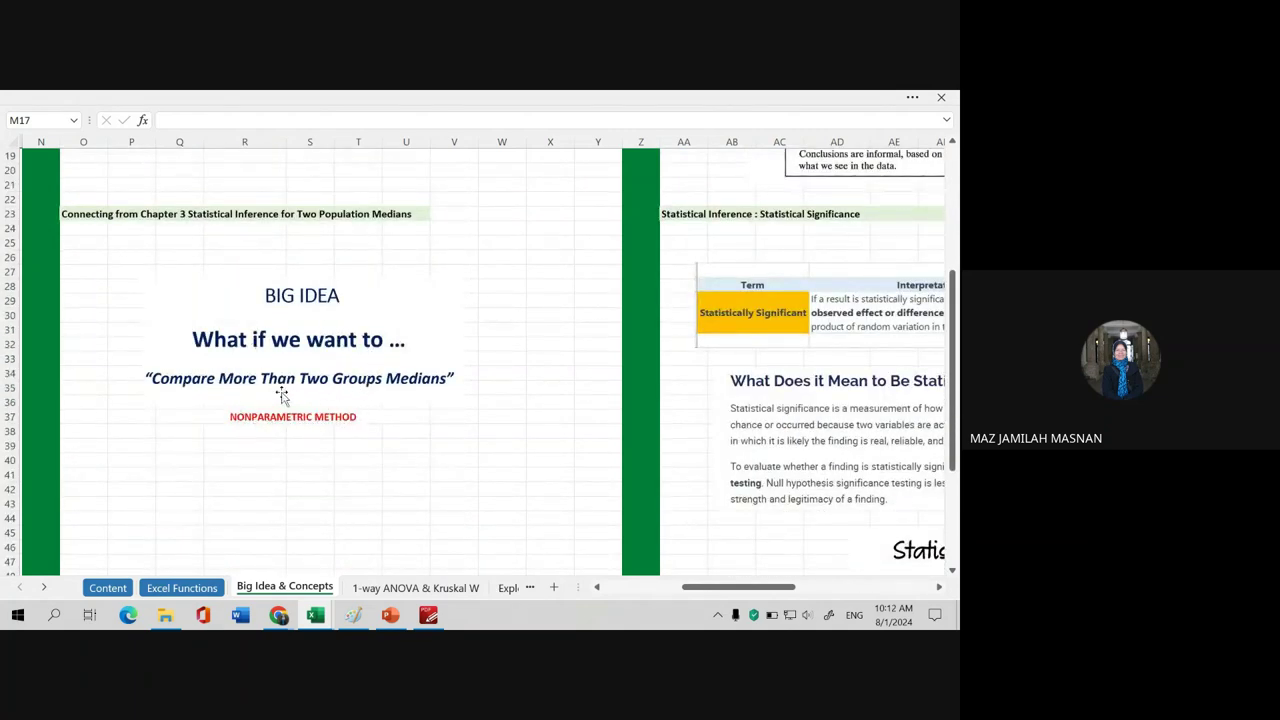
scroll(445, 424, up, 4)
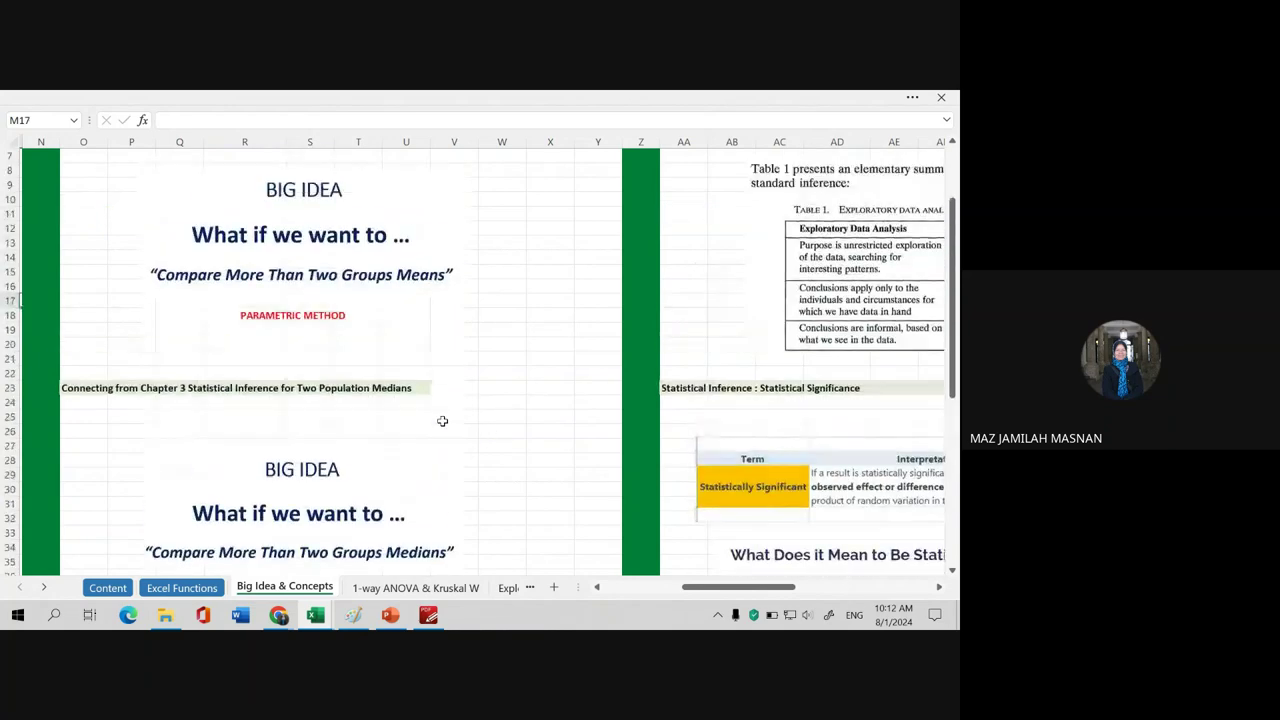
- Scroll right to Recall Concept and down to the Statistical Significance definition (p < 0.05)
drag(737, 588, 801, 590)
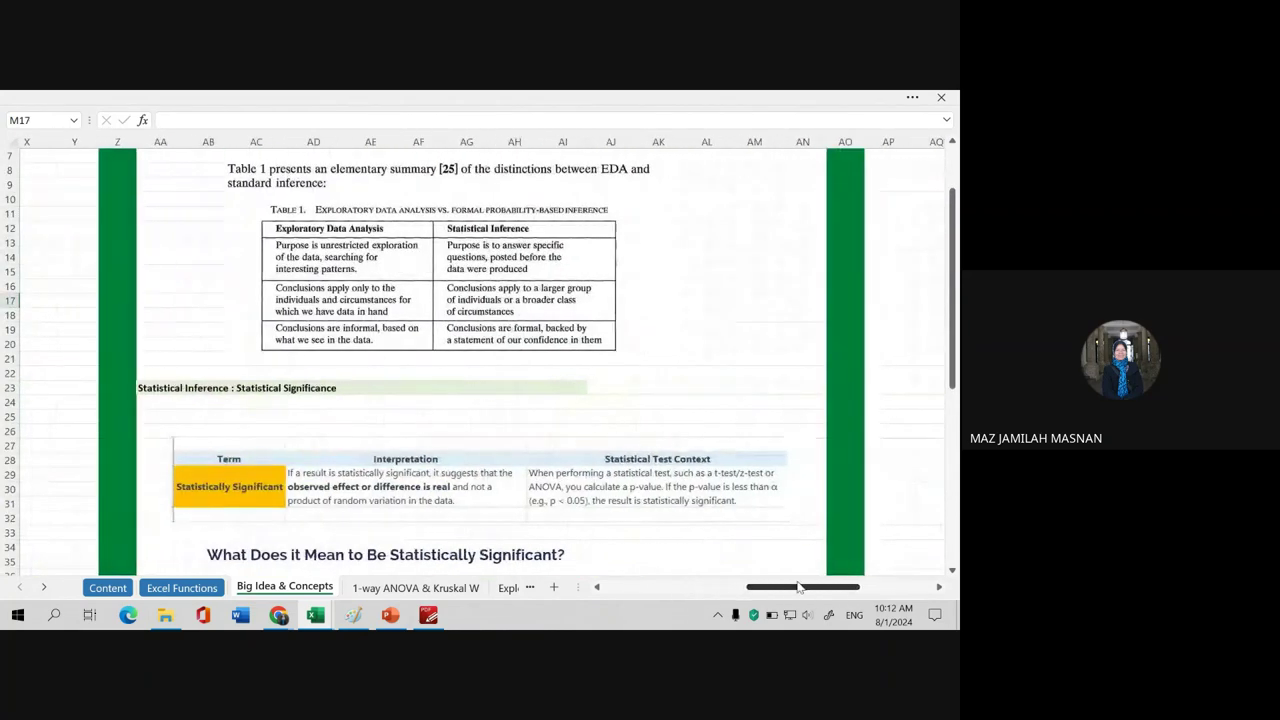
scroll(726, 457, up, 2)
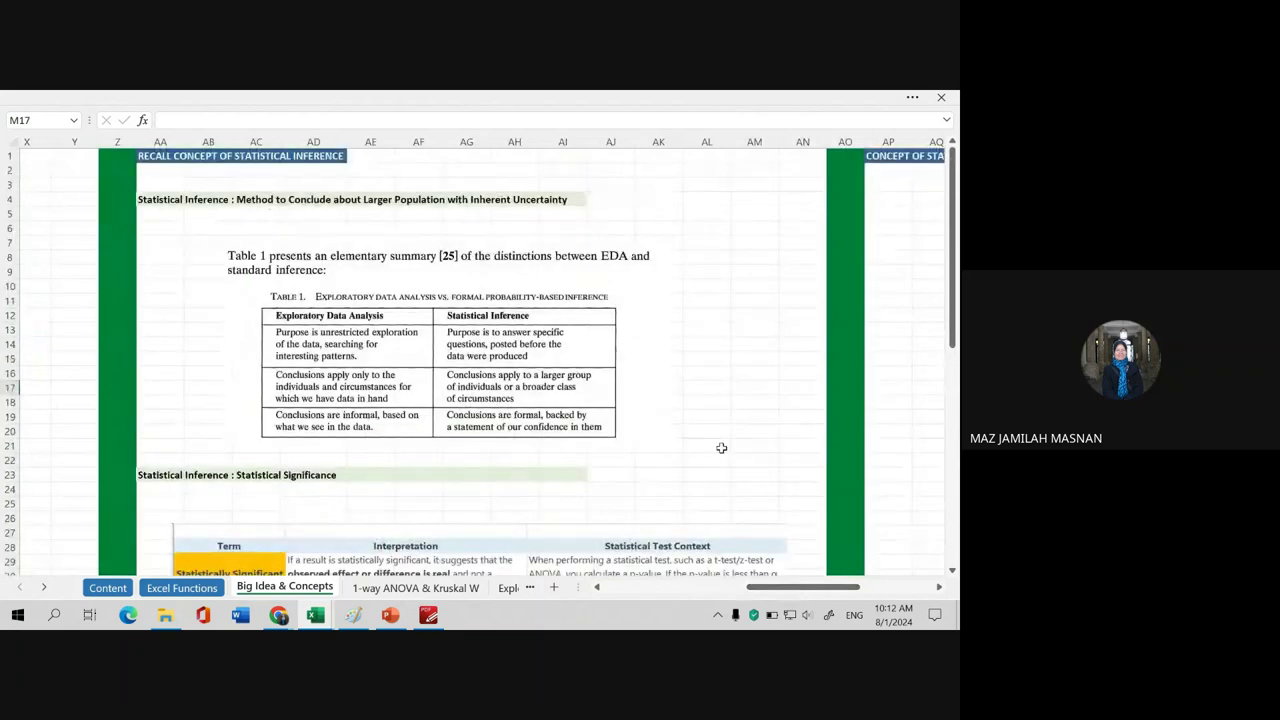
scroll(665, 318, down, 2)
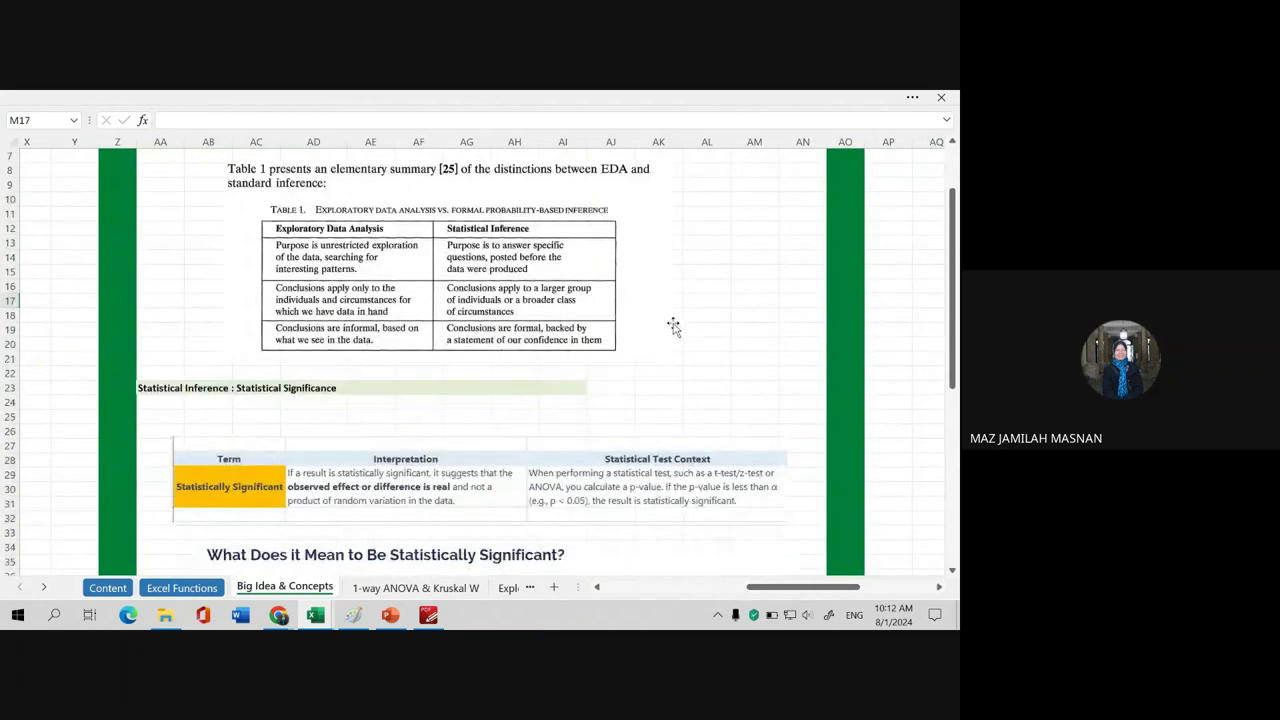
scroll(675, 330, down, 2)
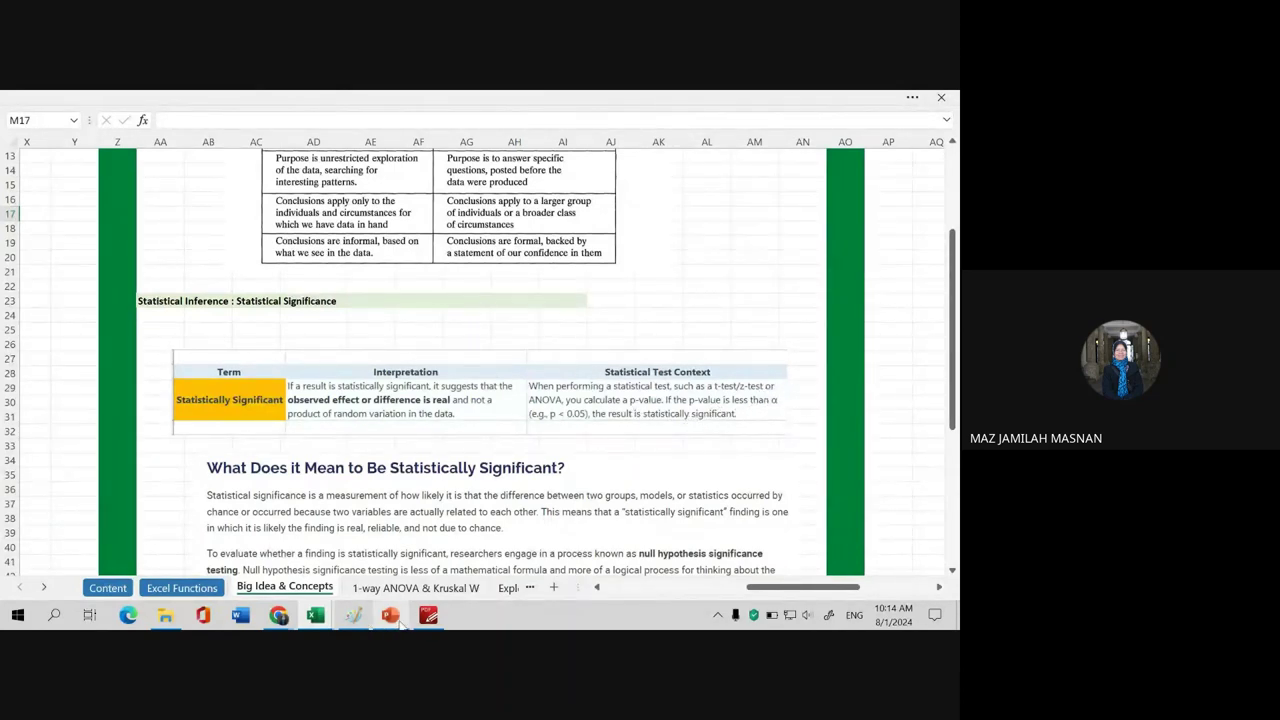
mouse_move(397, 622)
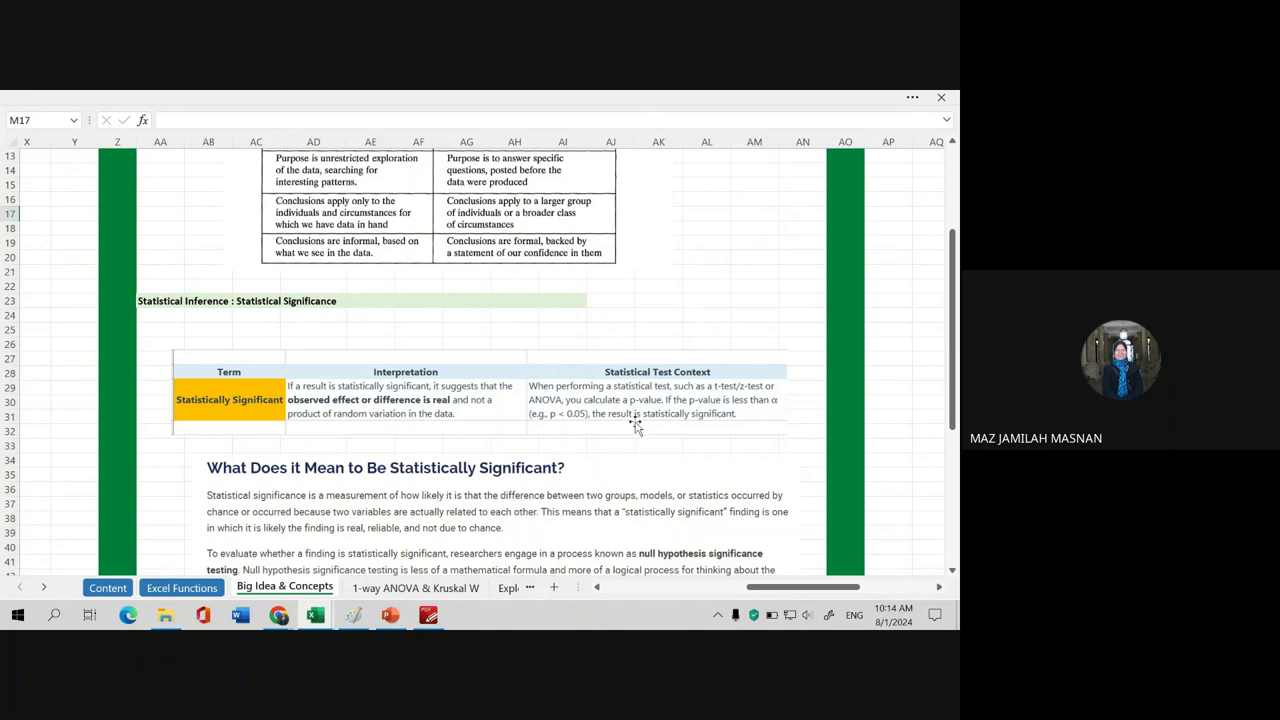
- Nudge the significance table picture up-left, then return to the Recall Concept section's top
drag(651, 432, 634, 425)
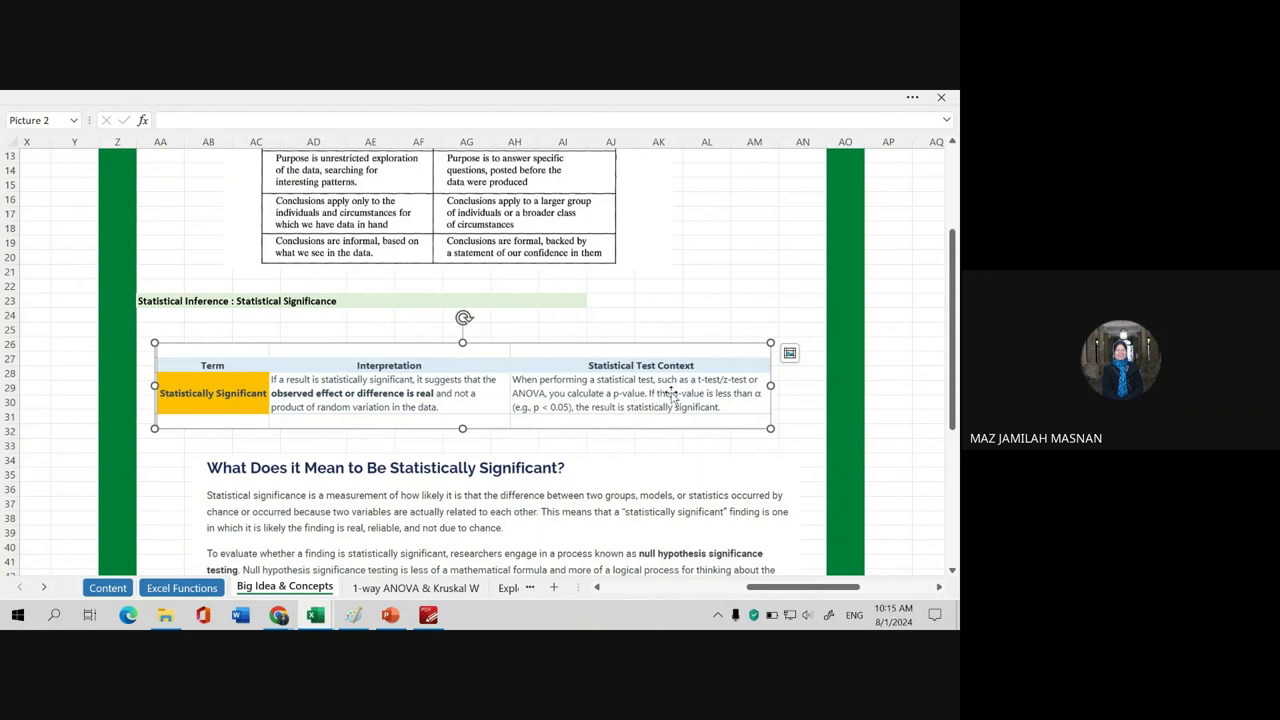
scroll(660, 397, down, 4)
scroll(660, 397, up, 1)
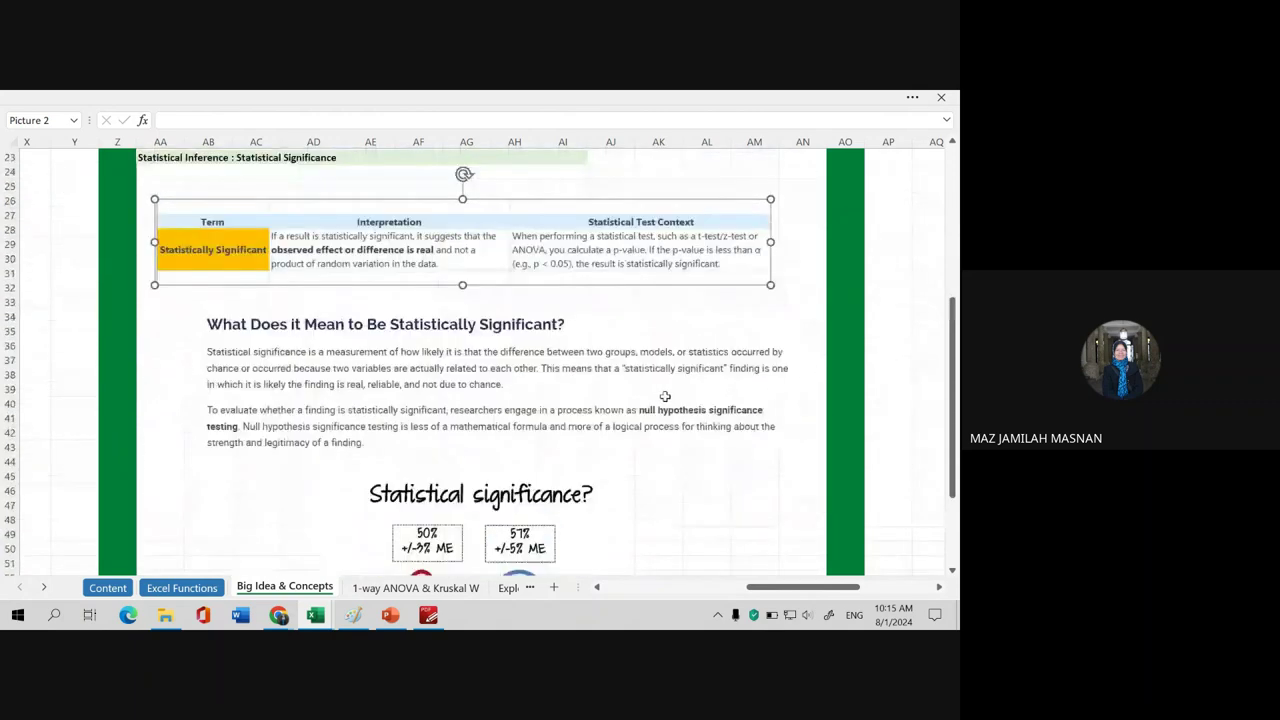
scroll(660, 397, up, 2)
scroll(624, 388, down, 2)
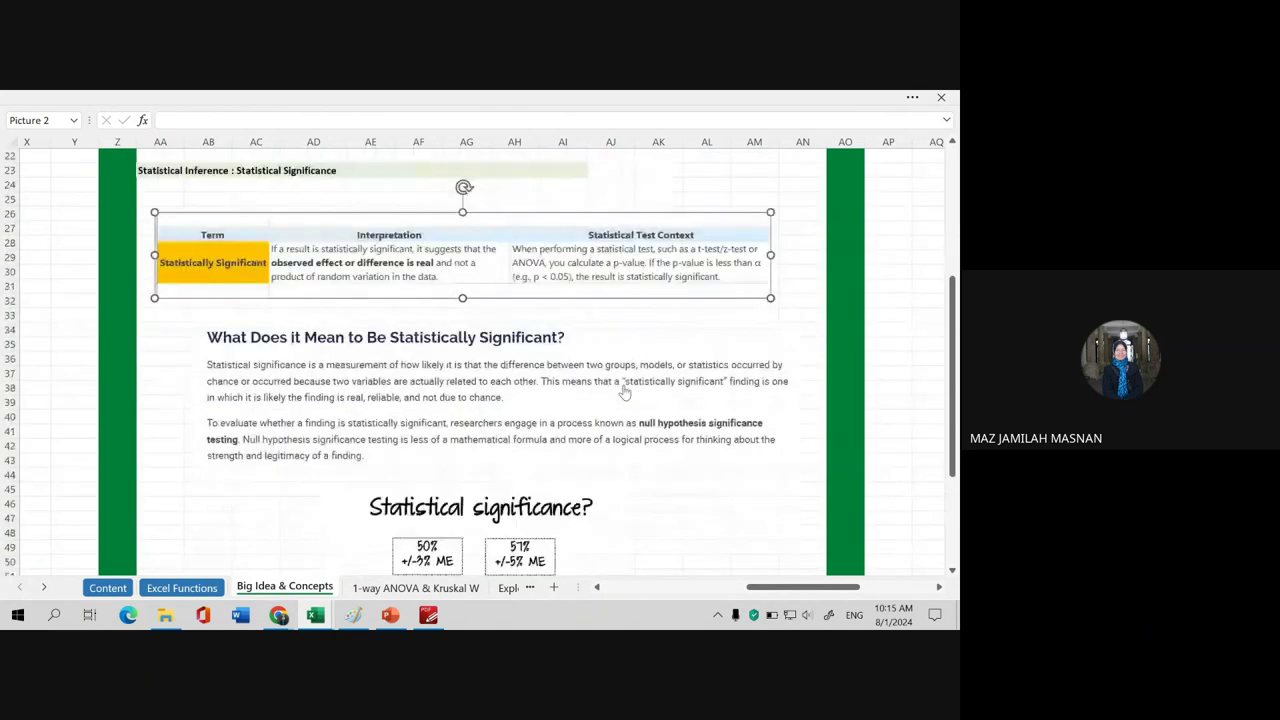
scroll(624, 388, down, 3)
scroll(630, 385, up, 2)
scroll(630, 385, up, 2)
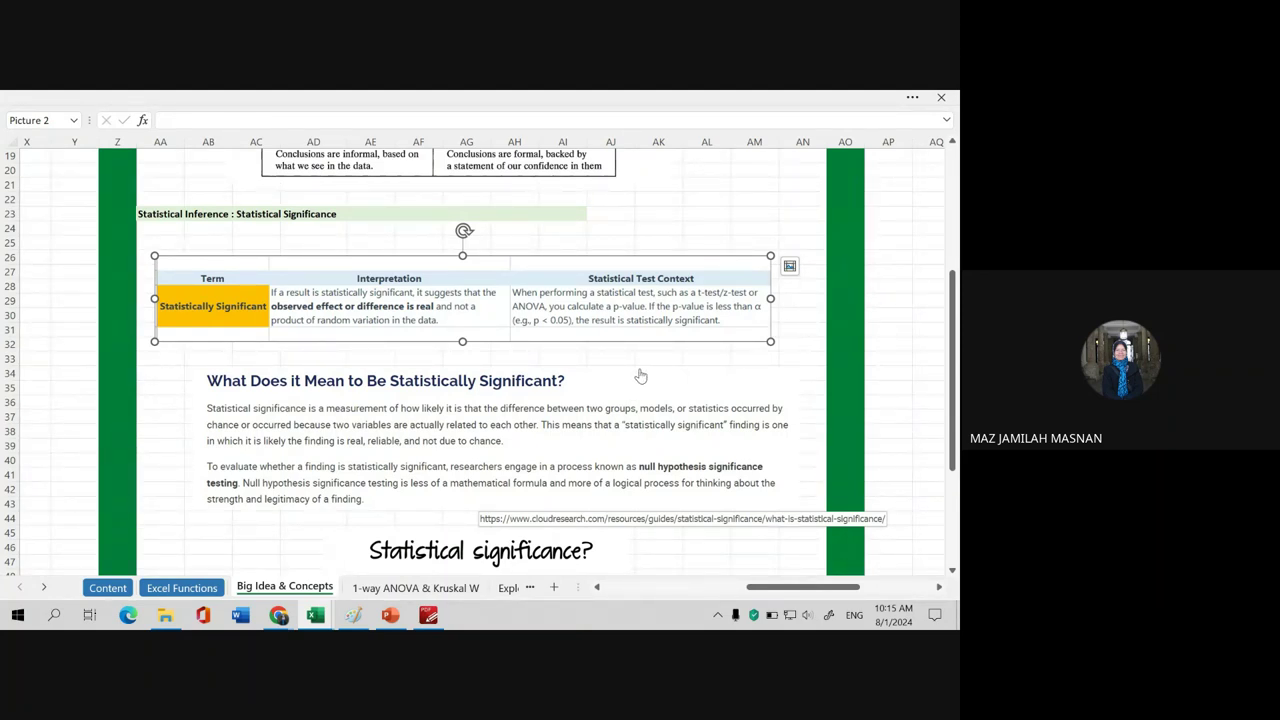
scroll(720, 531, down, 3)
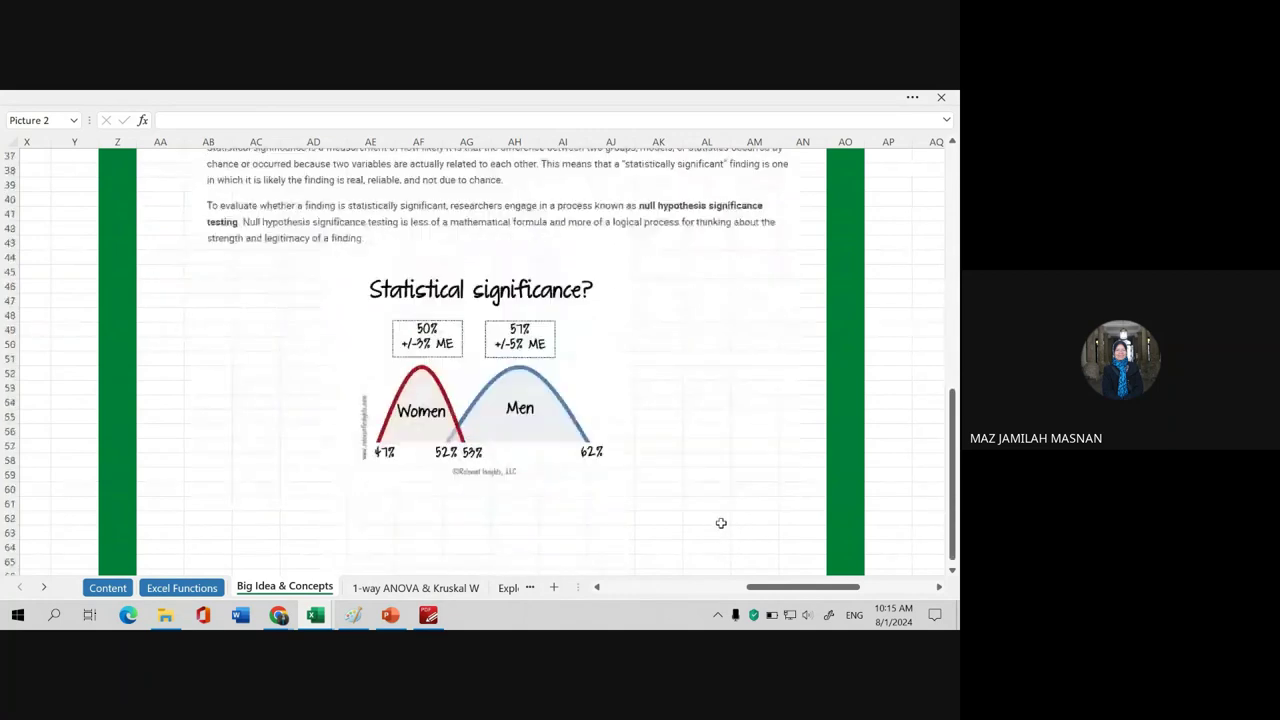
scroll(720, 531, up, 5)
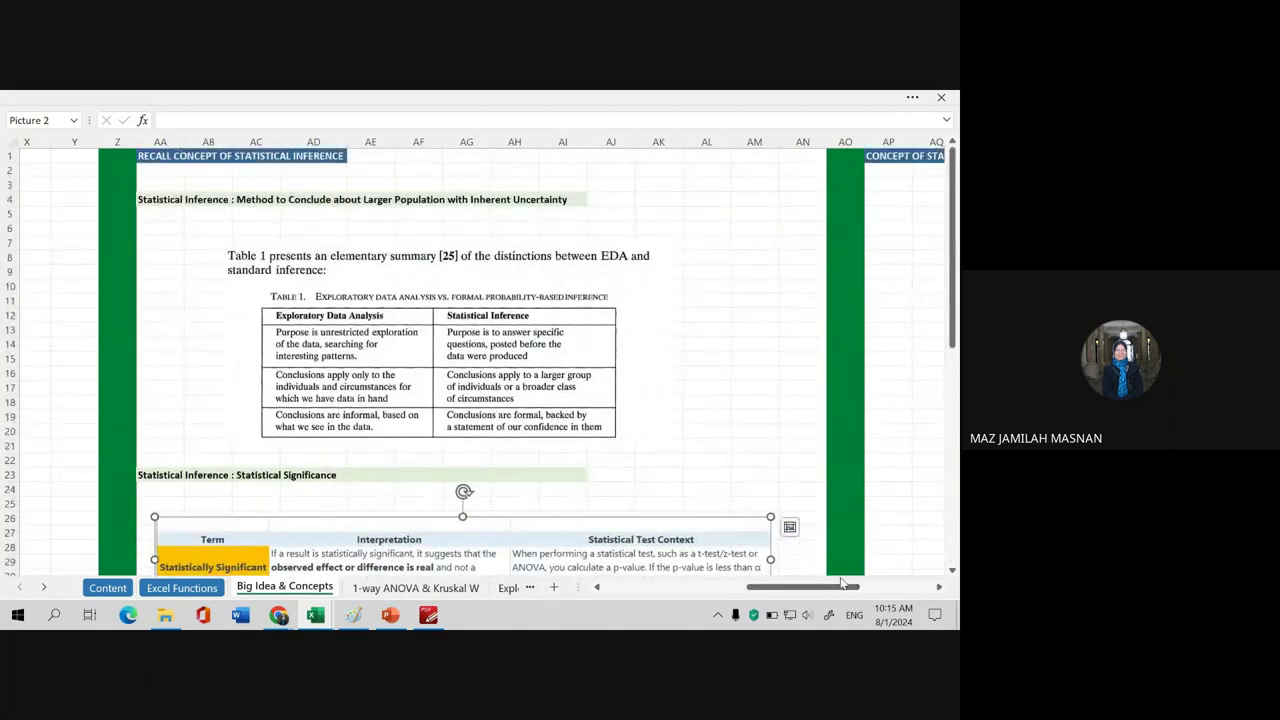
- Scroll across the Big Idea & Concepts sheet to review the Big Idea notes
scroll(942, 594, right, 10)
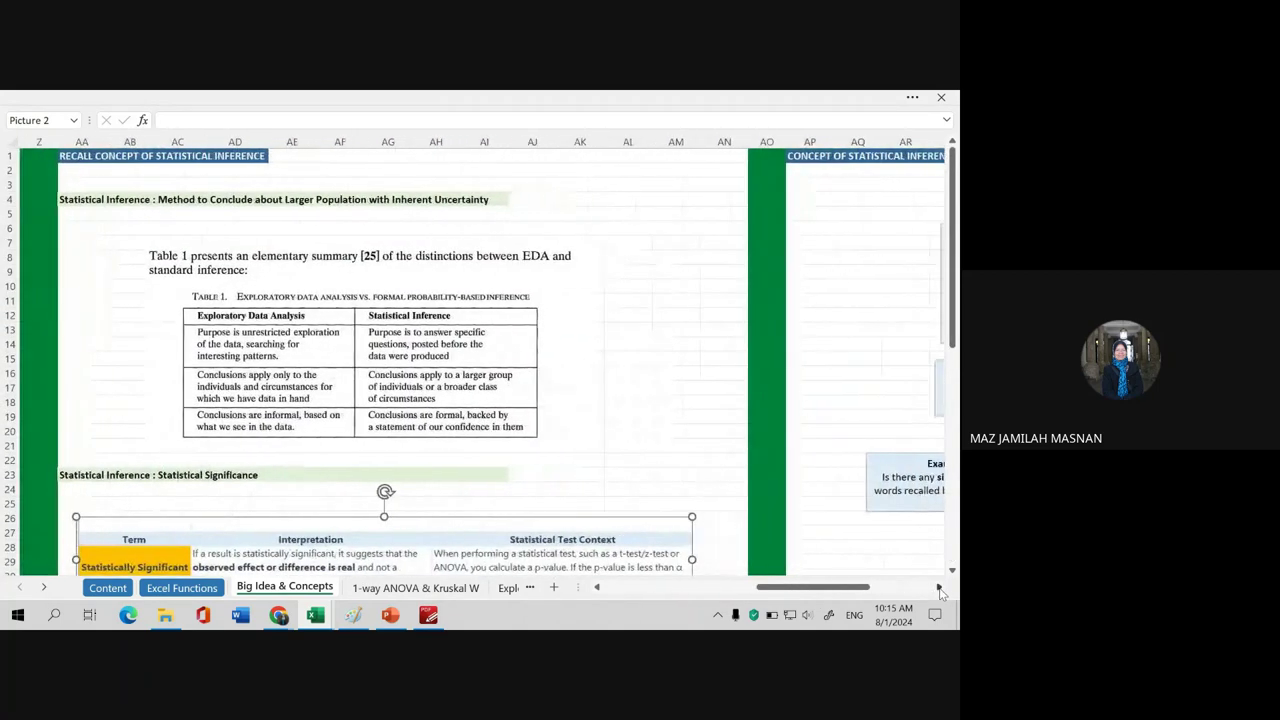
drag(926, 591, 780, 592)
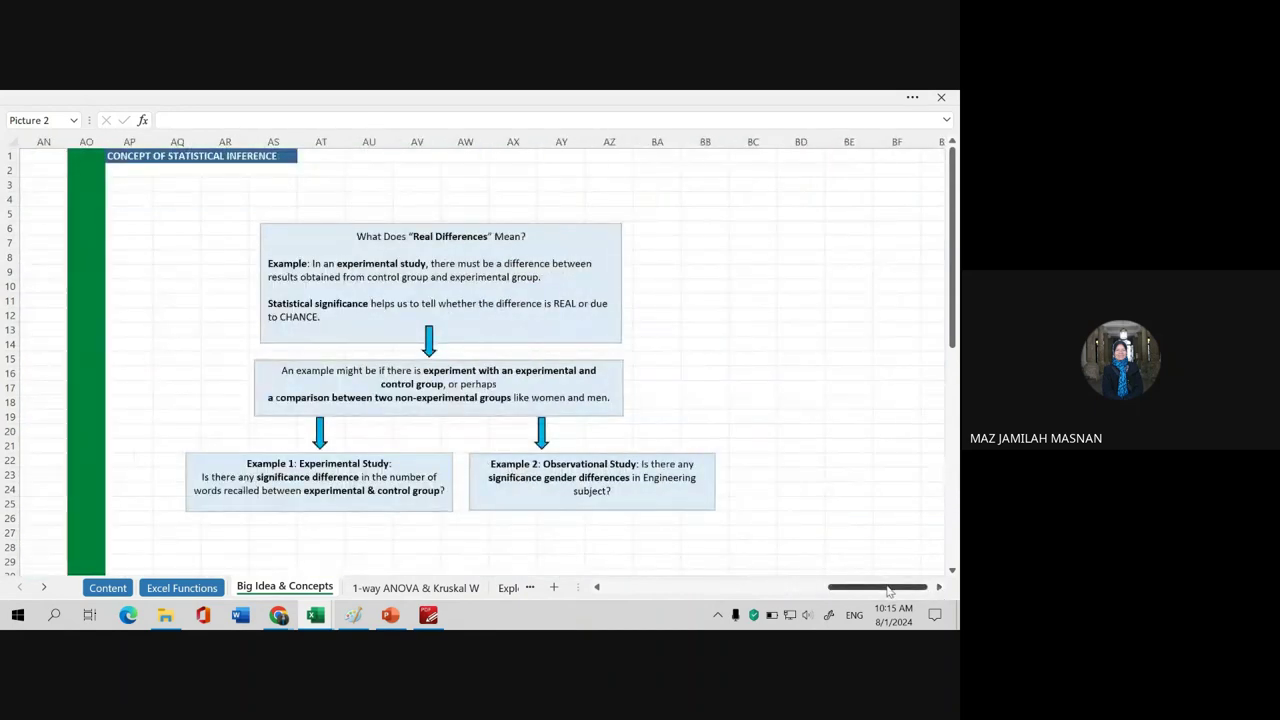
scroll(535, 372, down, 8)
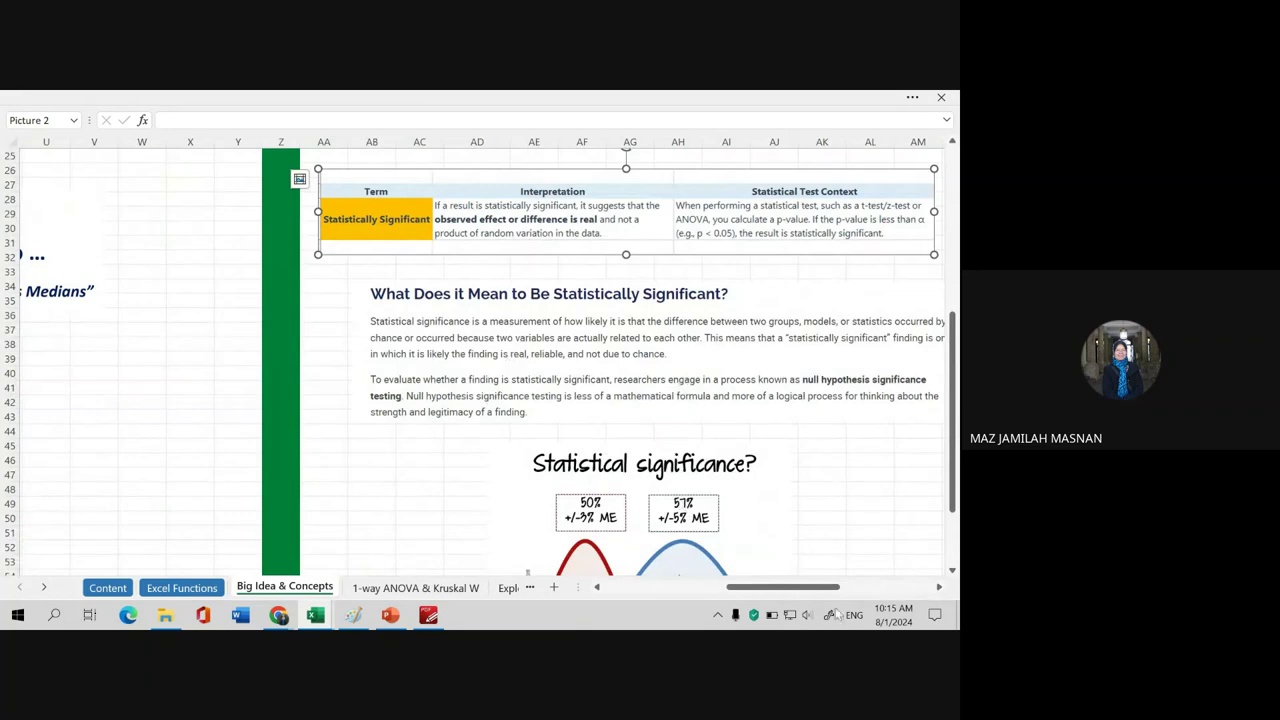
drag(820, 592, 907, 590)
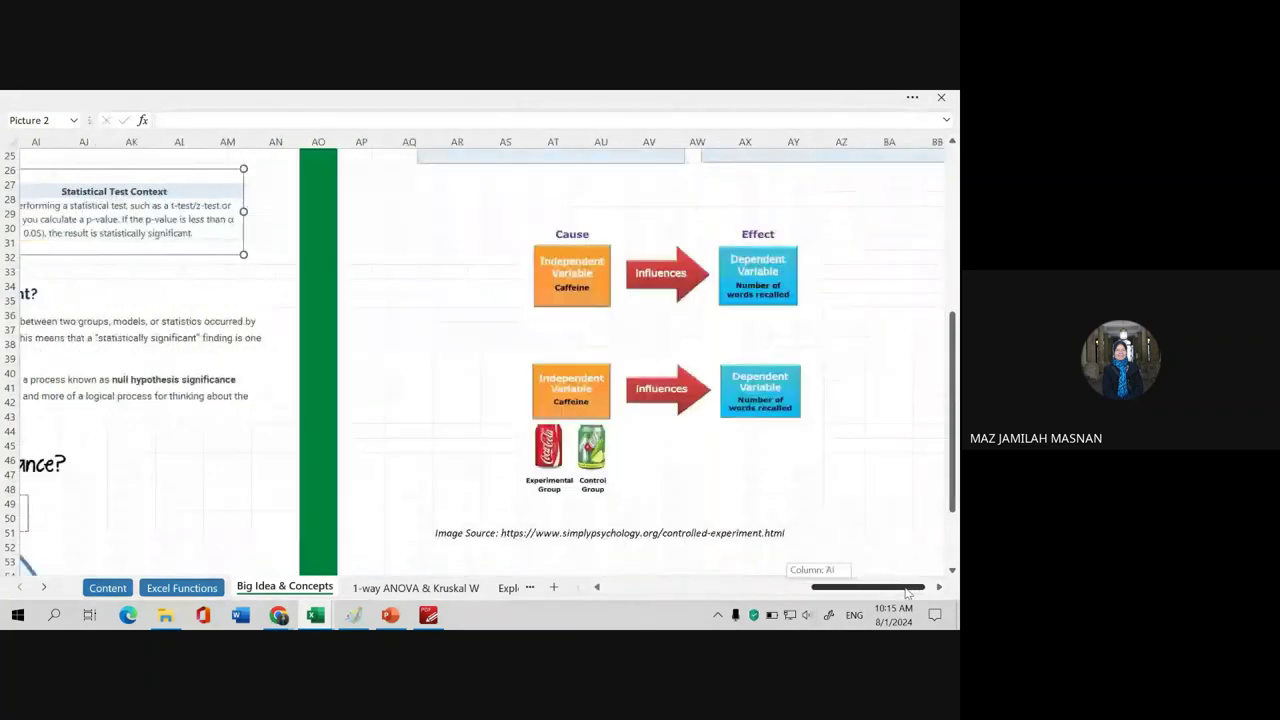
scroll(877, 491, up, 3)
scroll(872, 491, up, 4)
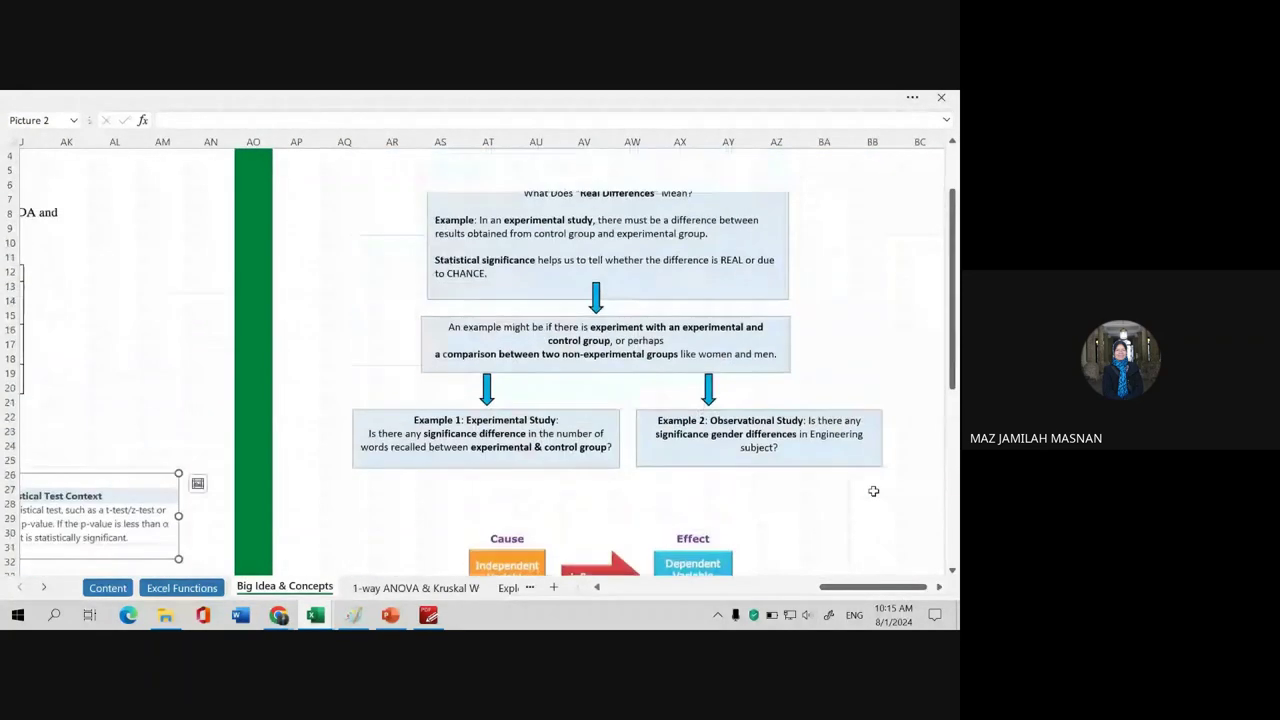
scroll(874, 491, up, 1)
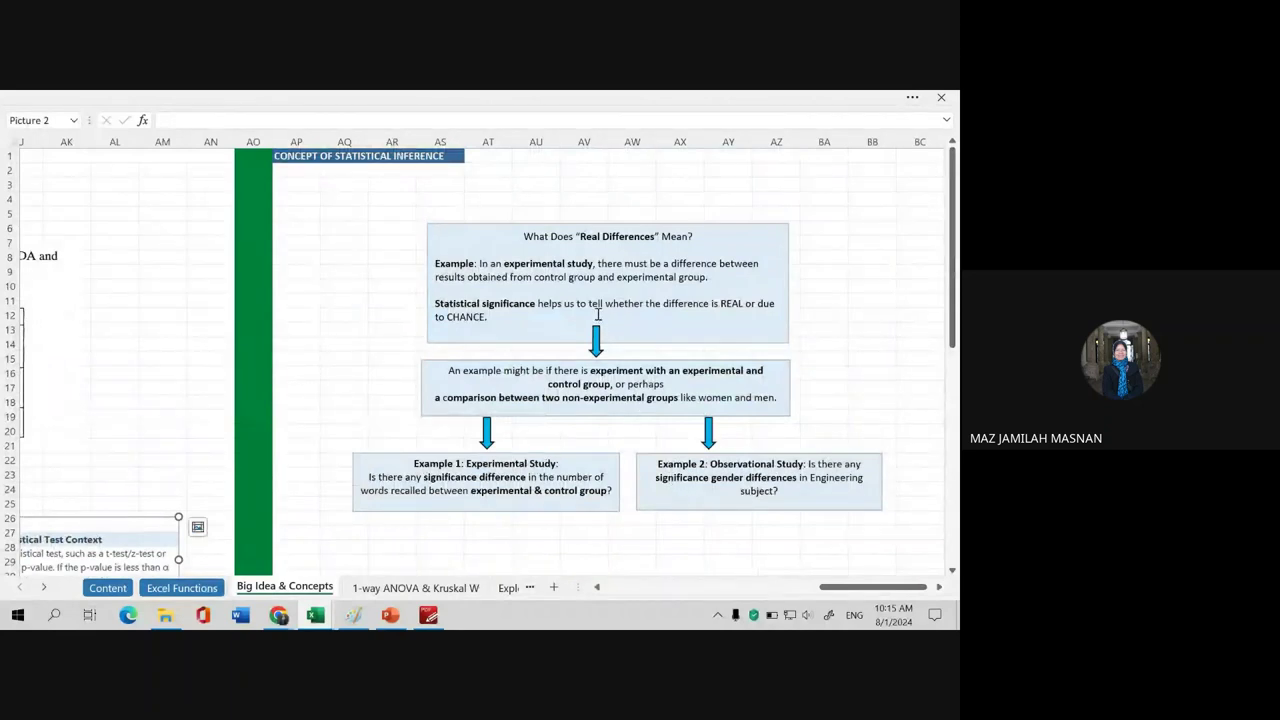
scroll(644, 285, down, 3)
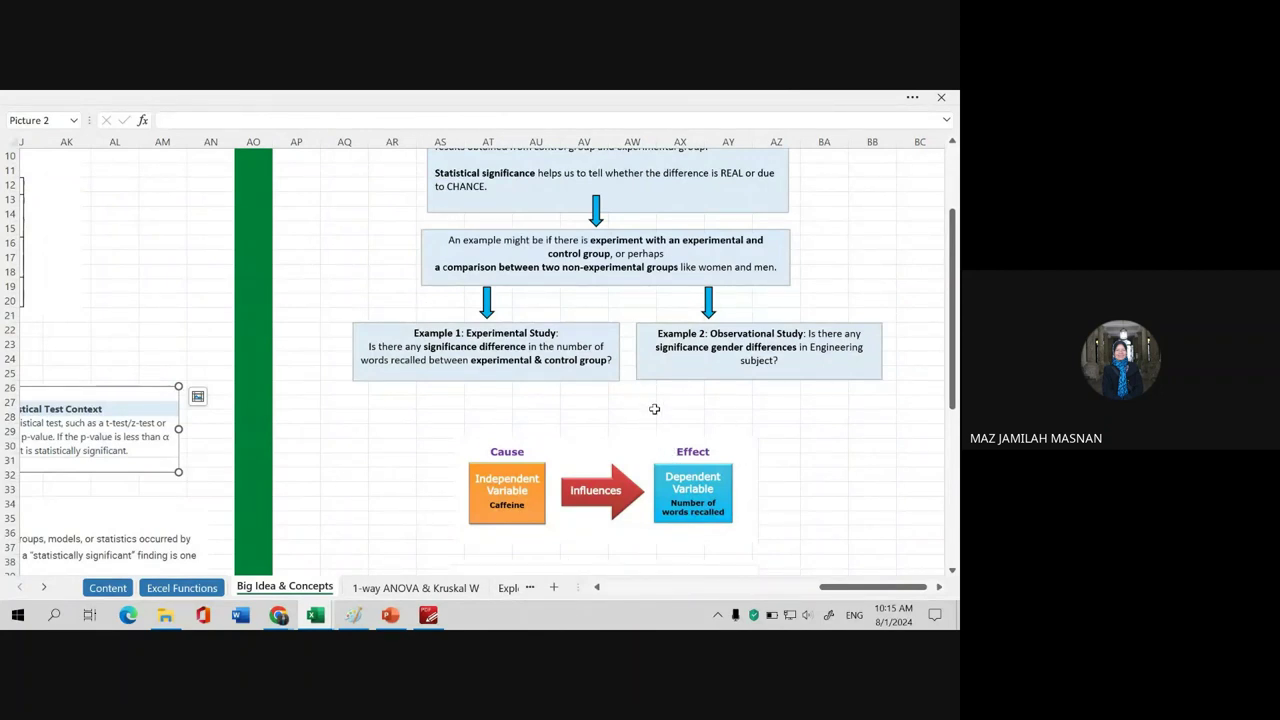
scroll(732, 490, down, 2)
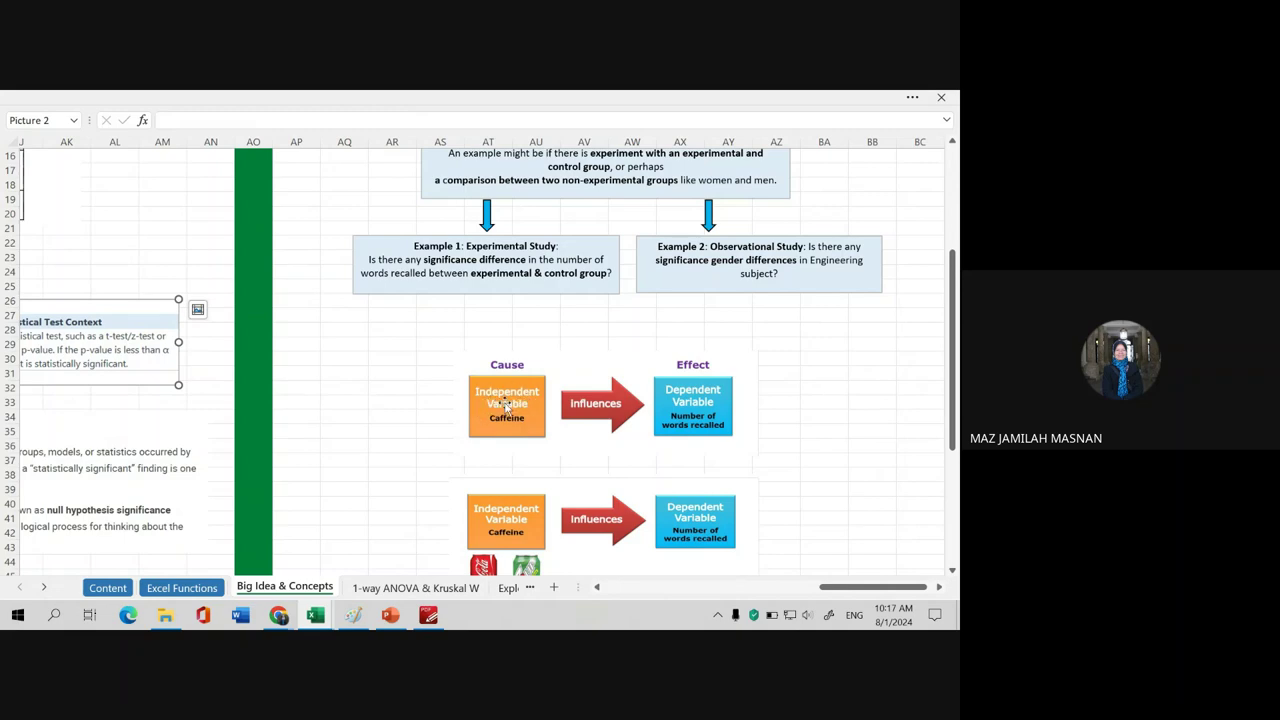
- Scroll back up and move left to the statistical test overview chart
scroll(612, 432, up, 5)
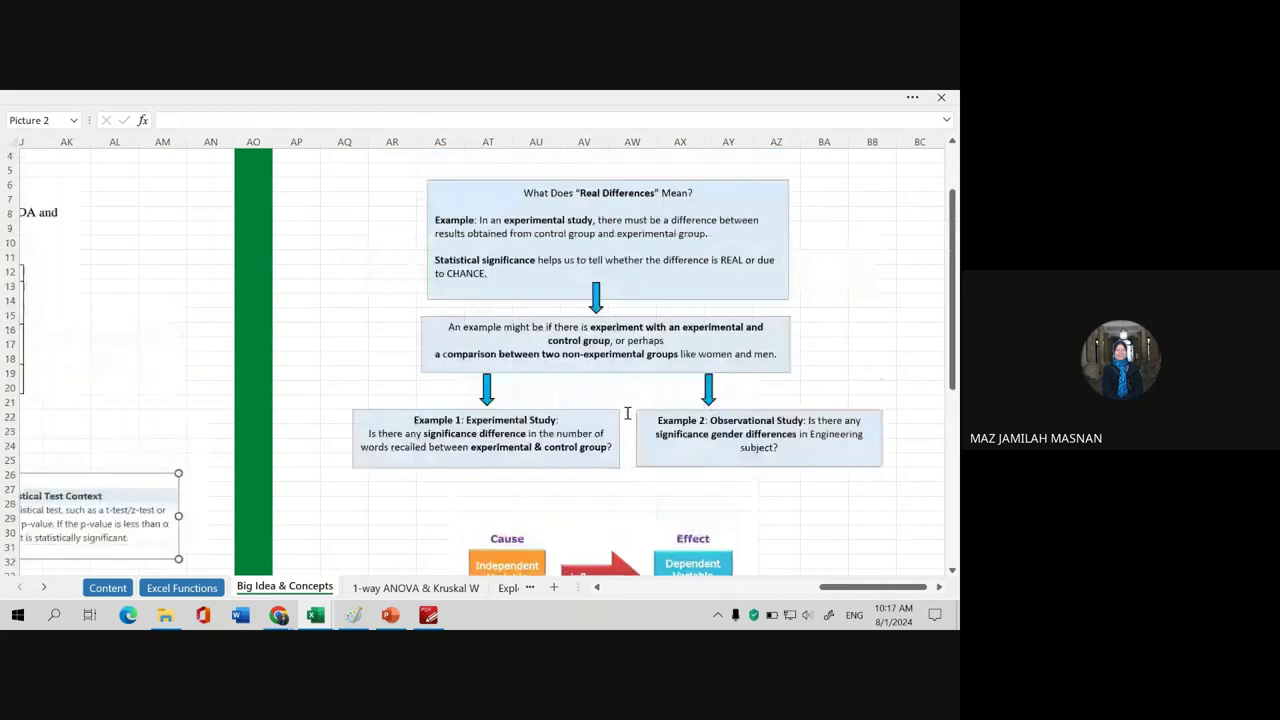
scroll(646, 397, down, 4)
scroll(600, 380, up, 1)
scroll(520, 355, up, 2)
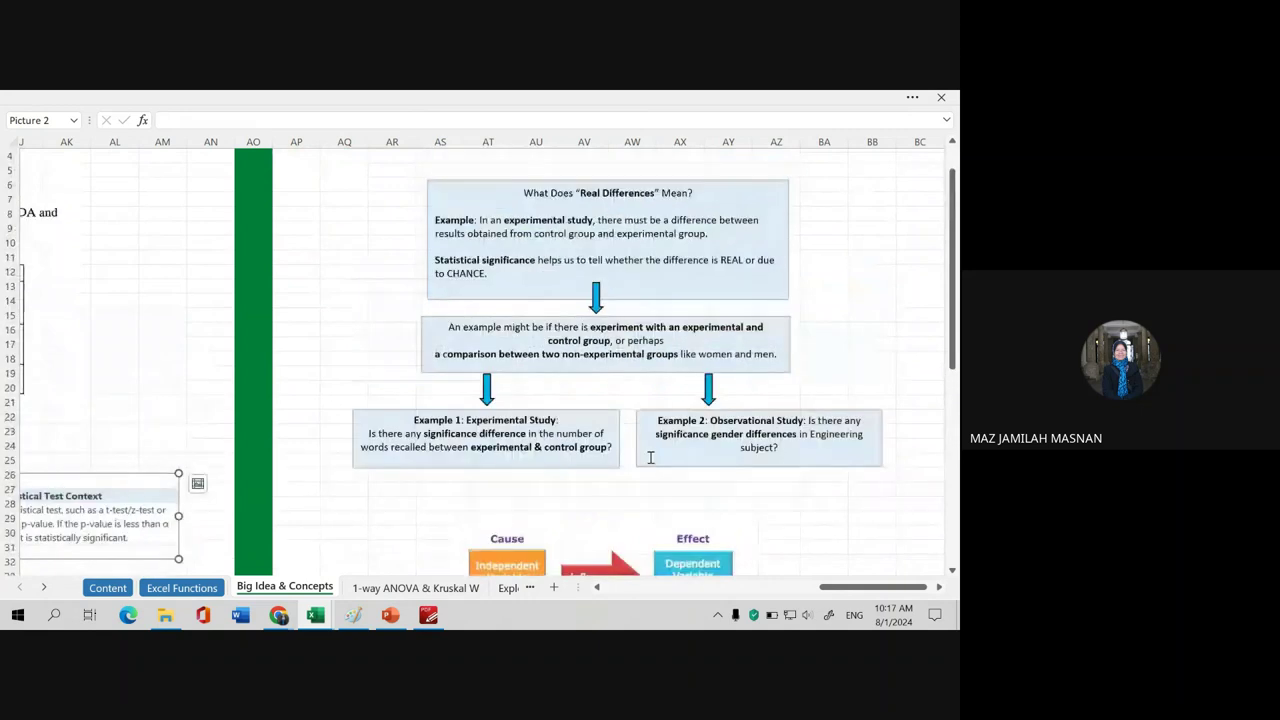
scroll(459, 333, up, 1)
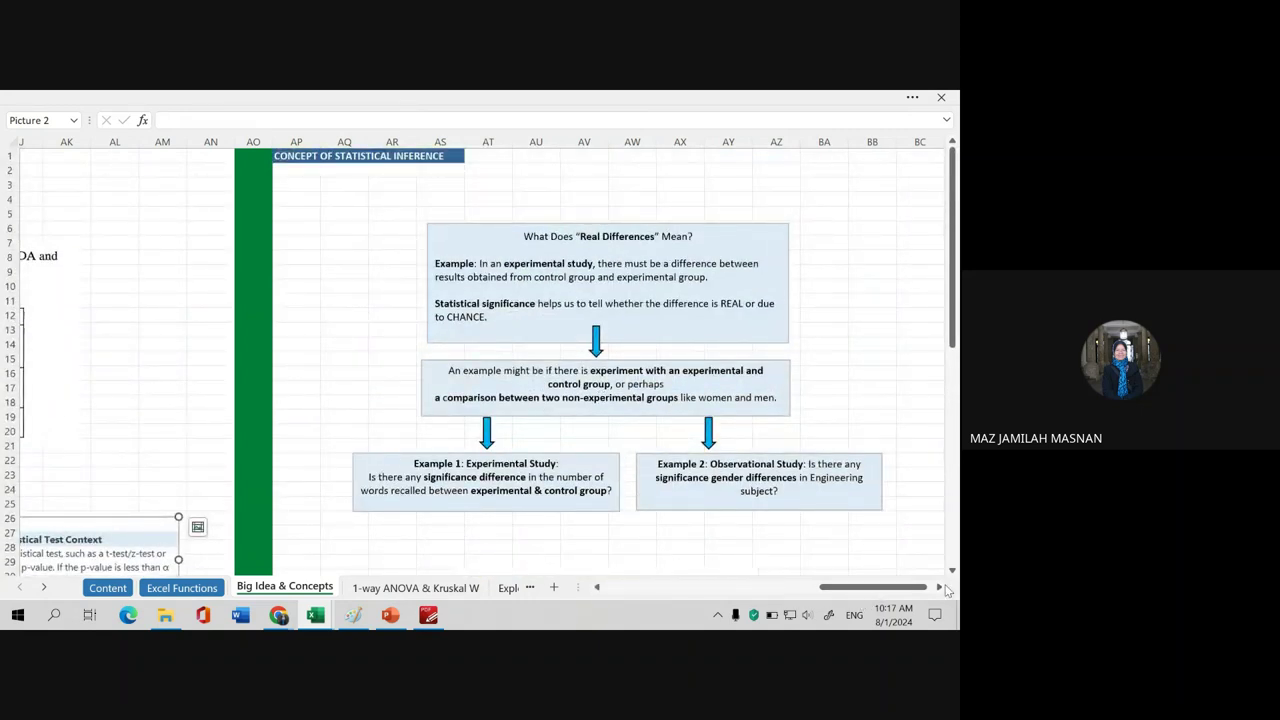
drag(940, 591, 690, 589)
- Switch to the 1-way ANOVA & Kruskal W sheet and scroll to its top
click(415, 587)
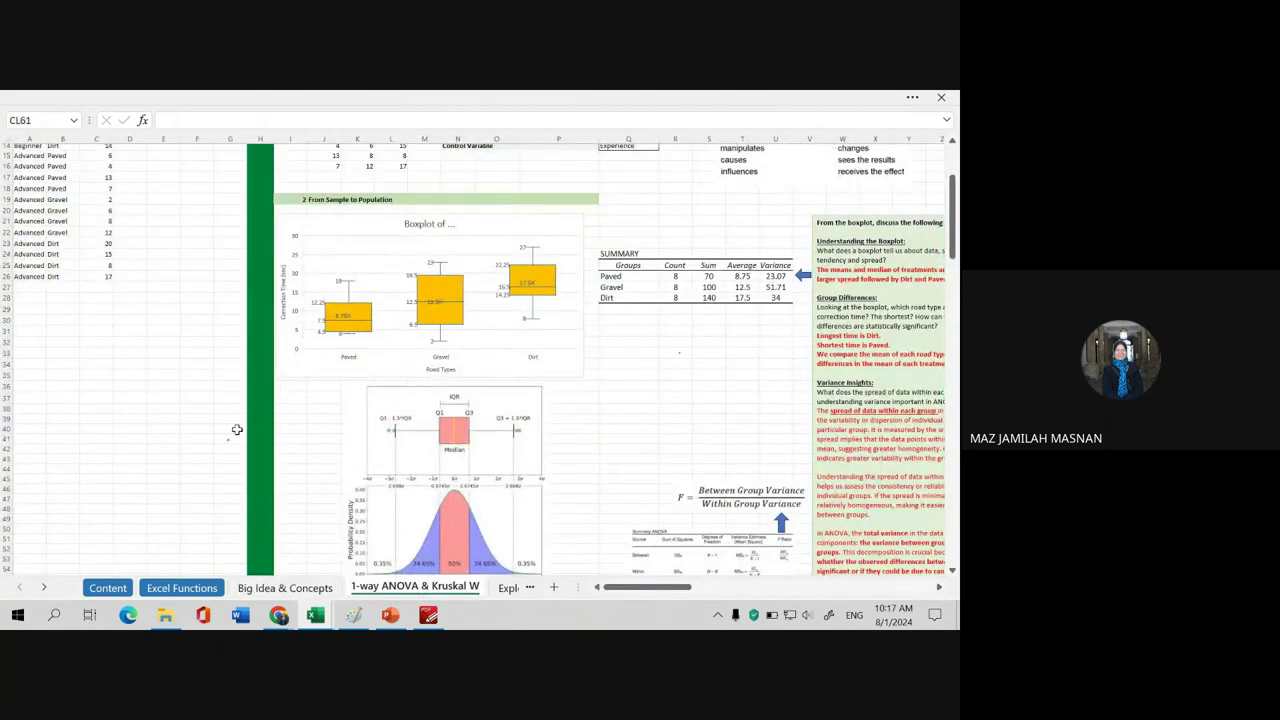
scroll(225, 415, up, 2)
scroll(211, 383, up, 3)
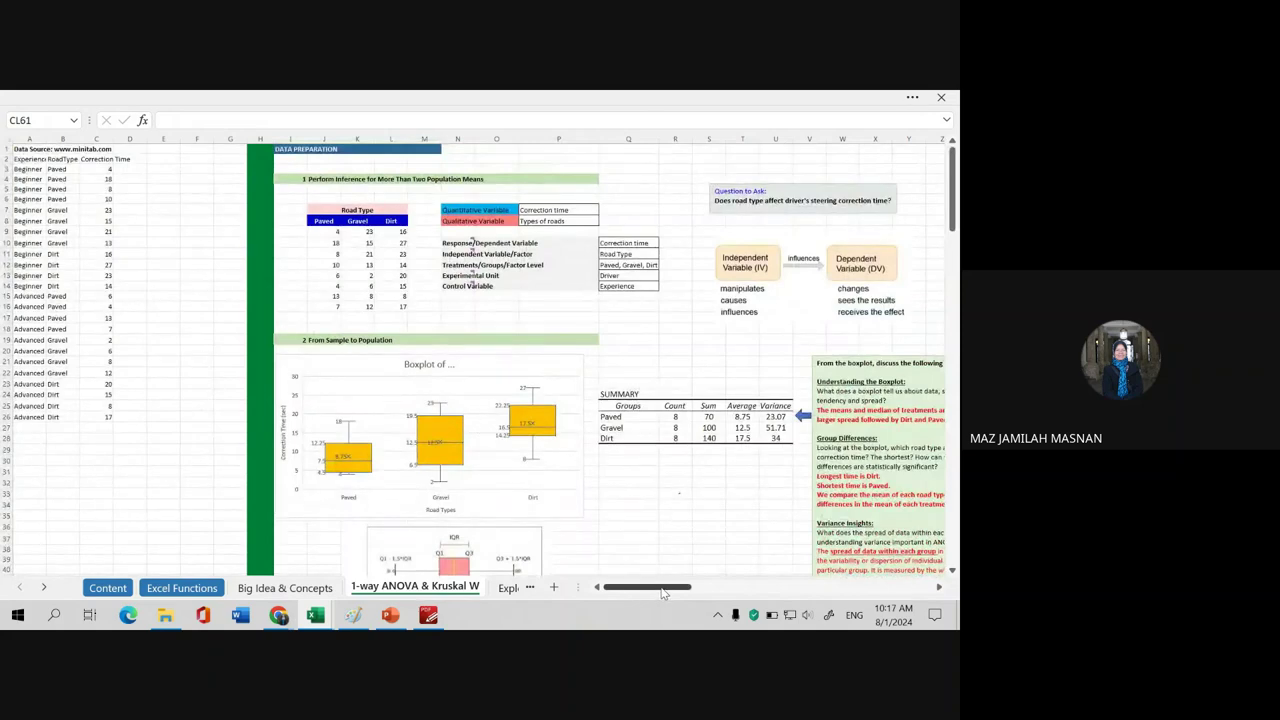
drag(662, 592, 695, 591)
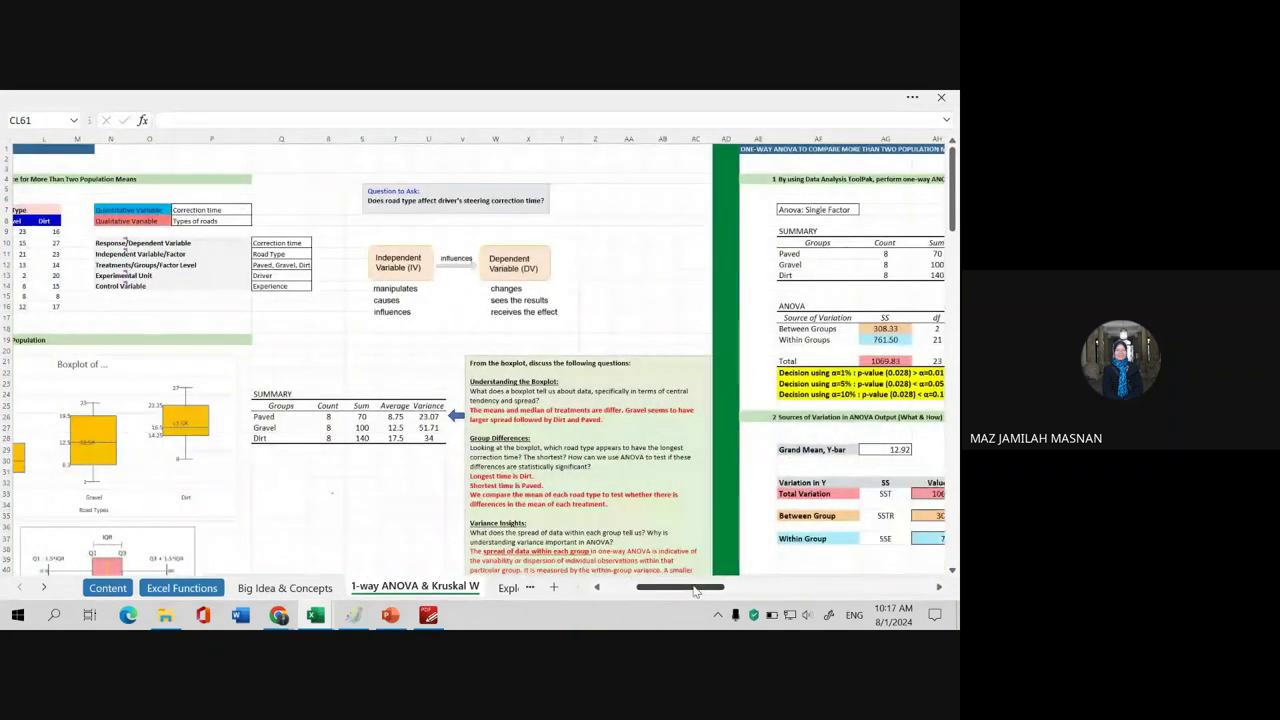
scroll(600, 341, down, 2)
scroll(600, 341, down, 1)
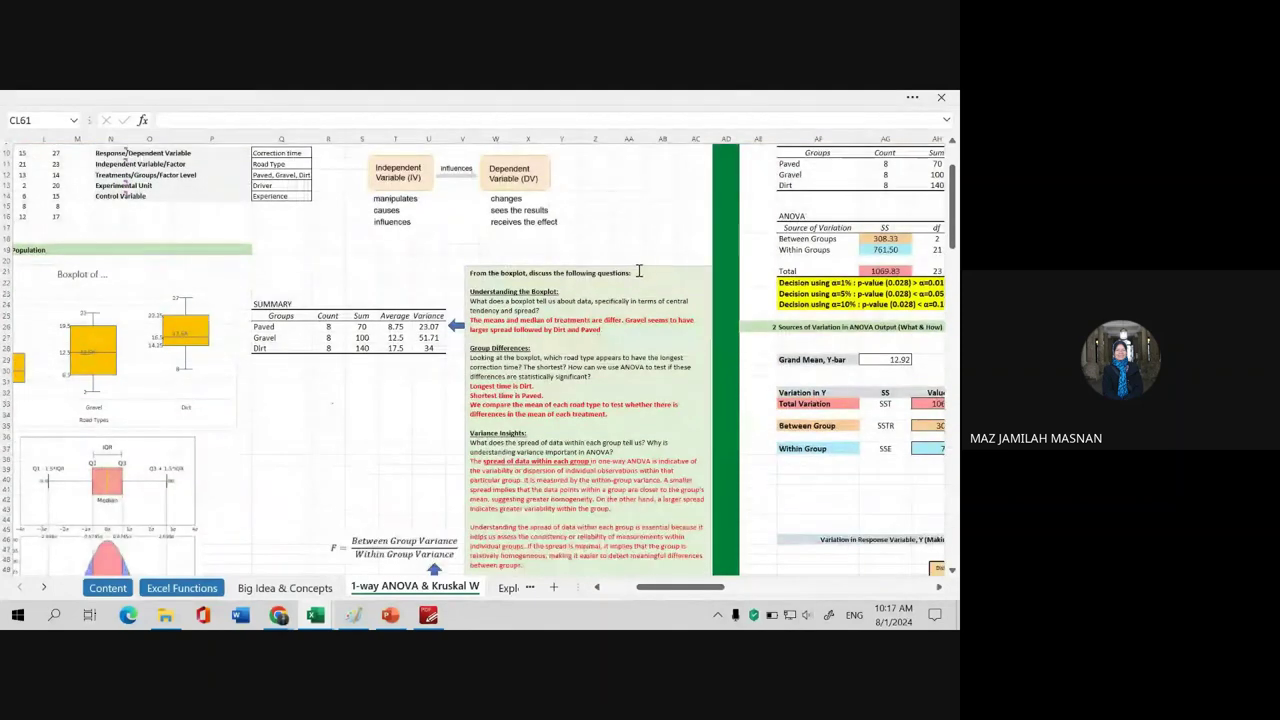
- Select the boxplot discussion questions text box and scroll through the discussion
click(640, 271)
scroll(646, 400, down, 2)
scroll(646, 421, down, 2)
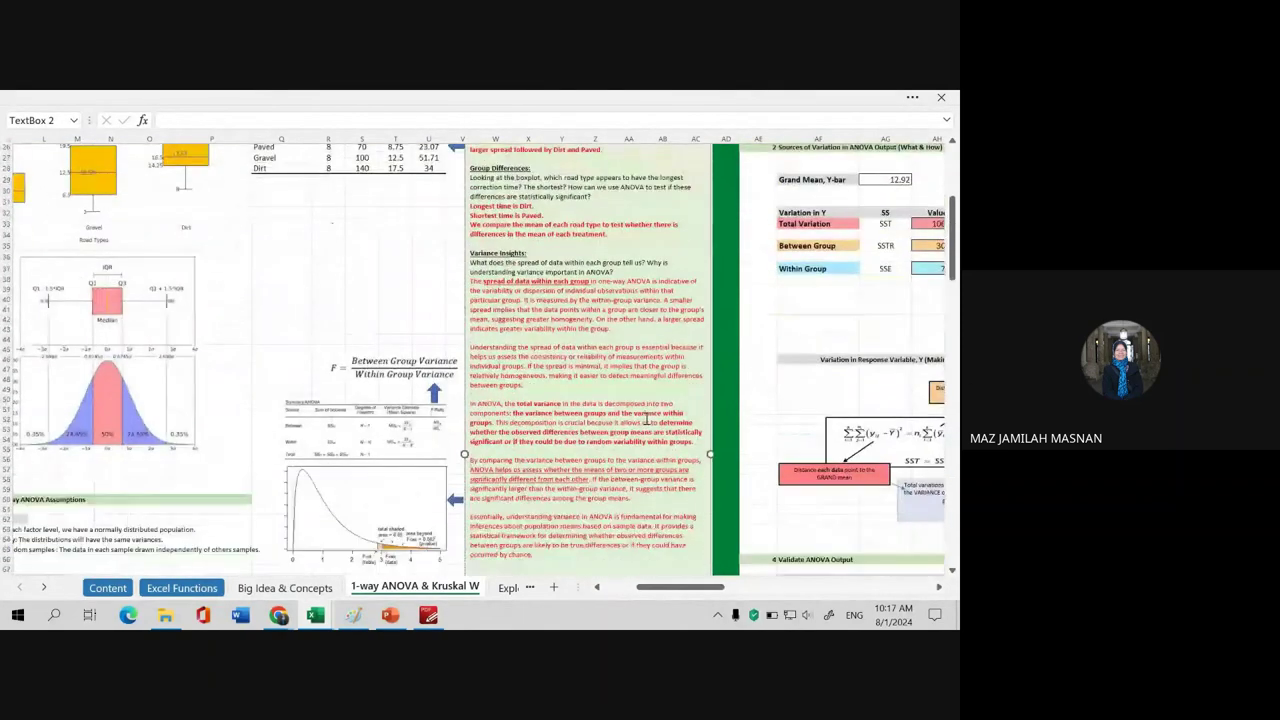
scroll(646, 421, down, 3)
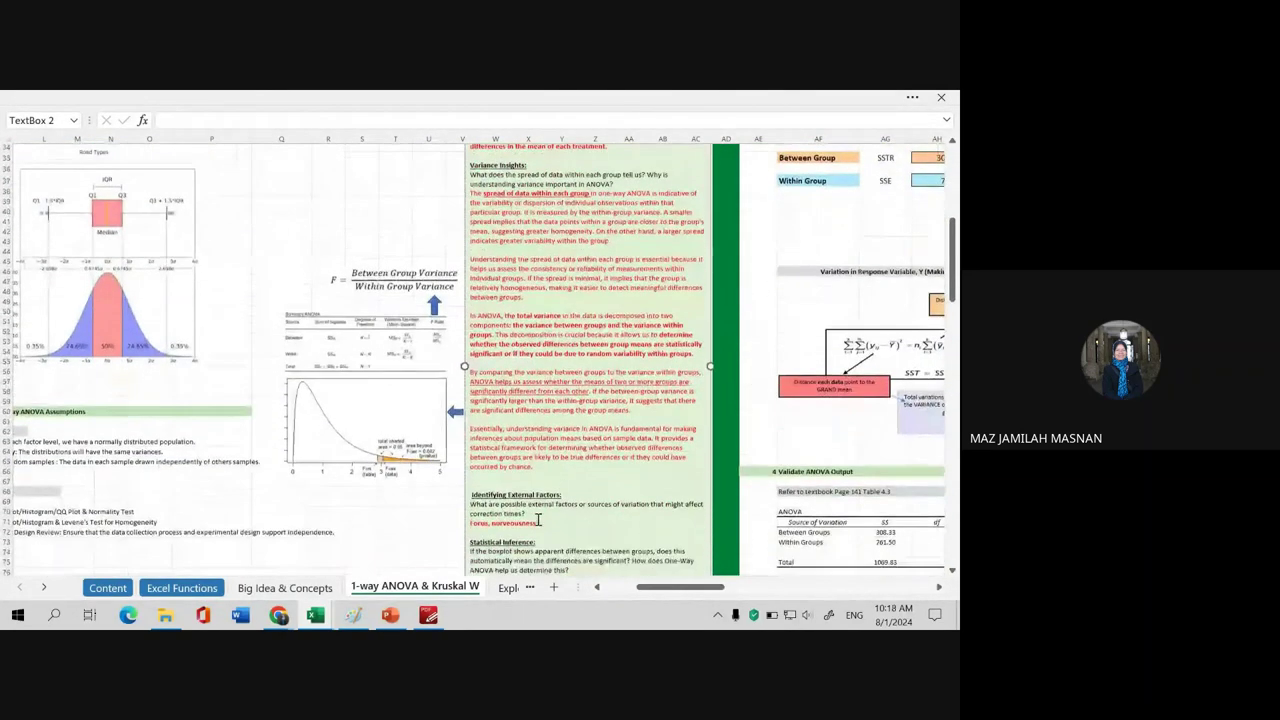
scroll(537, 520, down, 2)
scroll(545, 441, up, 4)
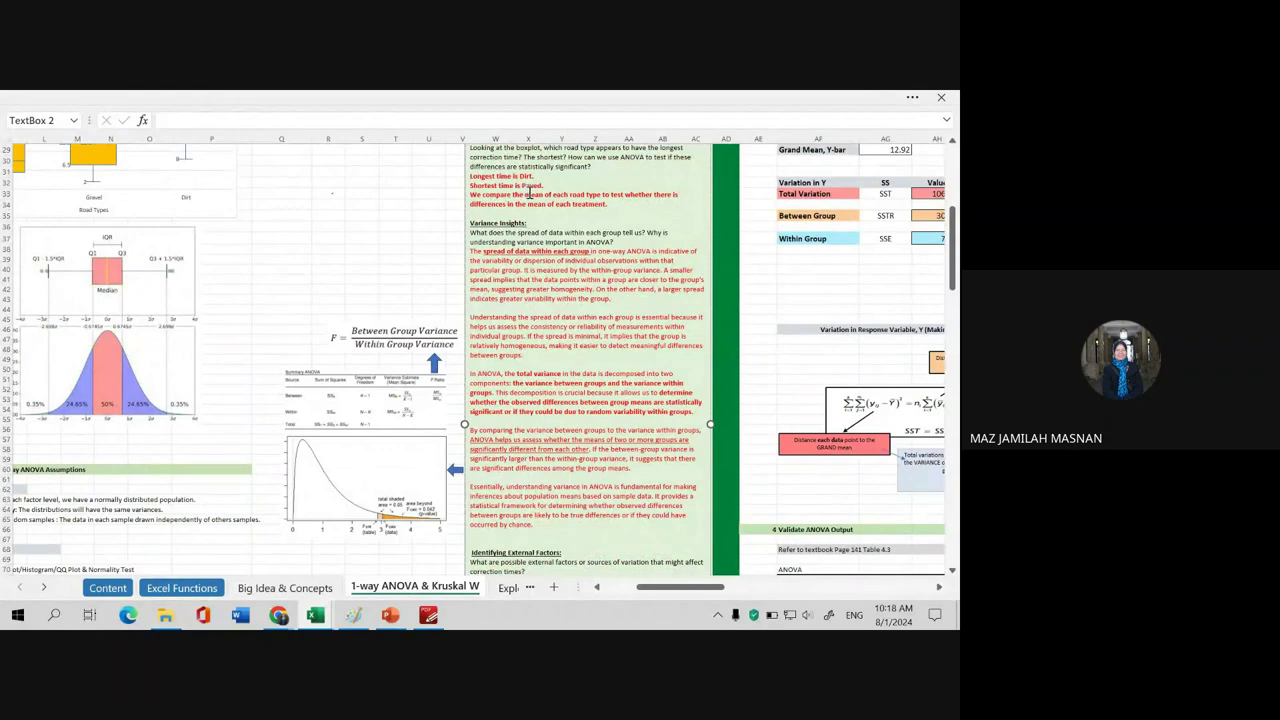
scroll(575, 255, up, 2)
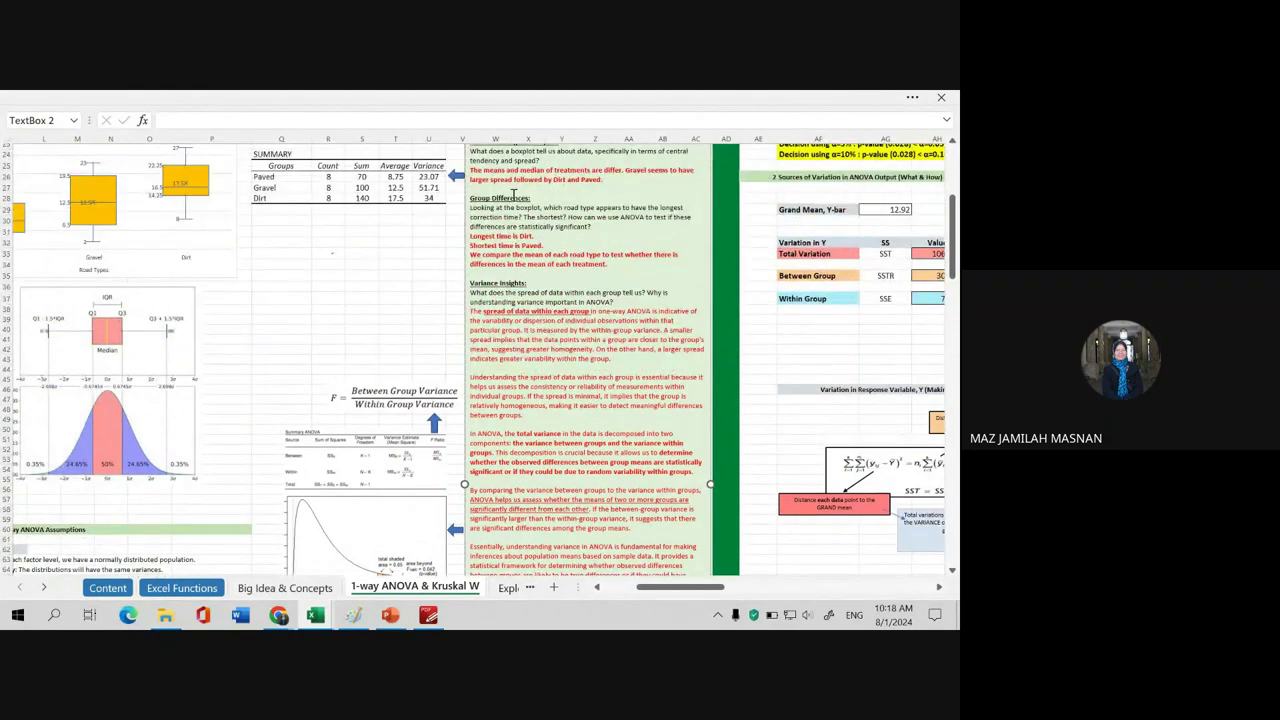
scroll(572, 258, up, 2)
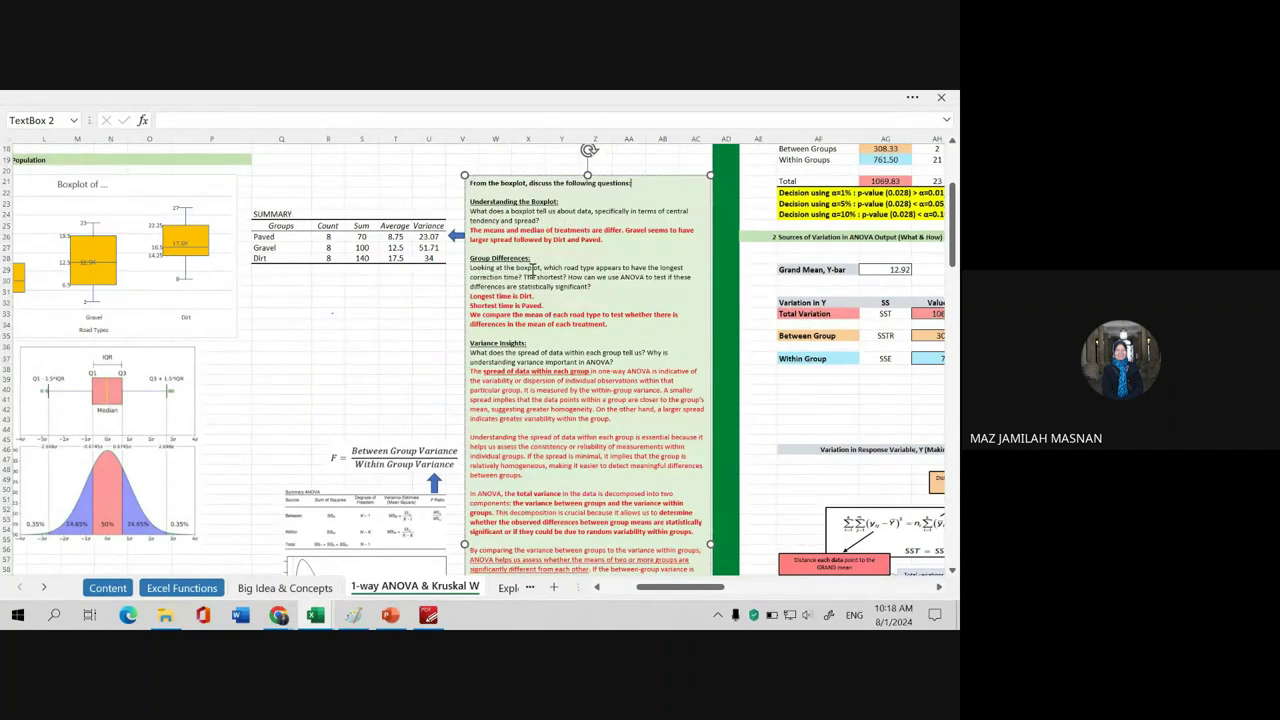
- Scroll down through the sheet's ANOVA material and back up
scroll(560, 337, down, 1)
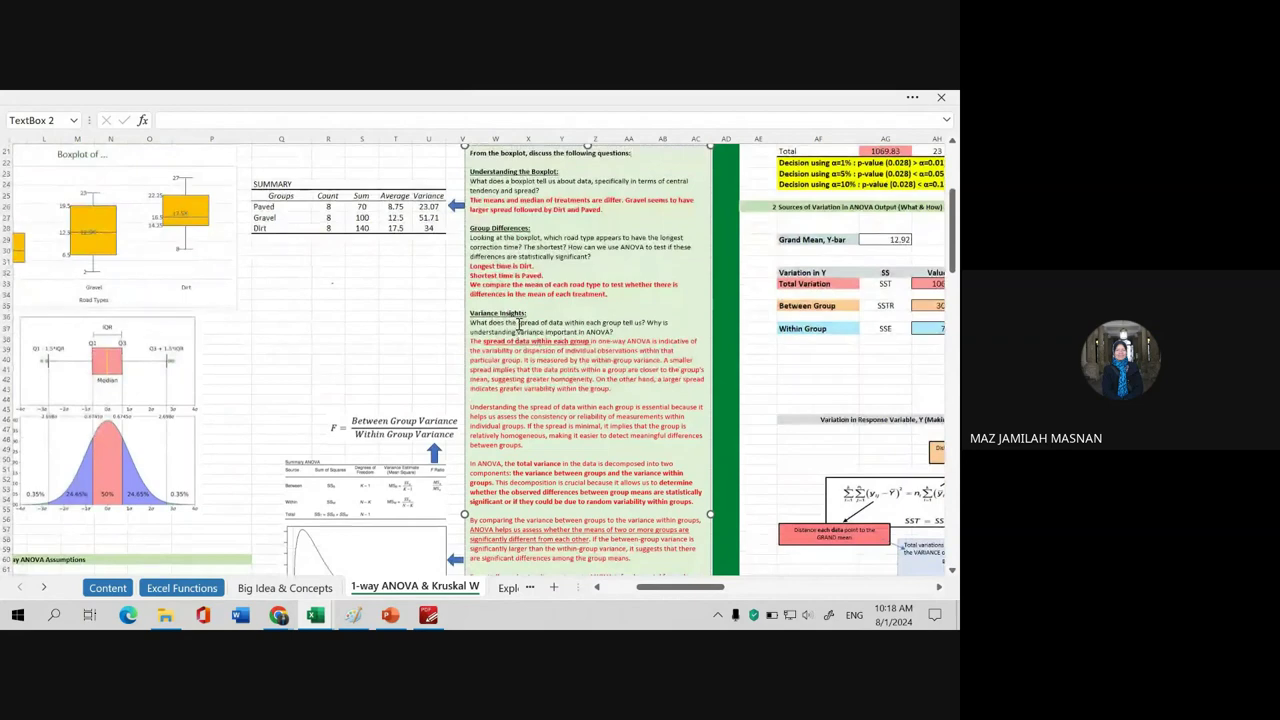
scroll(525, 335, down, 1)
scroll(538, 358, down, 5)
scroll(552, 385, down, 1)
scroll(565, 407, down, 1)
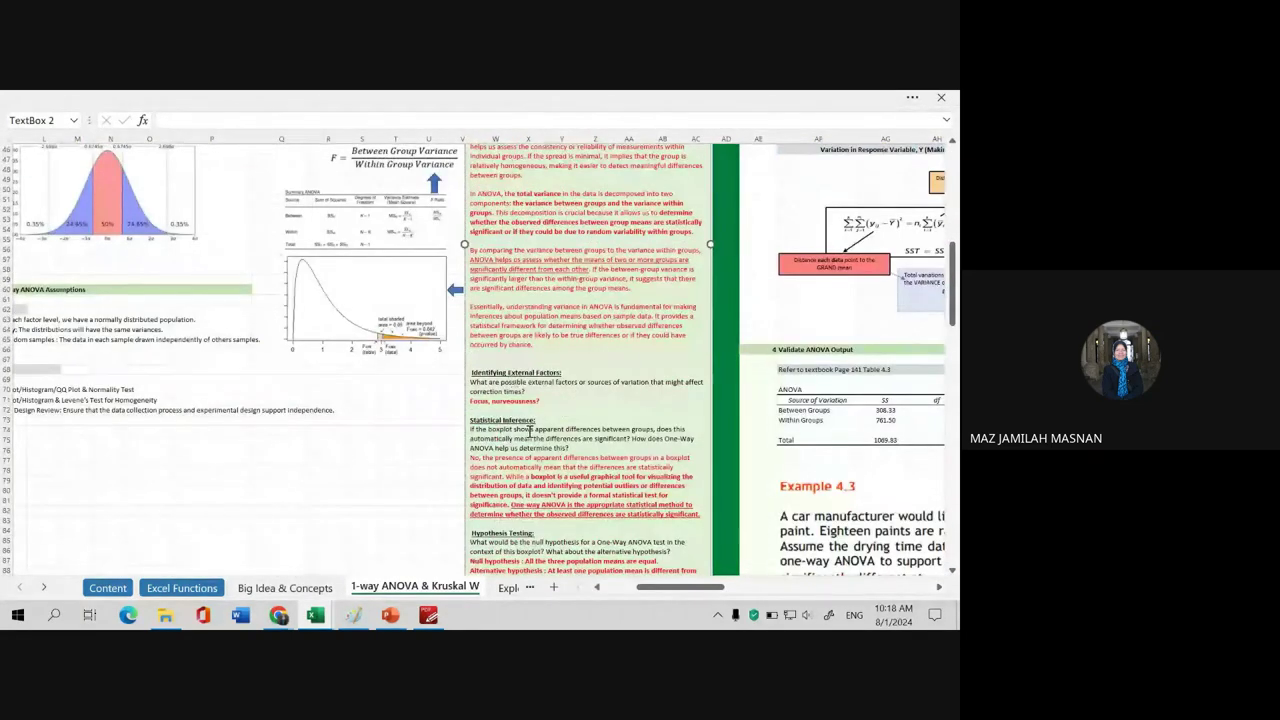
scroll(560, 520, down, 3)
scroll(570, 480, up, 4)
scroll(585, 430, up, 6)
scroll(588, 422, up, 6)
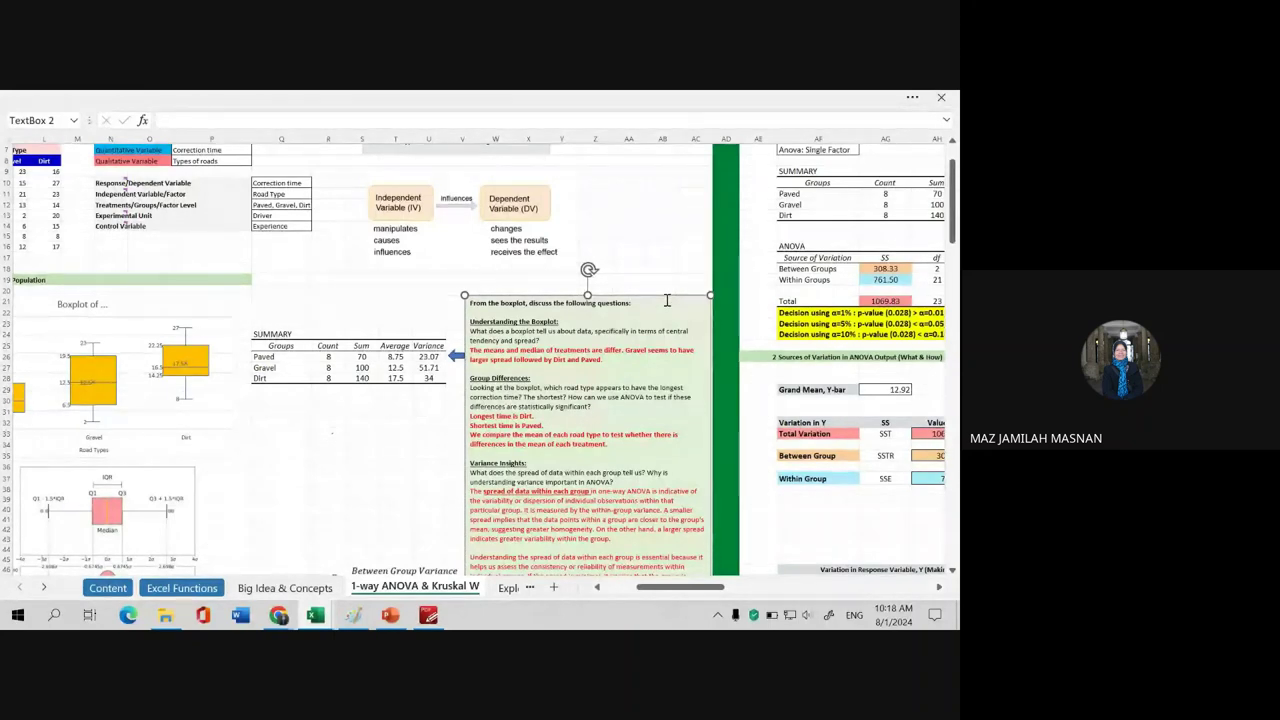
- Select the road-type boxplot chart, then reach the ANOVA output (F = 4.25, p = 0.0282)
scroll(245, 323, left, 4)
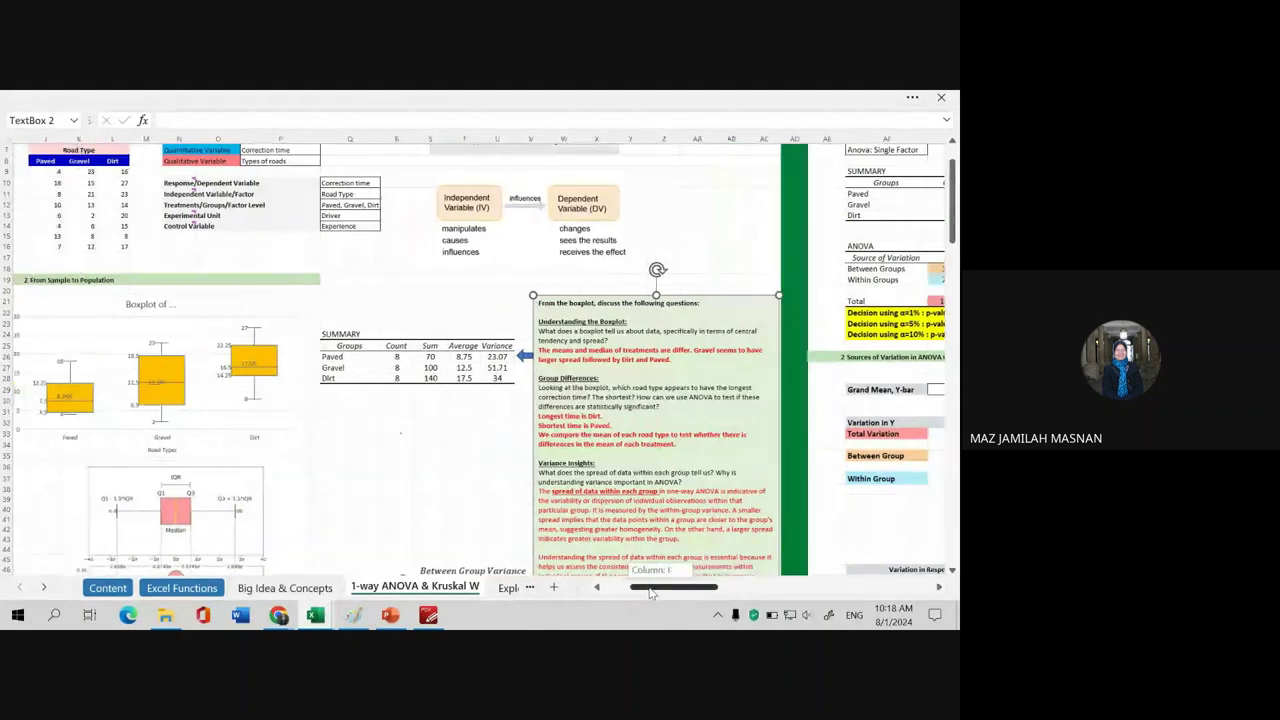
click(232, 304)
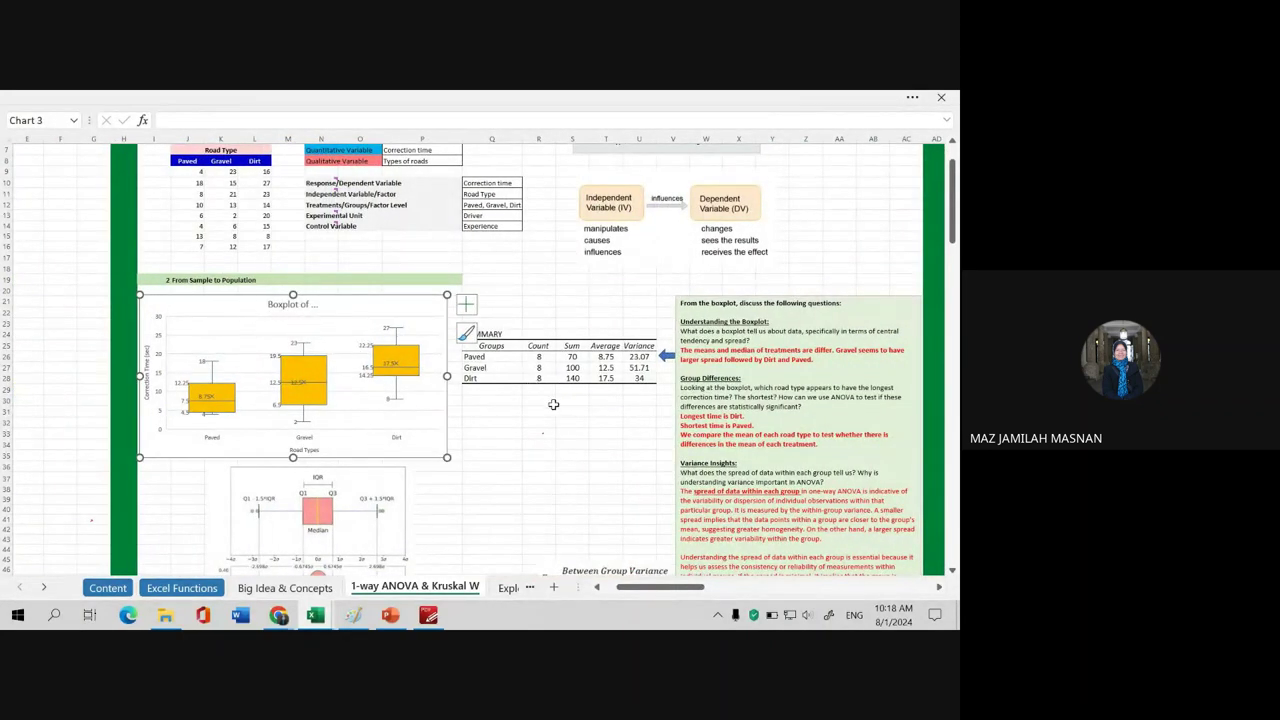
scroll(555, 400, down, 2)
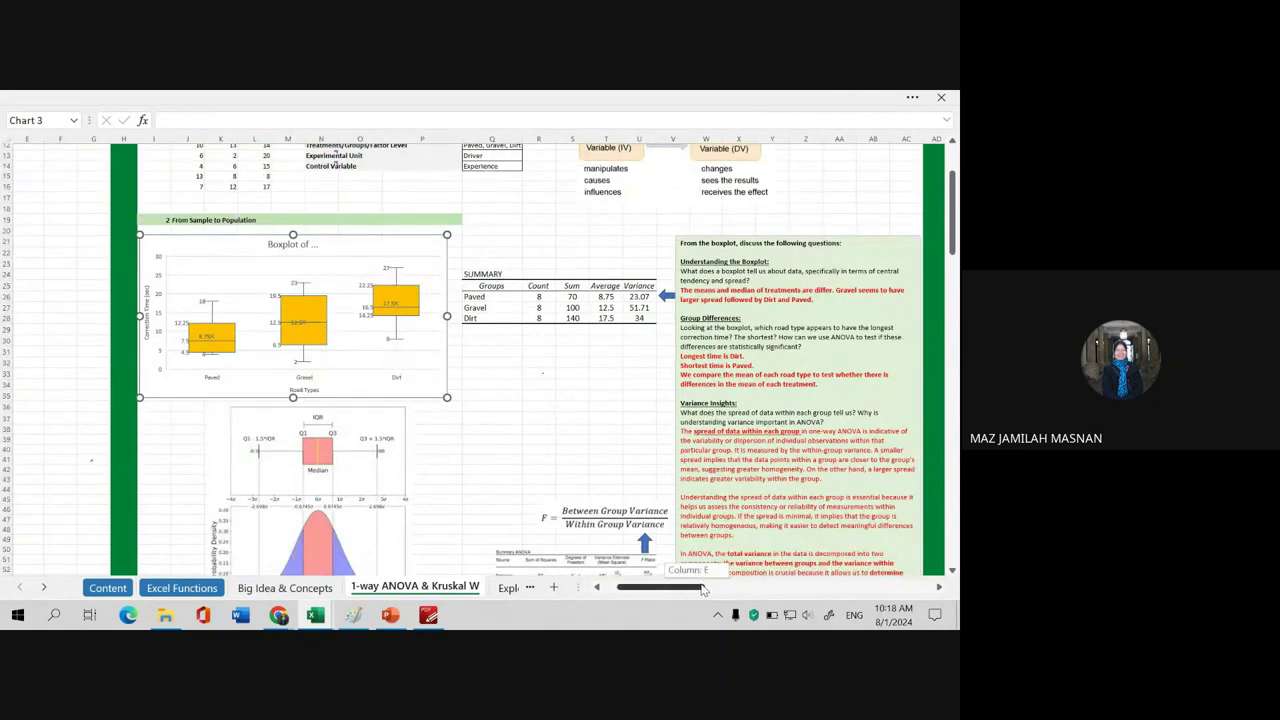
scroll(703, 590, right, 5)
scroll(688, 472, up, 4)
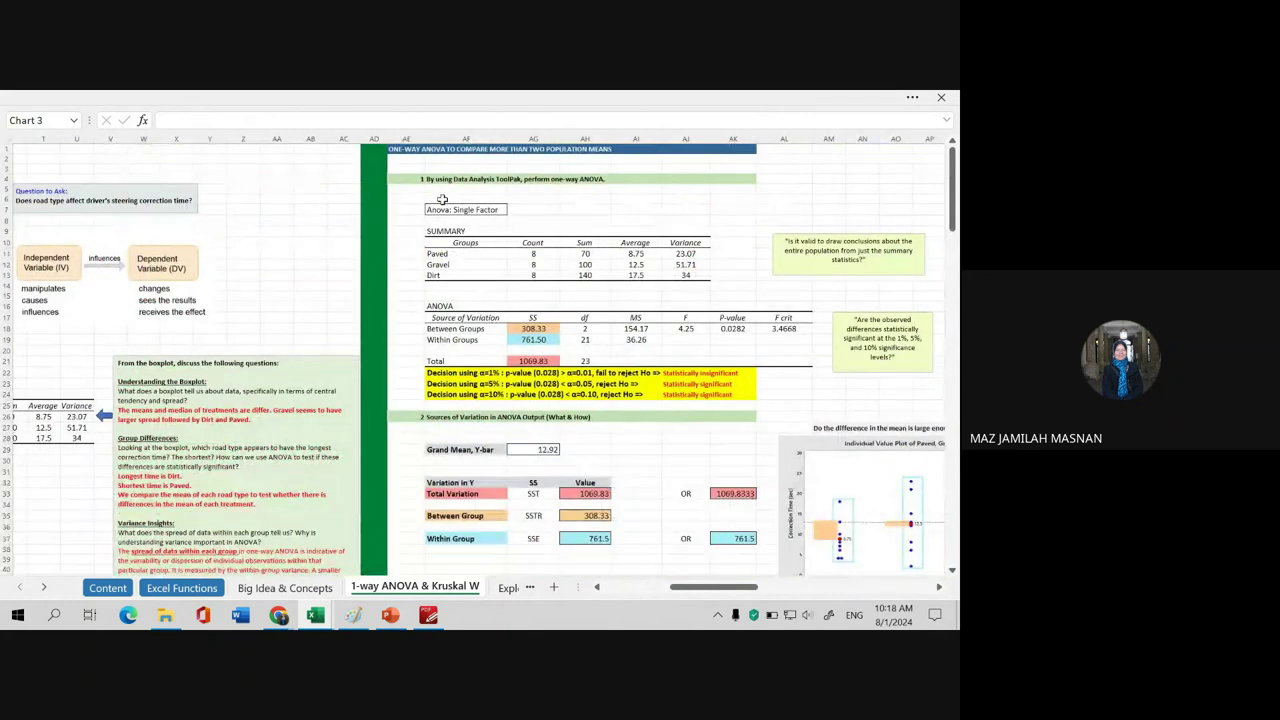
drag(428, 231, 704, 280)
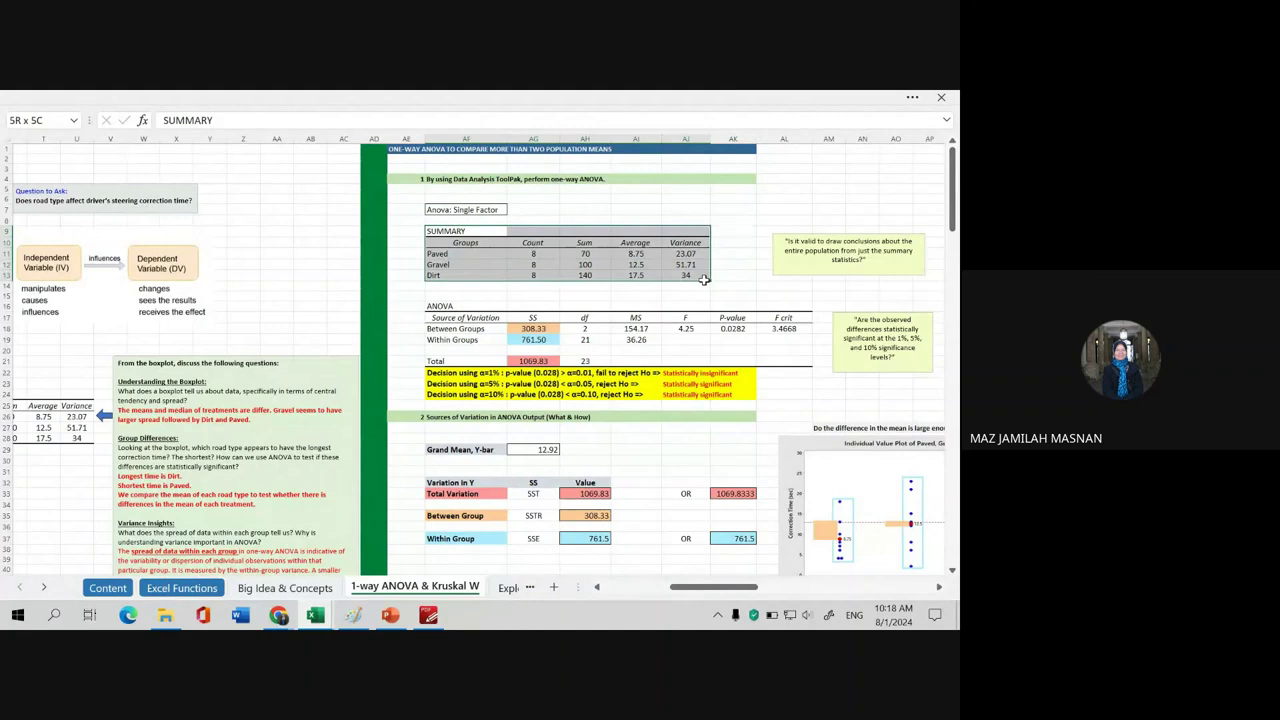
mouse_move(440, 306)
mouse_down()
mouse_move(752, 344)
mouse_move(795, 362)
mouse_up()
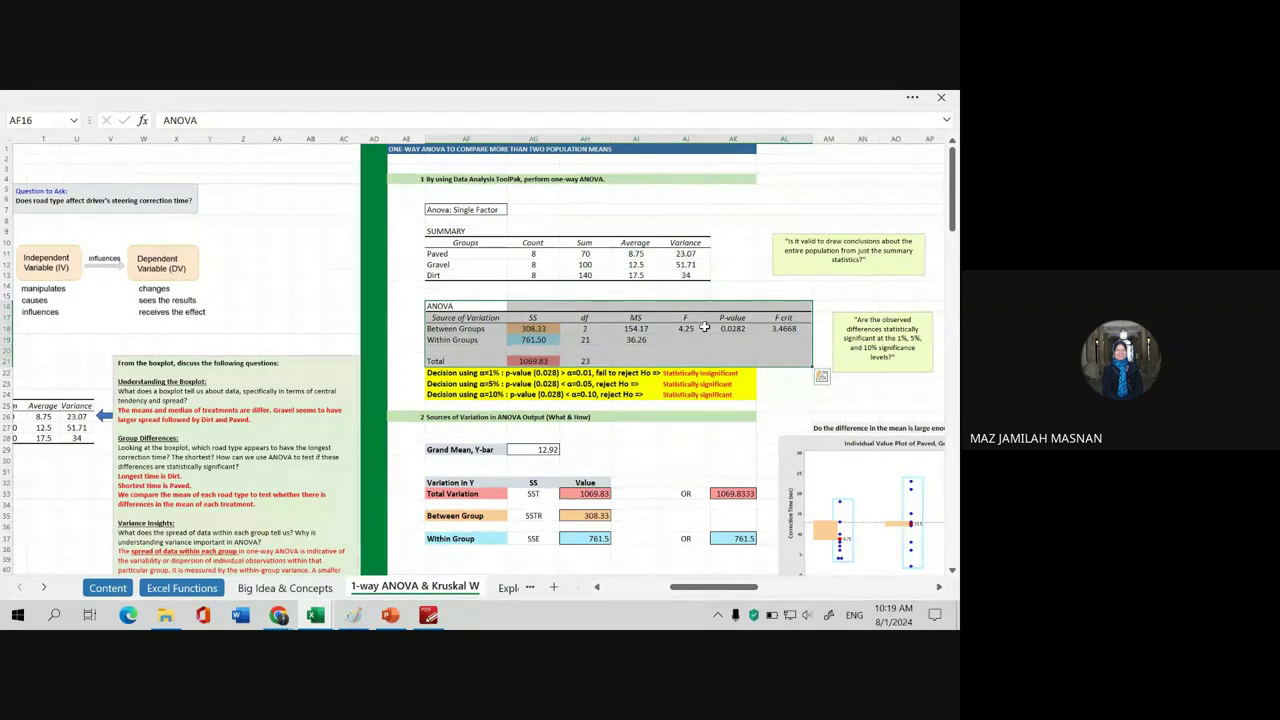
click(598, 287)
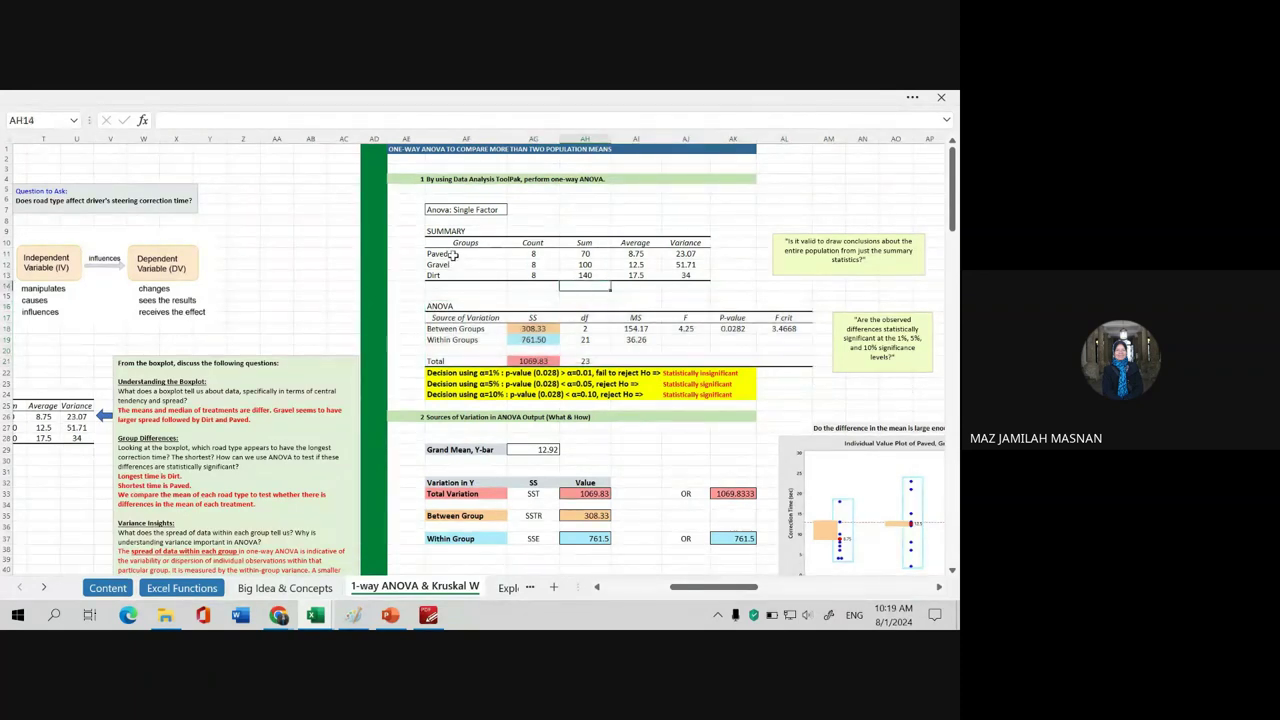
drag(466, 317, 794, 361)
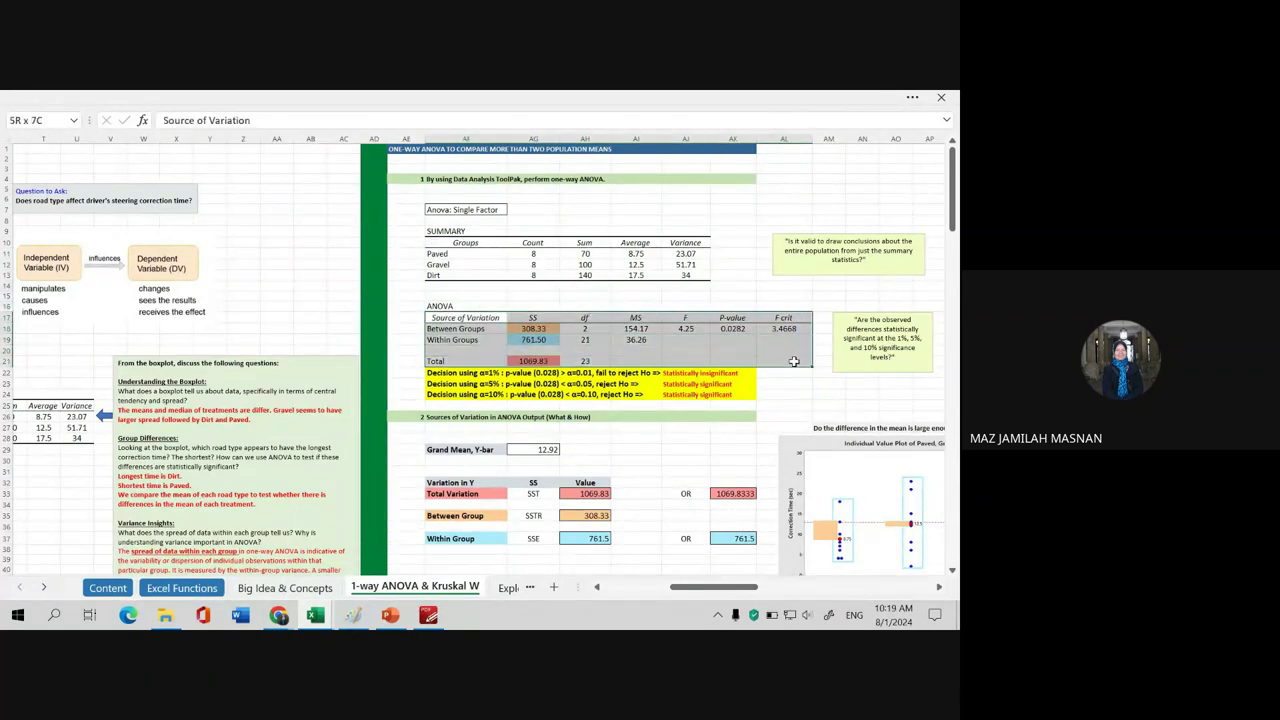
click(446, 241)
drag(491, 243, 688, 274)
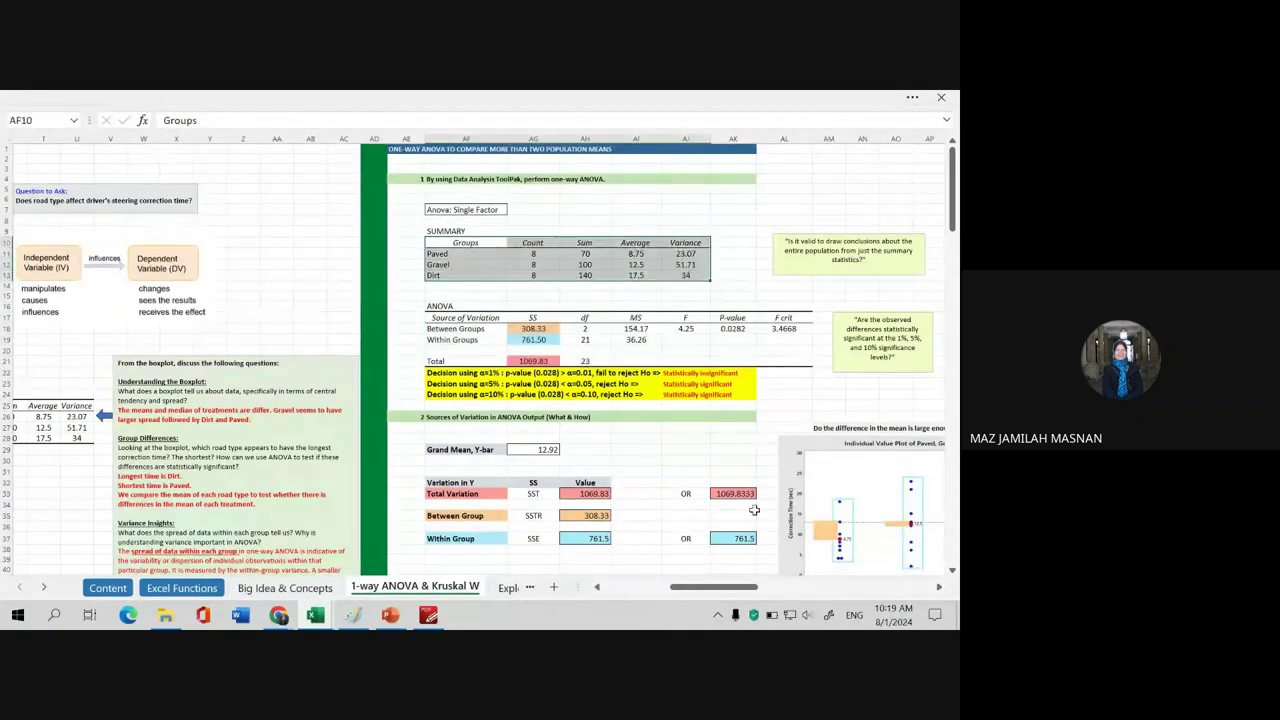
drag(730, 587, 665, 594)
click(543, 365)
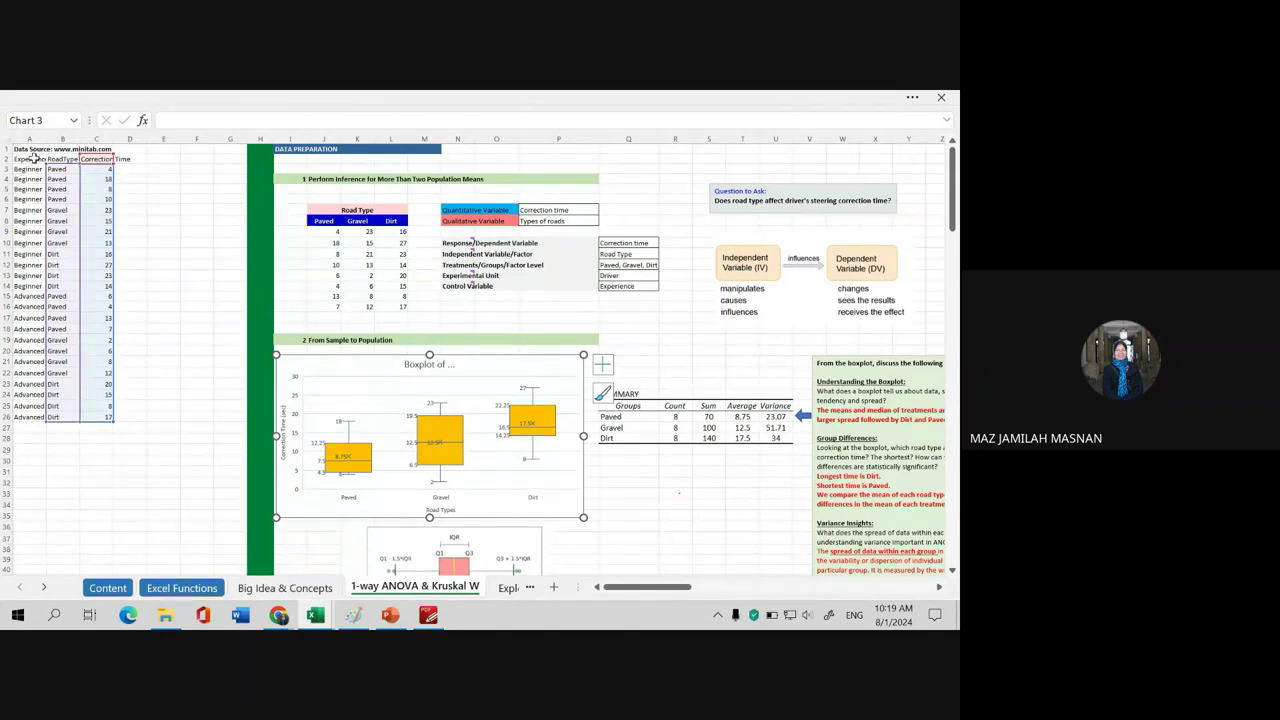
click(35, 158)
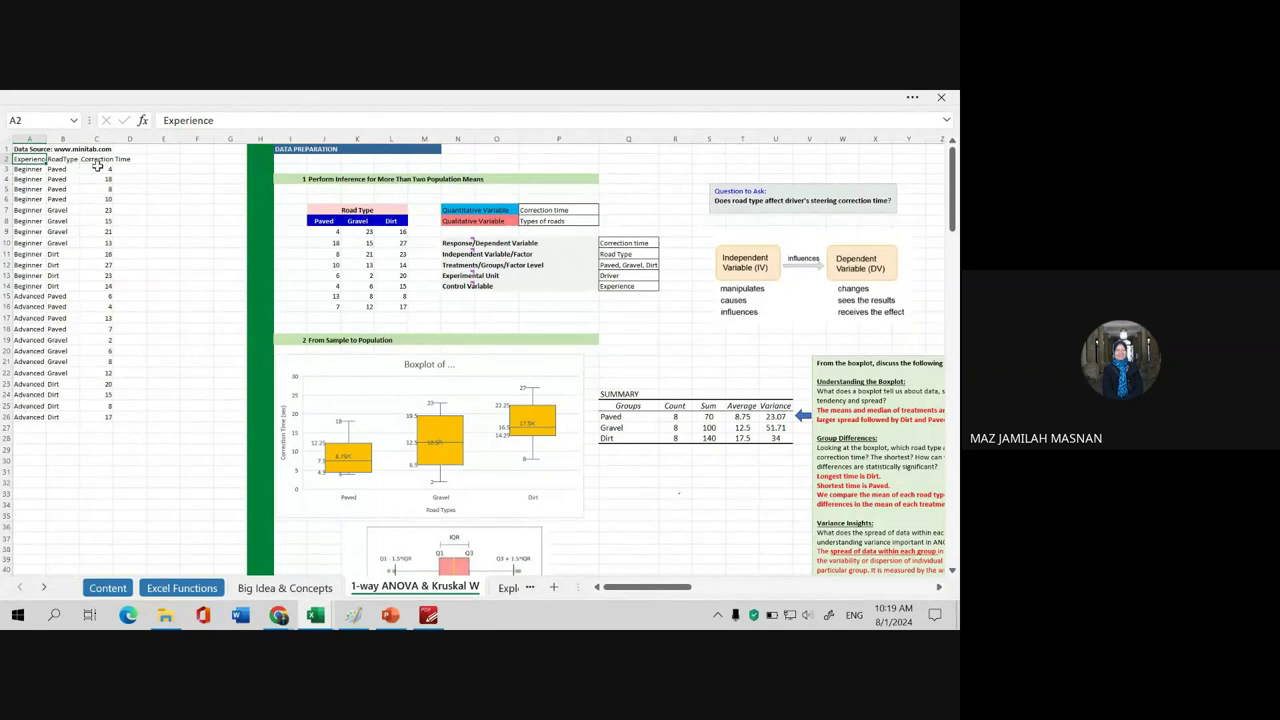
drag(103, 161, 107, 418)
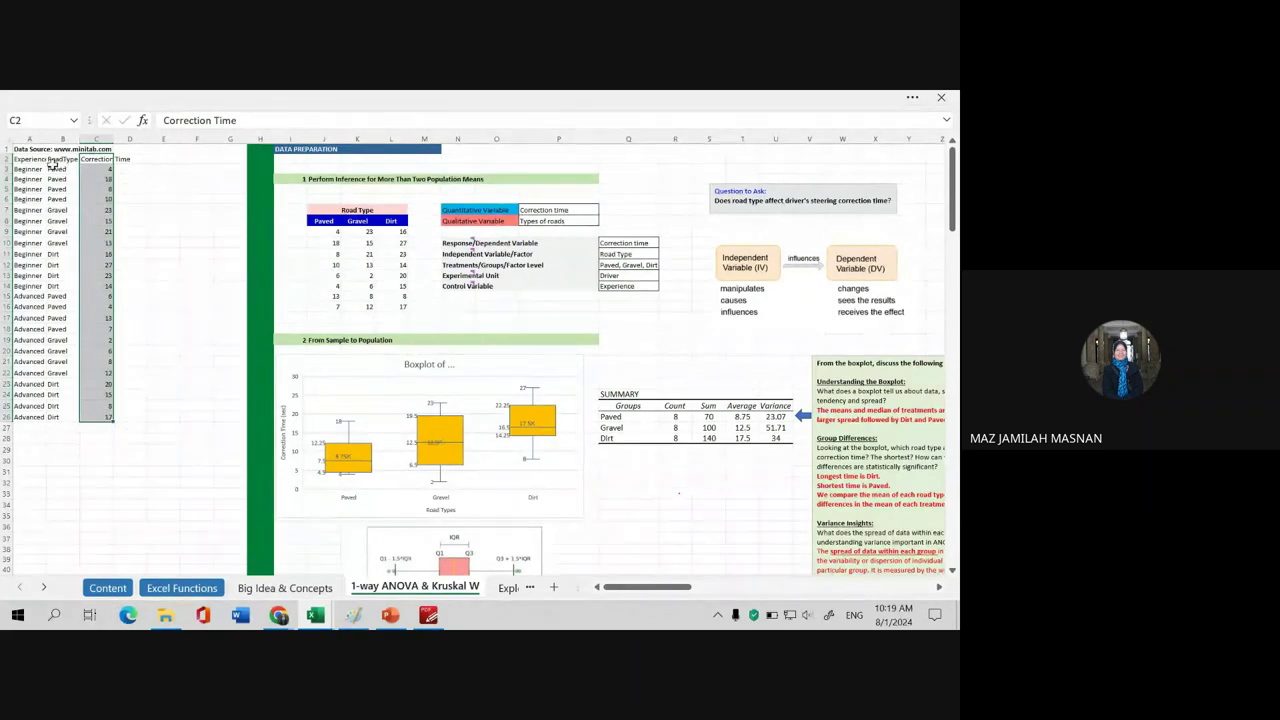
drag(58, 160, 98, 416)
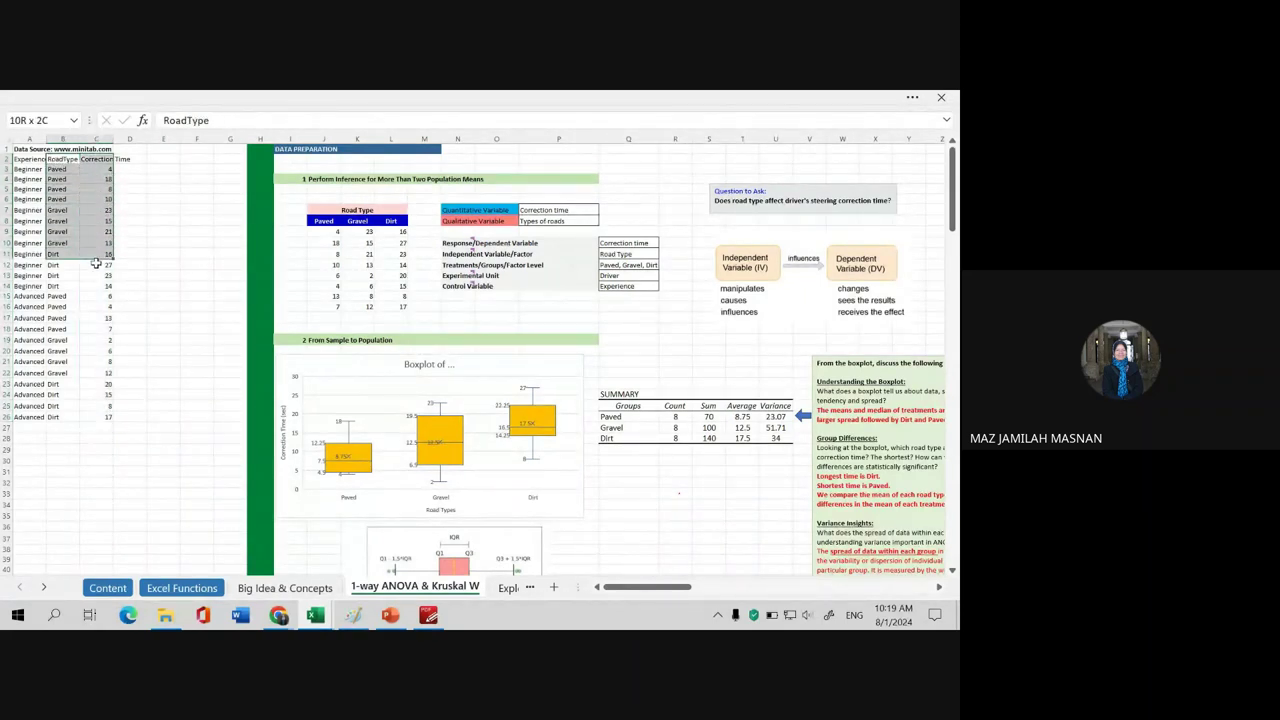
click(62, 179)
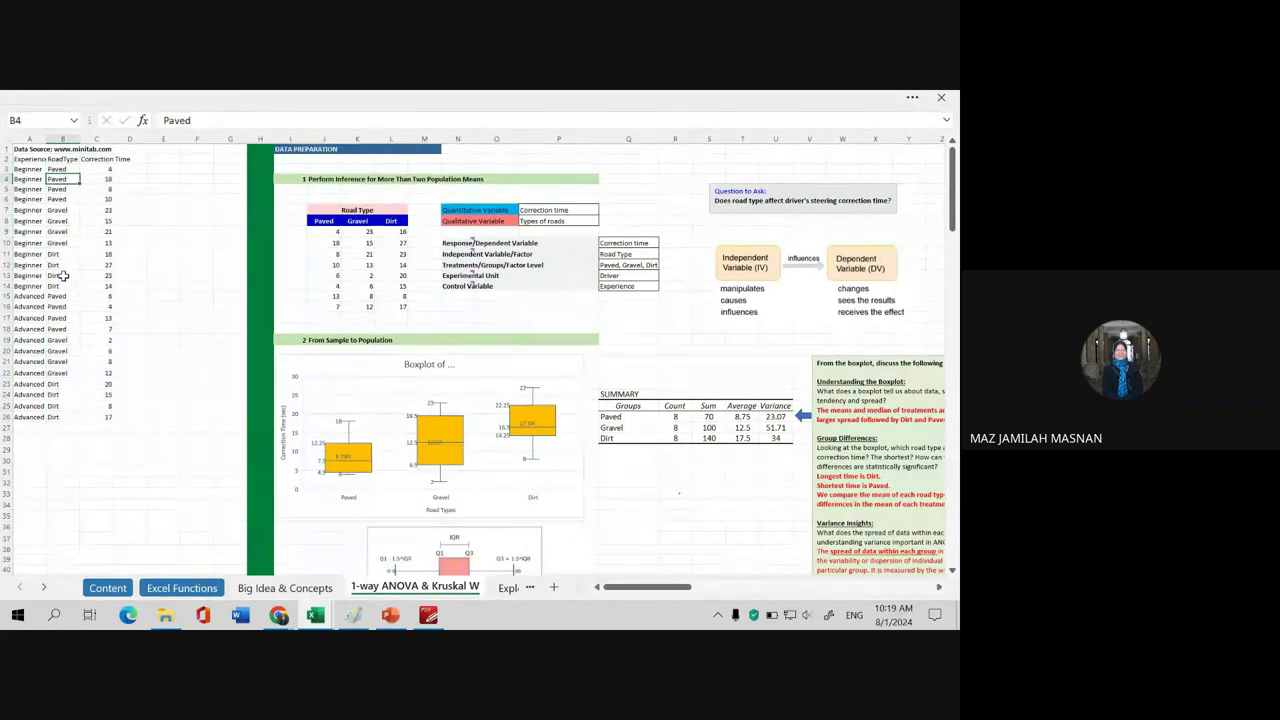
click(355, 368)
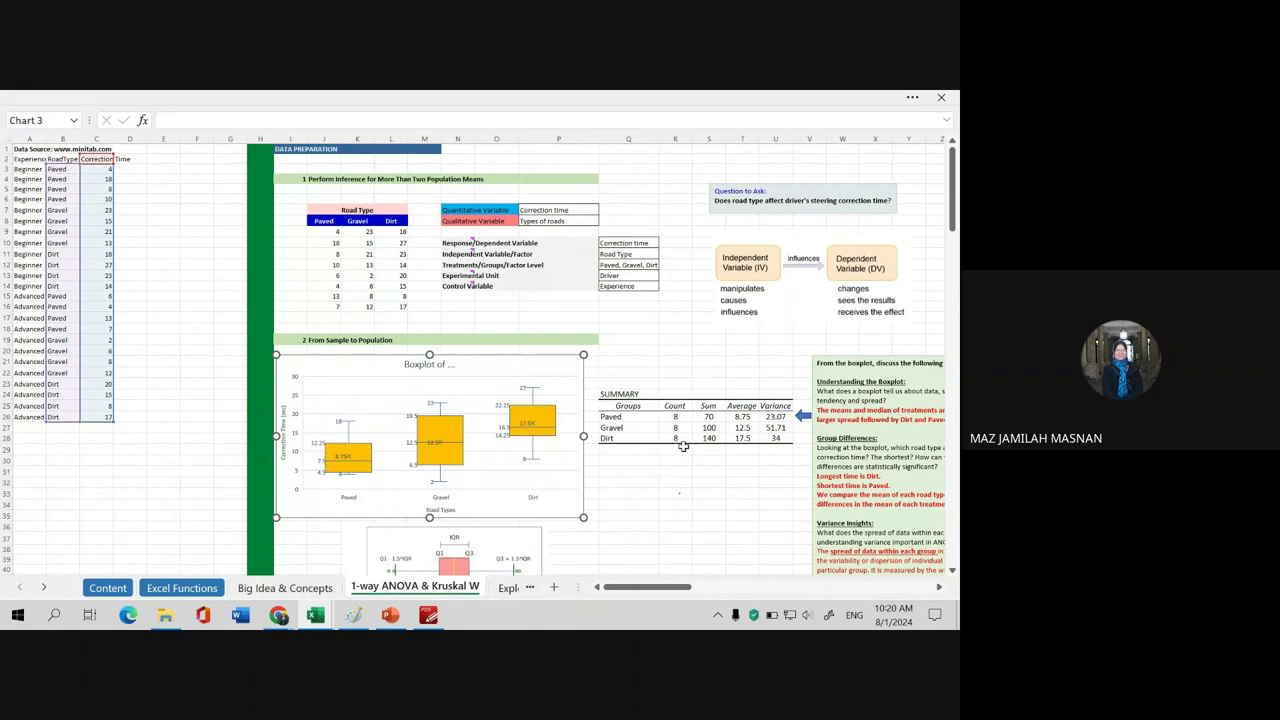
- Scroll down and across the 1-way ANOVA sheet to the boxplot discussion
scroll(700, 510, down, 1)
scroll(730, 590, right, 4)
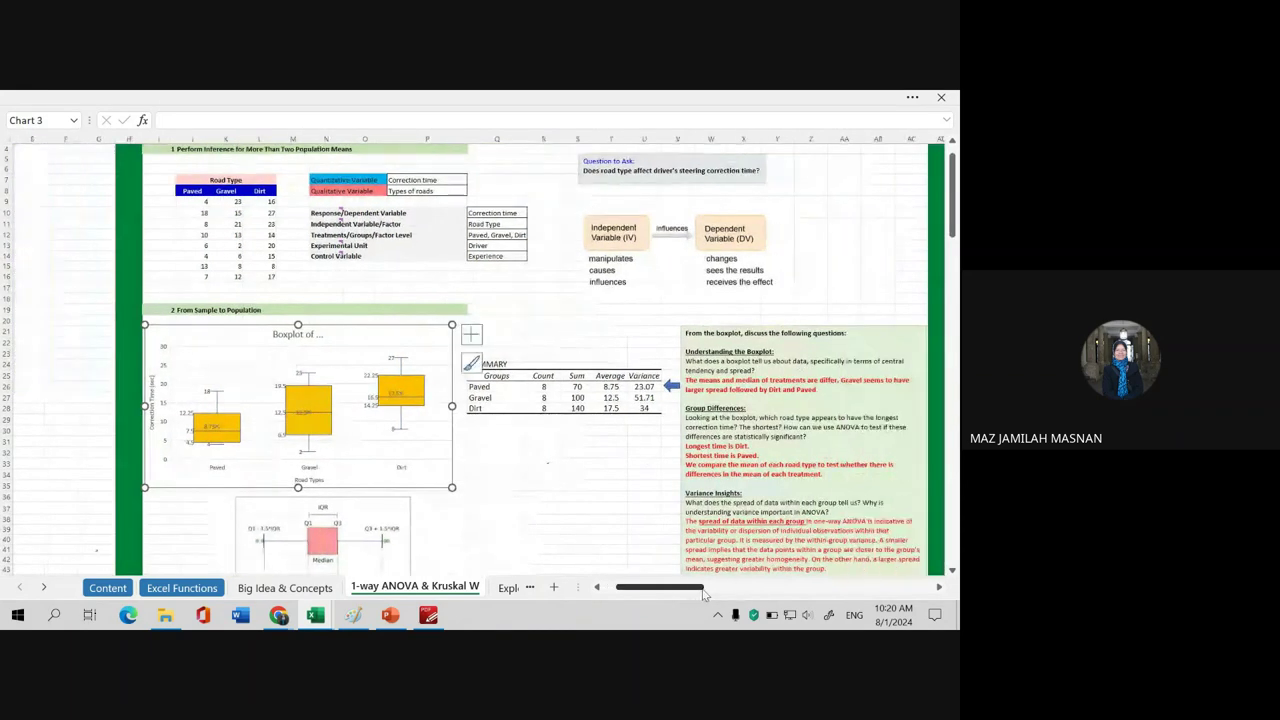
scroll(717, 597, right, 1)
scroll(712, 597, left, 1)
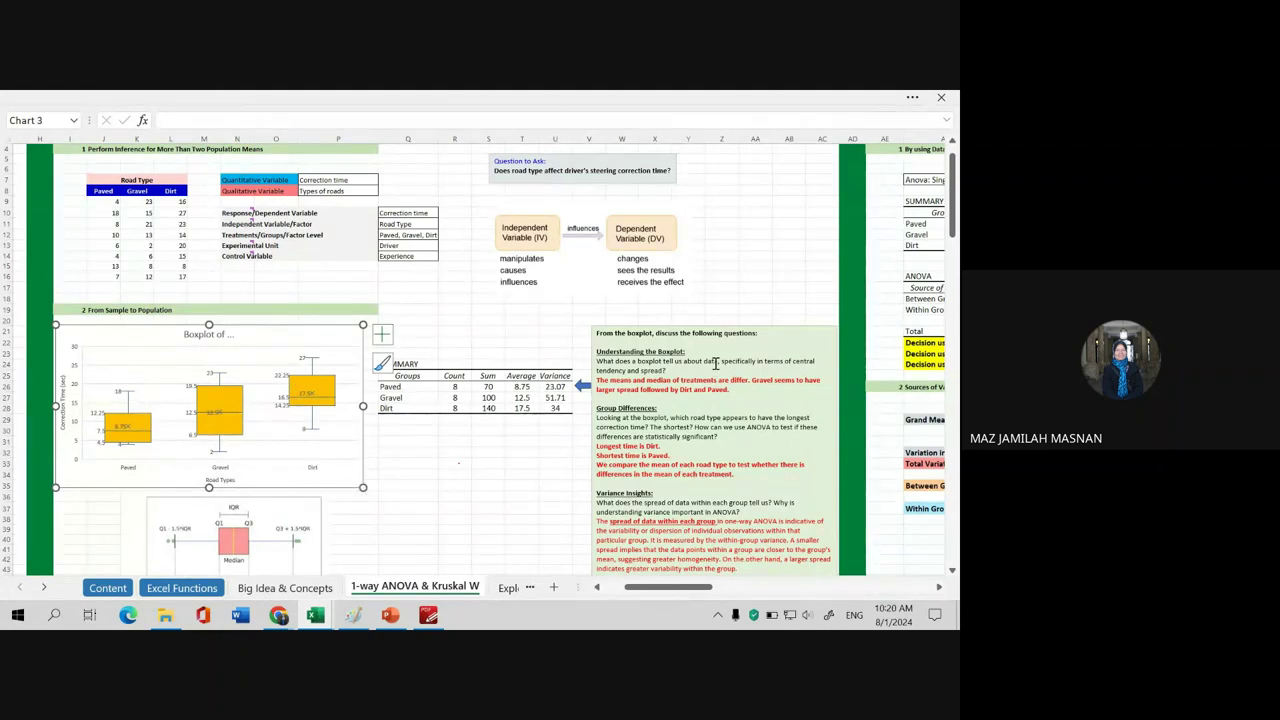
scroll(715, 363, down, 1)
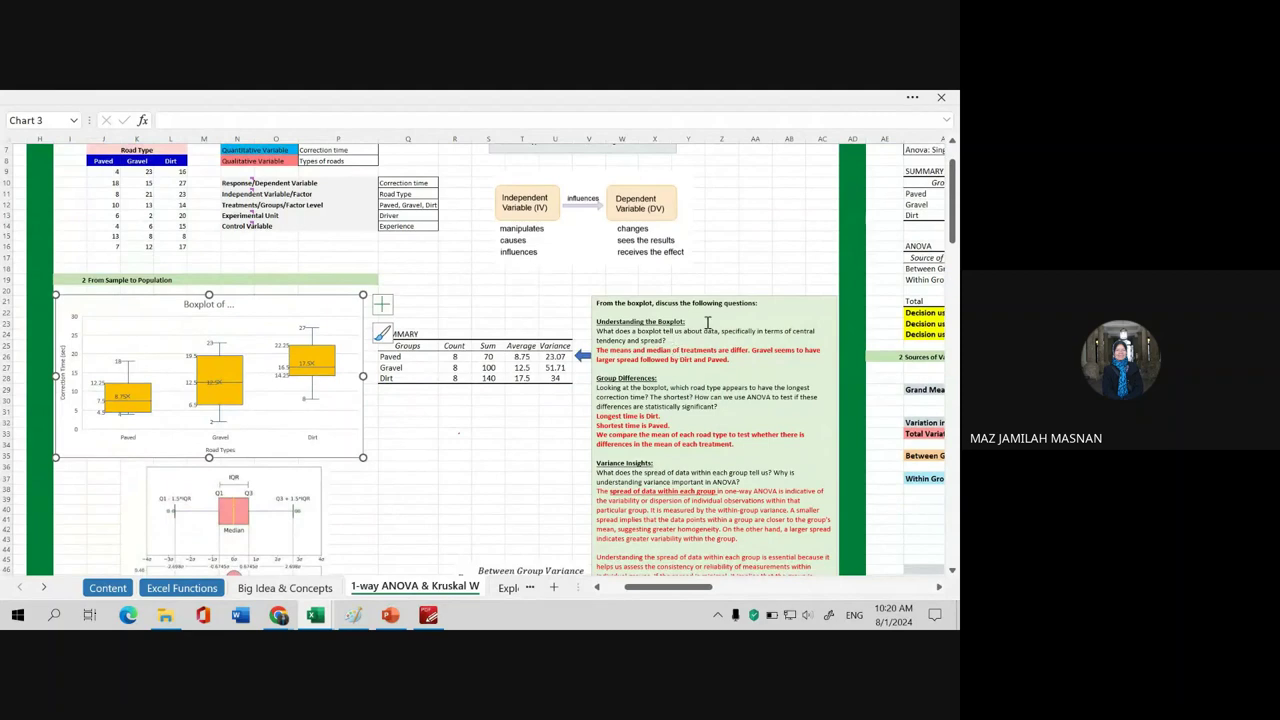
- Select the boxplot discussion questions text box and scroll through the discussion
click(798, 301)
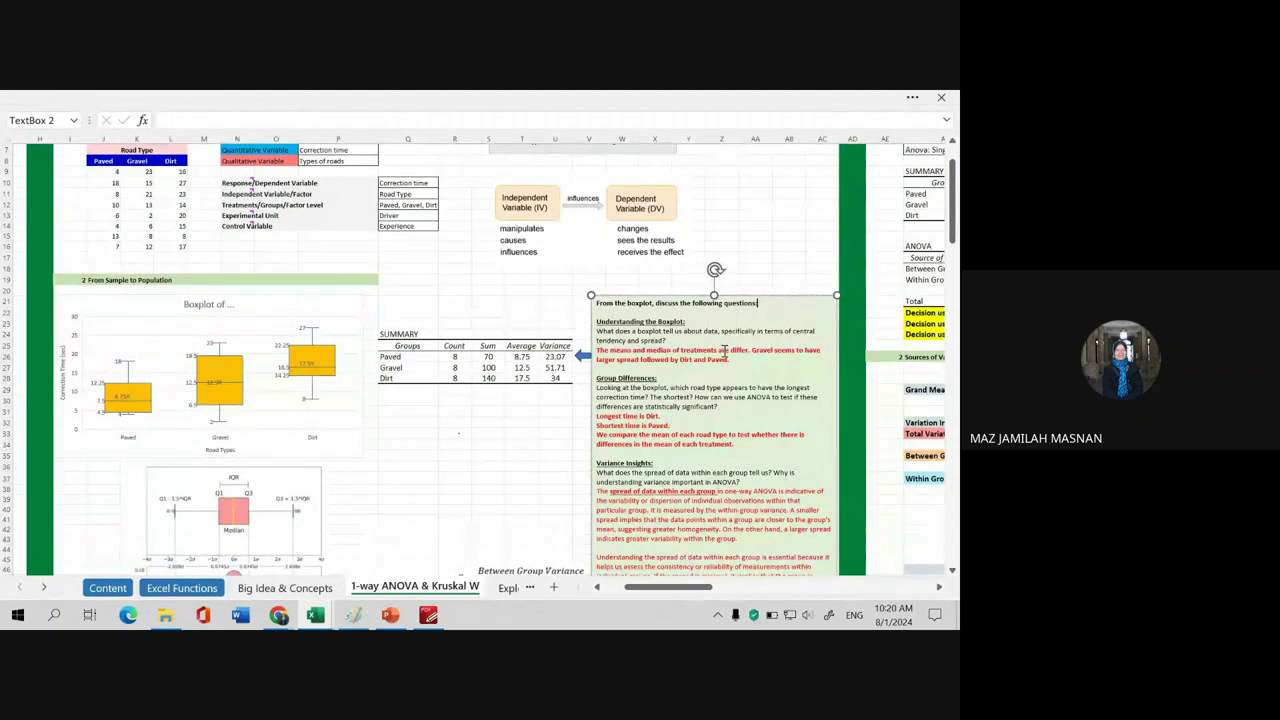
scroll(720, 400, down, 4)
scroll(720, 418, down, 1)
scroll(720, 418, down, 5)
scroll(722, 425, down, 5)
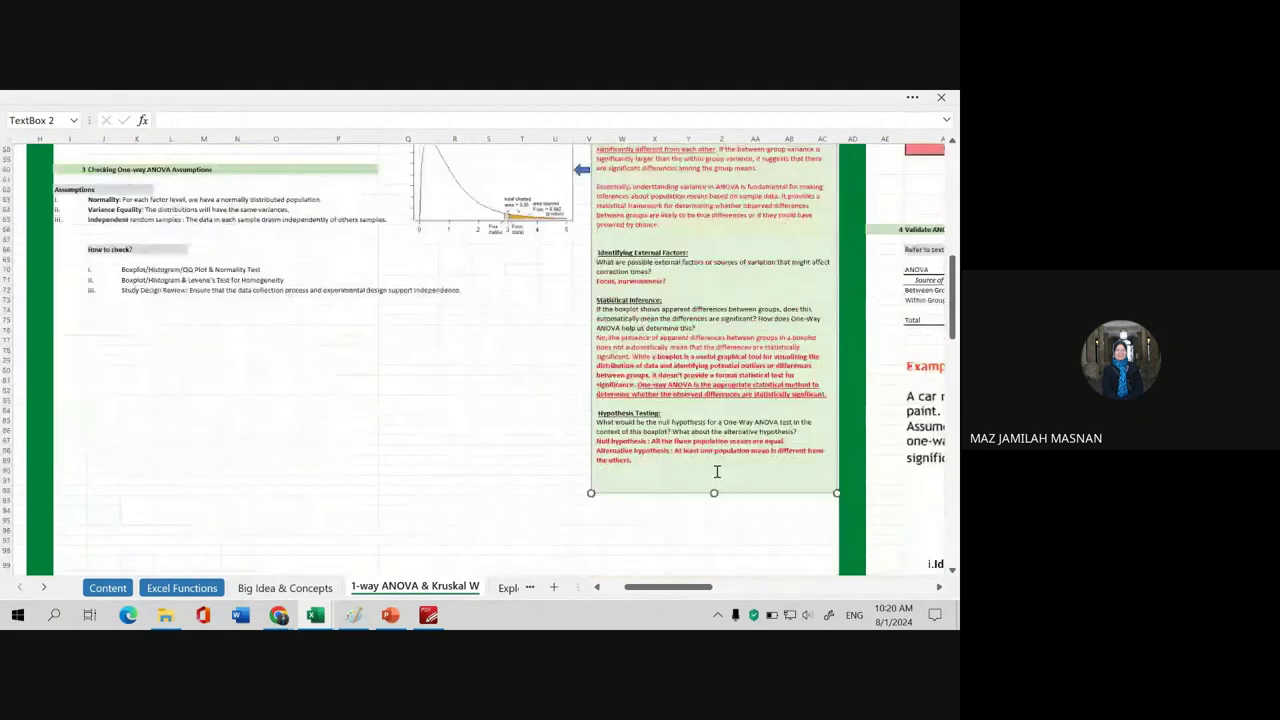
scroll(725, 430, down, 2)
scroll(729, 437, down, 1)
scroll(715, 390, up, 2)
scroll(700, 340, up, 2)
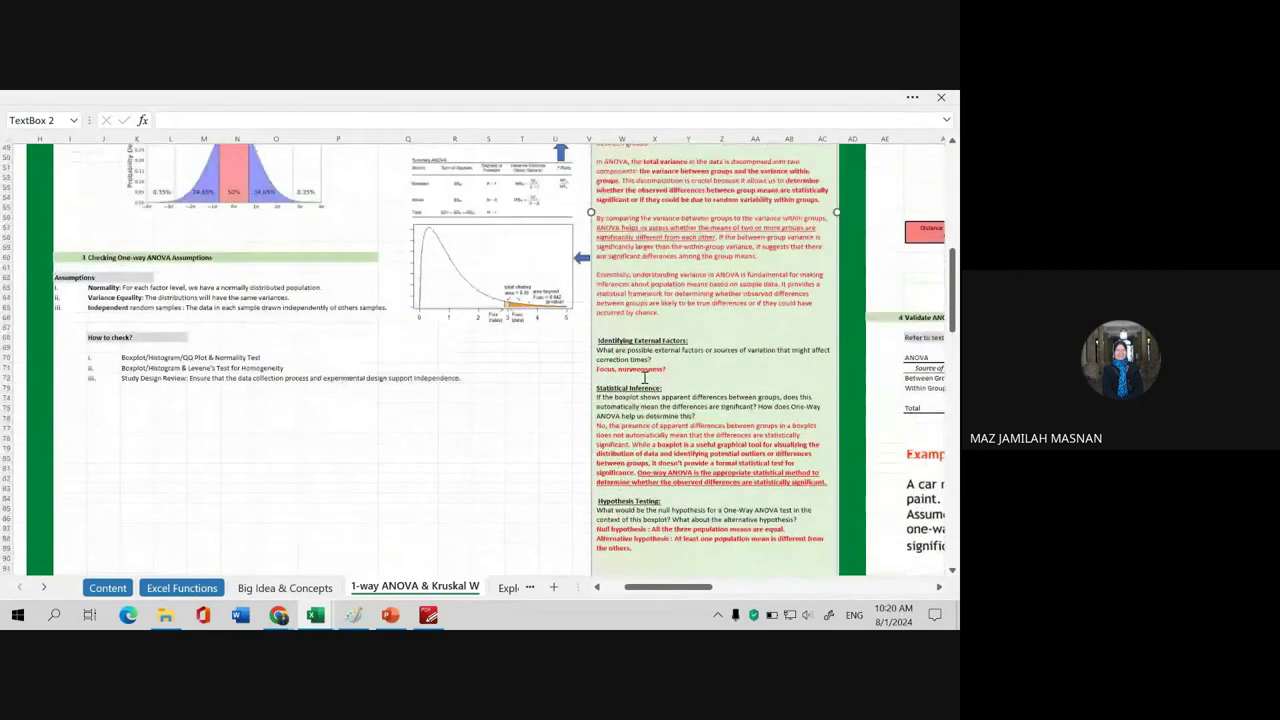
scroll(683, 289, up, 1)
scroll(683, 289, up, 3)
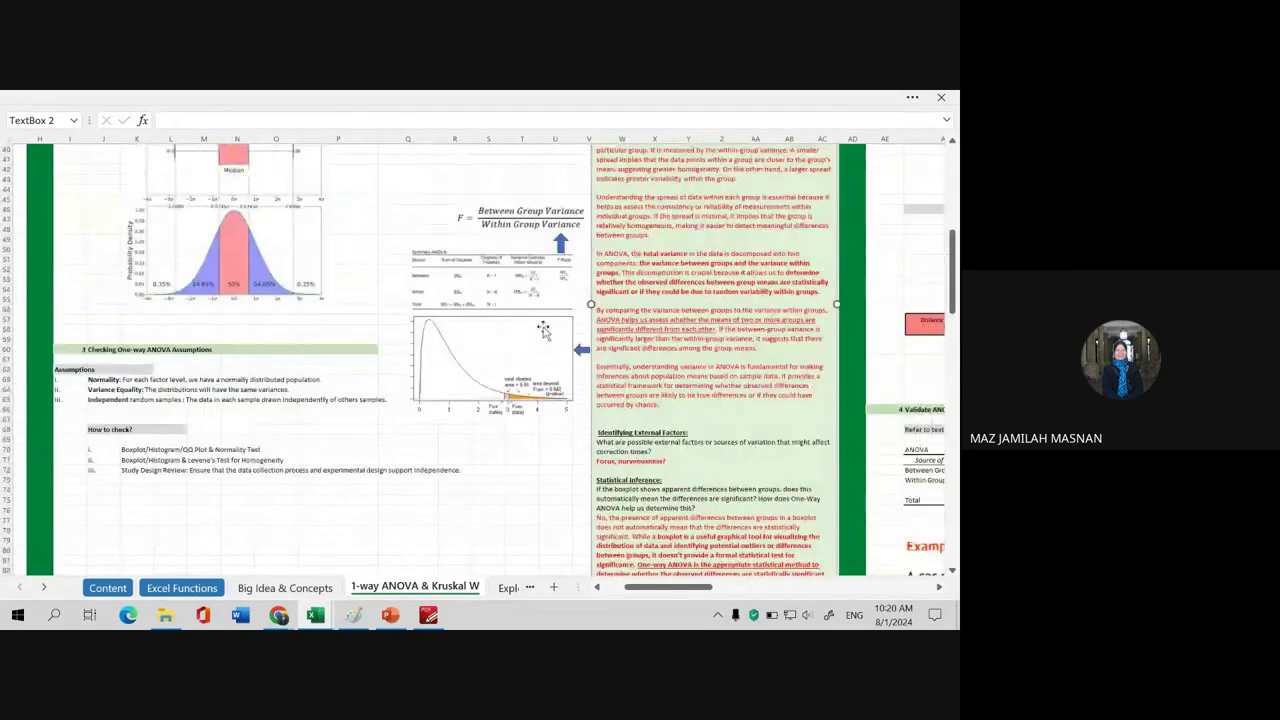
- Inspect the ANOVA table, F-ratio and F-distribution pictures, then reach Sources of Variation (SST 1069.83)
click(536, 262)
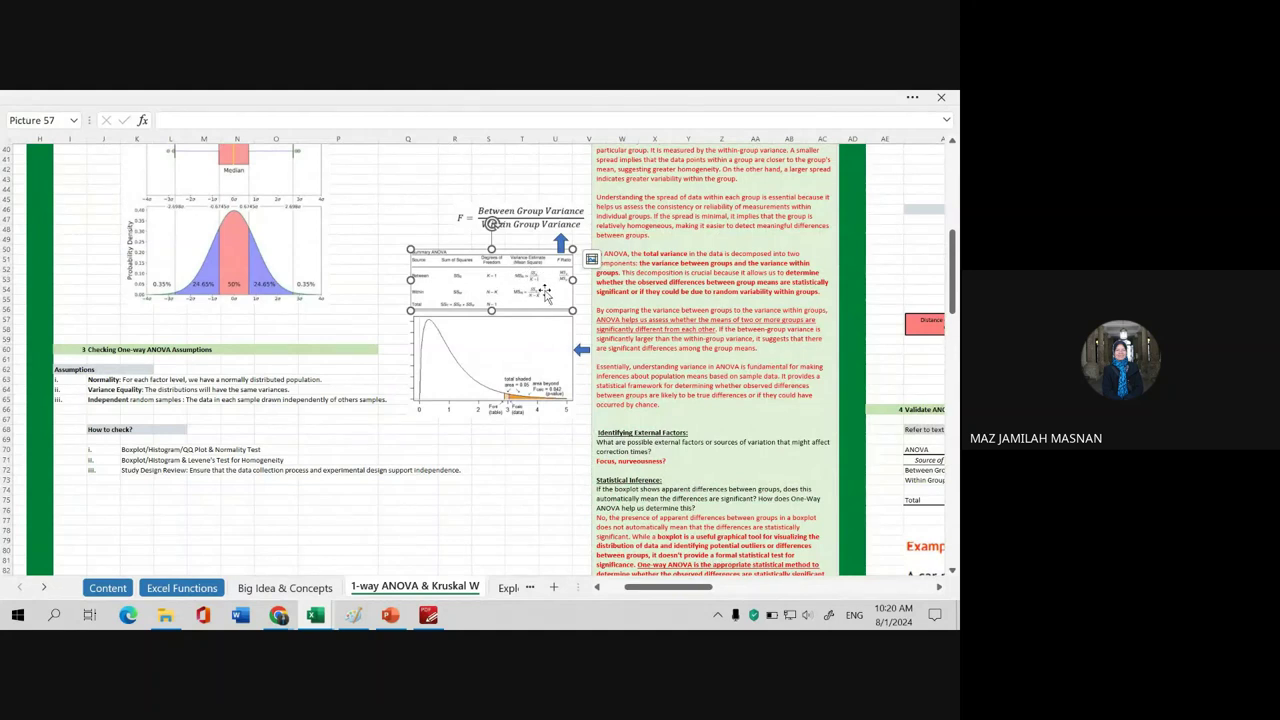
click(540, 214)
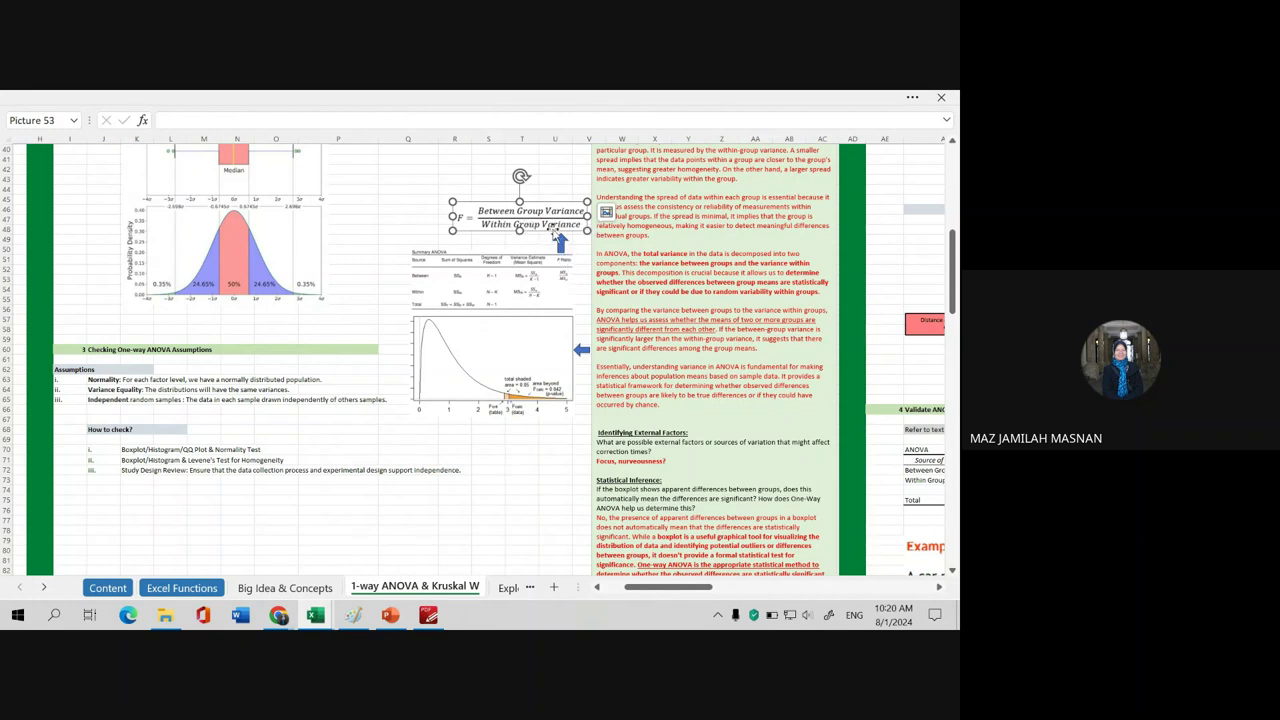
click(548, 340)
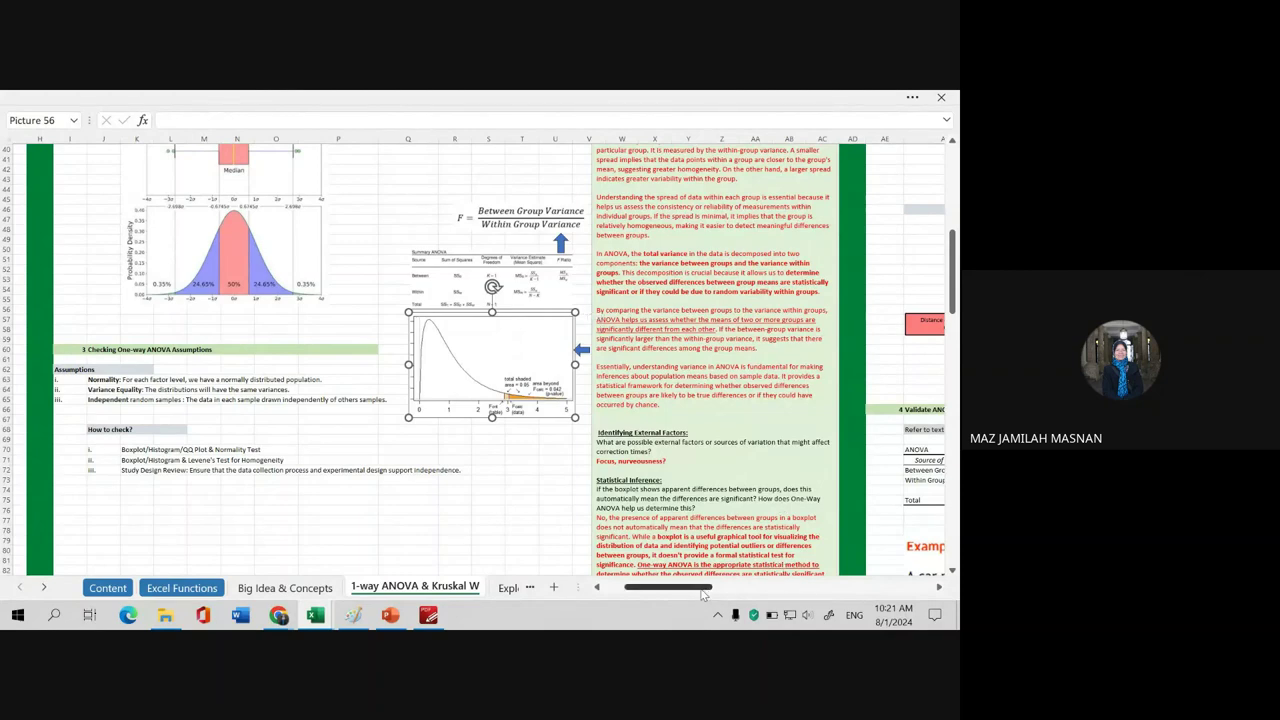
drag(705, 596, 757, 594)
- Select the one-way ANOVA output range AF10:AL21, then pick cell AH11 in the summary table
scroll(689, 407, up, 7)
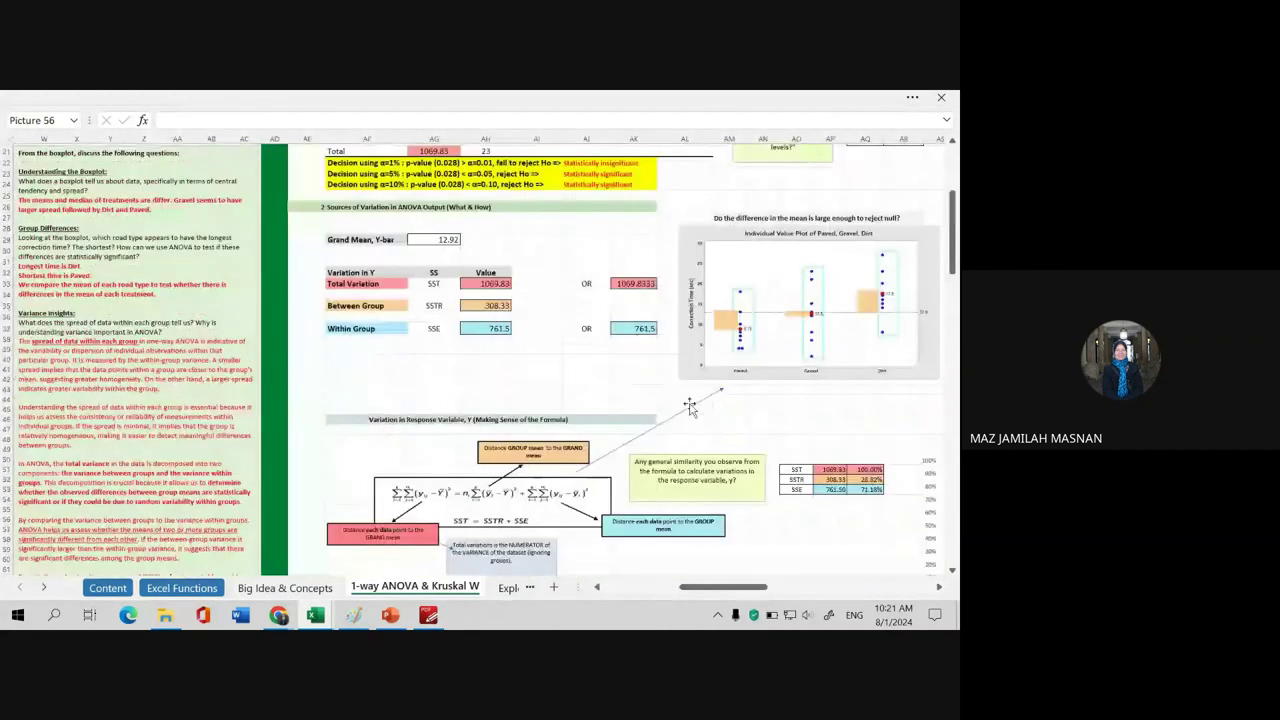
scroll(689, 407, up, 7)
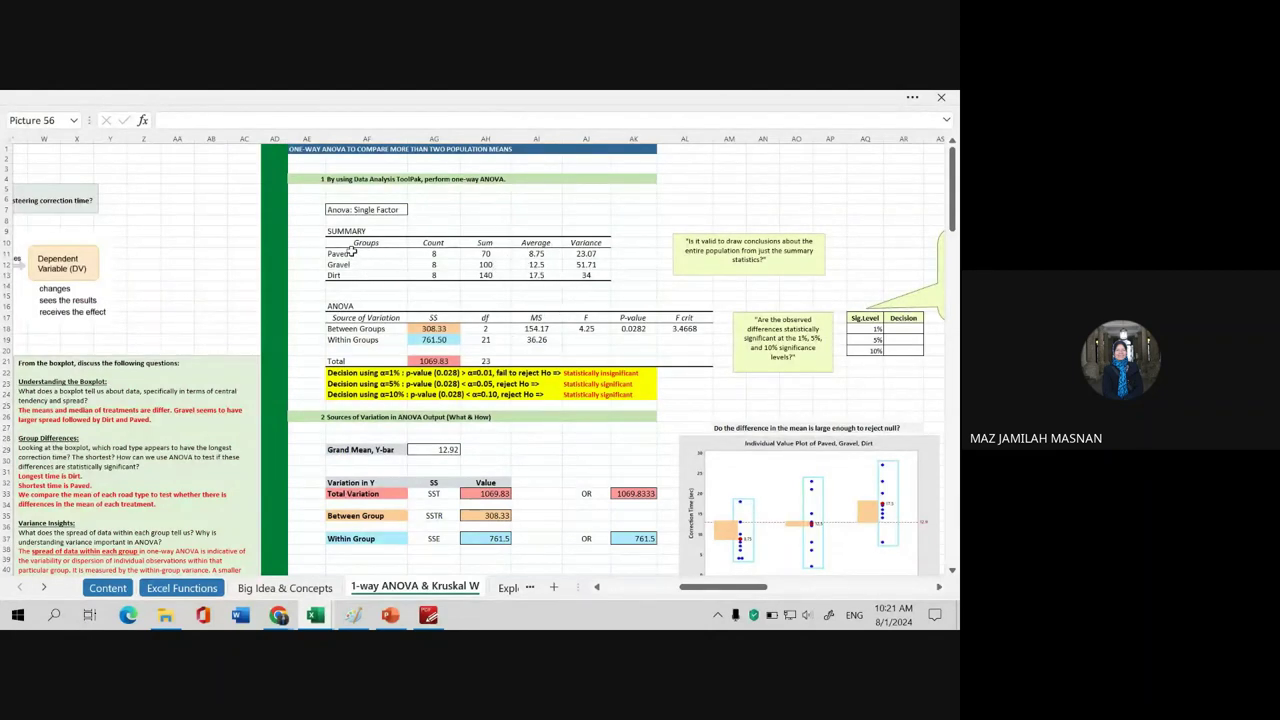
drag(347, 245, 676, 359)
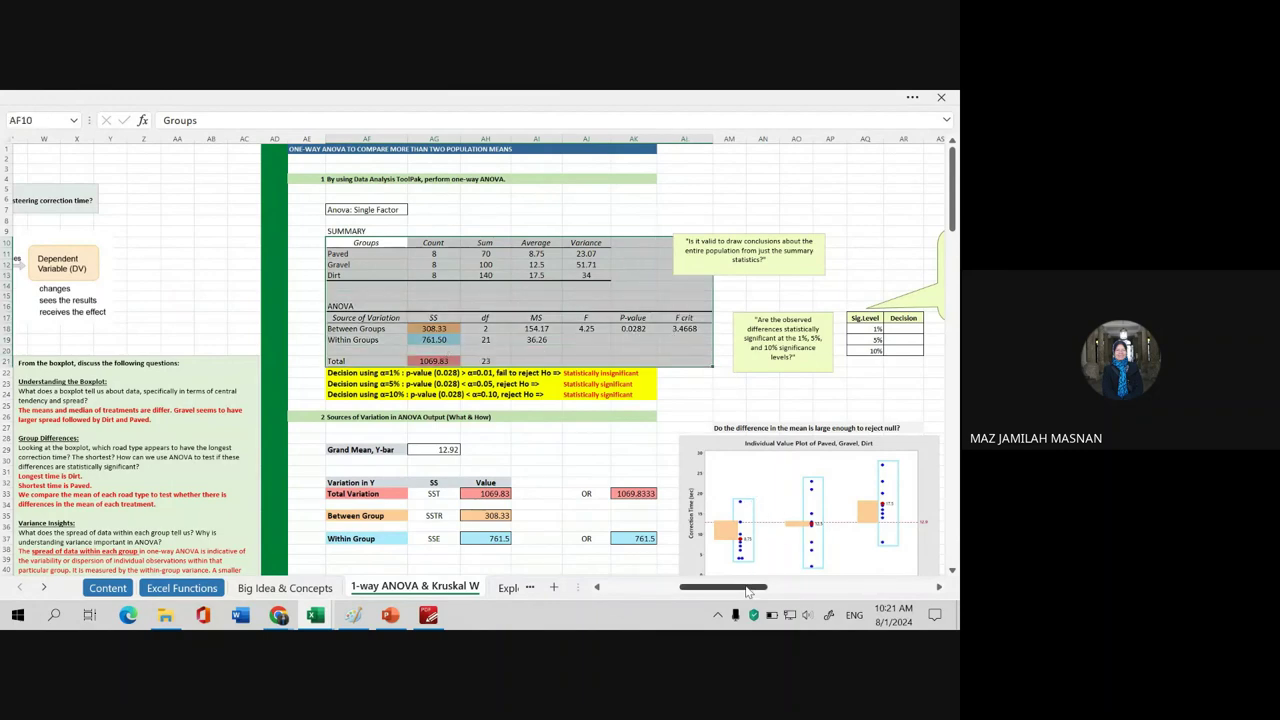
drag(742, 592, 651, 595)
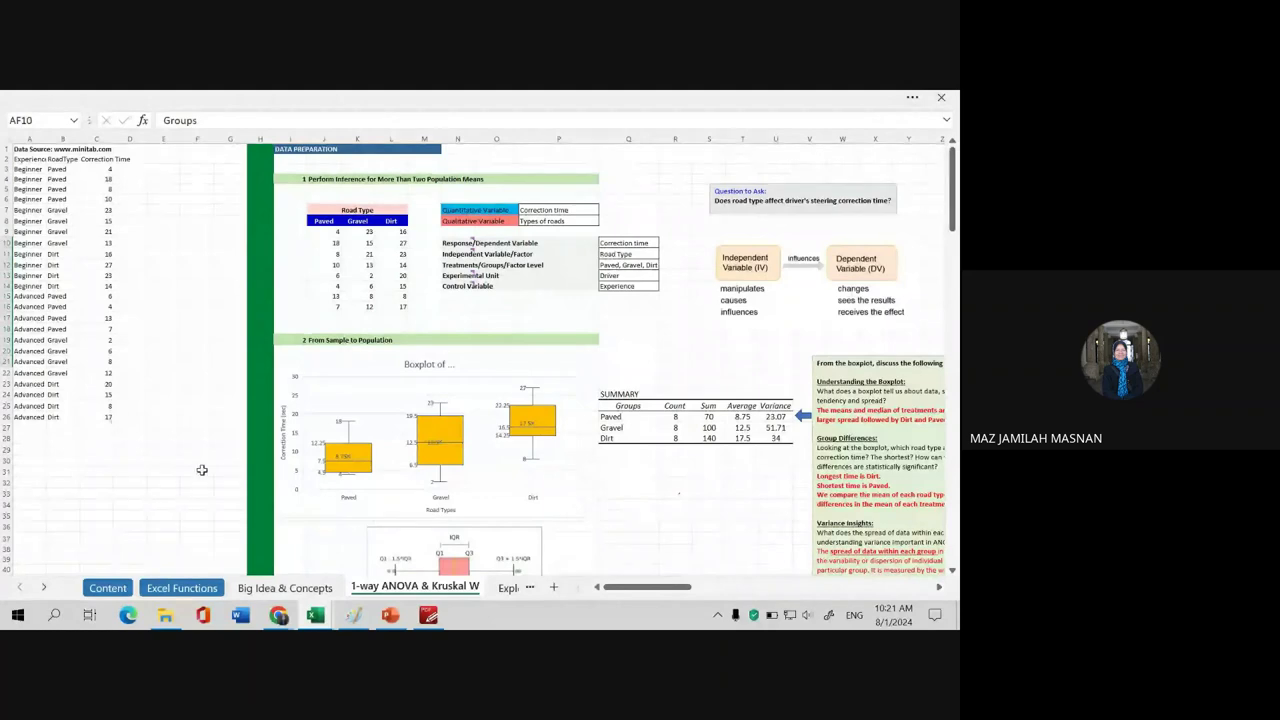
drag(674, 587, 757, 590)
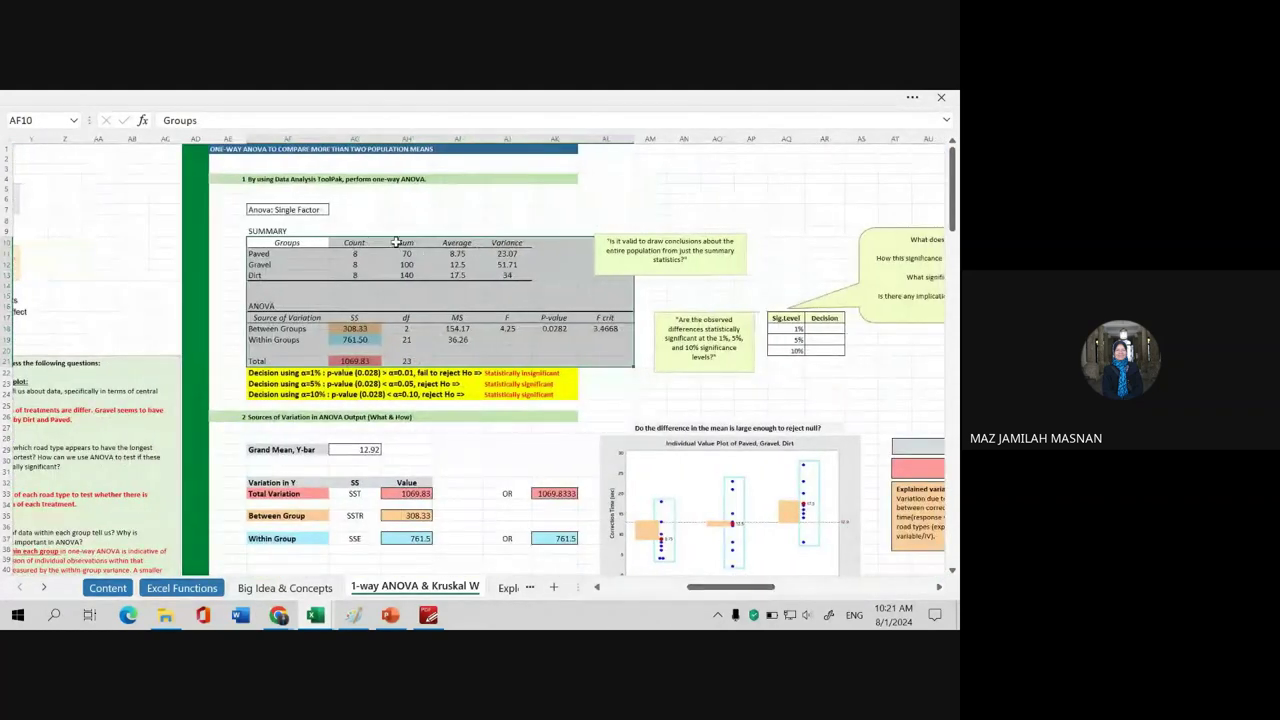
click(418, 254)
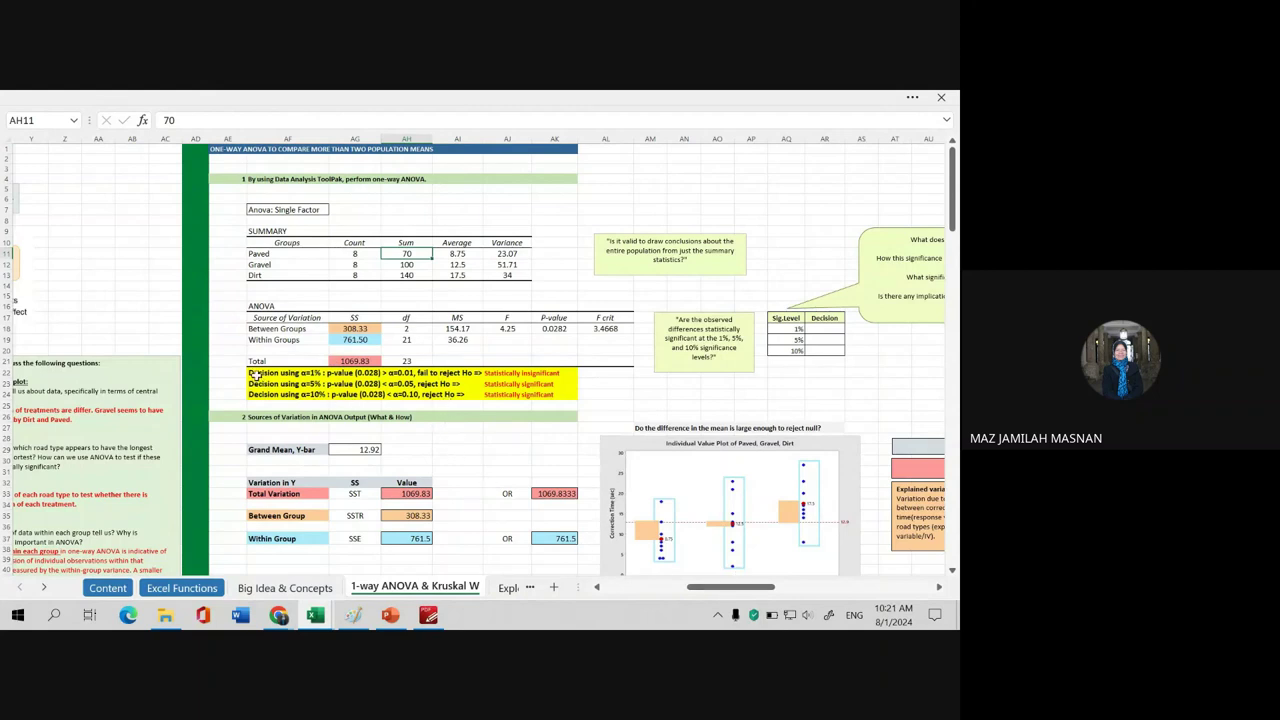
drag(255, 373, 578, 373)
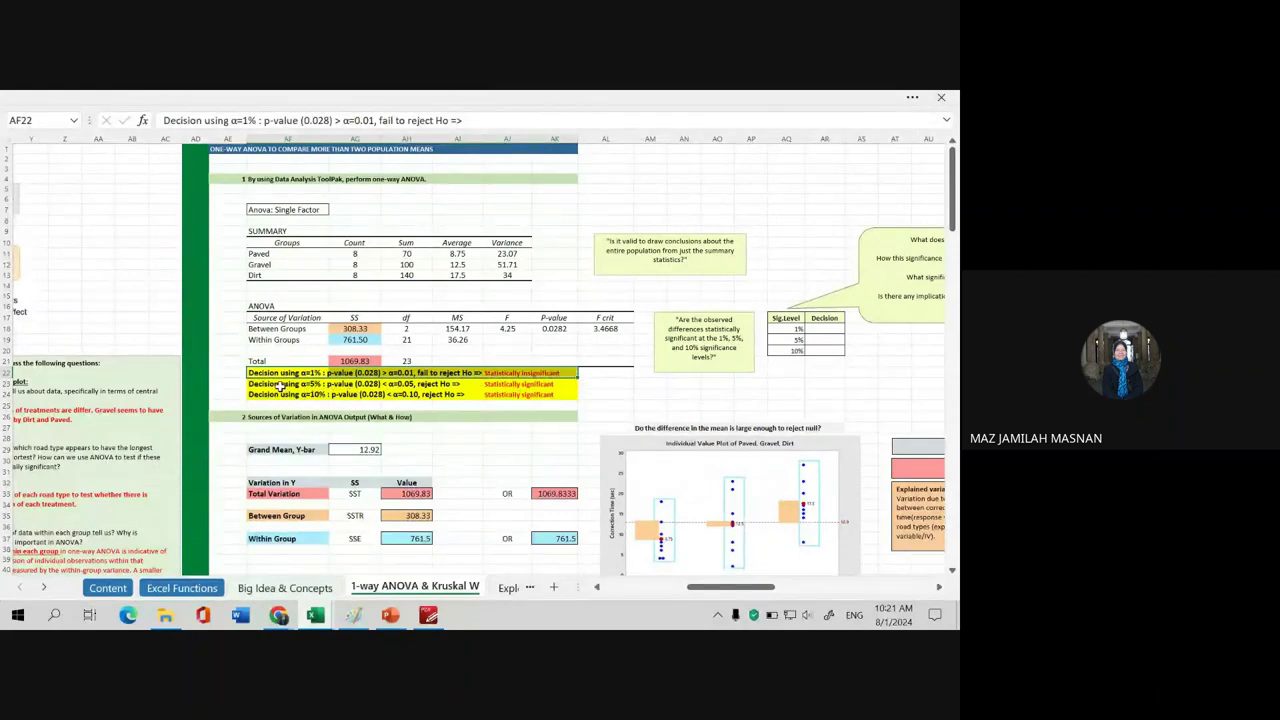
drag(283, 384, 578, 385)
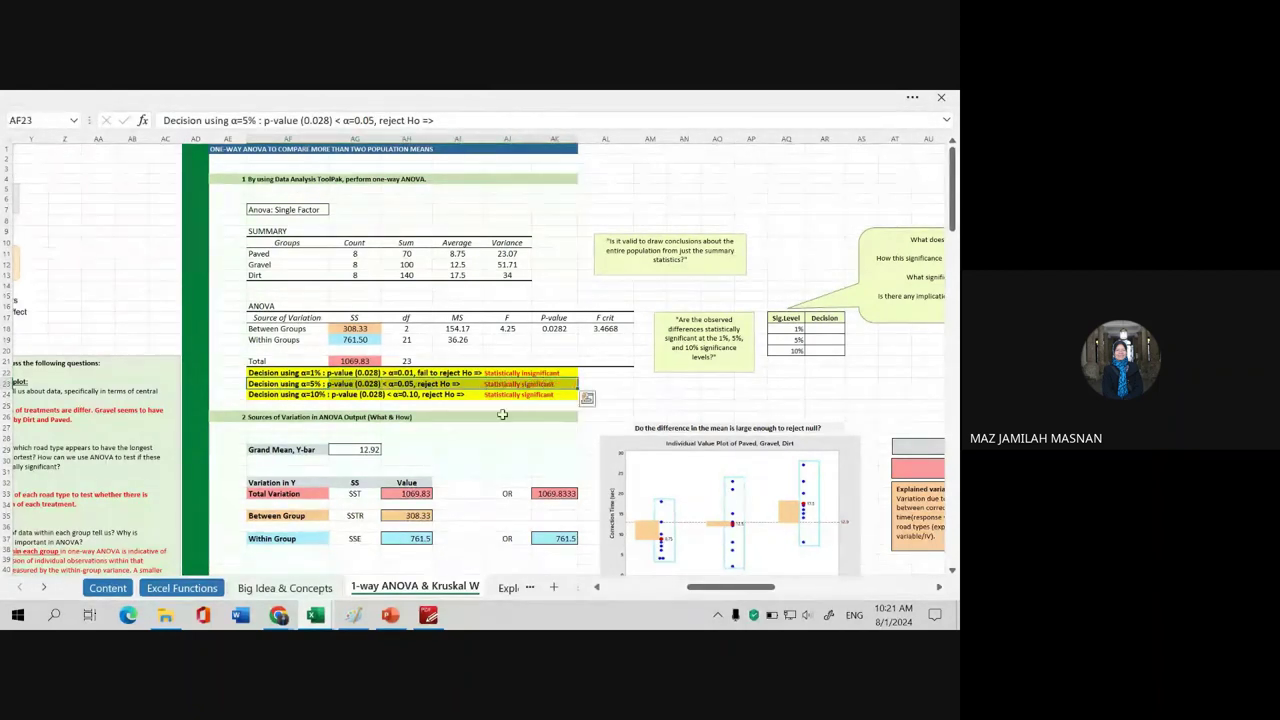
drag(262, 396, 549, 396)
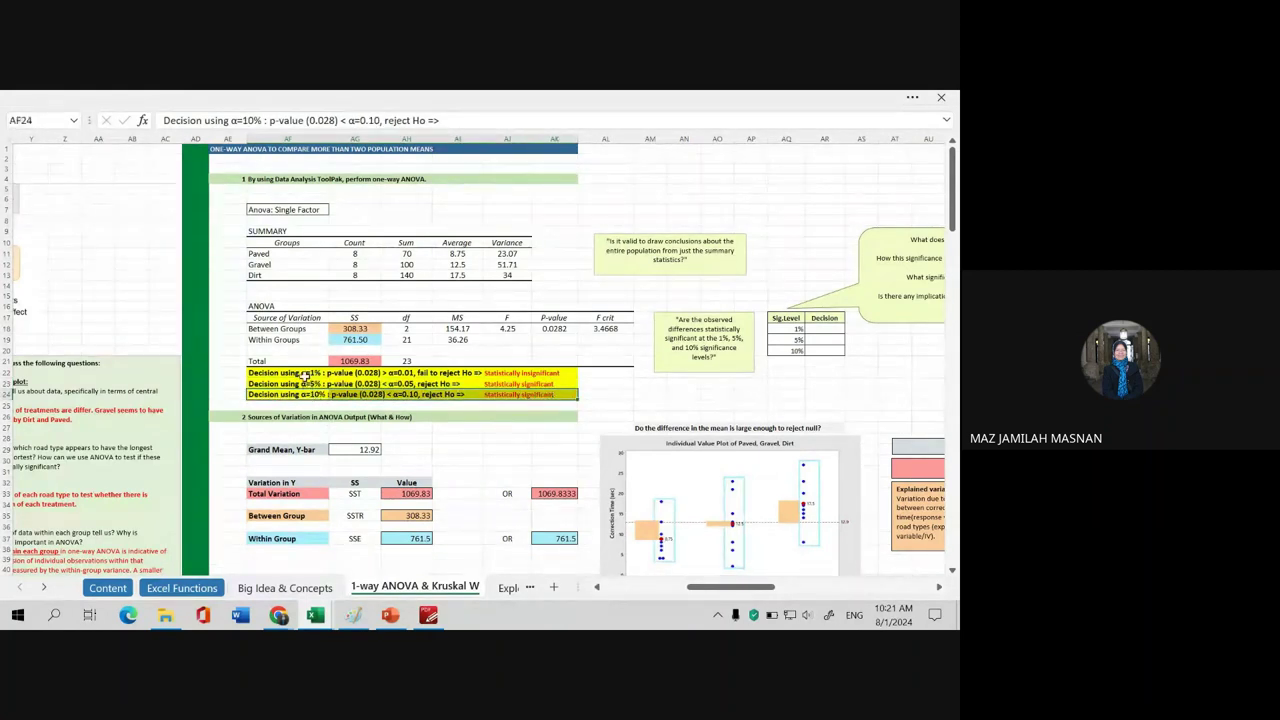
drag(305, 373, 305, 395)
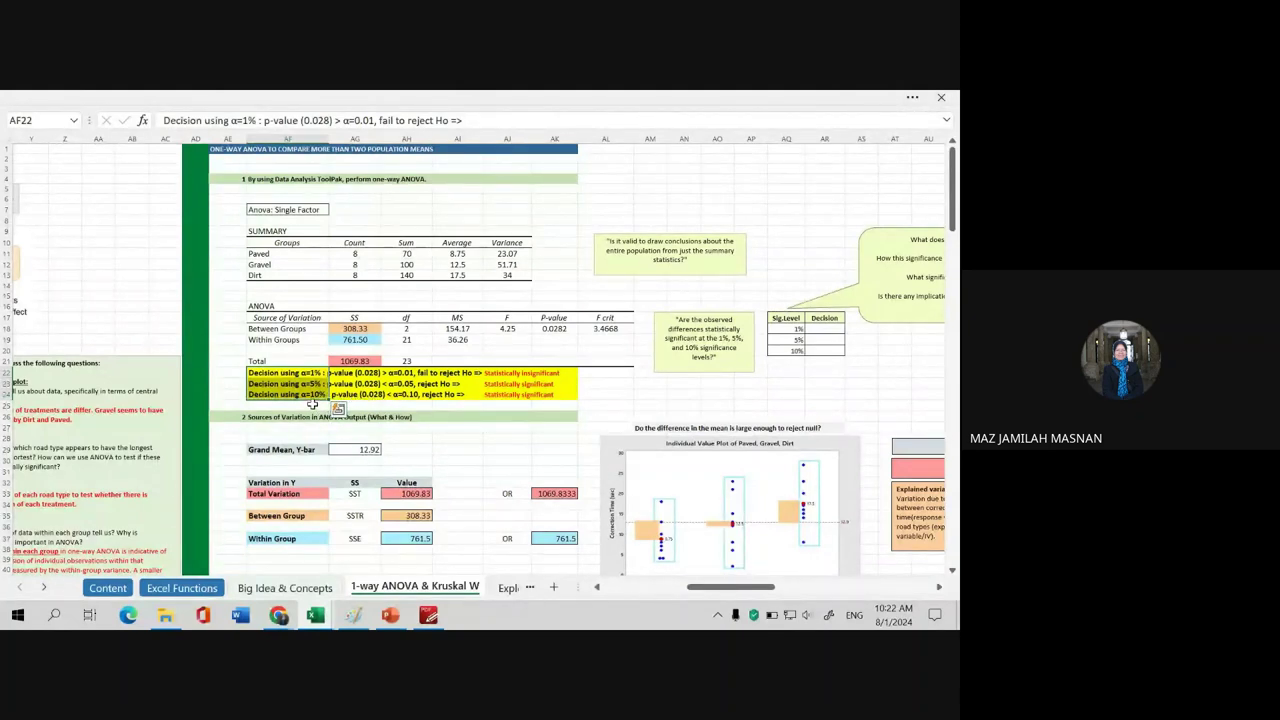
double_click(321, 371)
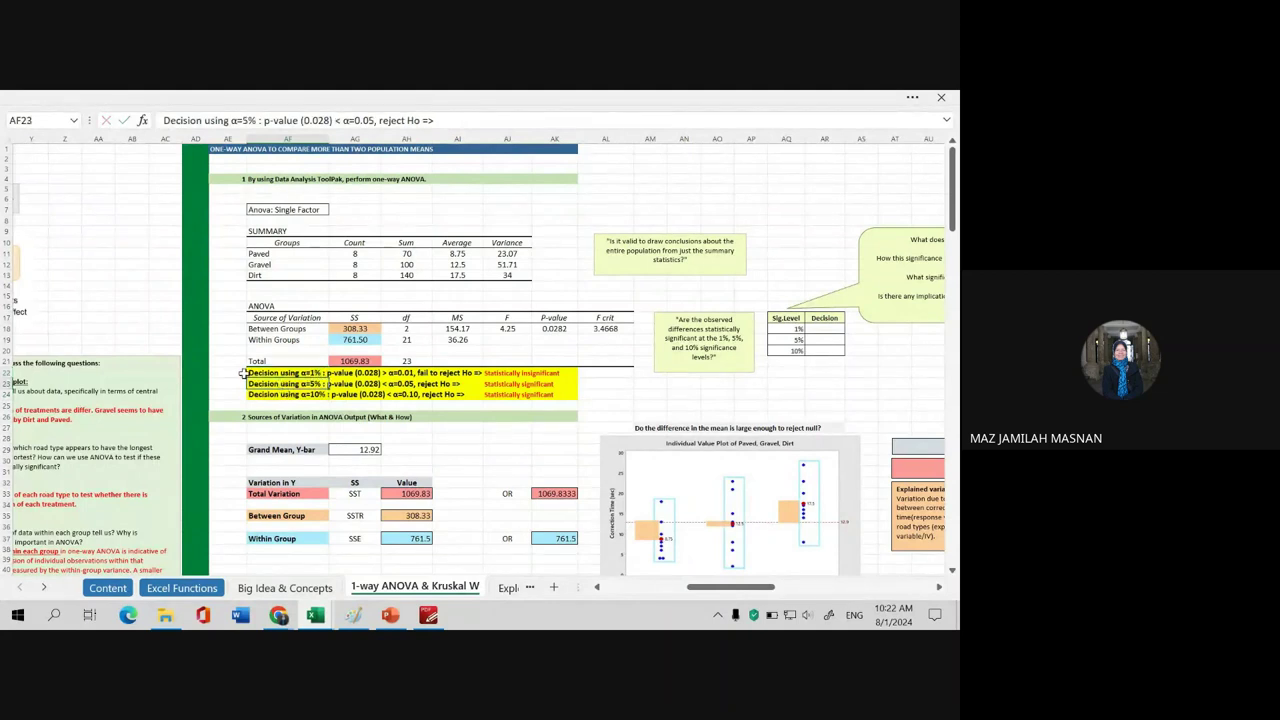
drag(243, 372, 295, 406)
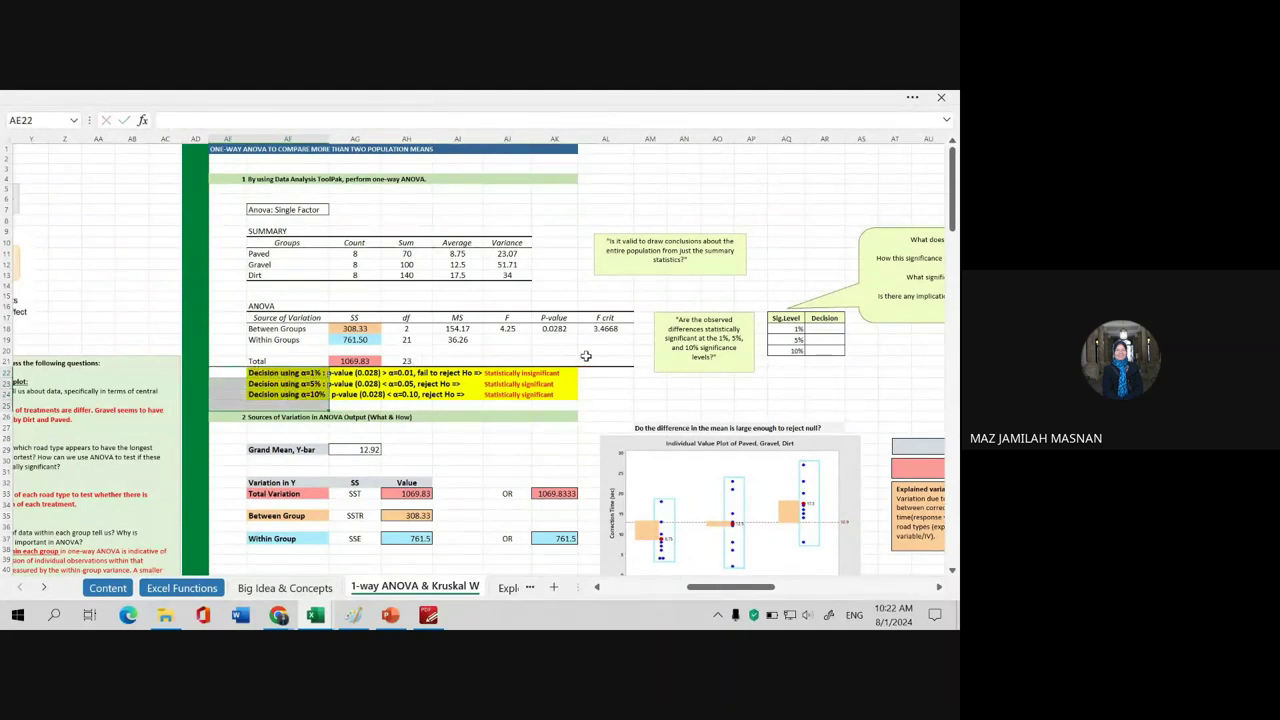
click(611, 394)
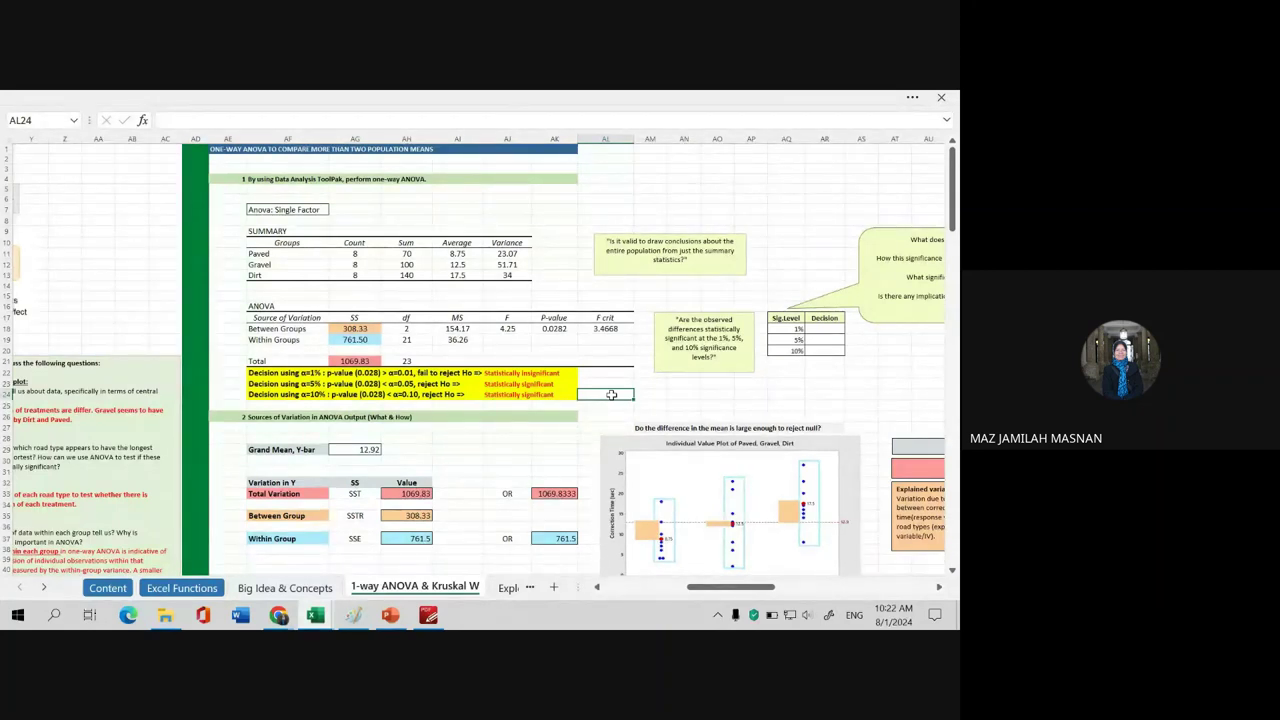
mouse_move(278, 622)
click(278, 615)
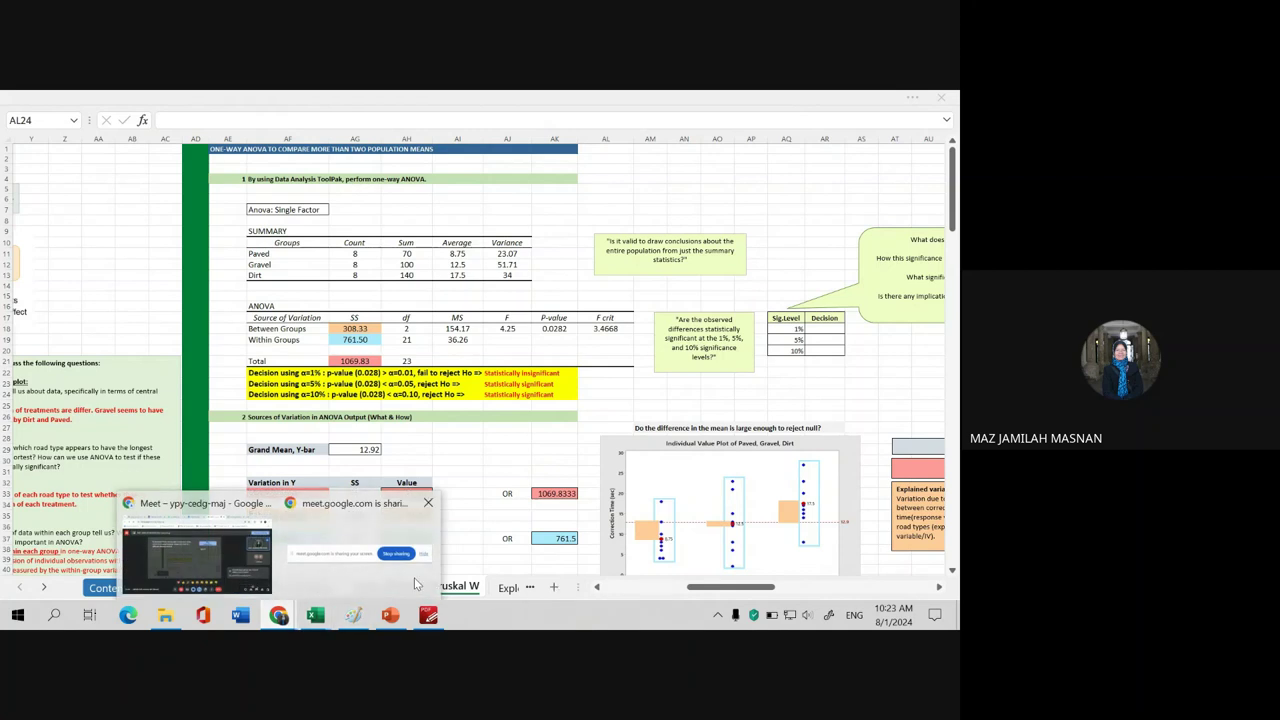
- Read the student's Google Meet chat note, then return to the Excel ANOVA workbook
click(200, 555)
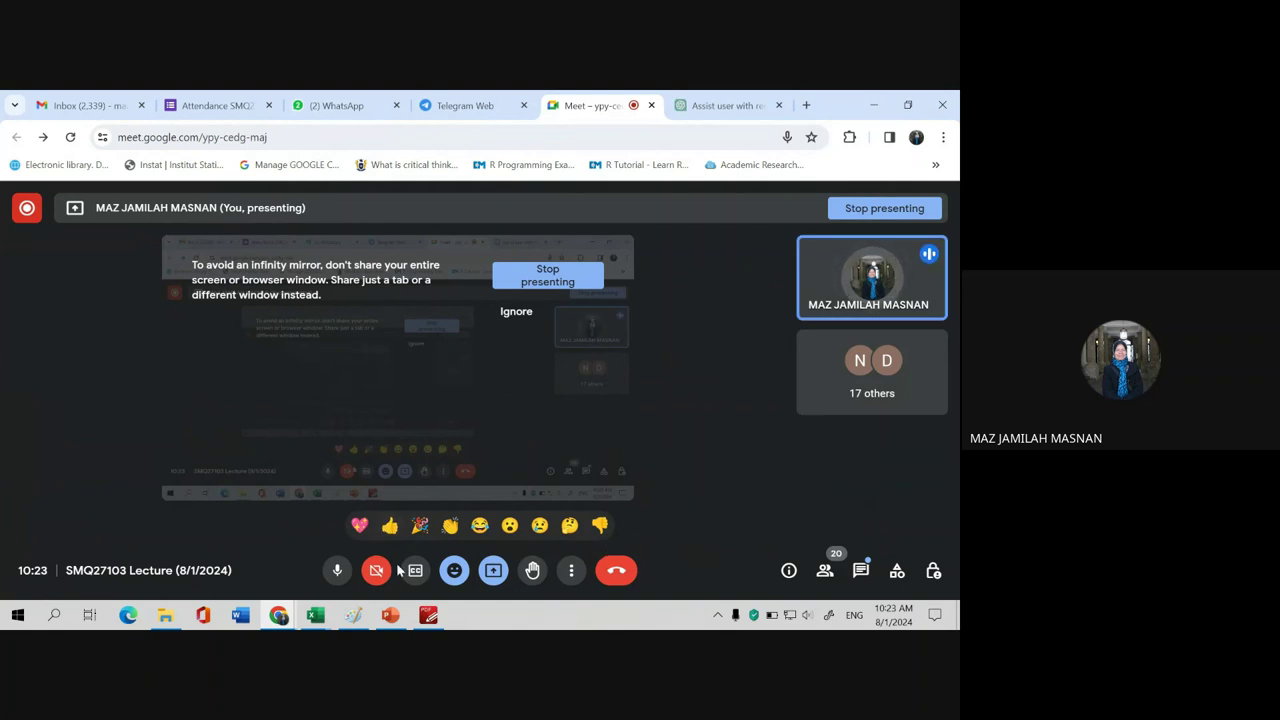
click(860, 570)
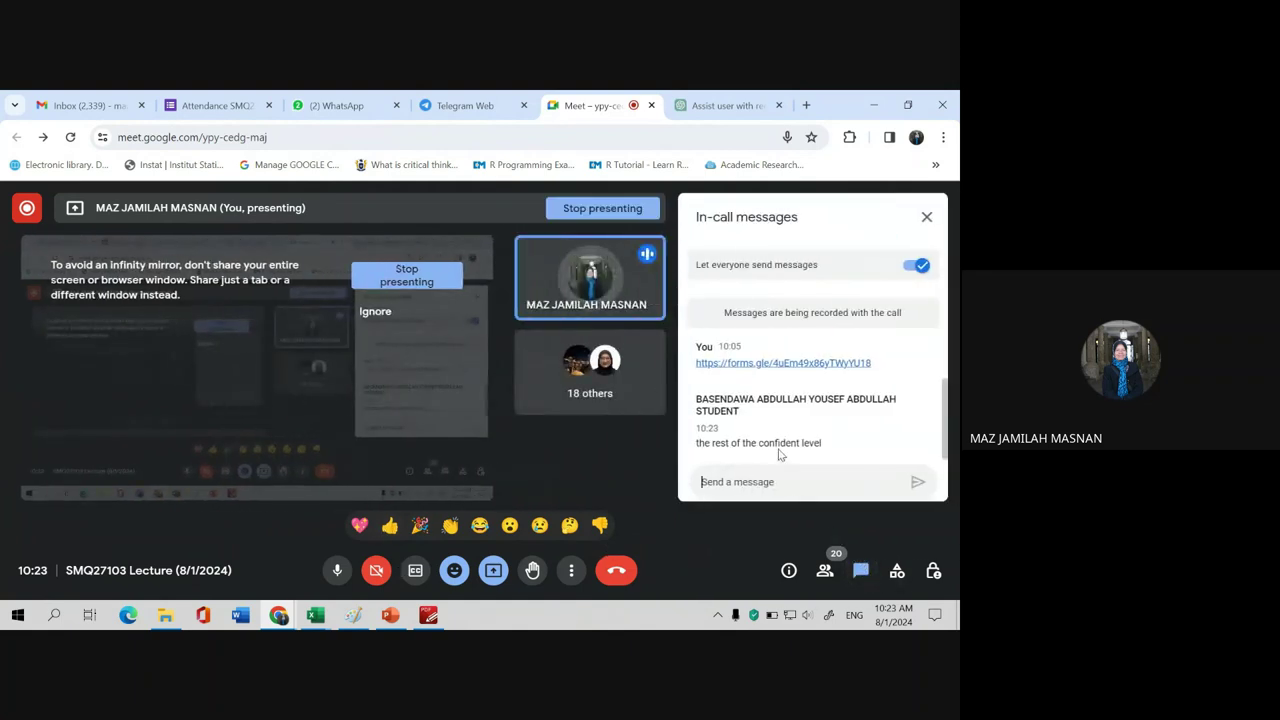
click(926, 216)
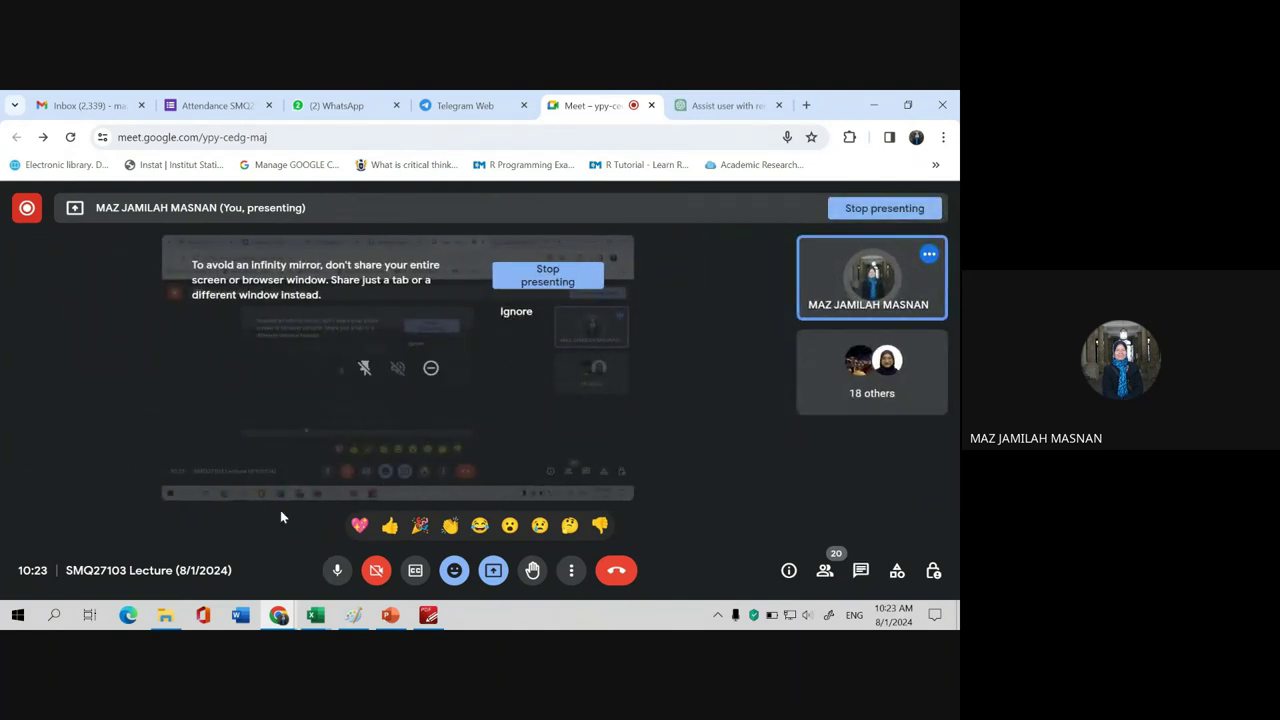
click(316, 616)
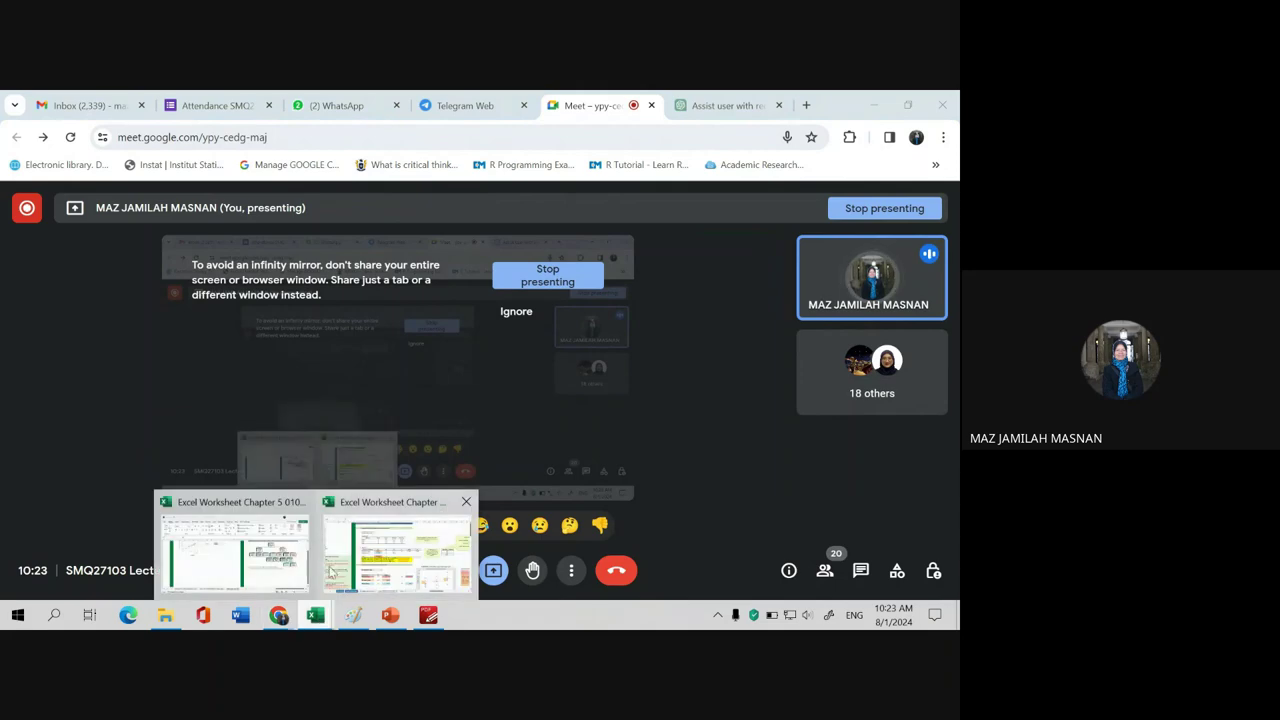
click(331, 572)
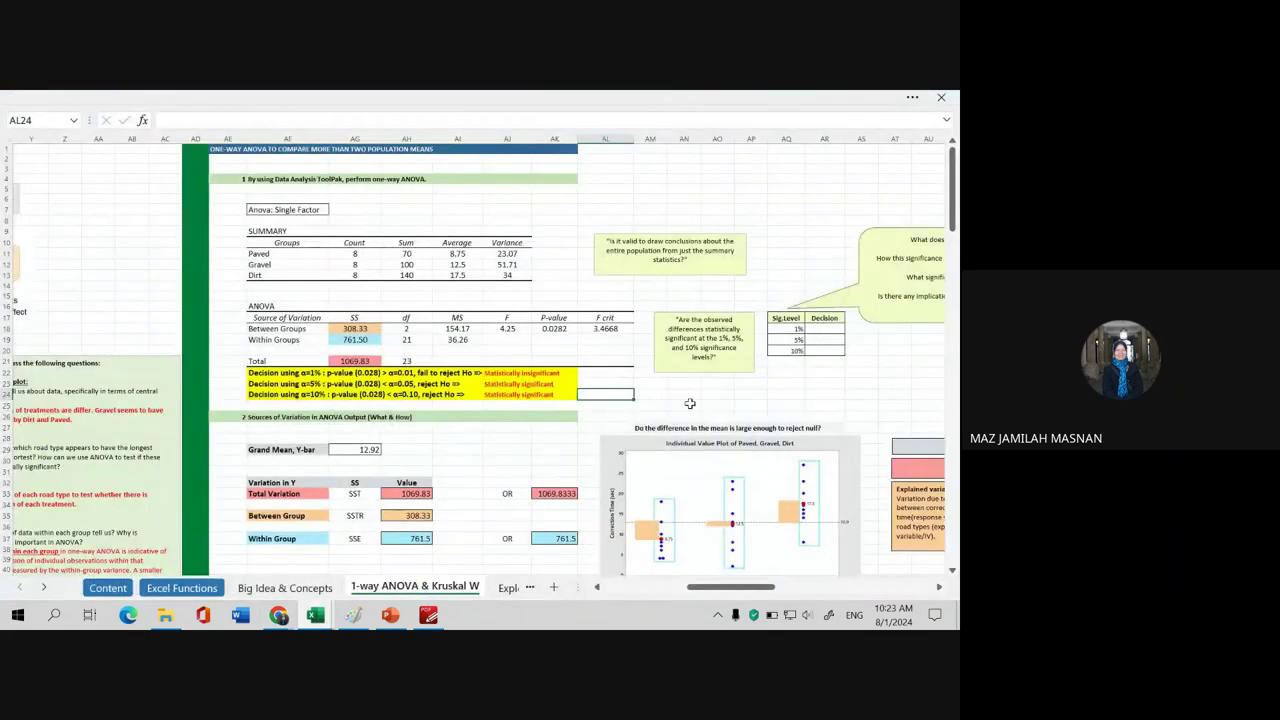
- Show the ribbon, zoom in two steps, and select cells beside the α=1%/5%/10% decision rows
click(912, 98)
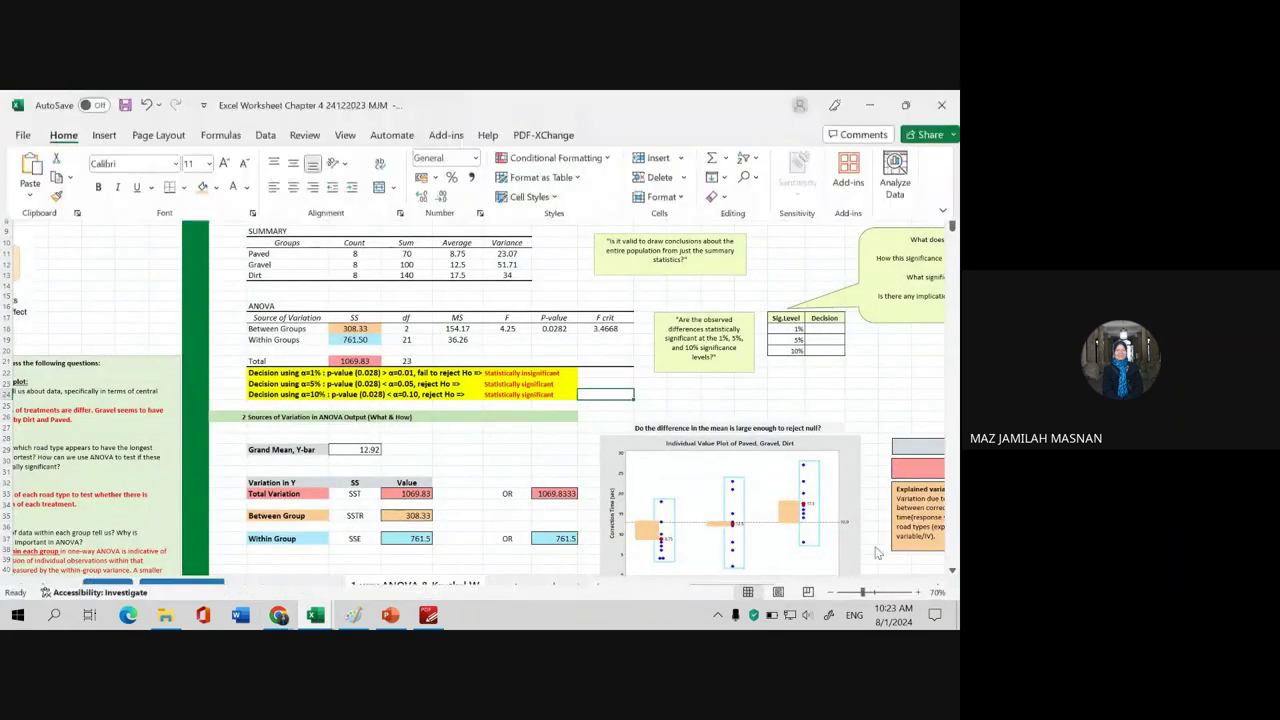
click(917, 592)
click(917, 592)
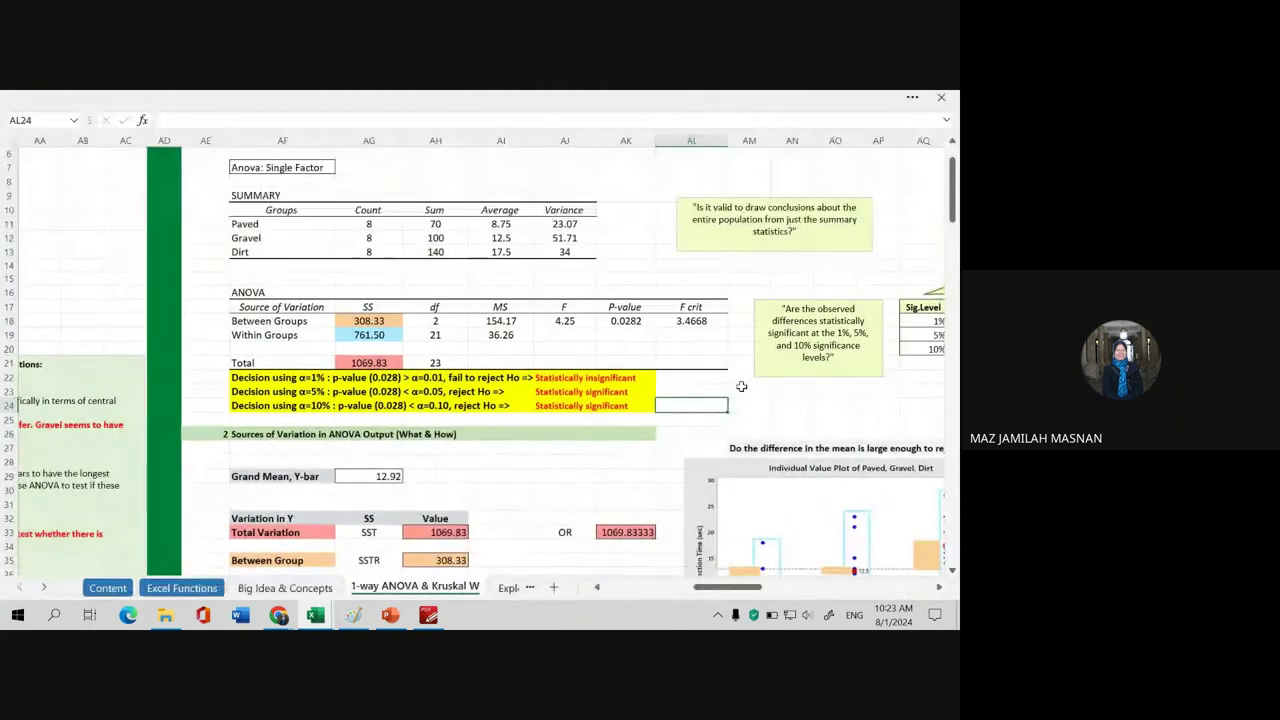
drag(472, 419, 440, 419)
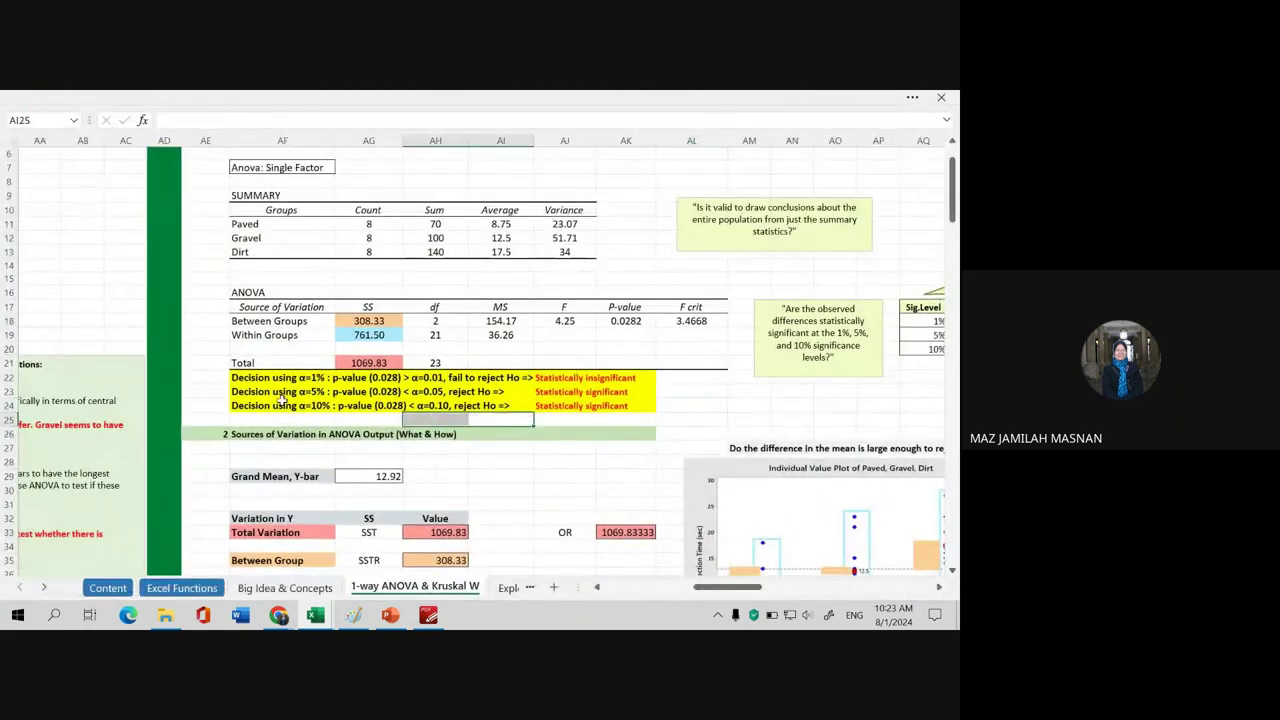
click(219, 379)
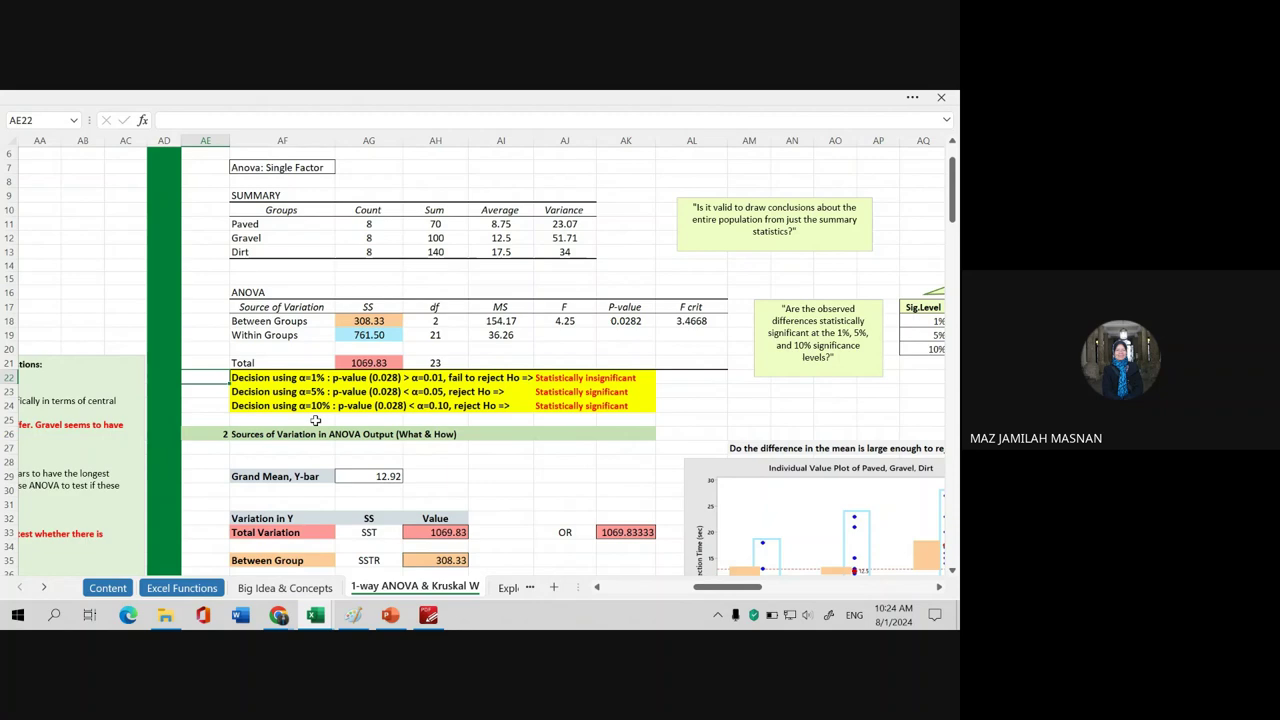
- Open the CHAPTER 4 One Way Anova presentation from the Degree > PNP folder
click(390, 615)
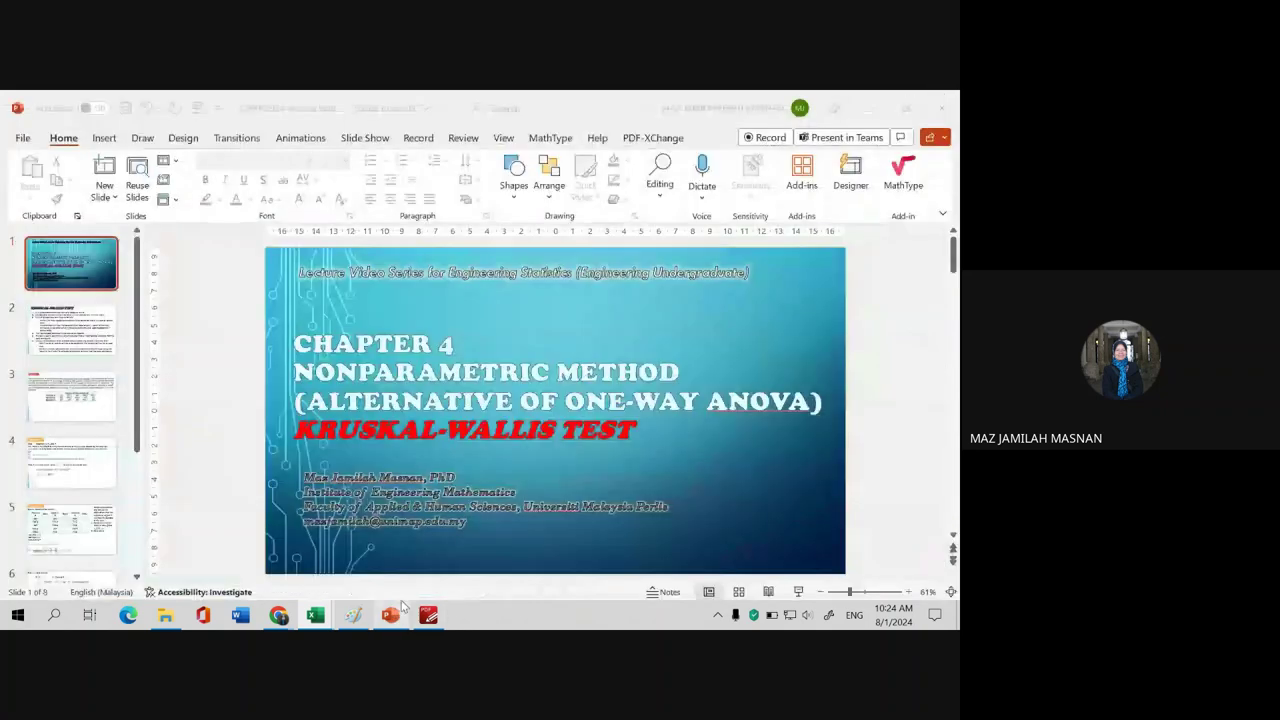
click(22, 139)
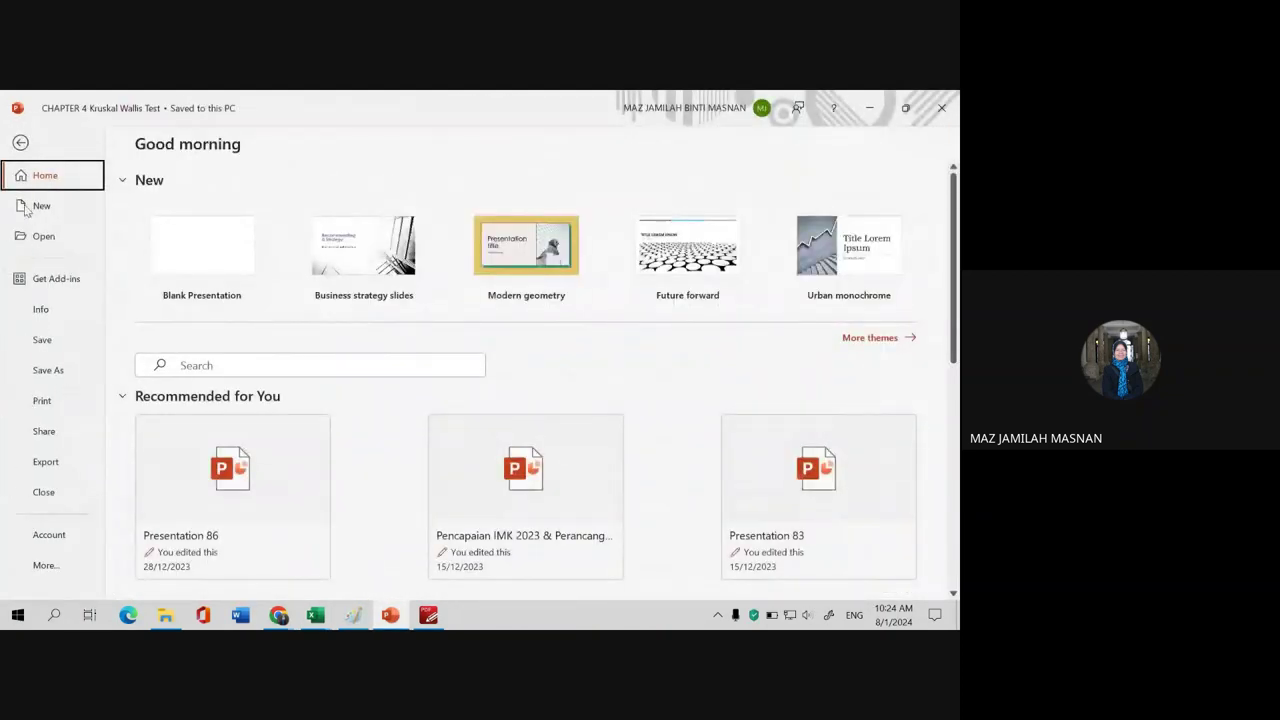
click(20, 142)
click(165, 615)
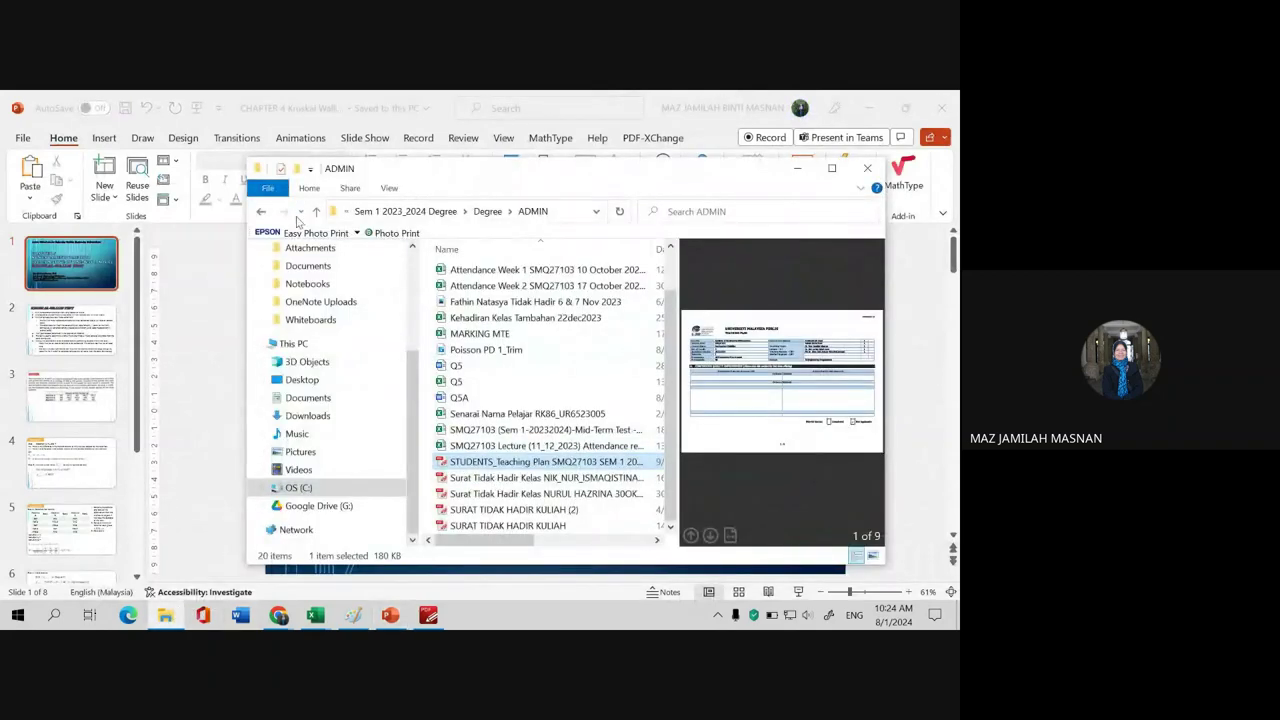
click(315, 211)
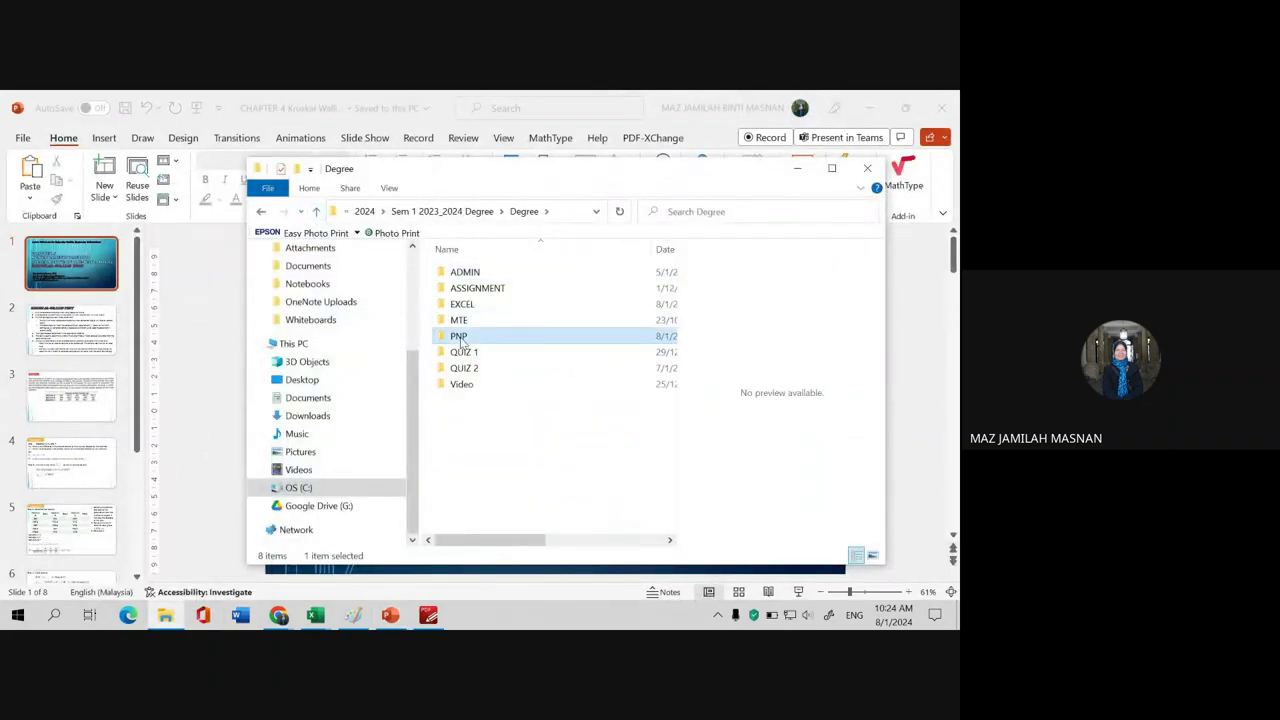
double_click(462, 336)
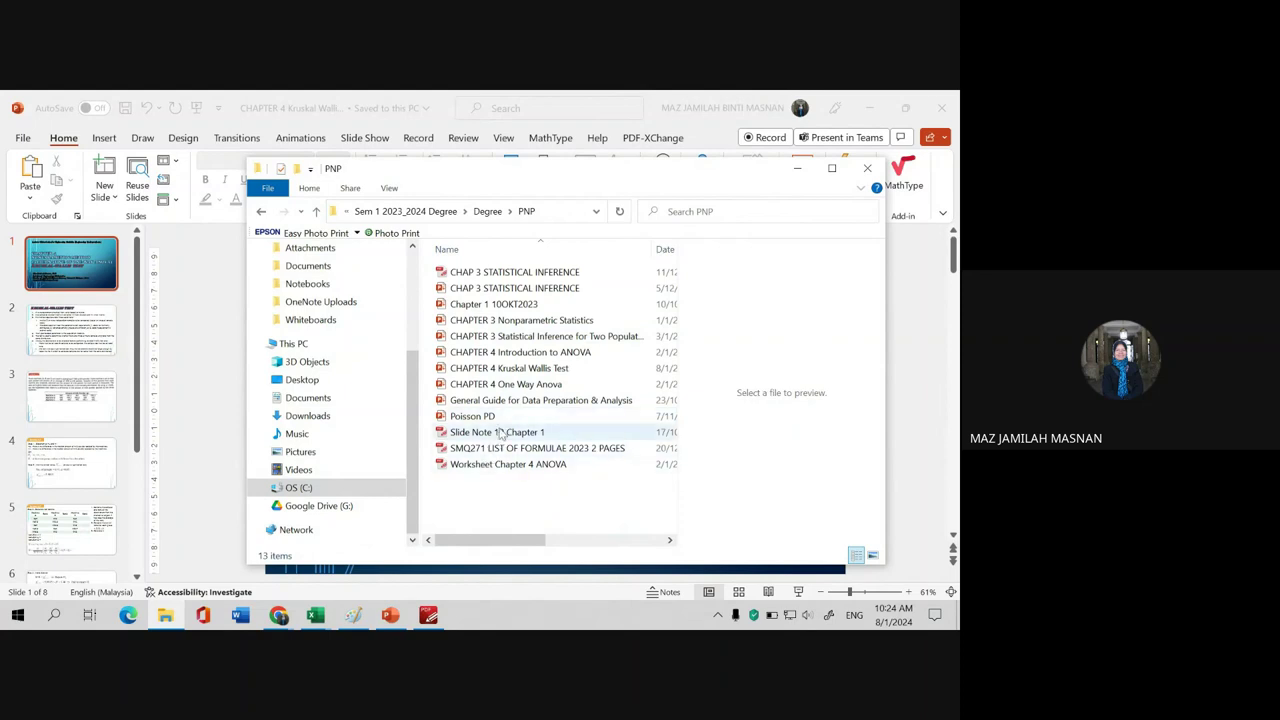
double_click(517, 389)
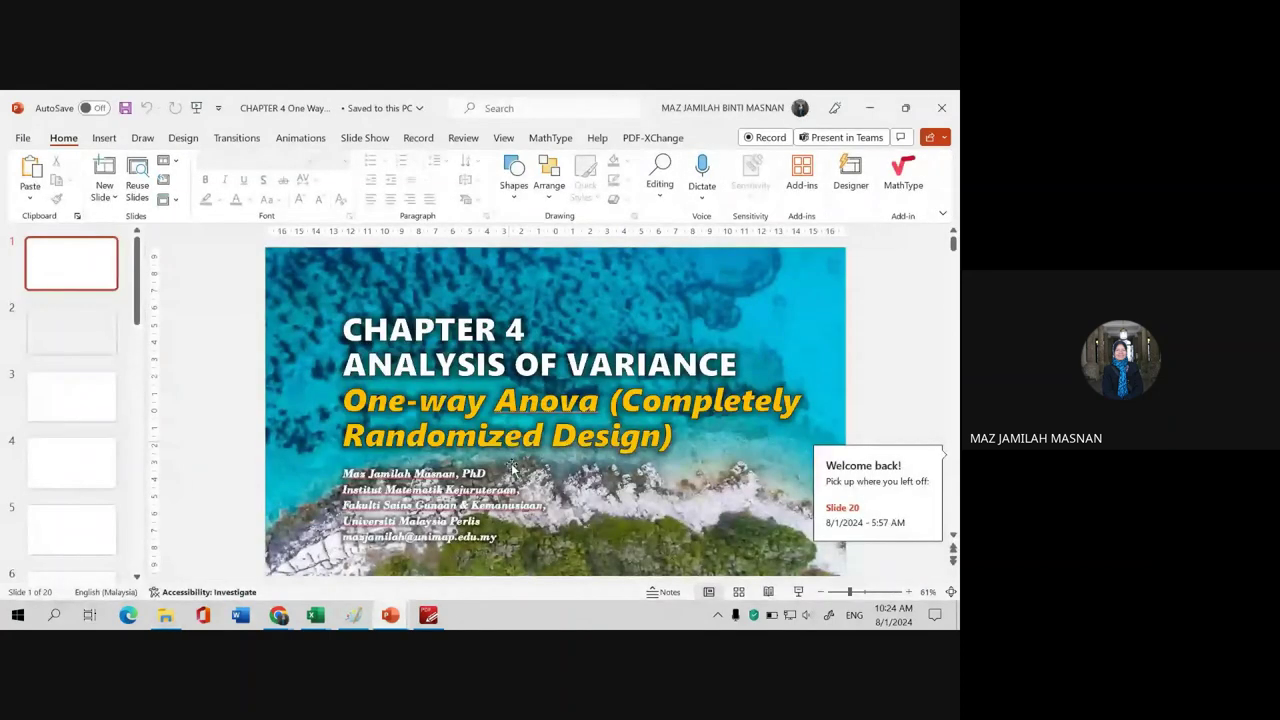
- Check the Meet window, then bring the One Way Anova presentation forward
click(279, 615)
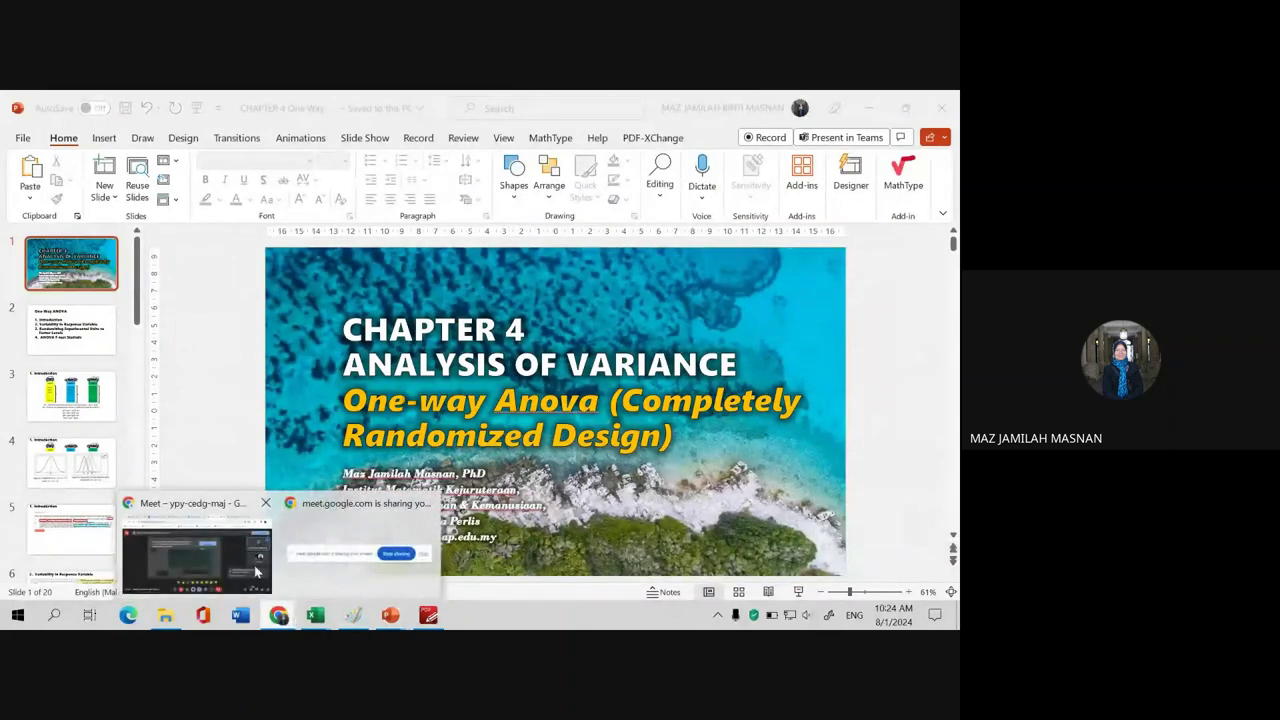
click(256, 572)
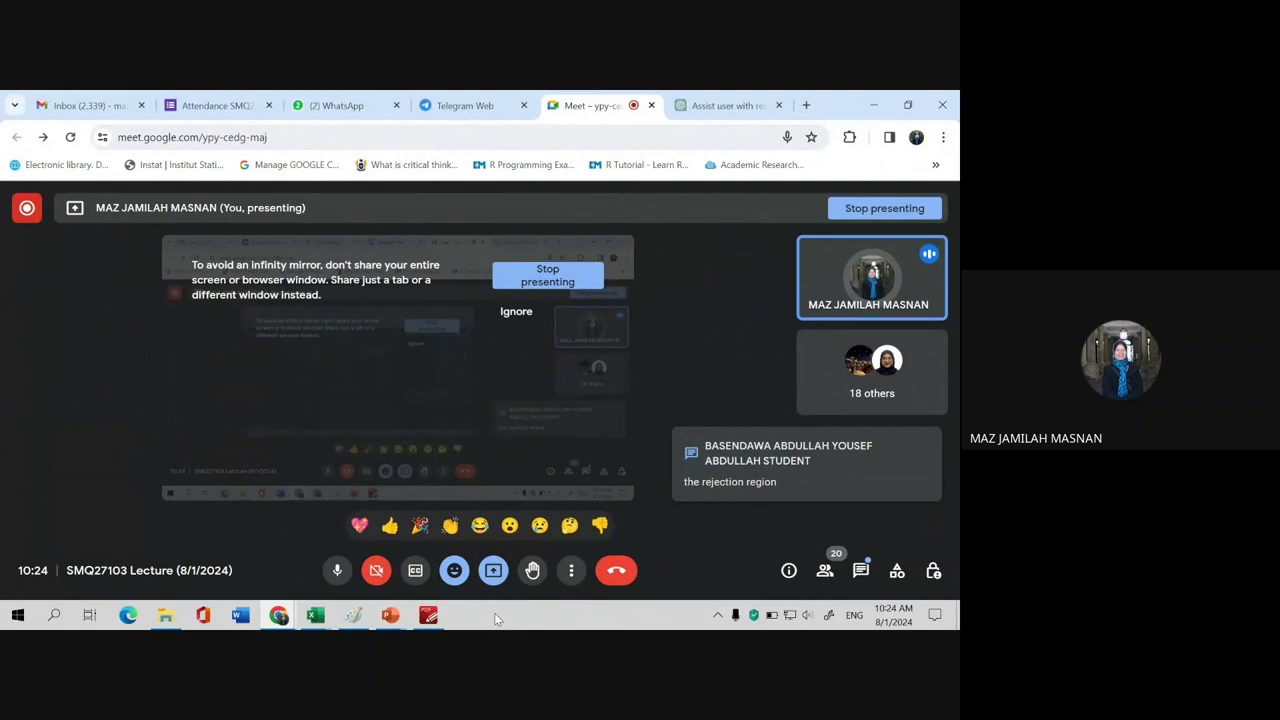
click(390, 615)
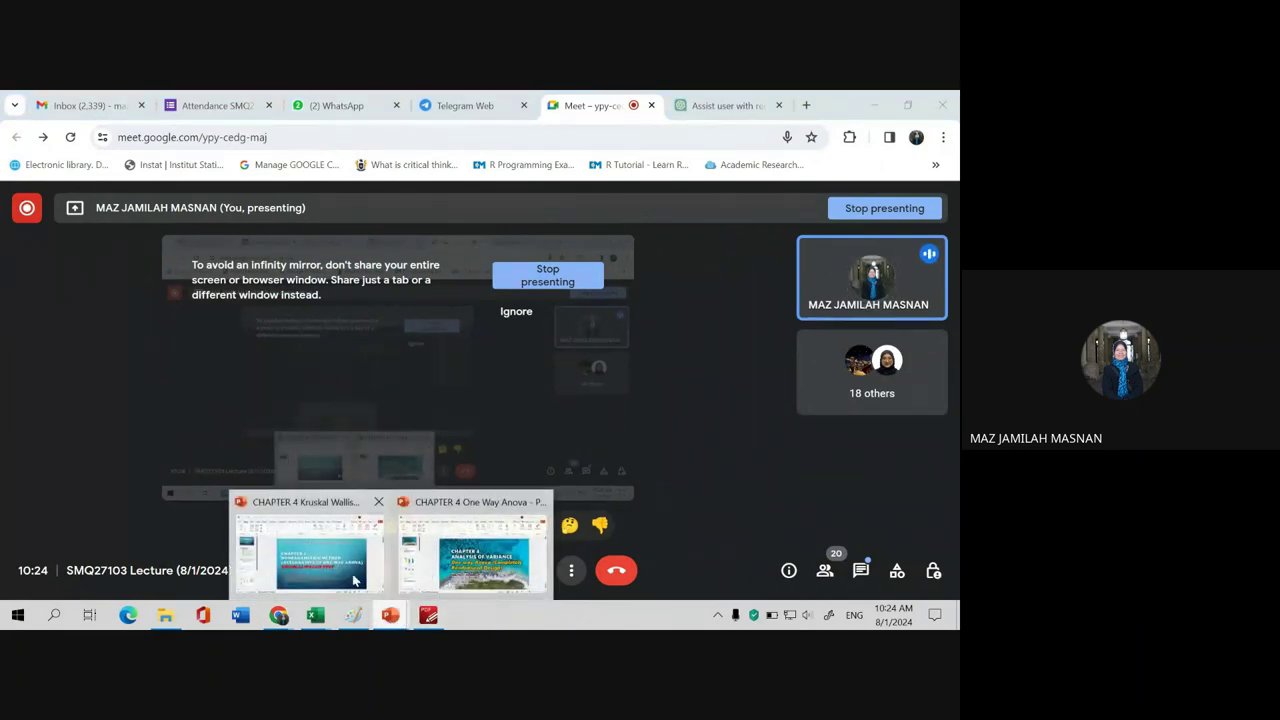
click(472, 562)
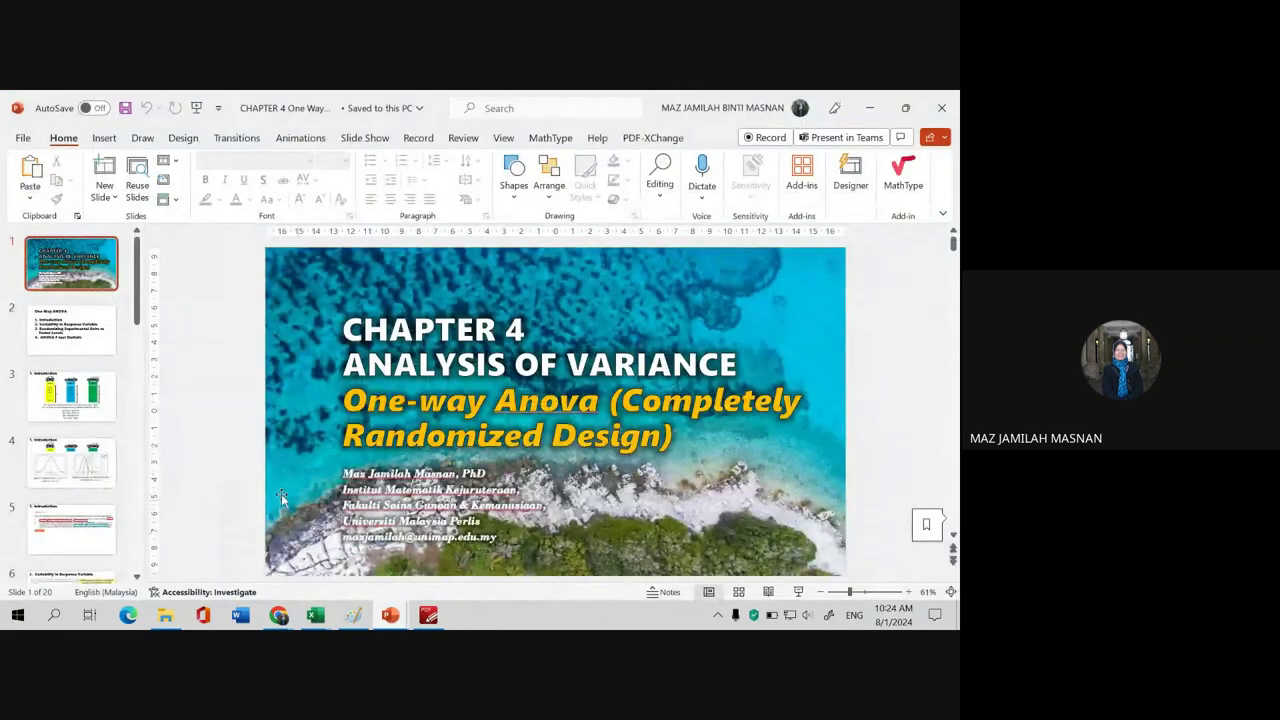
- Present the deck from the start through to the ANOVA F-Test Statistic slide
click(799, 592)
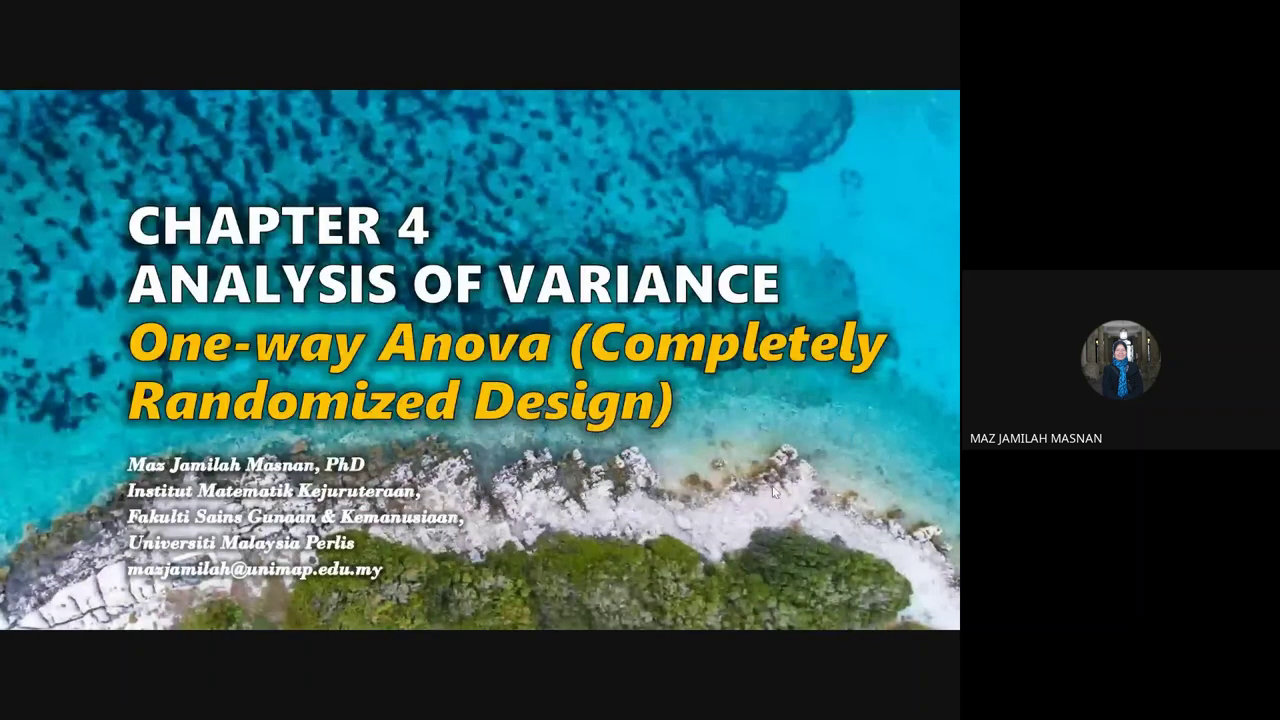
click(770, 487)
click(770, 487)
click(770, 487)
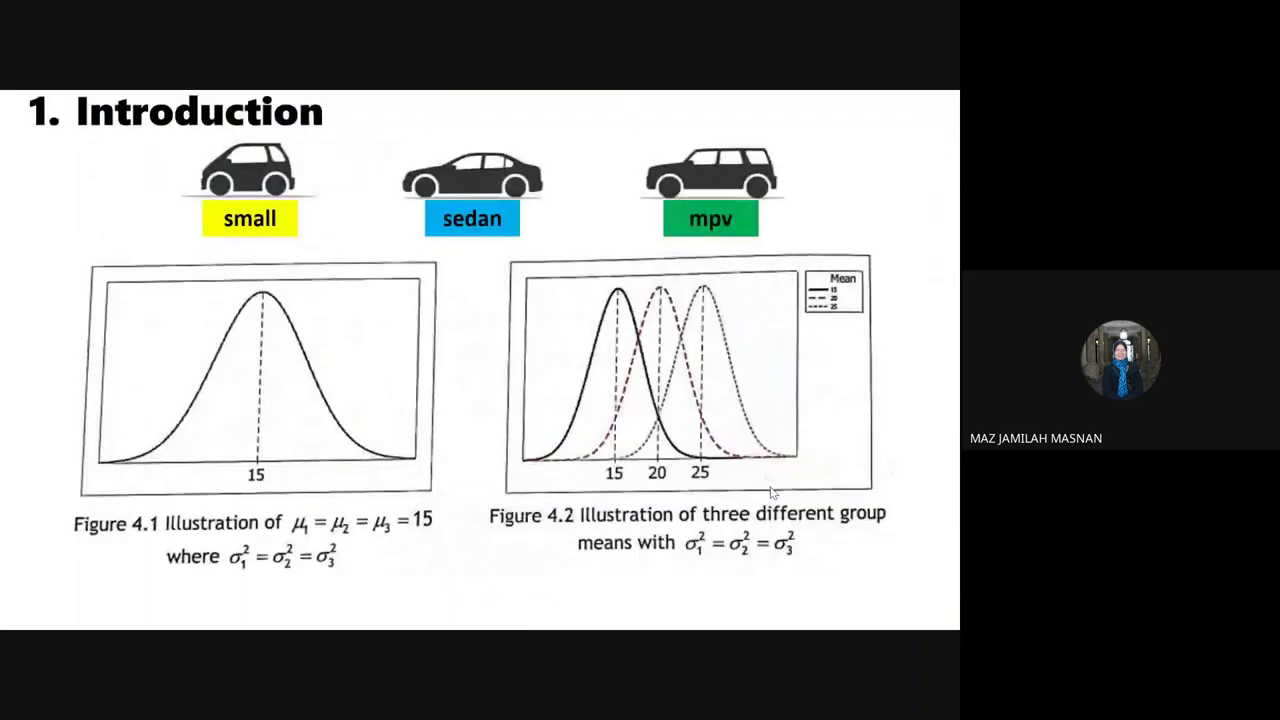
click(770, 487)
click(771, 490)
click(771, 490)
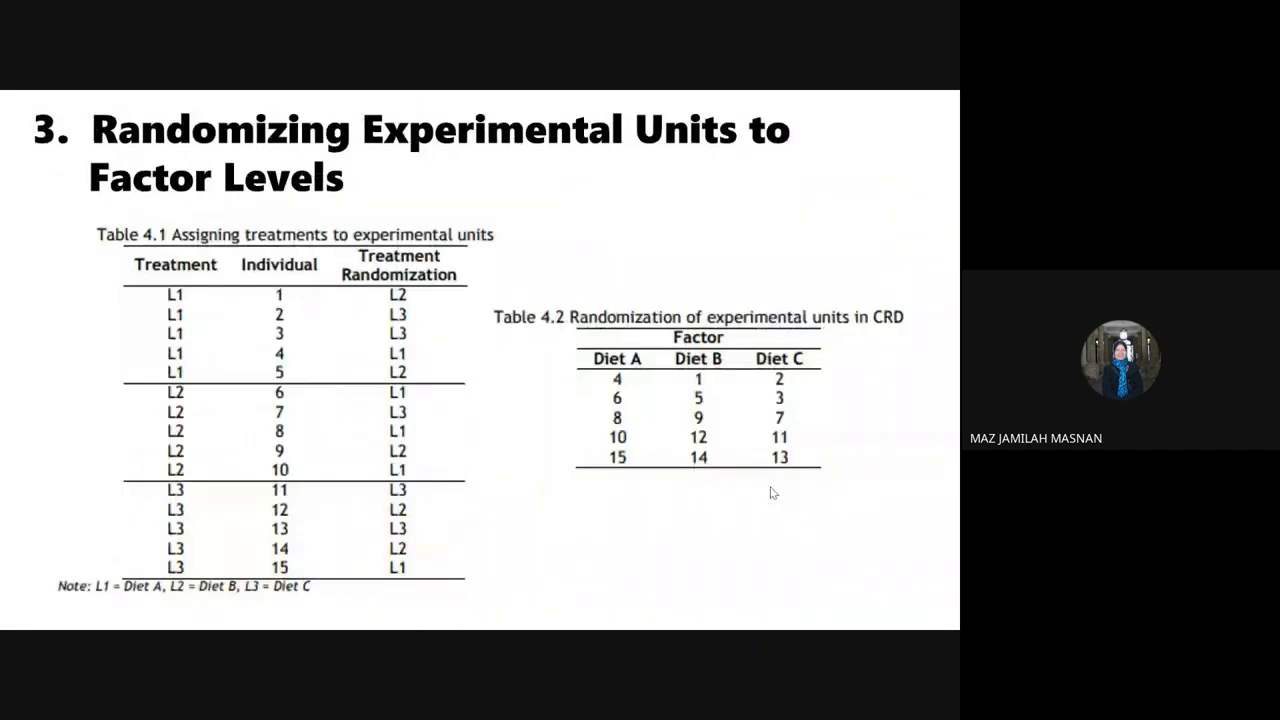
click(771, 490)
click(771, 490)
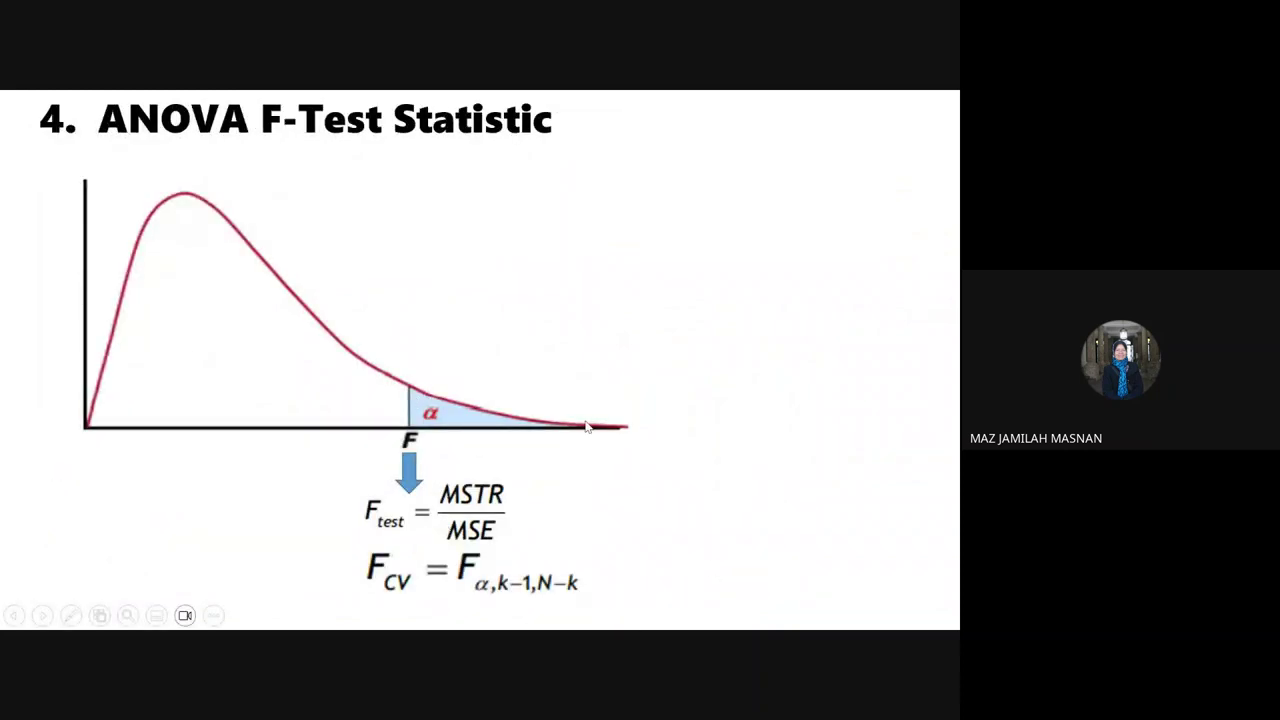
click(70, 615)
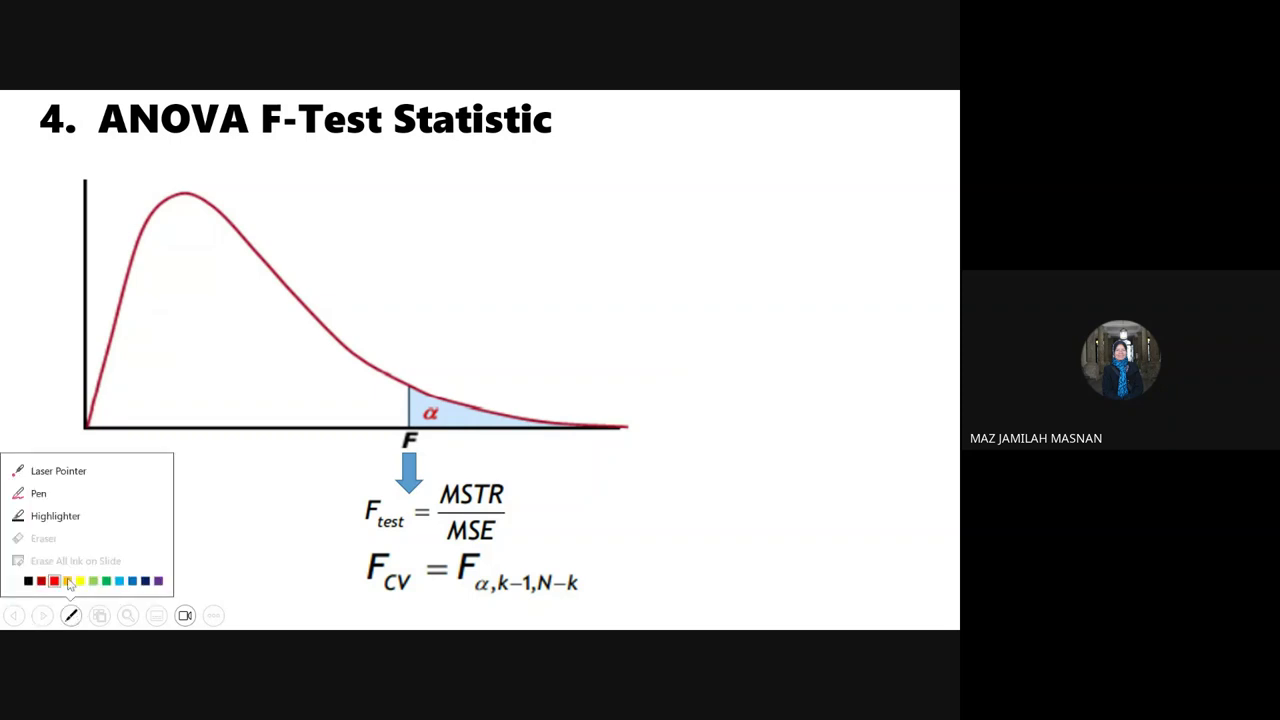
- Ink the F curve with hatched, labelled α = 0.01 and α = 0.05 cutoff regions
click(38, 494)
mouse_move(484, 341)
mouse_down()
mouse_move(450, 395)
mouse_move(463, 390)
mouse_up()
mouse_move(540, 278)
mouse_down()
mouse_move(544, 314)
mouse_move(668, 300)
mouse_up()
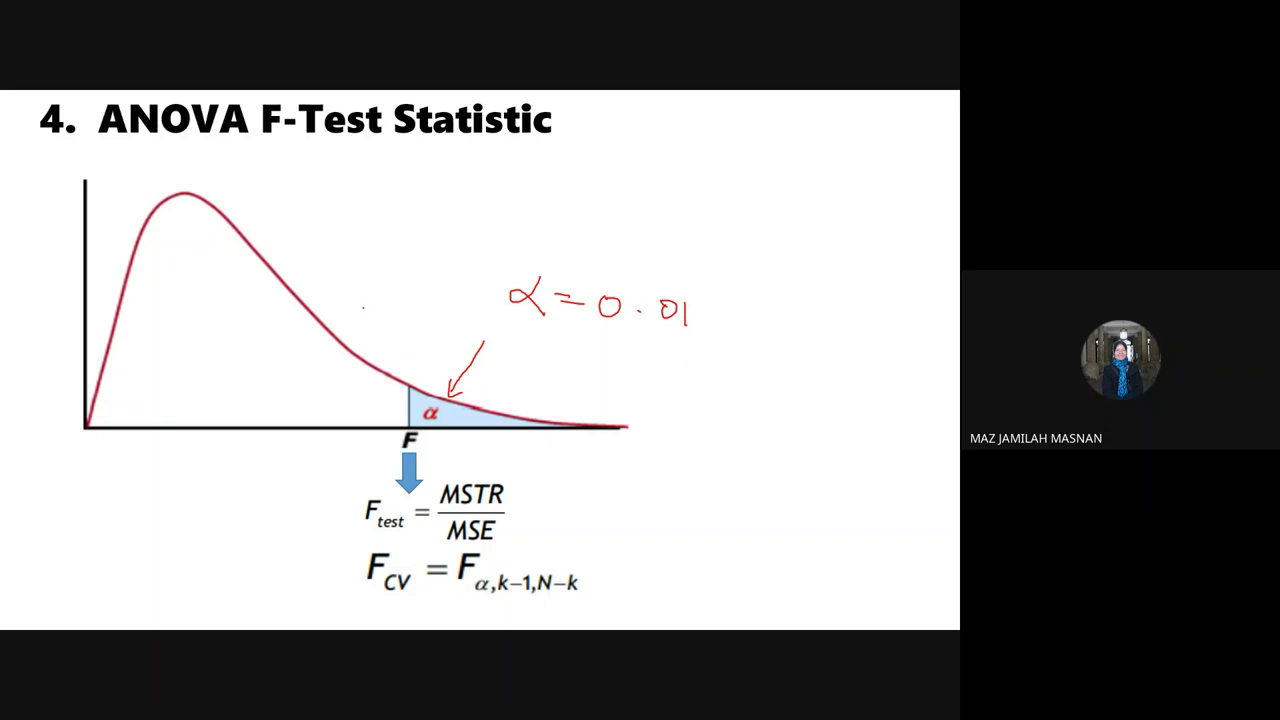
drag(354, 310, 355, 428)
mouse_move(356, 371)
mouse_down()
mouse_move(396, 369)
mouse_move(512, 411)
mouse_up()
drag(374, 425, 458, 424)
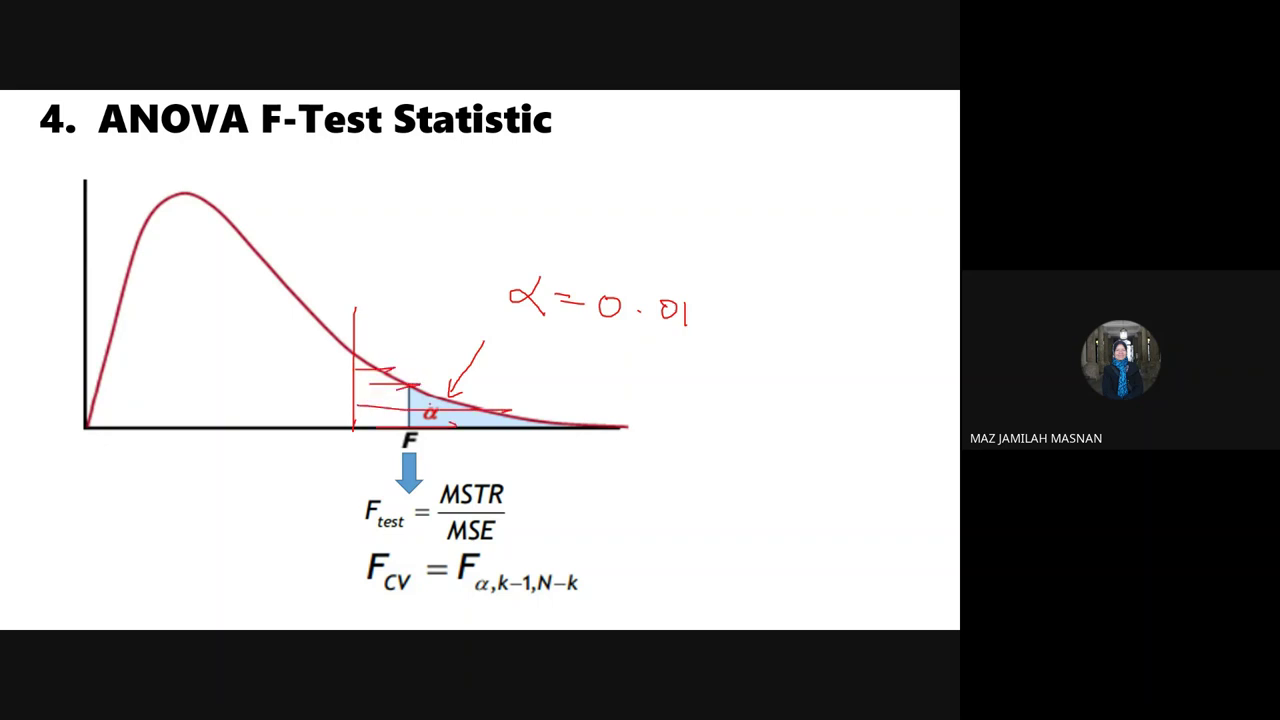
mouse_move(414, 293)
mouse_down()
mouse_move(403, 384)
mouse_move(422, 360)
mouse_up()
mouse_move(412, 228)
mouse_down()
mouse_move(414, 252)
mouse_move(471, 232)
mouse_move(520, 254)
mouse_move(548, 238)
mouse_up()
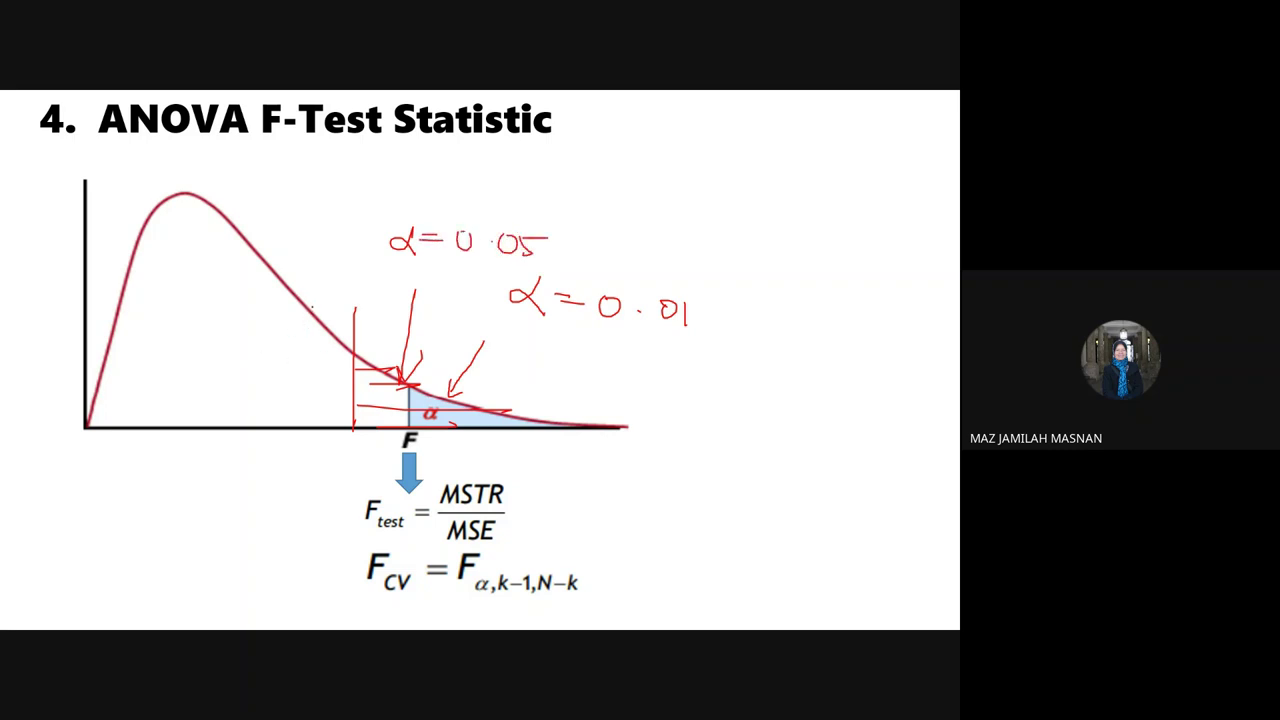
- Add a wider hatched α = 0.10 cutoff region further left, with its arrow and label
drag(303, 282, 292, 442)
mouse_move(300, 314)
mouse_down()
mouse_move(338, 330)
mouse_move(376, 372)
mouse_up()
drag(308, 404, 404, 390)
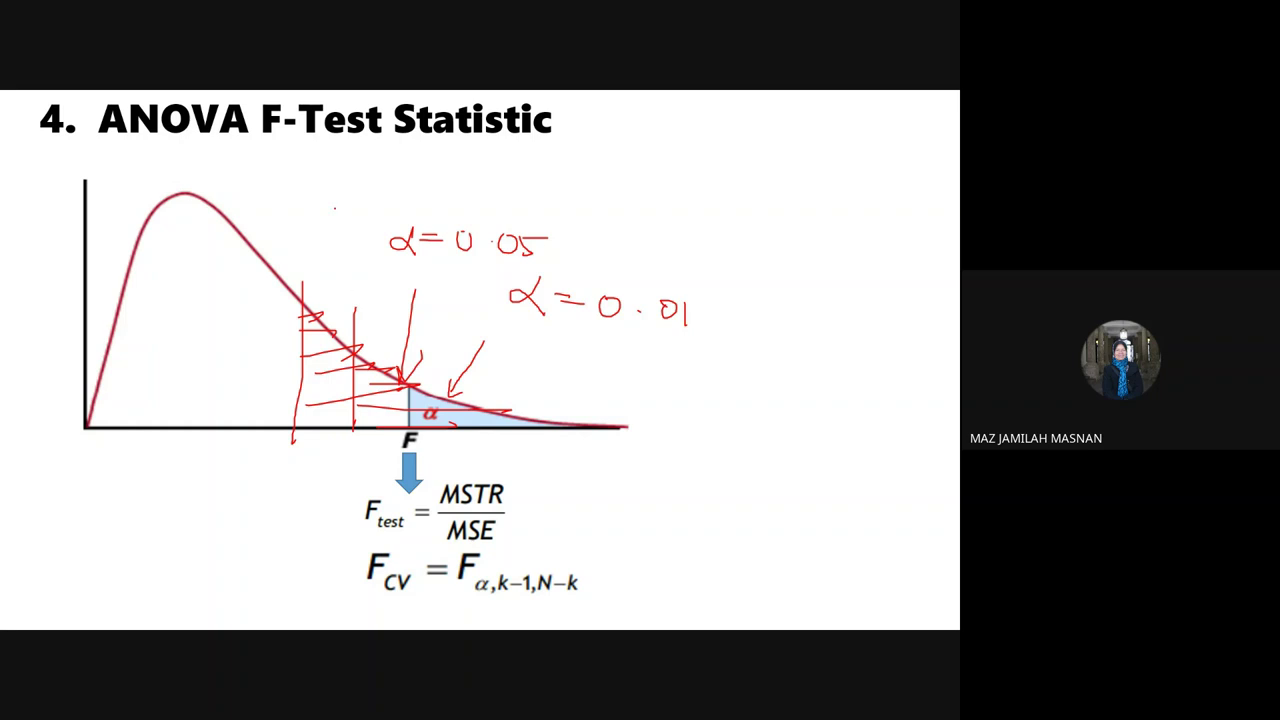
mouse_move(326, 184)
mouse_down()
mouse_move(348, 362)
mouse_move(356, 332)
mouse_up()
mouse_move(360, 172)
mouse_down()
mouse_move(388, 186)
mouse_move(412, 172)
mouse_up()
mouse_move(394, 177)
mouse_down()
mouse_move(451, 188)
mouse_move(468, 175)
mouse_move(444, 200)
mouse_up()
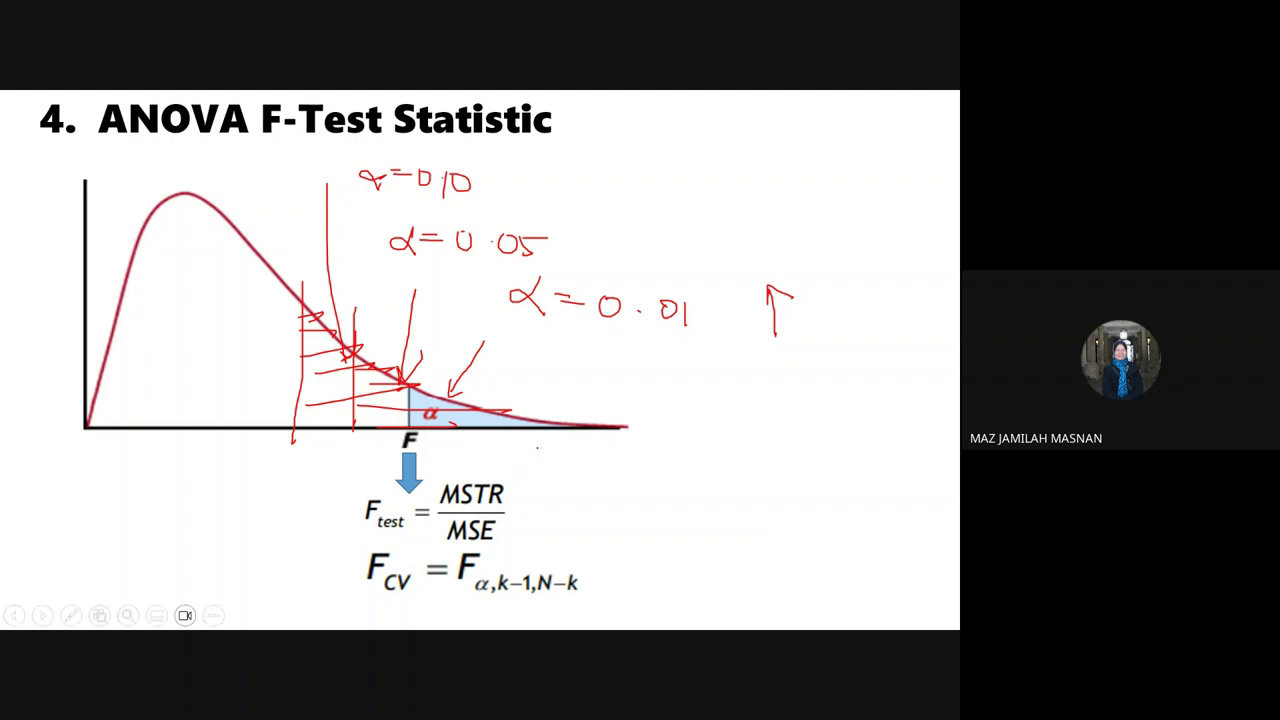
- Advance to the one-way ANOVA steps slide, end the show, and switch to the Chapter 4 workbook
click(890, 228)
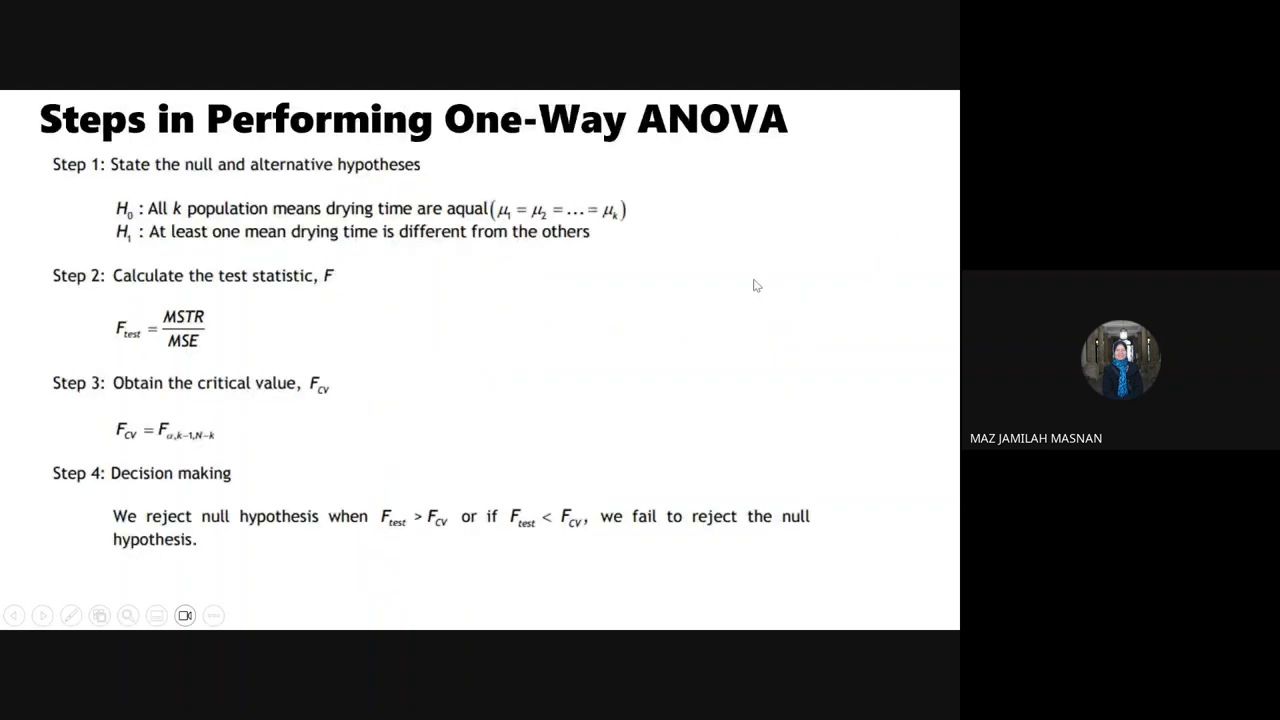
key(Escape)
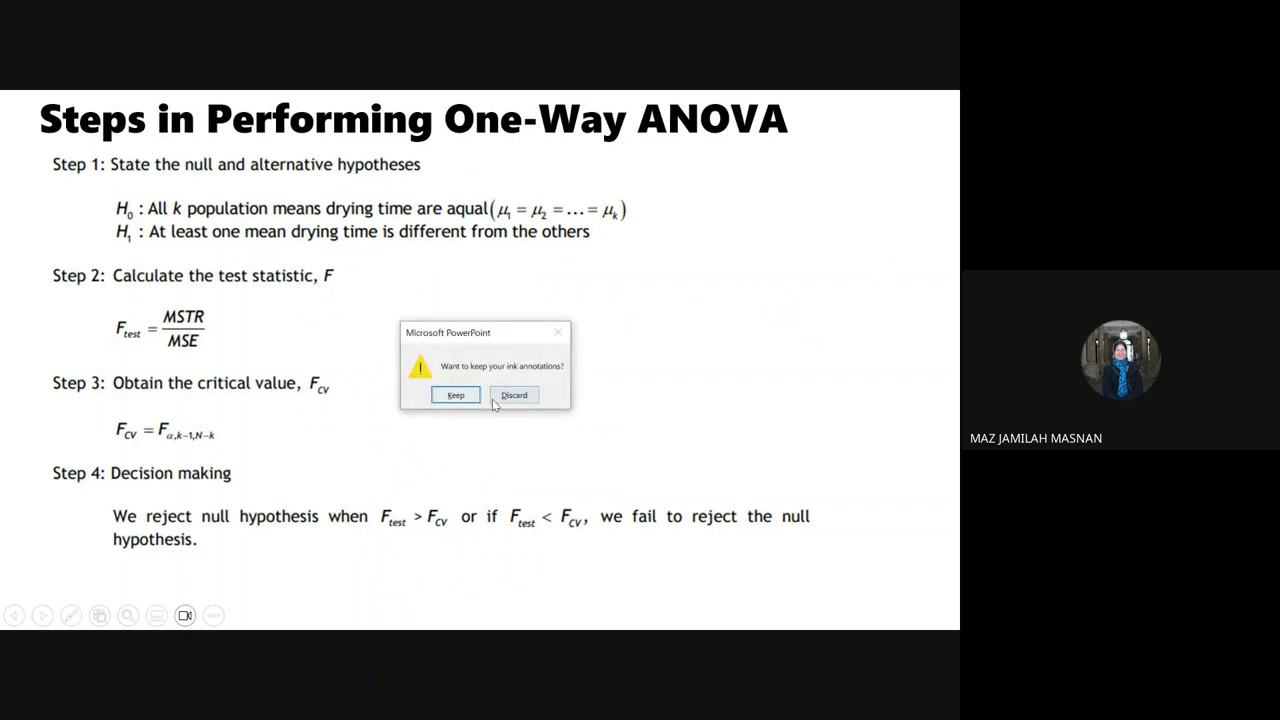
click(496, 398)
click(316, 615)
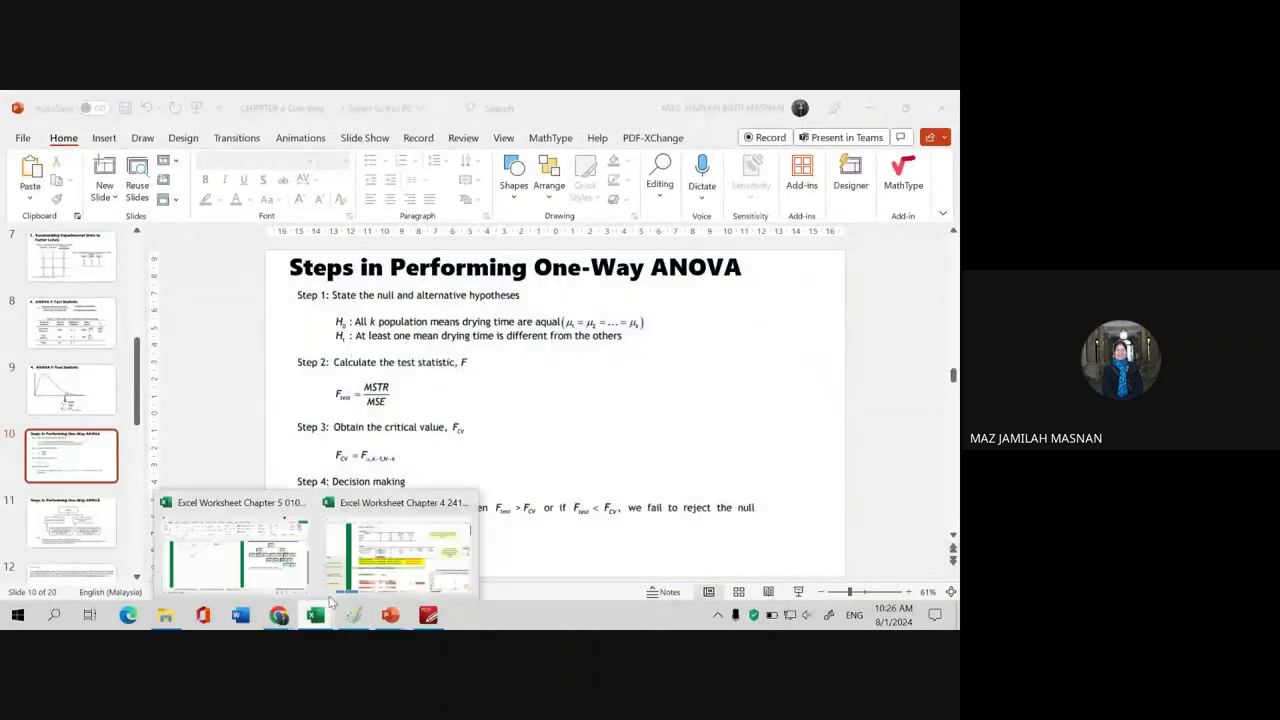
click(335, 570)
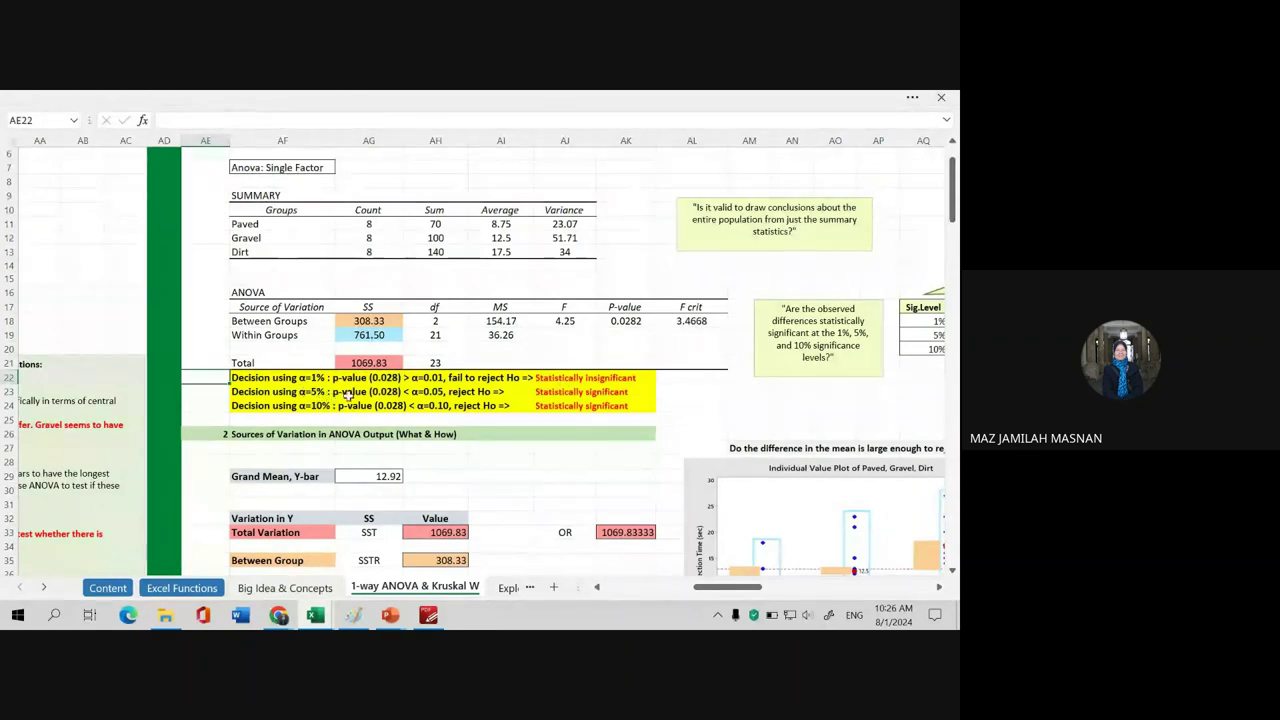
scroll(640, 400, down, 1)
scroll(620, 430, down, 3)
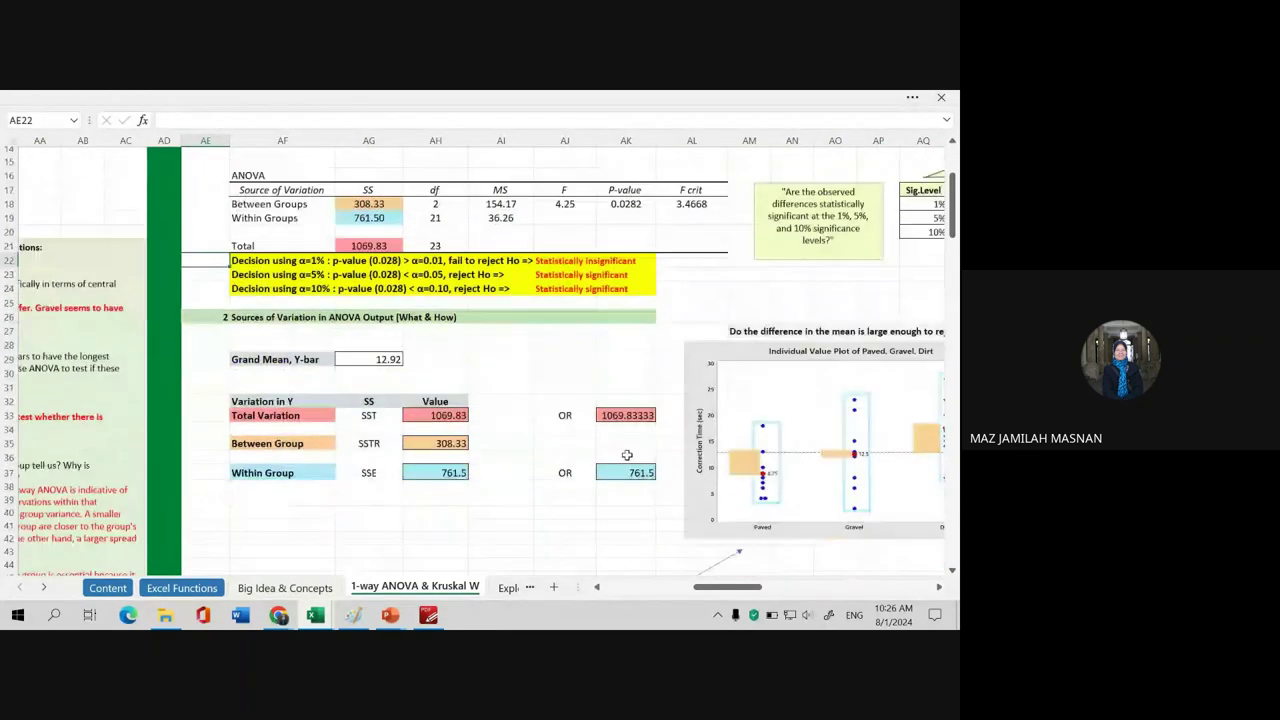
scroll(605, 458, down, 2)
drag(707, 587, 747, 587)
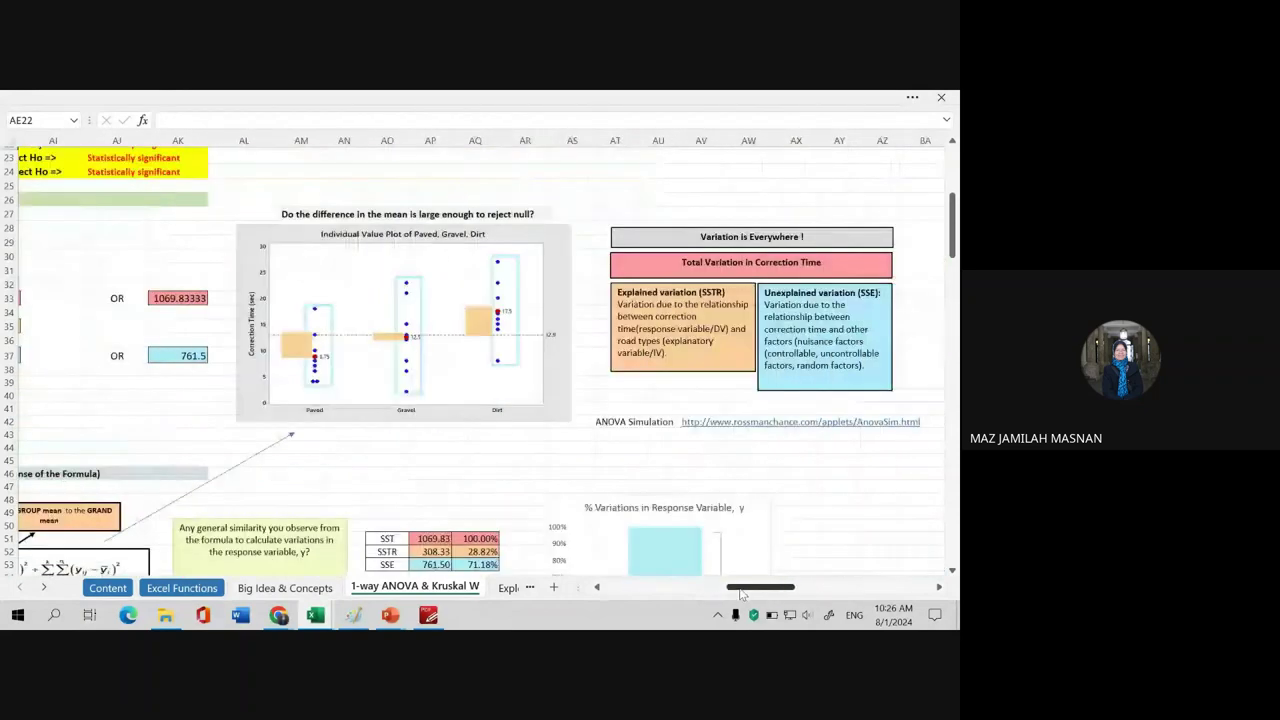
scroll(715, 363, up, 2)
scroll(757, 351, up, 1)
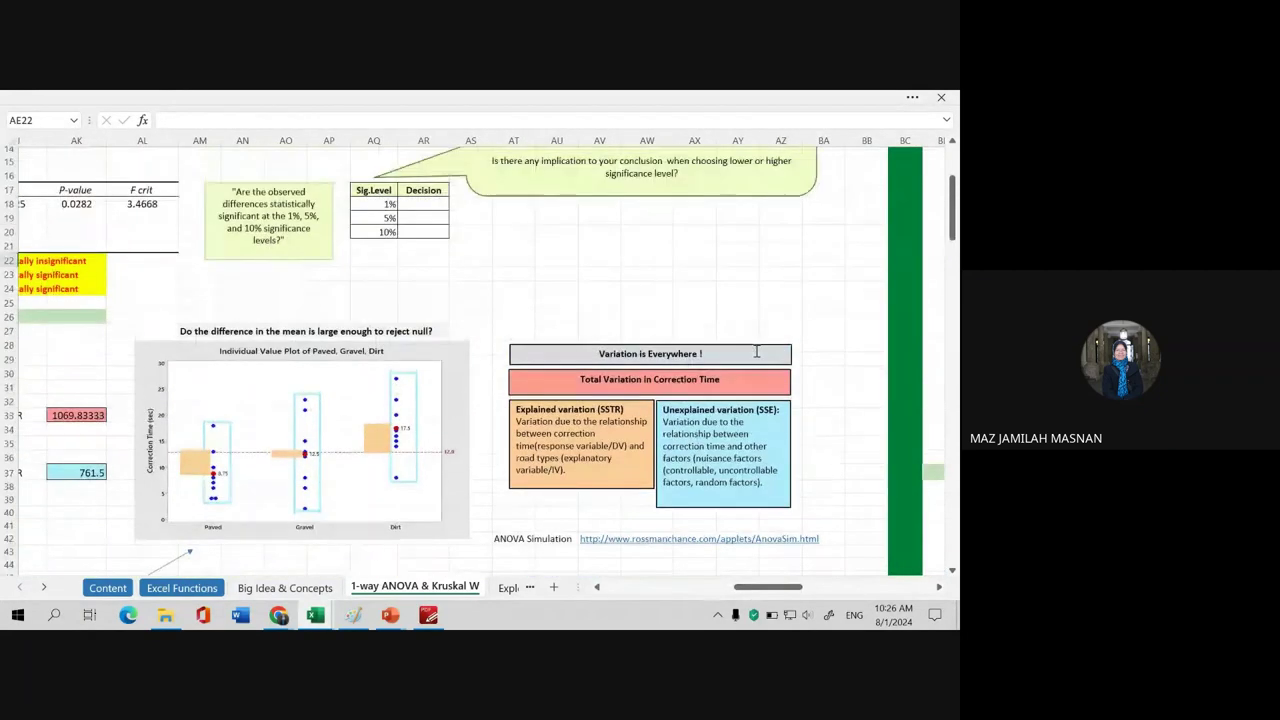
scroll(779, 367, down, 2)
scroll(779, 367, down, 1)
scroll(740, 310, down, 2)
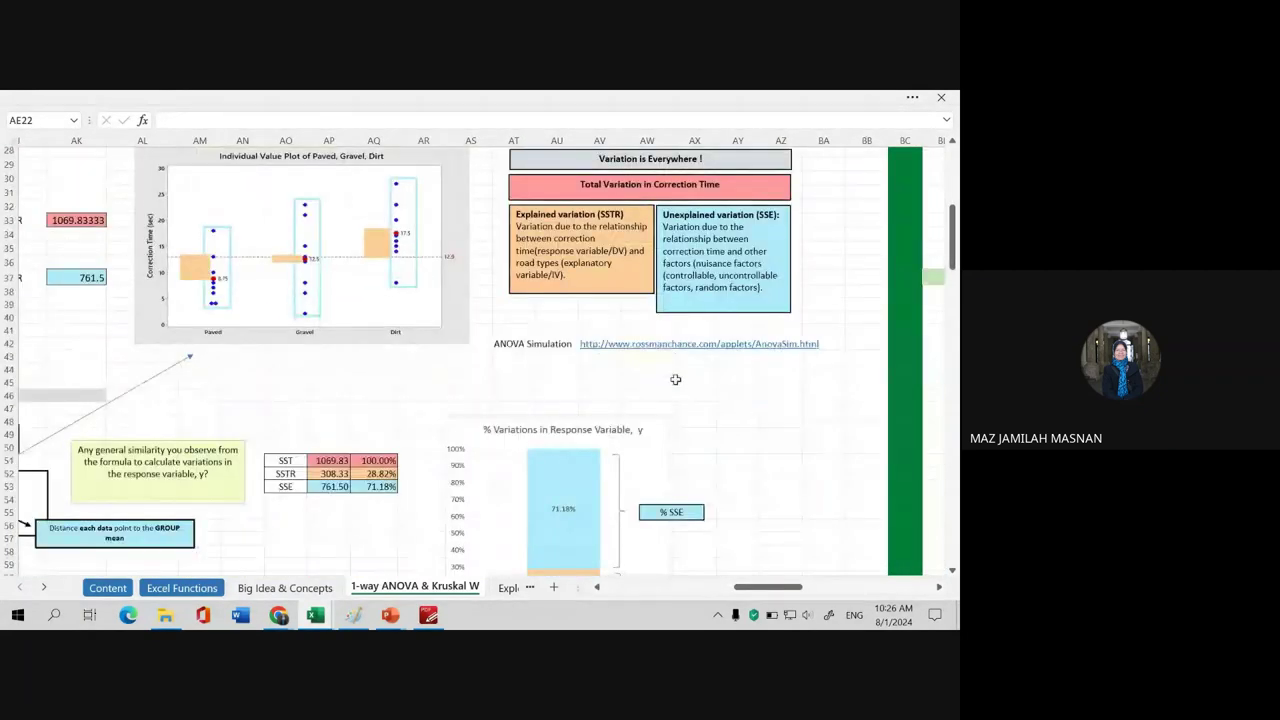
drag(785, 588, 749, 588)
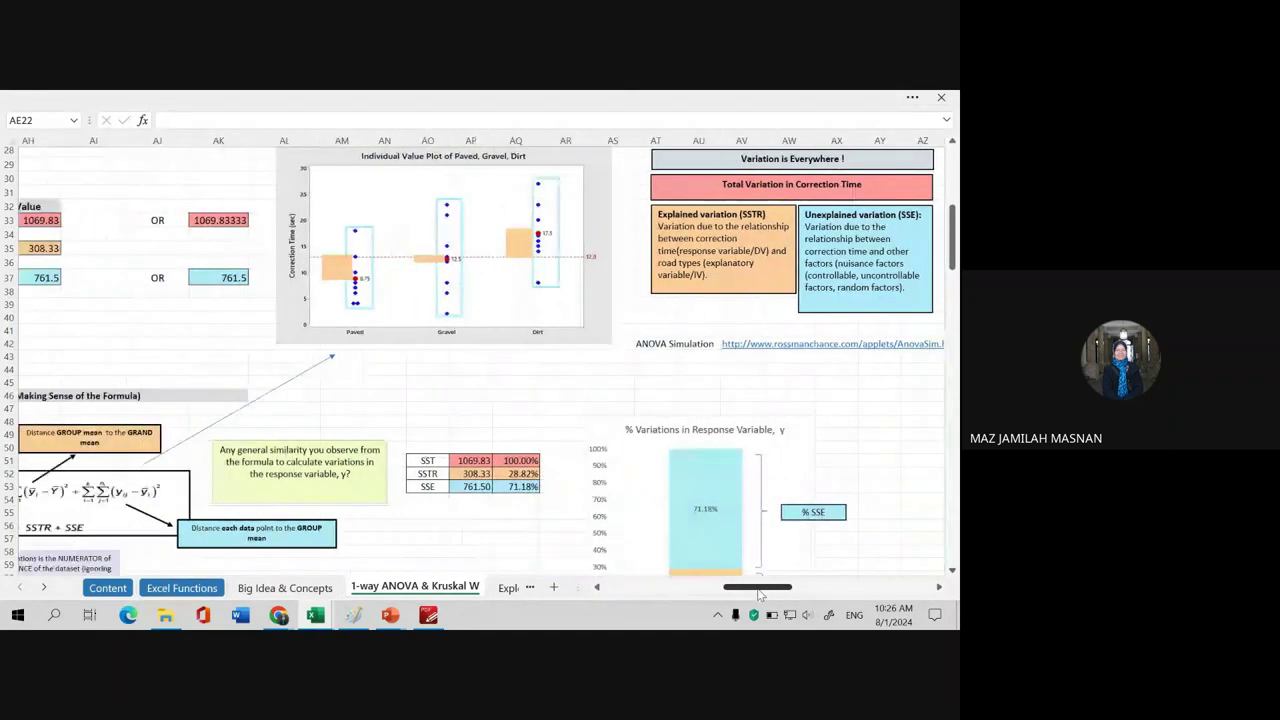
scroll(743, 466, down, 2)
scroll(743, 466, down, 1)
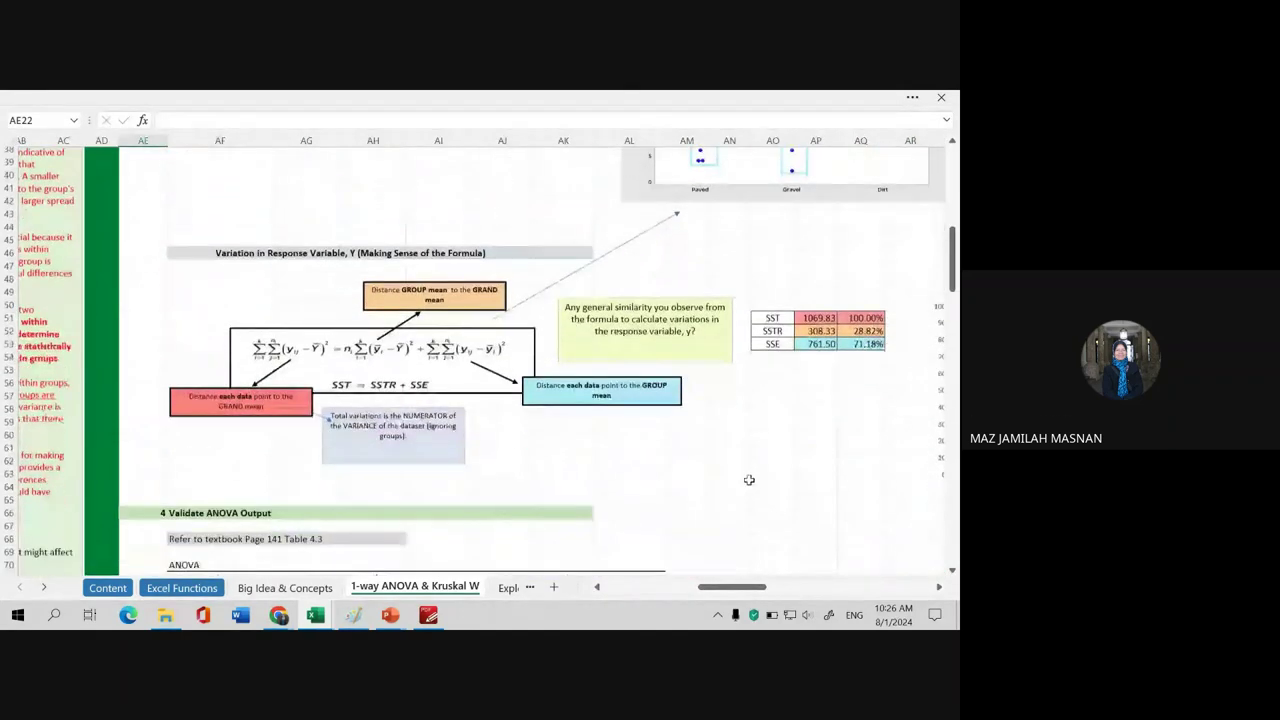
drag(737, 588, 745, 588)
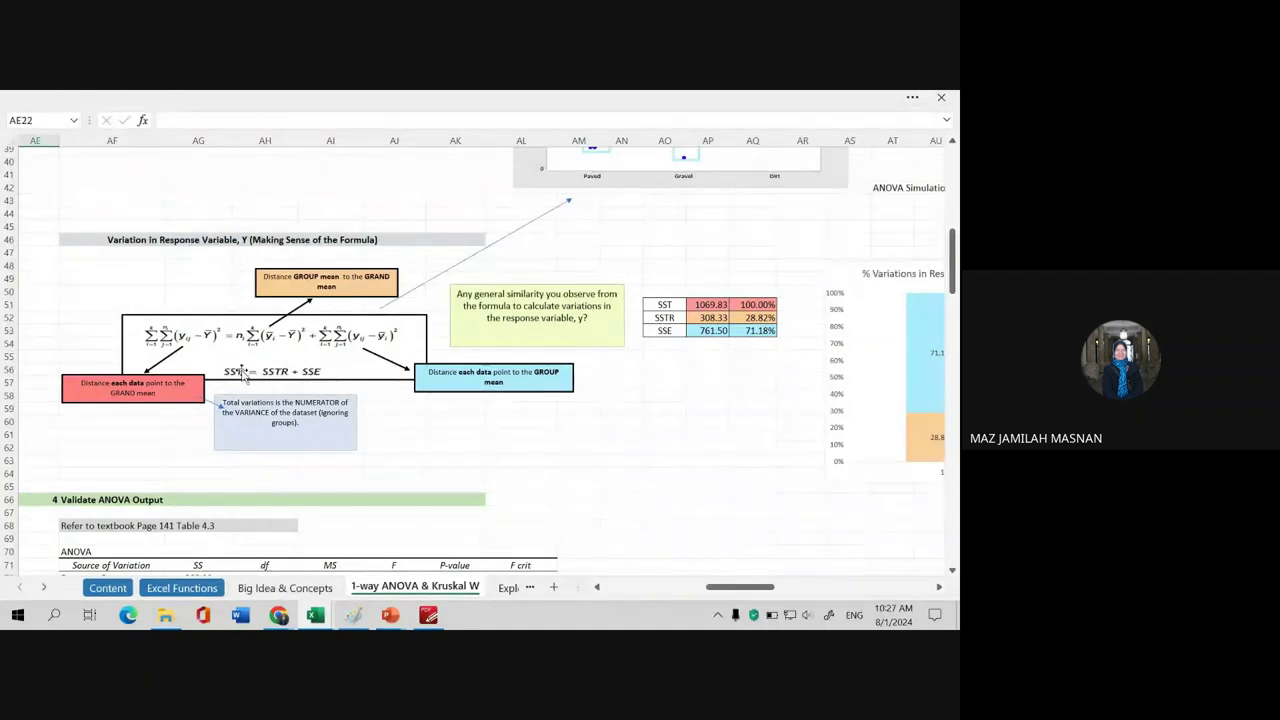
scroll(600, 470, down, 4)
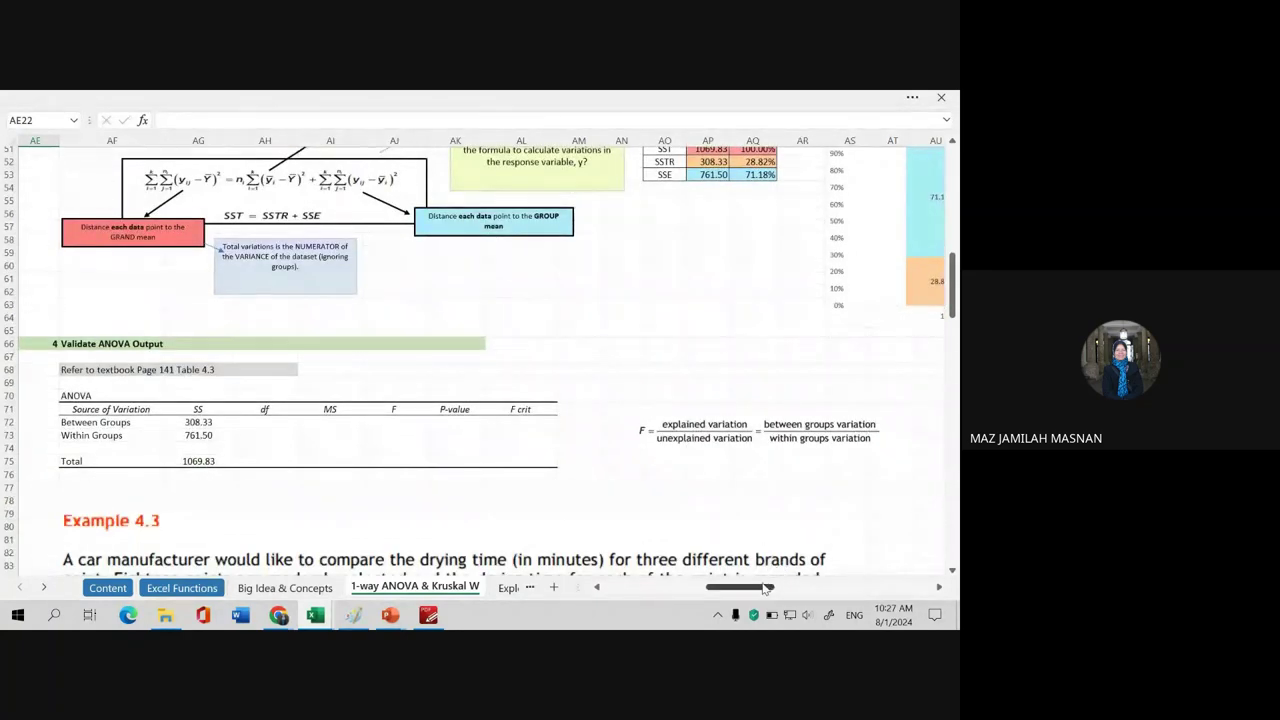
drag(766, 588, 695, 592)
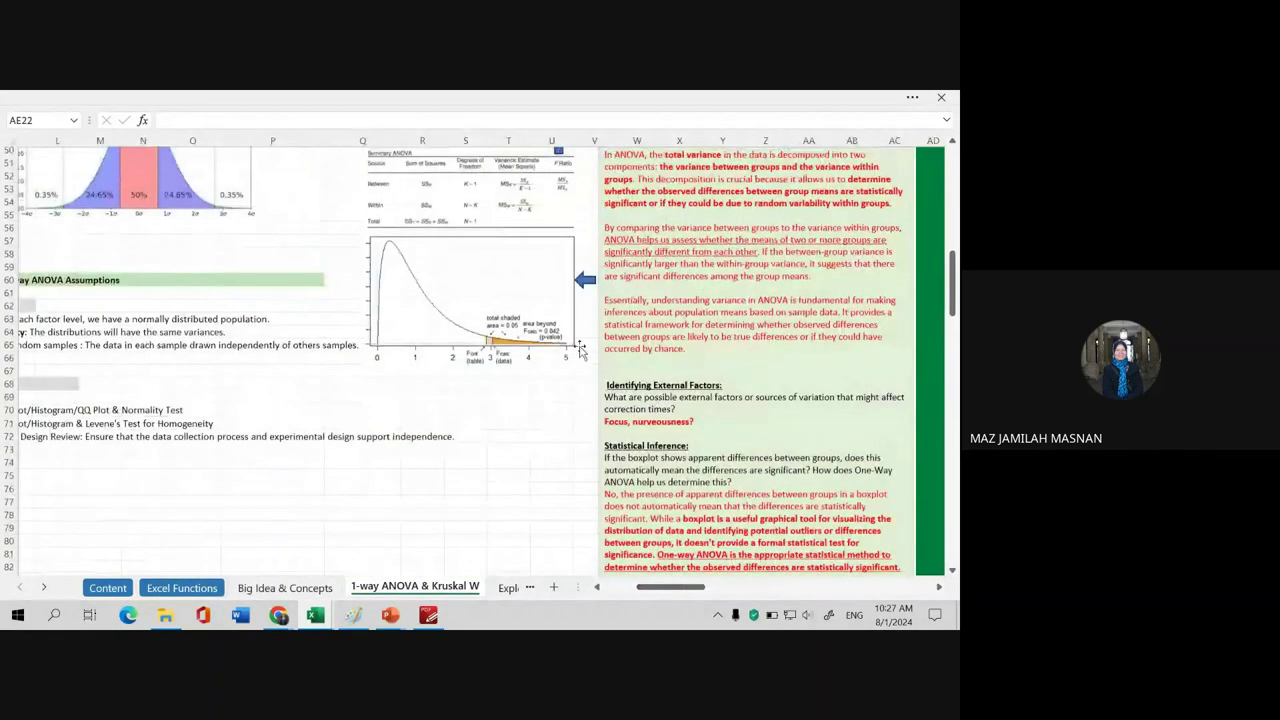
scroll(476, 270, up, 2)
click(476, 268)
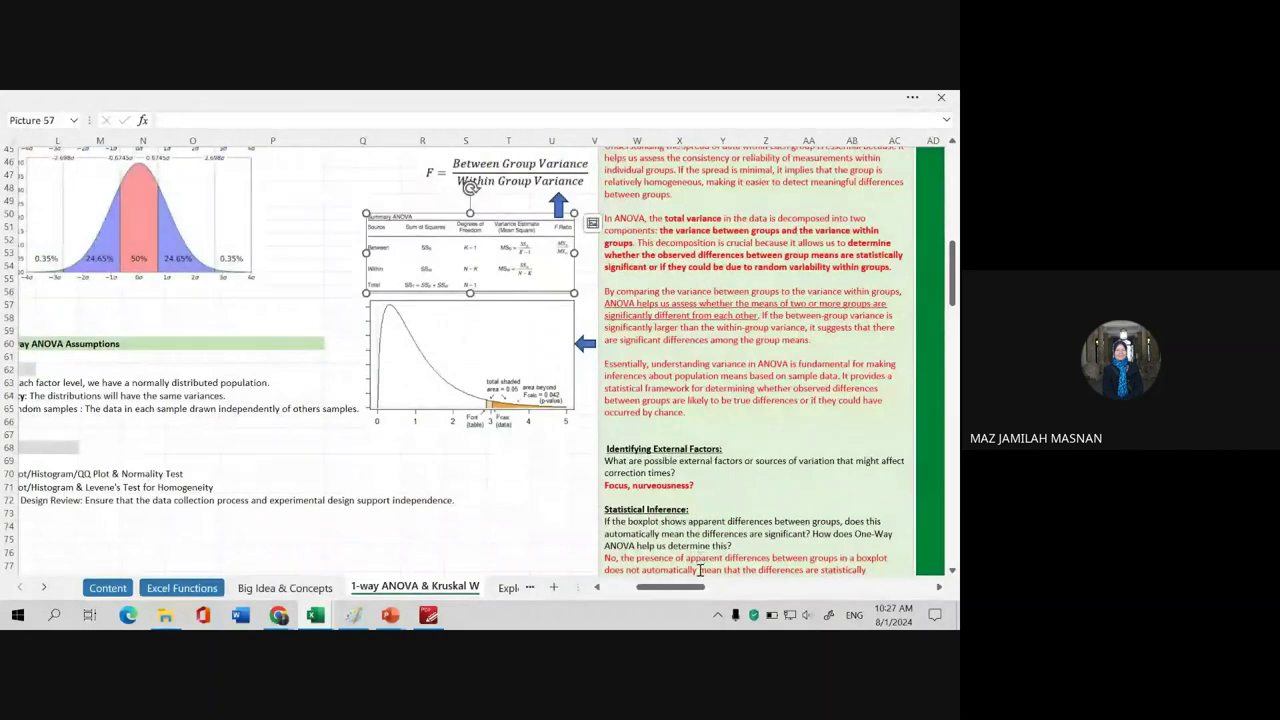
drag(700, 587, 750, 588)
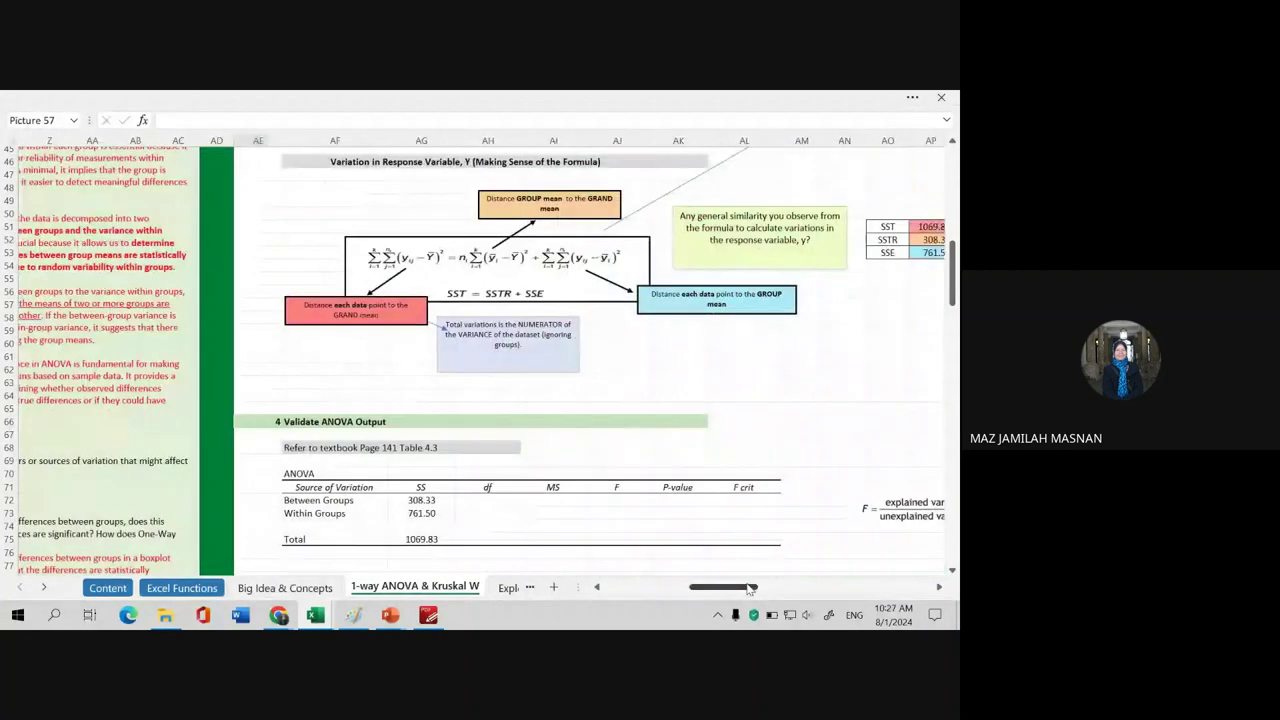
scroll(708, 456, down, 3)
scroll(708, 456, down, 5)
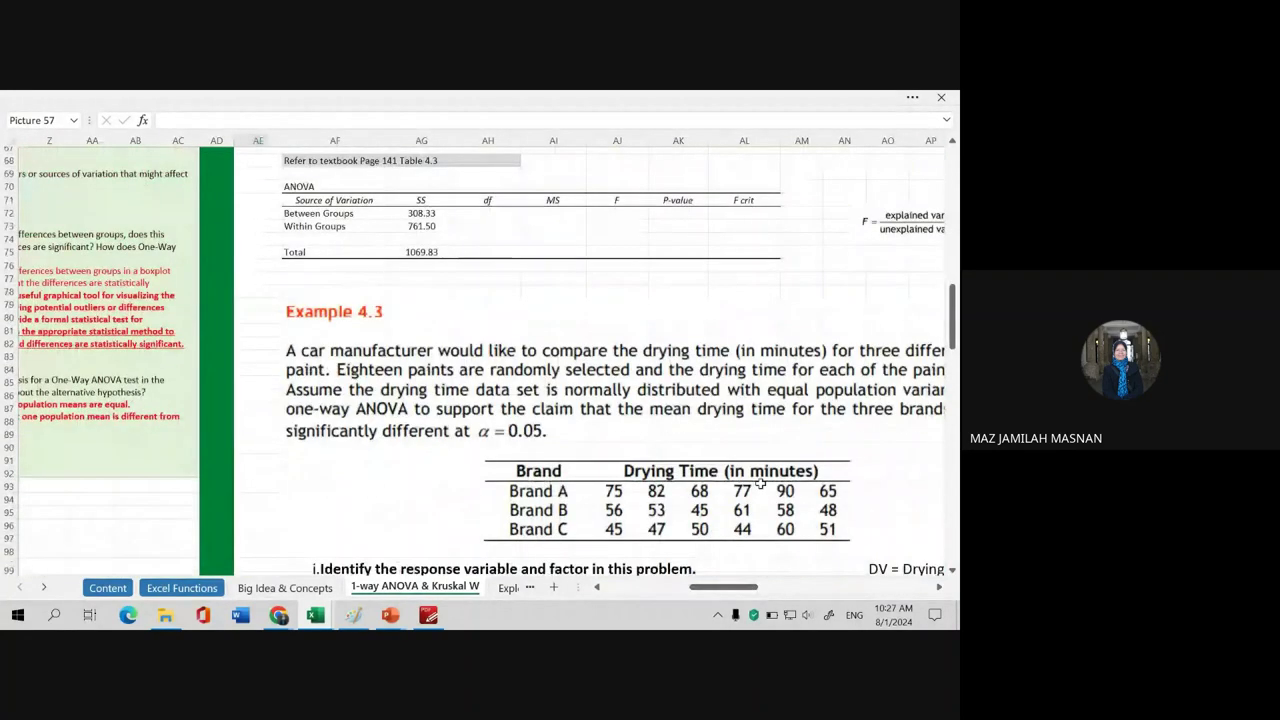
scroll(765, 480, down, 5)
scroll(768, 477, down, 3)
scroll(770, 476, down, 3)
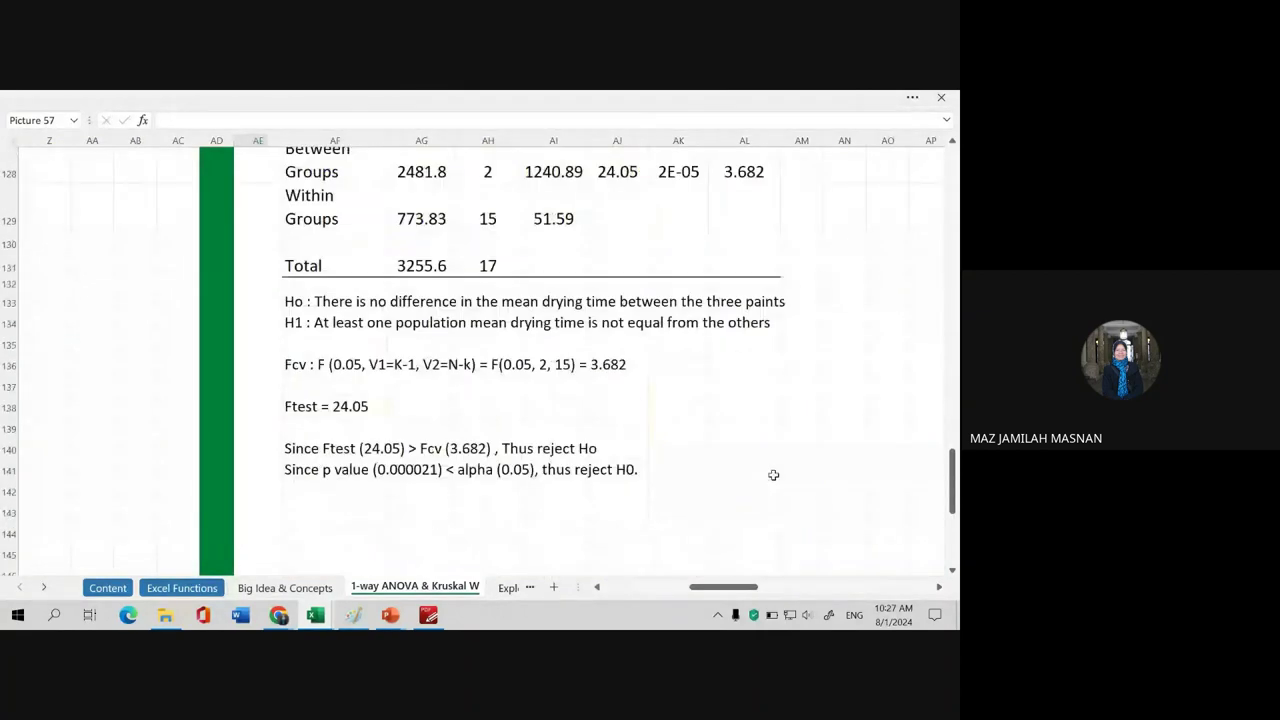
scroll(773, 475, up, 3)
scroll(754, 457, up, 3)
scroll(749, 437, up, 3)
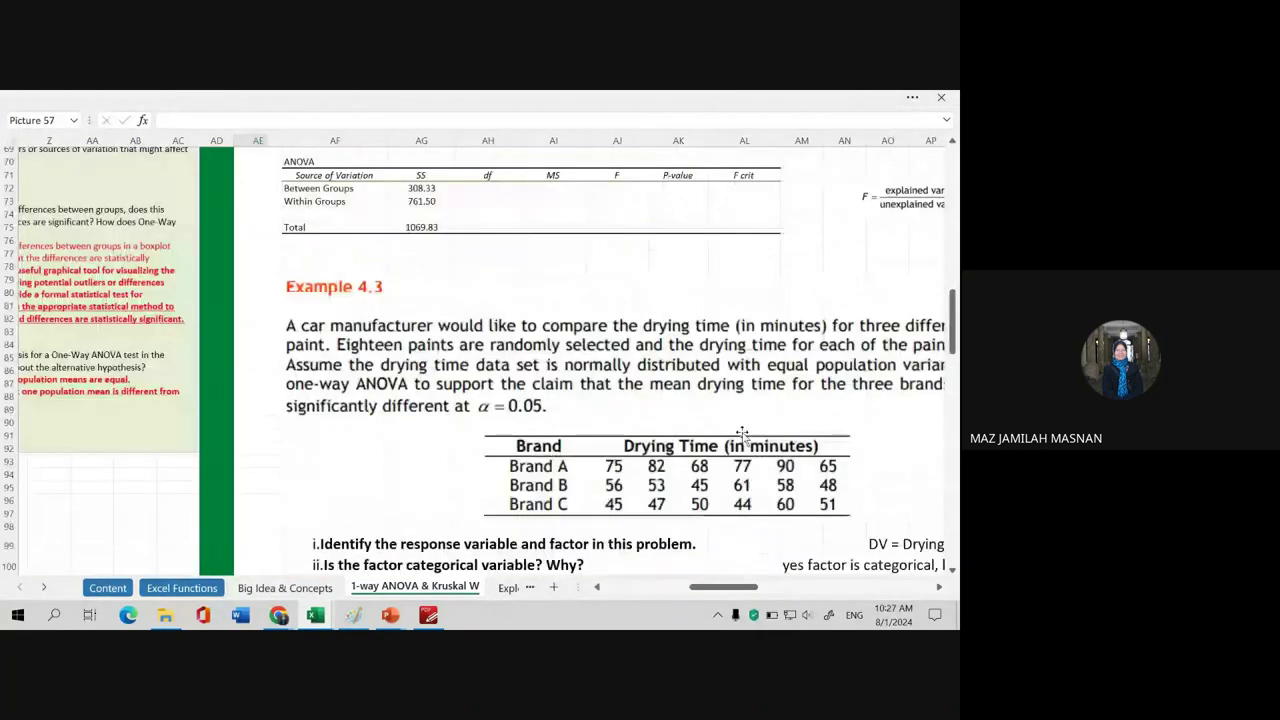
scroll(750, 430, up, 5)
scroll(750, 480, up, 5)
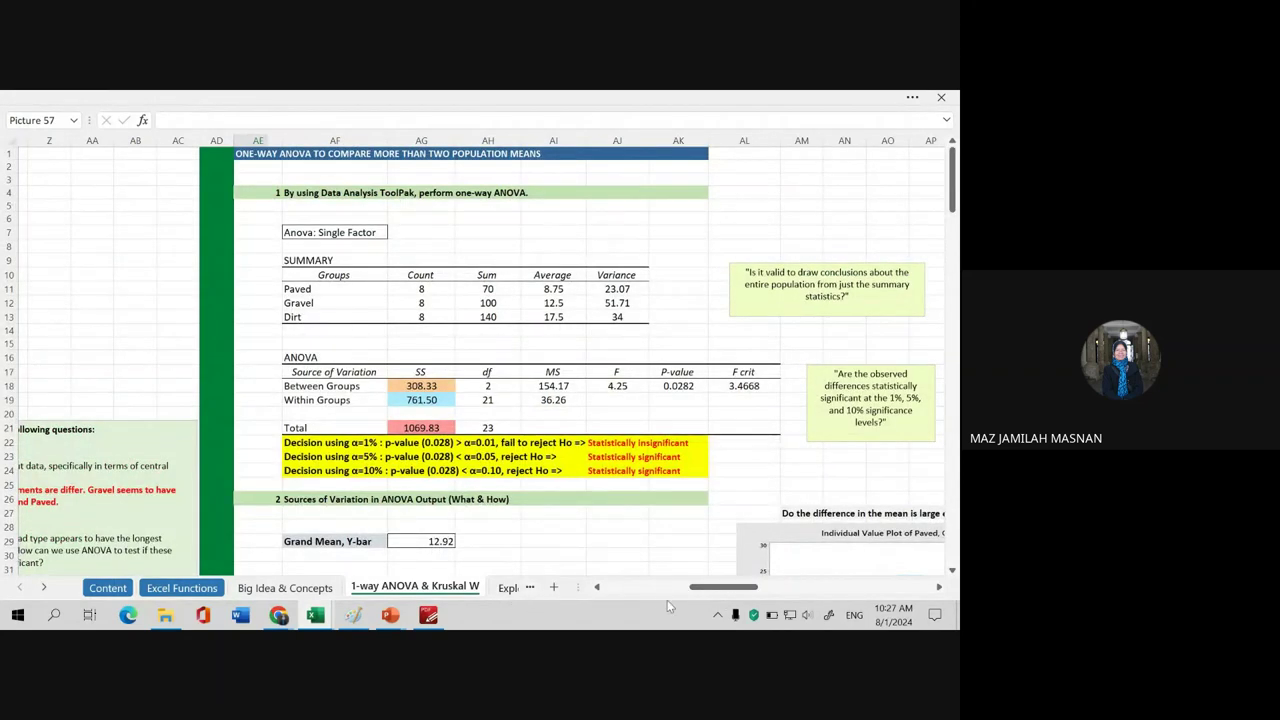
- Scroll right and down the sheet to reach the Kruskal-Wallis section
scroll(720, 590, right, 10)
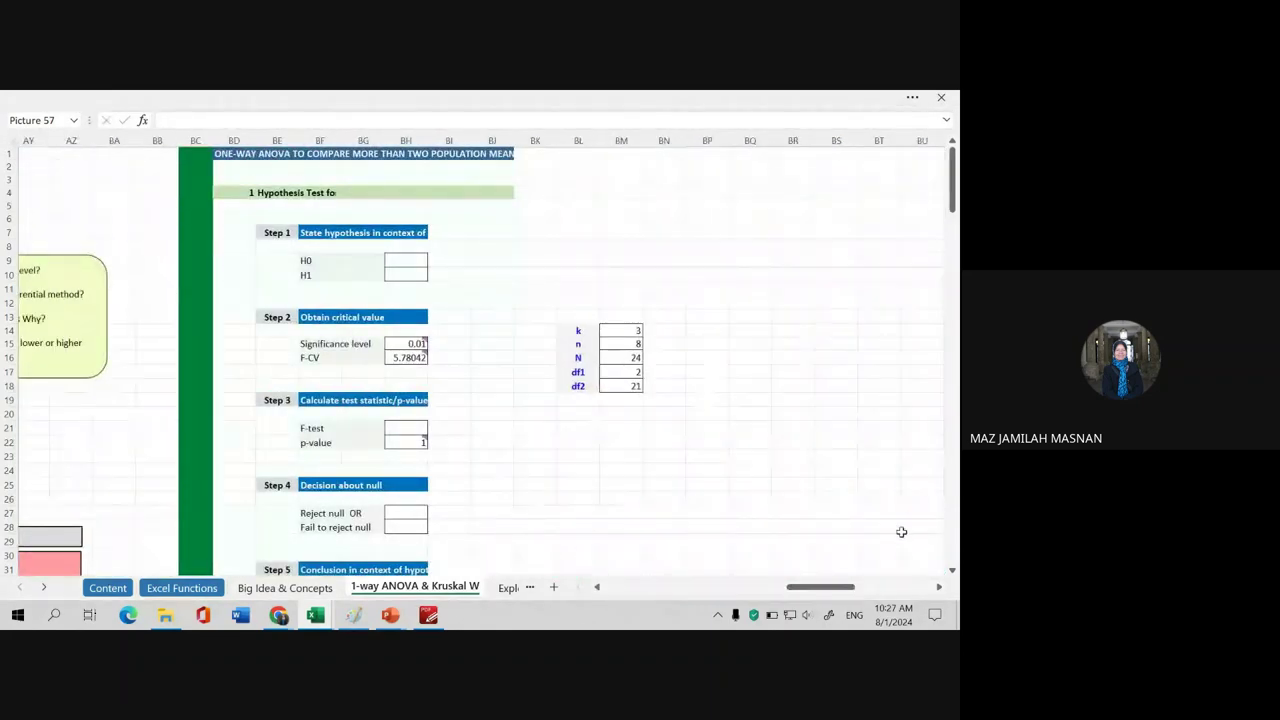
scroll(938, 591, right, 5)
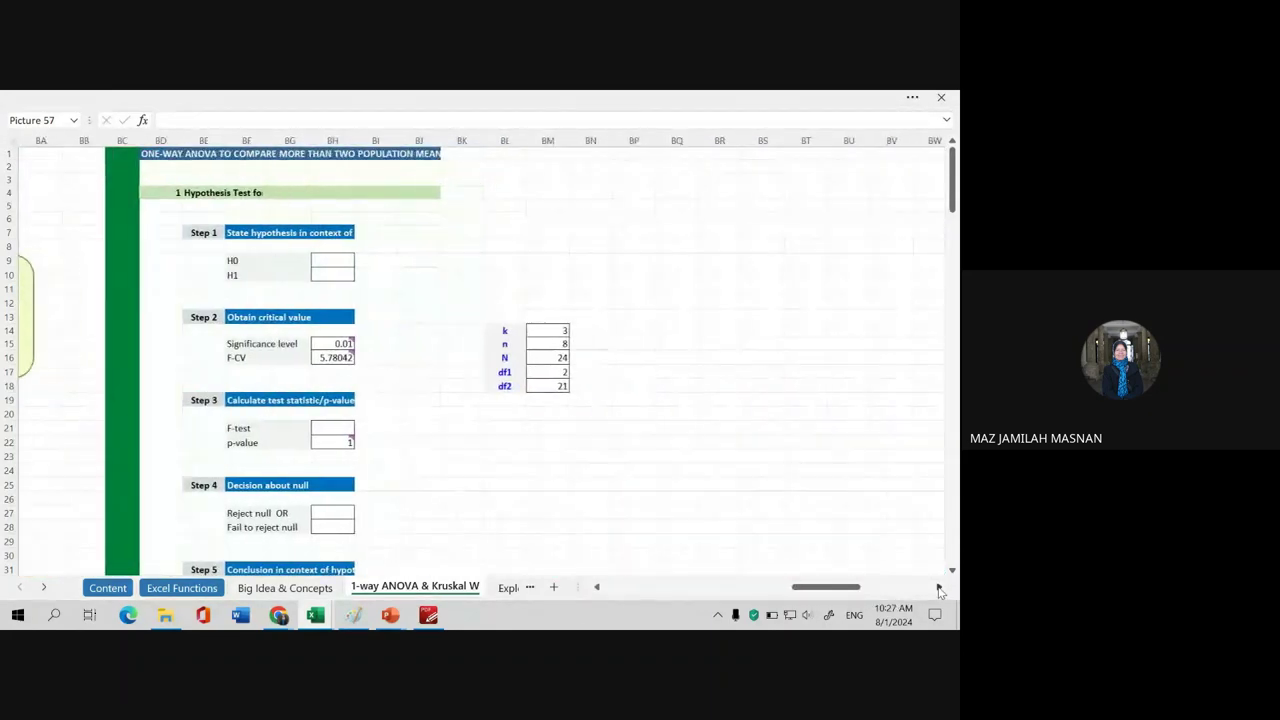
scroll(938, 591, right, 5)
scroll(938, 591, right, 5)
scroll(938, 591, right, 5)
scroll(938, 591, right, 3)
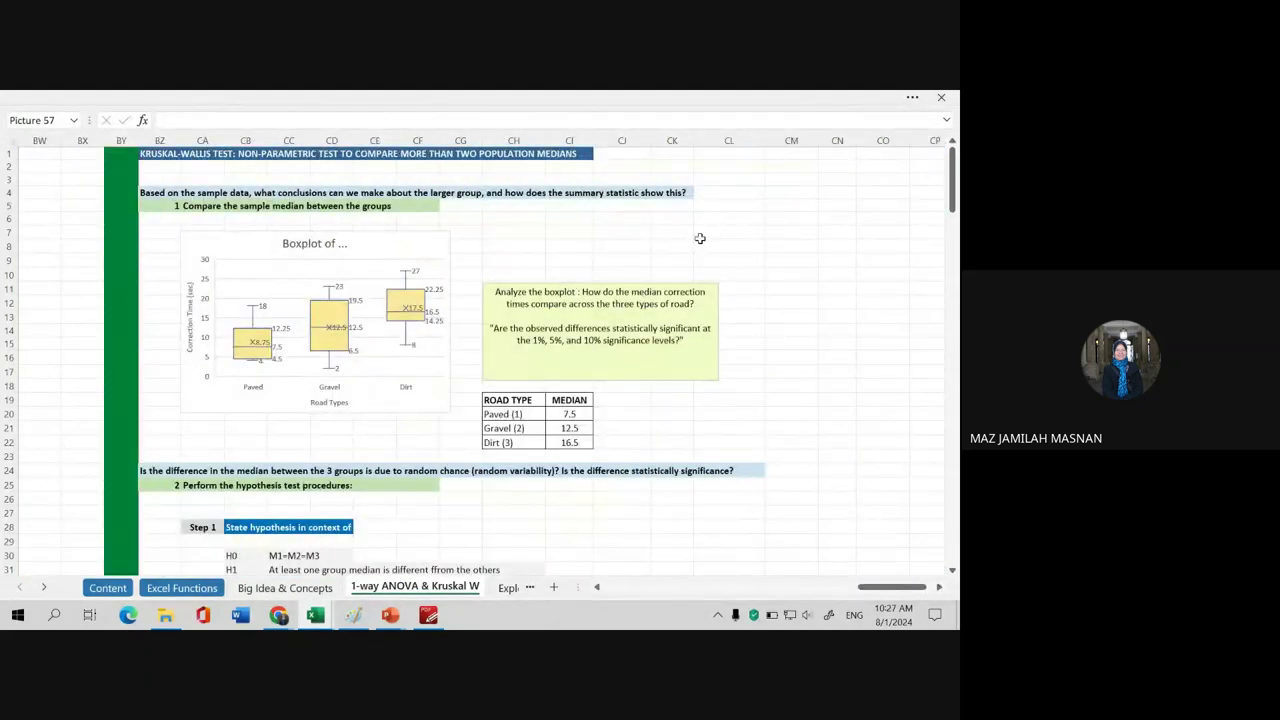
scroll(700, 239, down, 2)
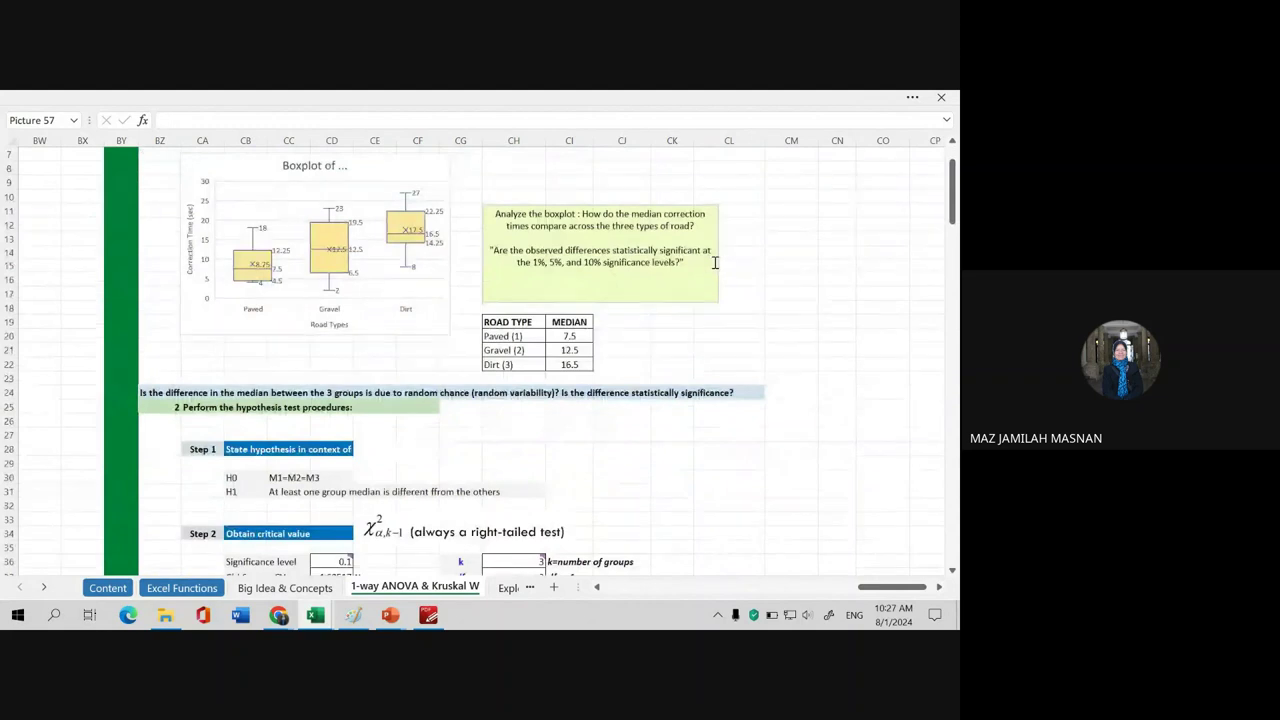
scroll(718, 270, down, 2)
scroll(735, 292, down, 2)
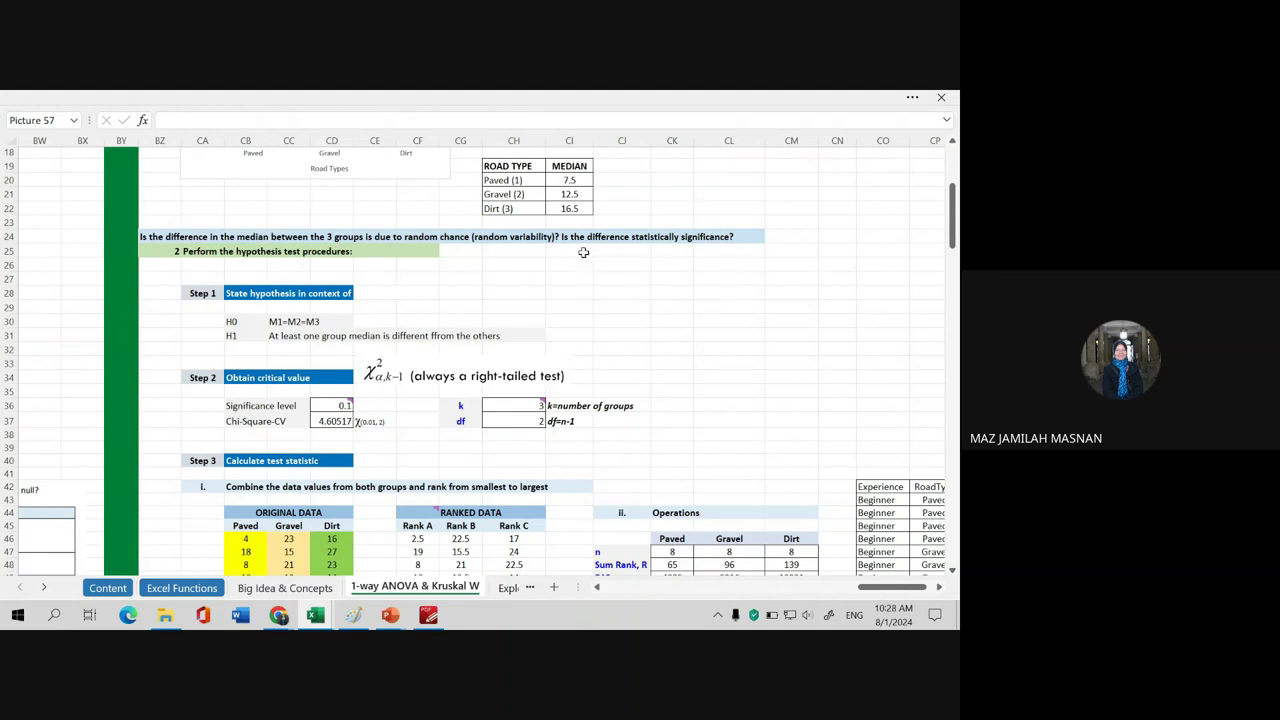
scroll(583, 252, up, 4)
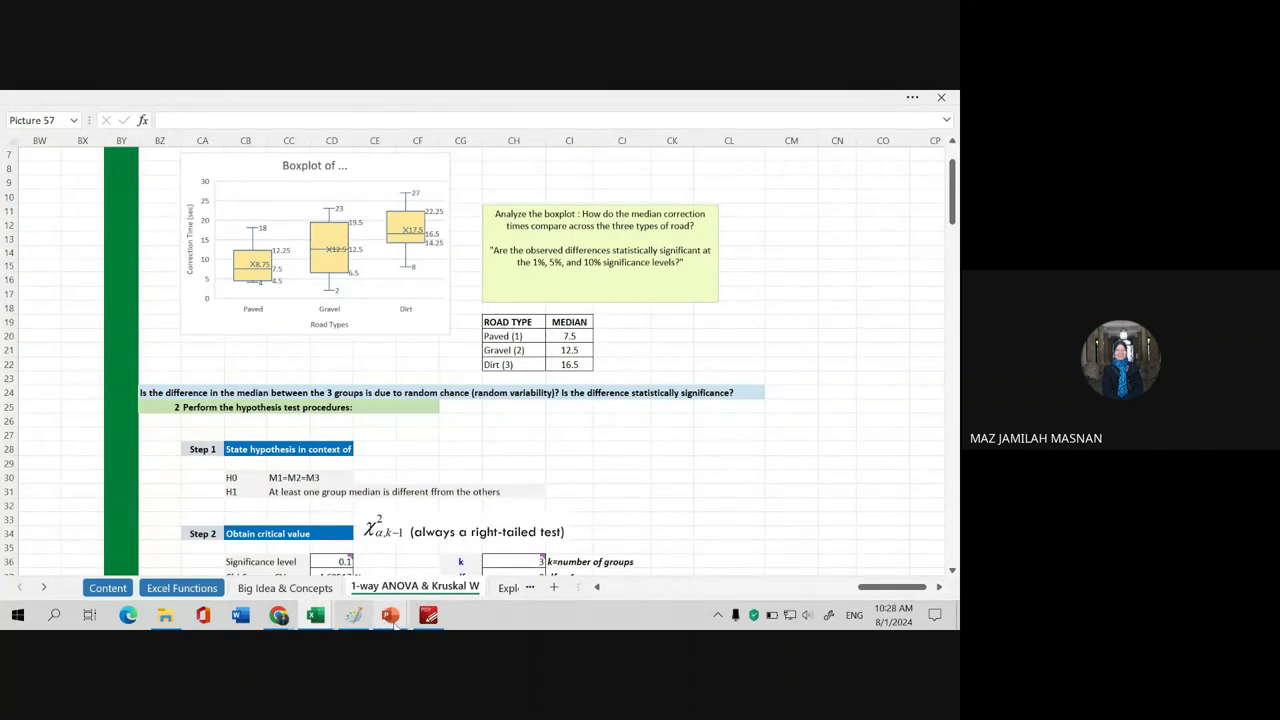
- Bring up the Kruskal-Wallis deck, start the slide show, and advance to the Kruskal-Wallis Test slide
mouse_move(390, 618)
click(343, 564)
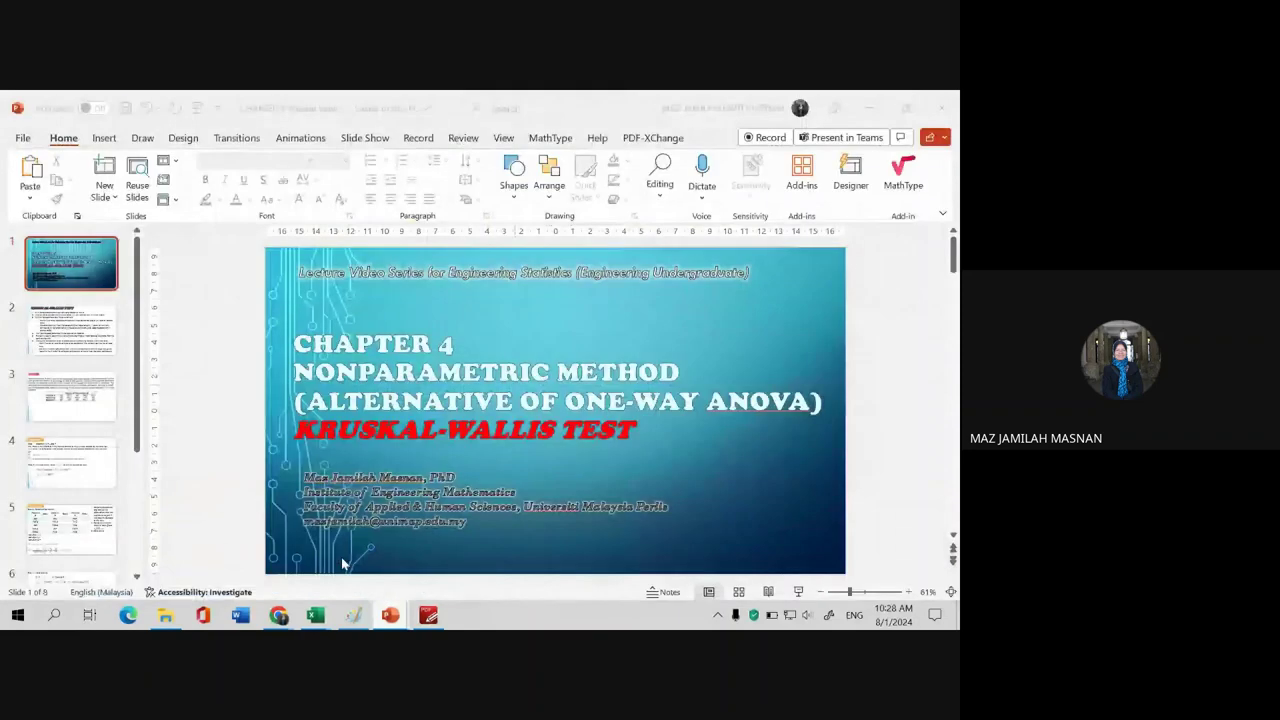
click(798, 592)
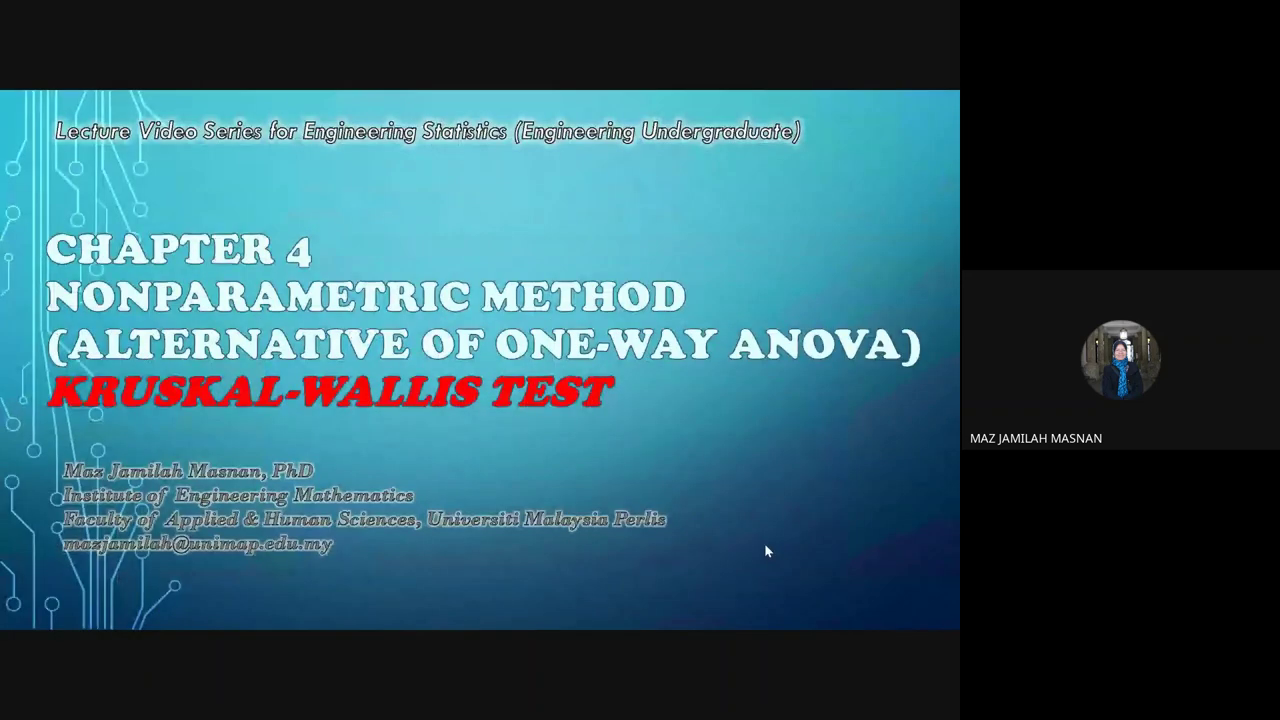
click(765, 398)
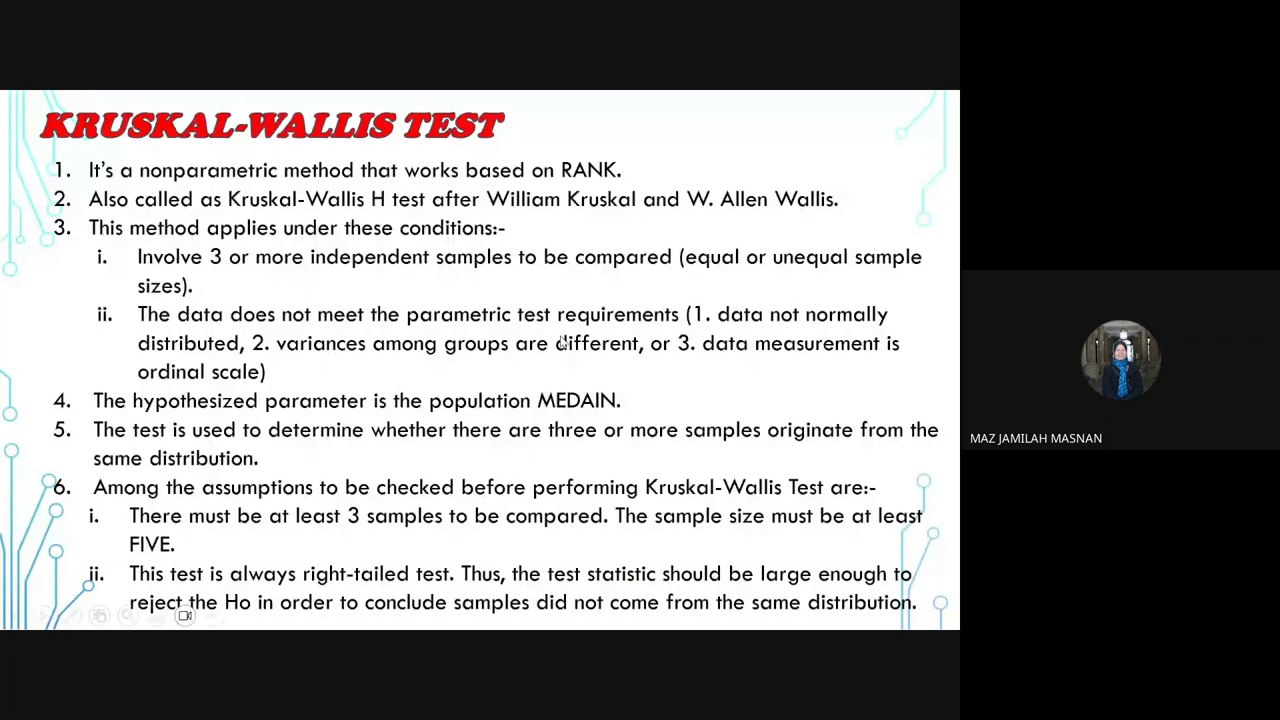
- Switch the show pointer to the laser pointer, then advance to the Example 4.7 milk-powder slide
click(71, 617)
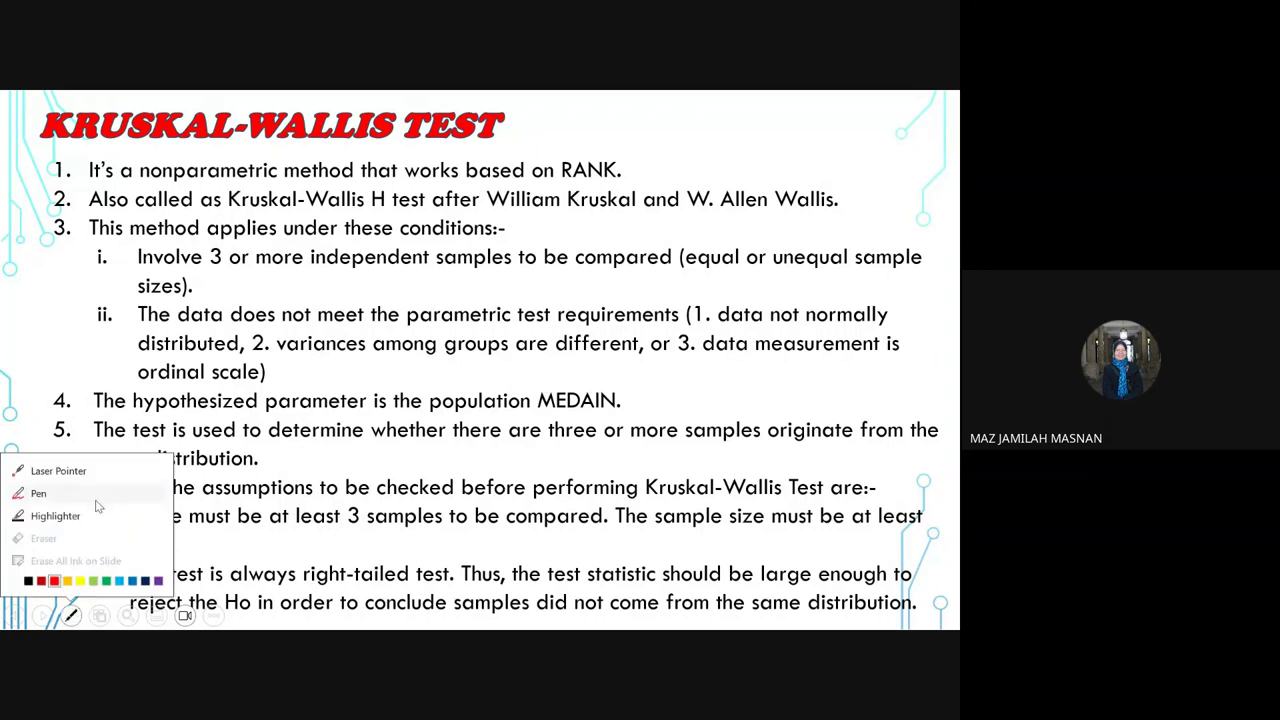
click(58, 470)
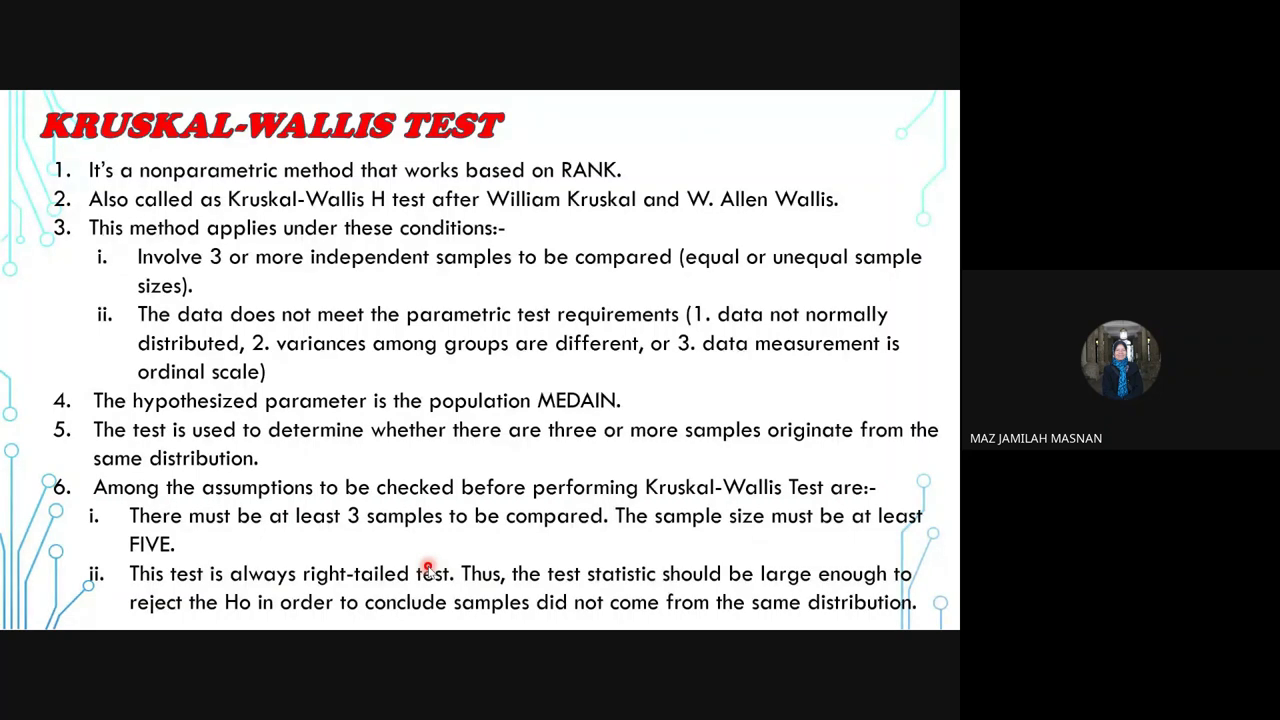
key(Right)
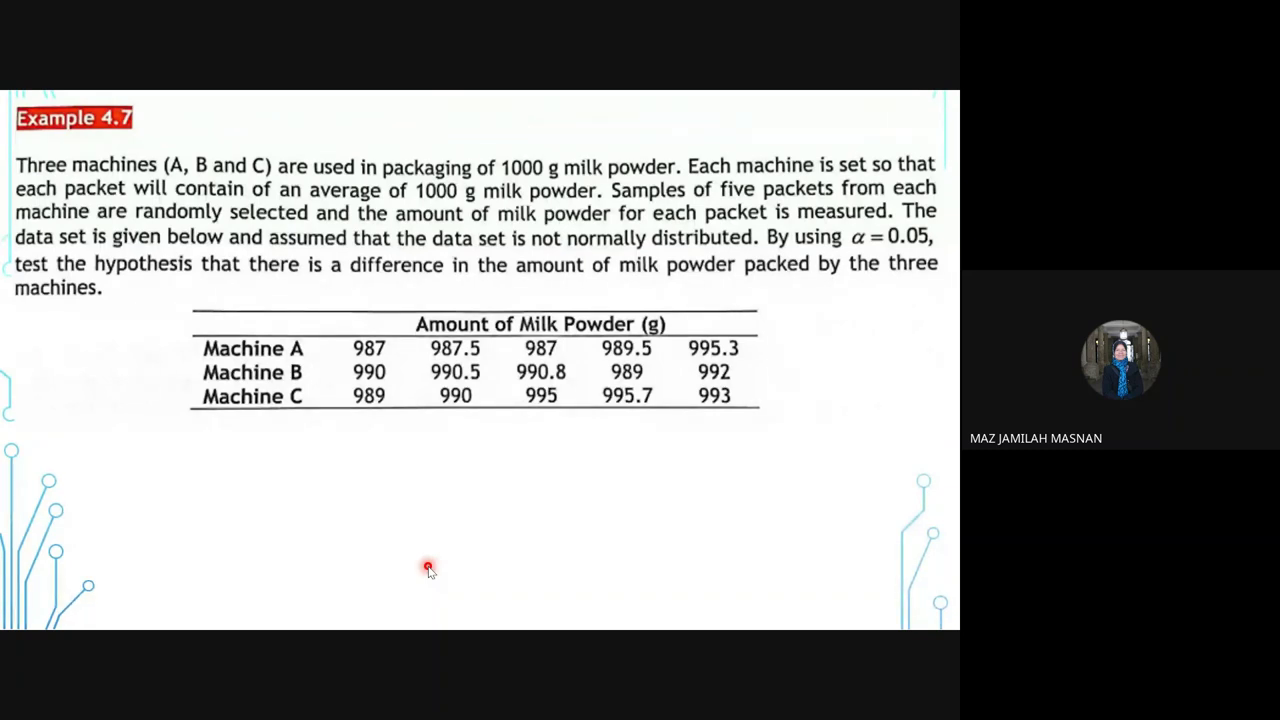
- End the slide show and switch to the Kruskal-Wallis Excel workbook
key(Escape)
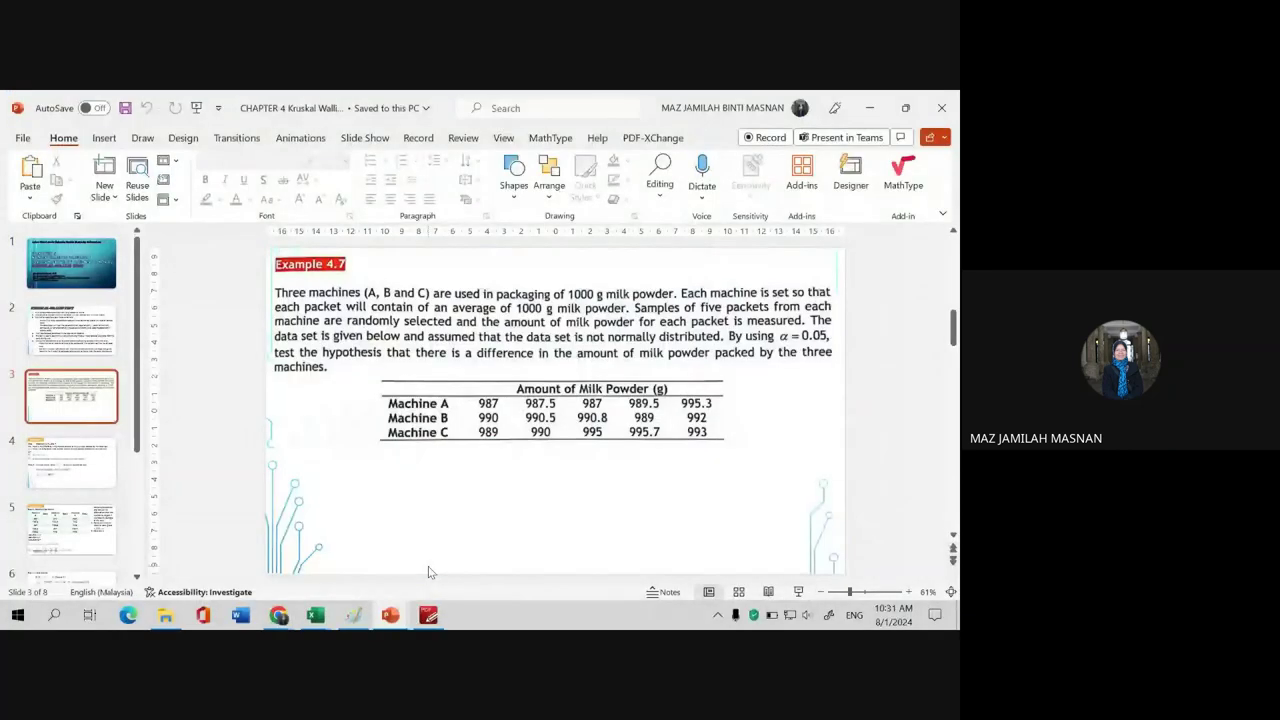
click(315, 615)
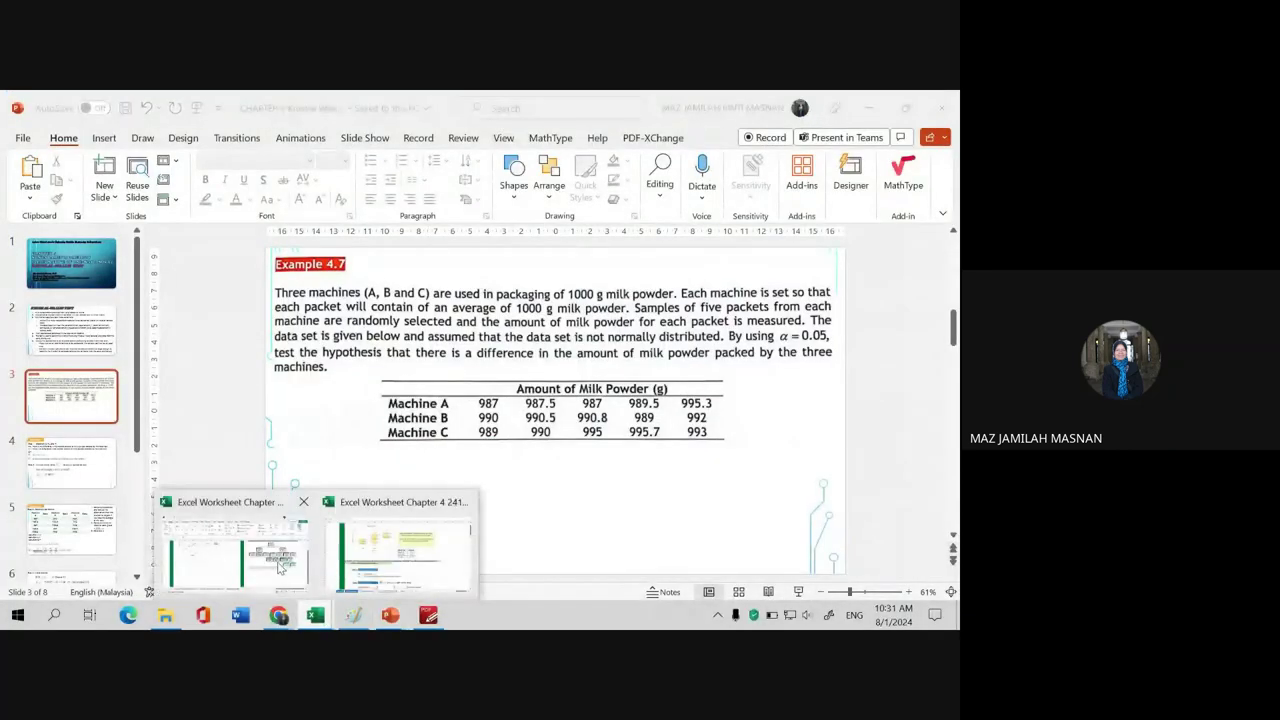
click(380, 575)
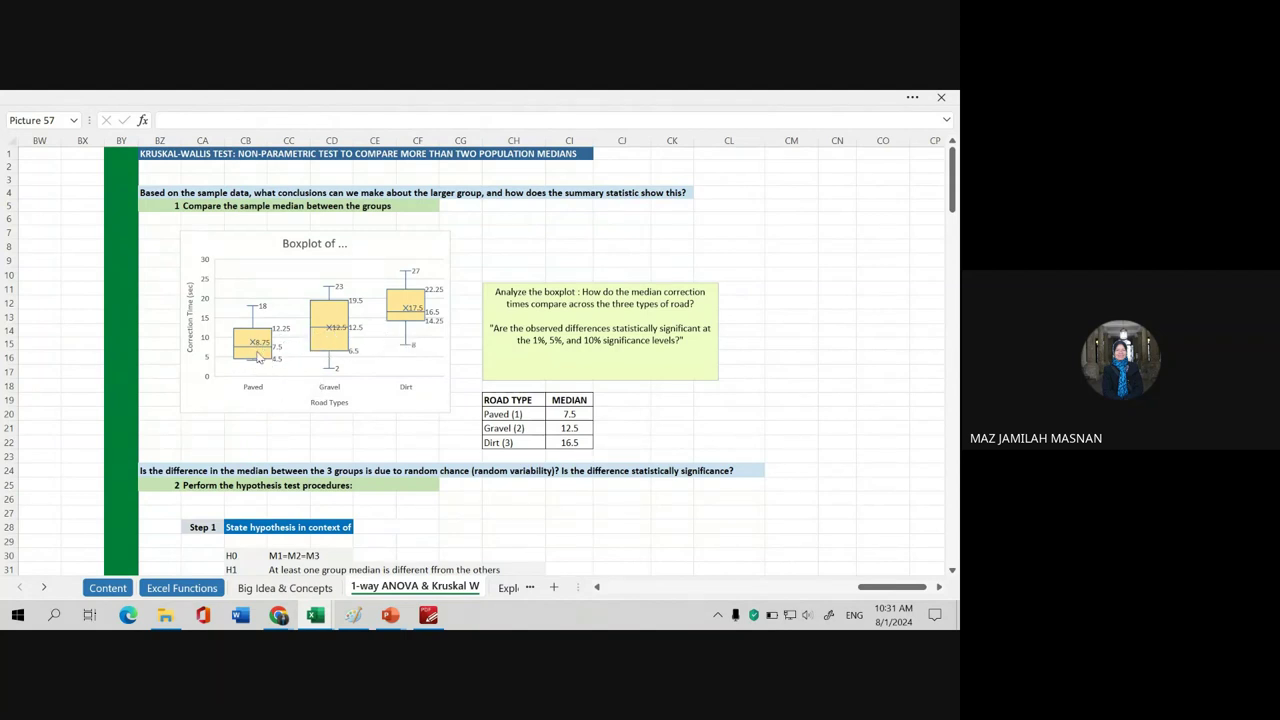
mouse_move(280, 351)
click(282, 352)
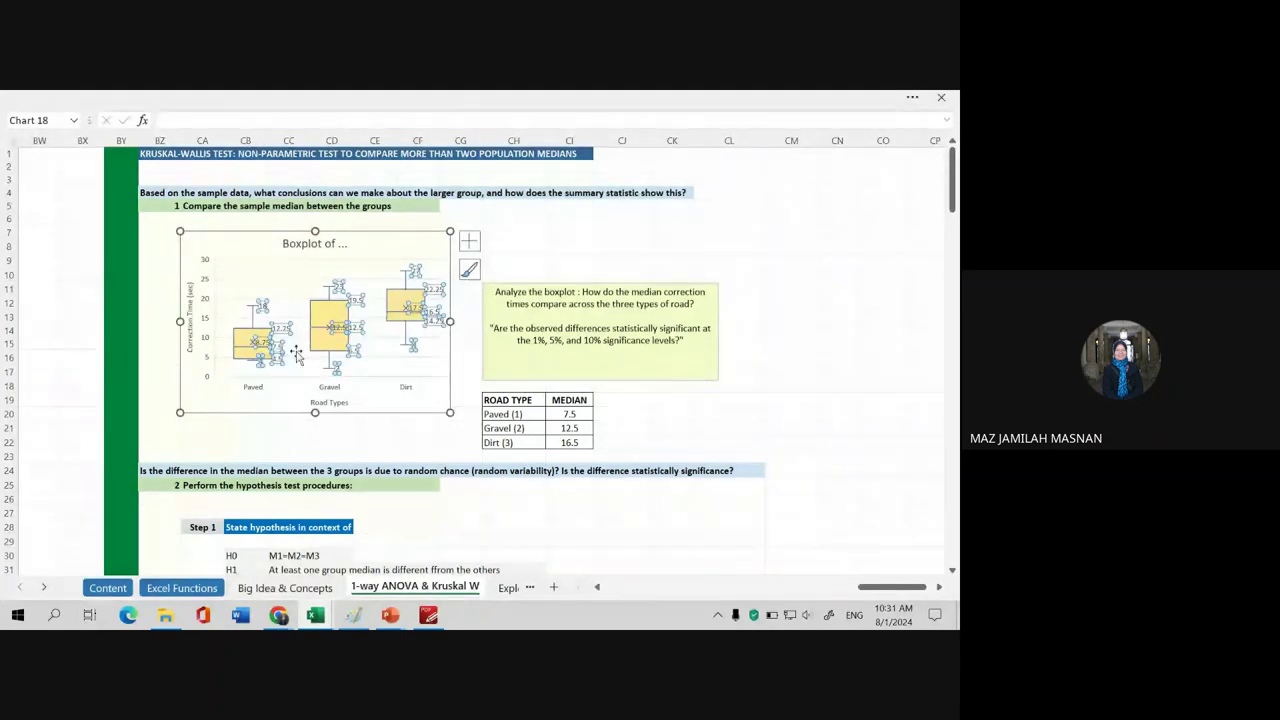
key(Escape)
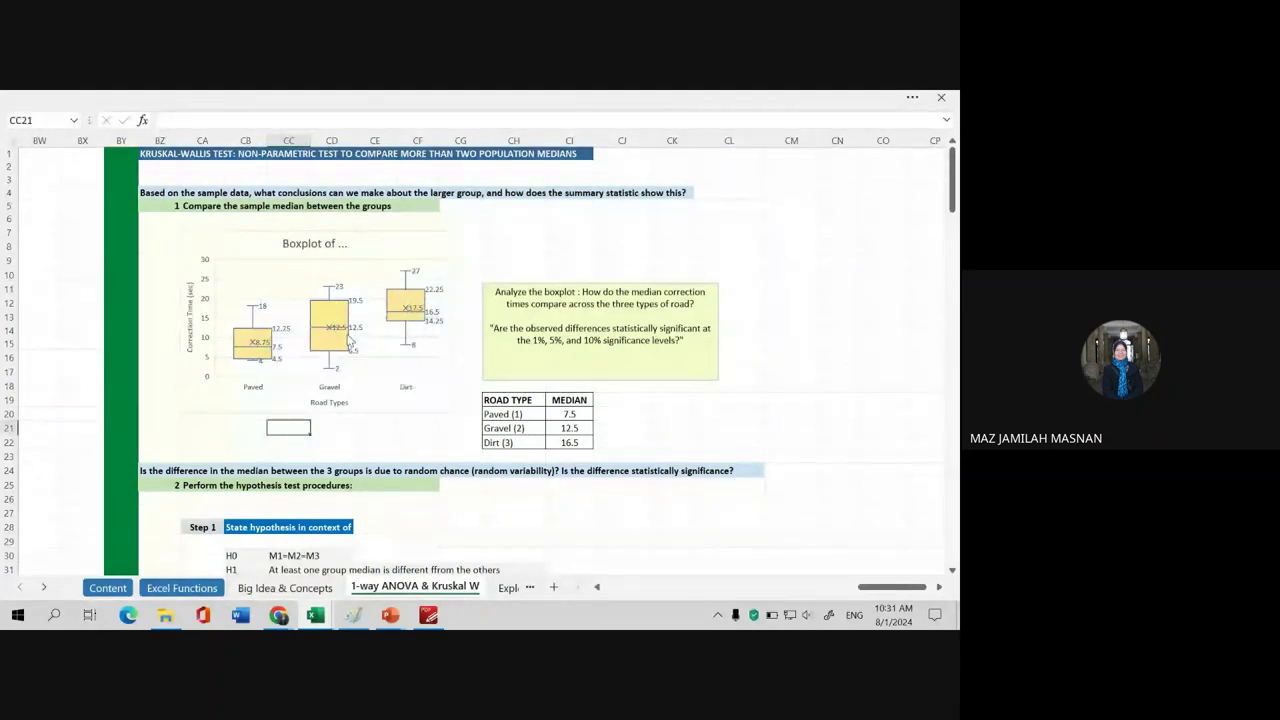
mouse_move(357, 336)
mouse_move(439, 318)
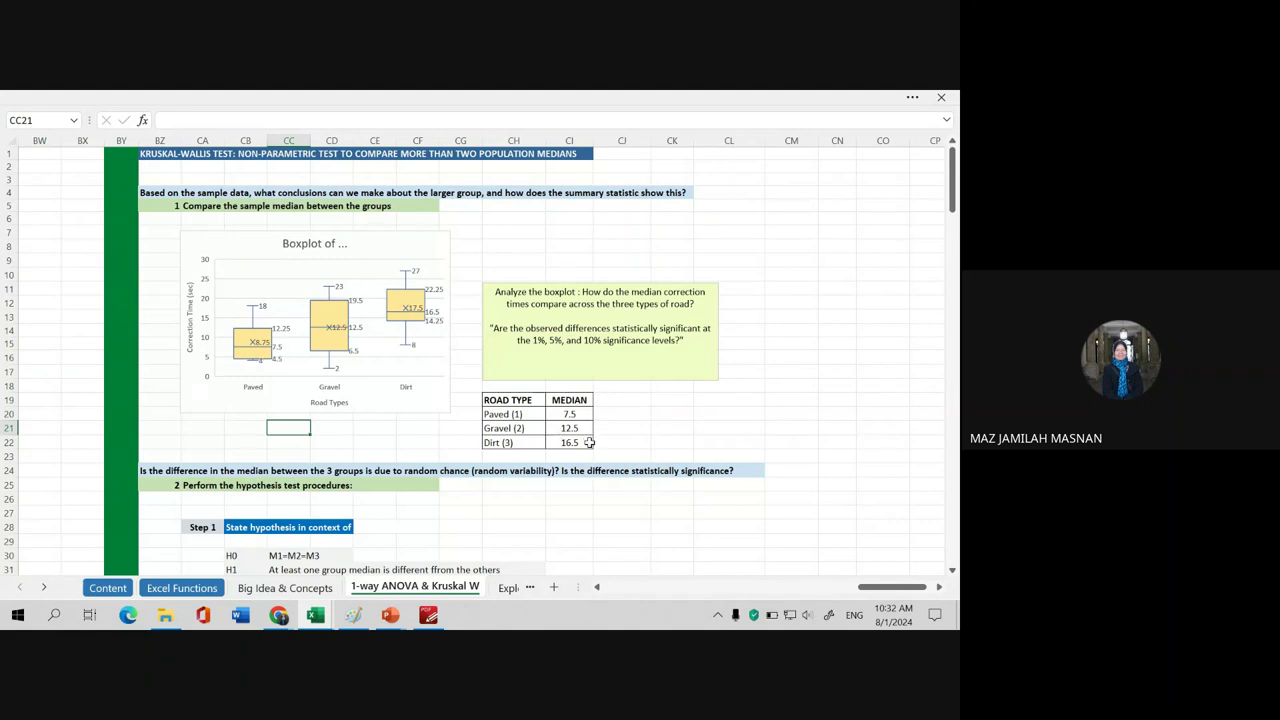
drag(568, 411, 568, 442)
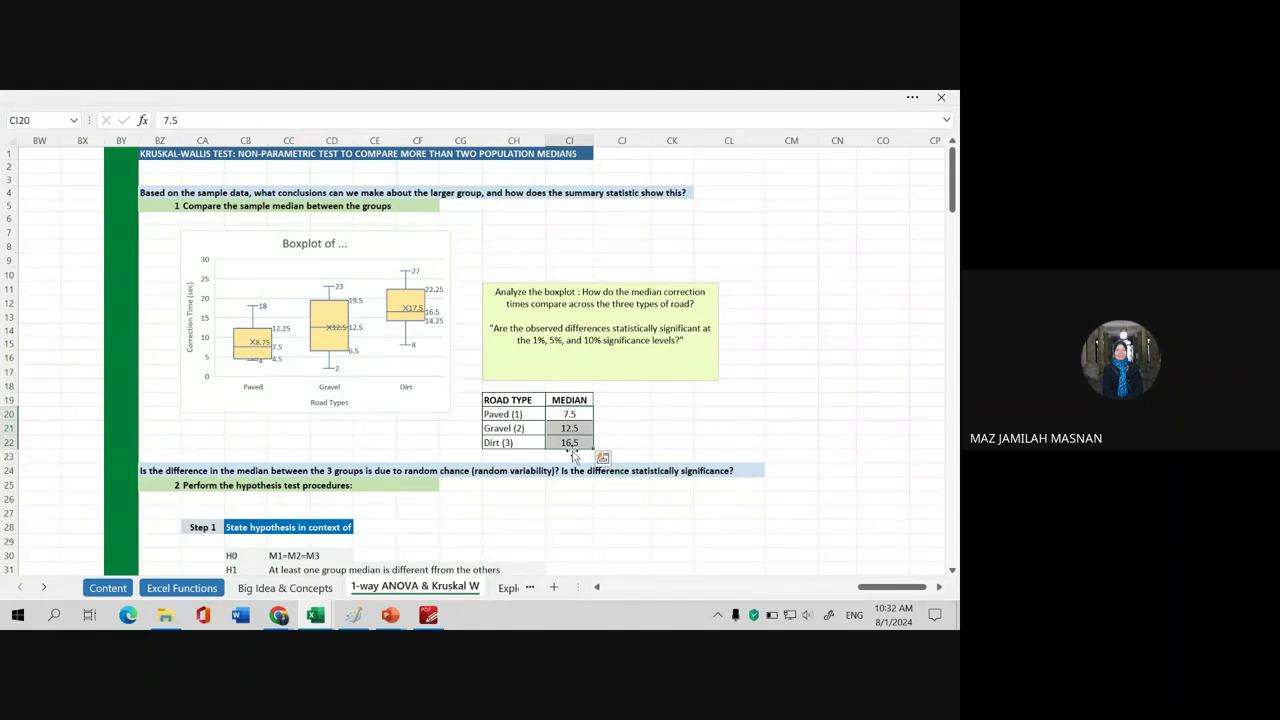
- Bold the medians 7.5, 12.5 and 16.5 in CI20:CI22, then deselect them
right_click(573, 440)
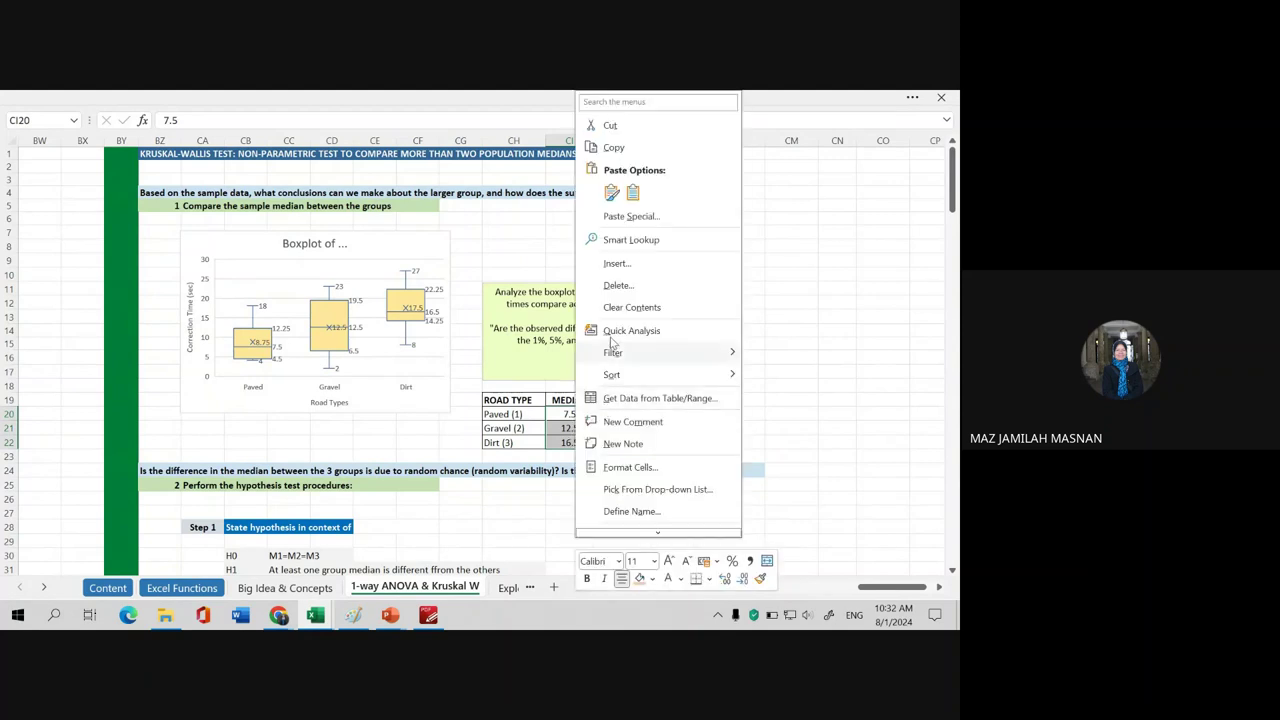
click(587, 579)
click(663, 427)
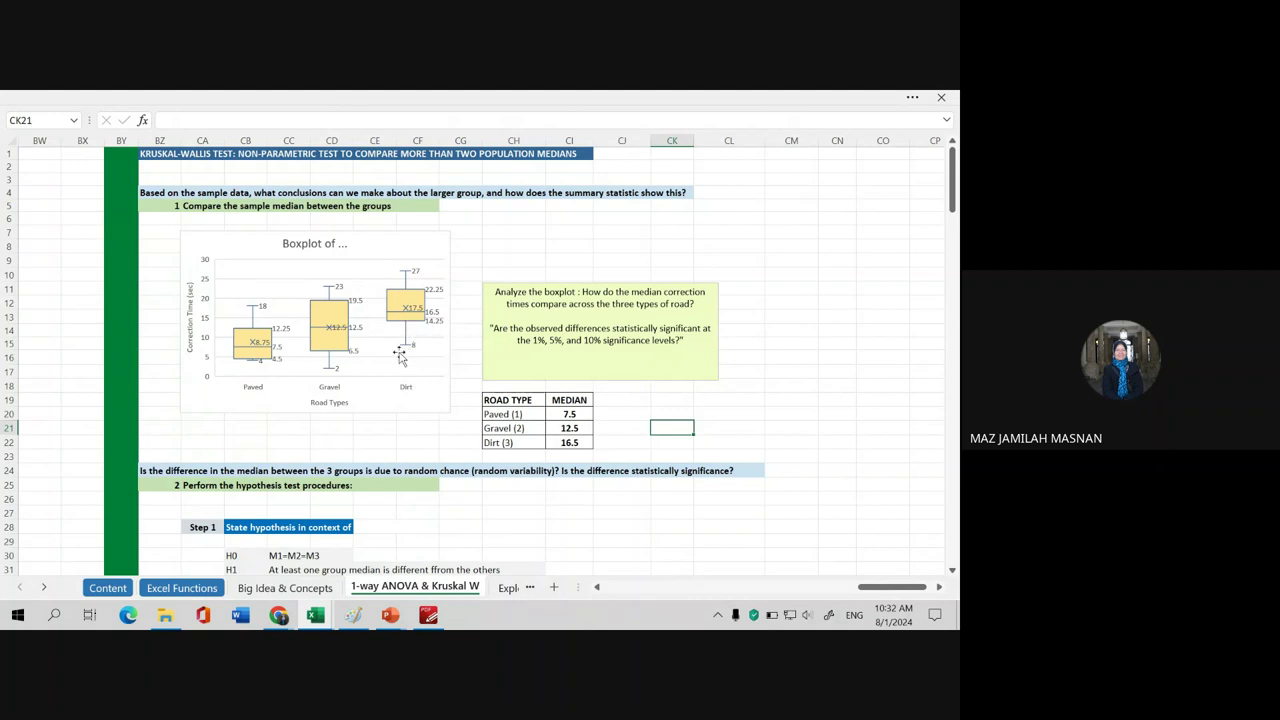
scroll(520, 362, down, 1)
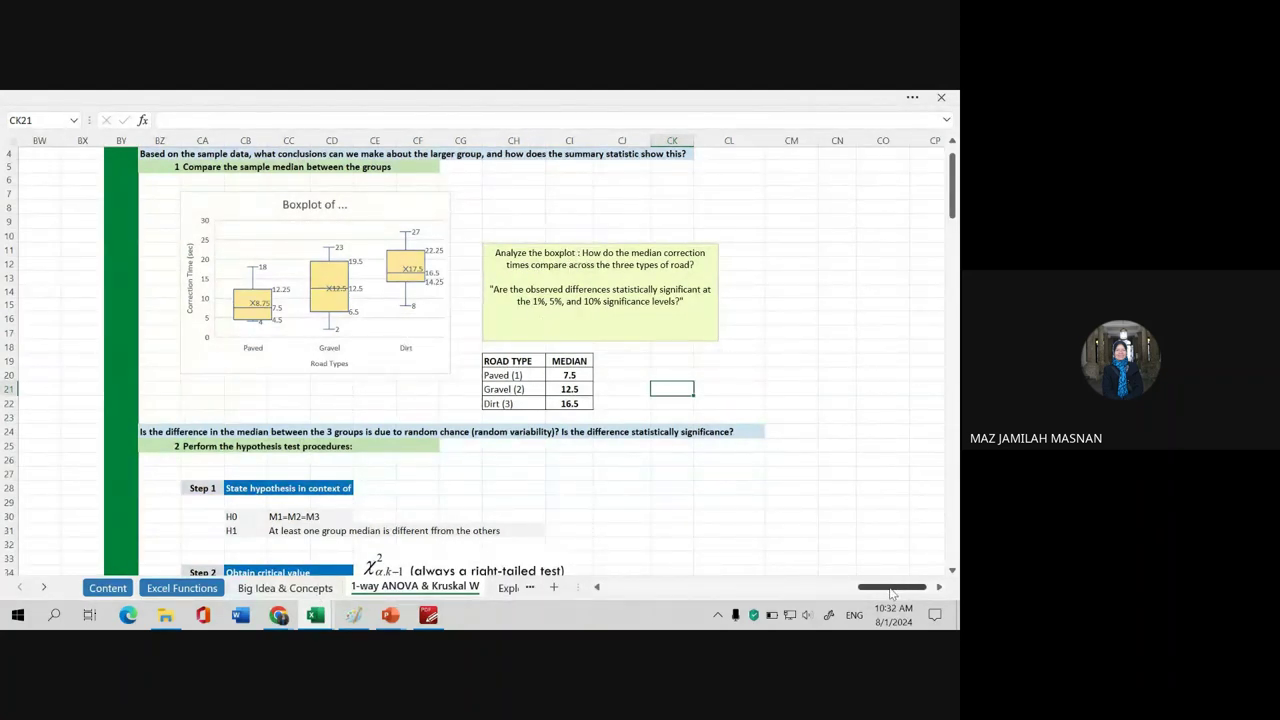
drag(893, 589, 679, 593)
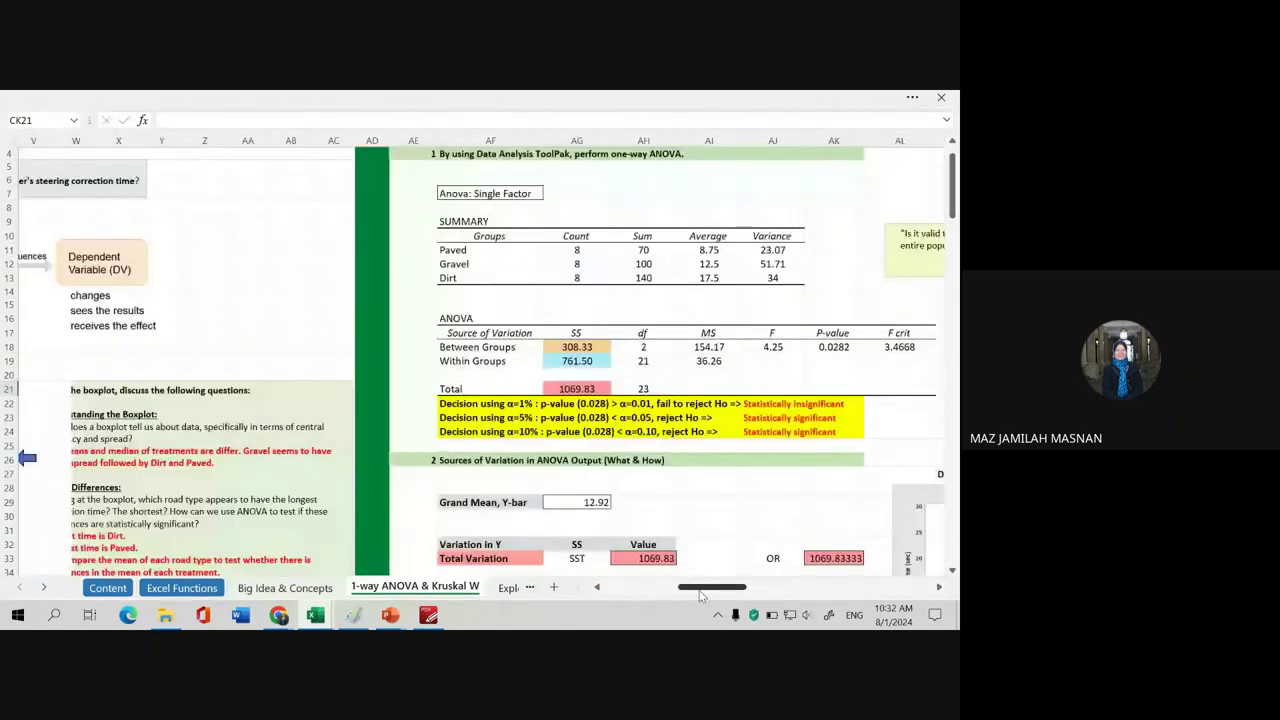
scroll(461, 306, down, 4)
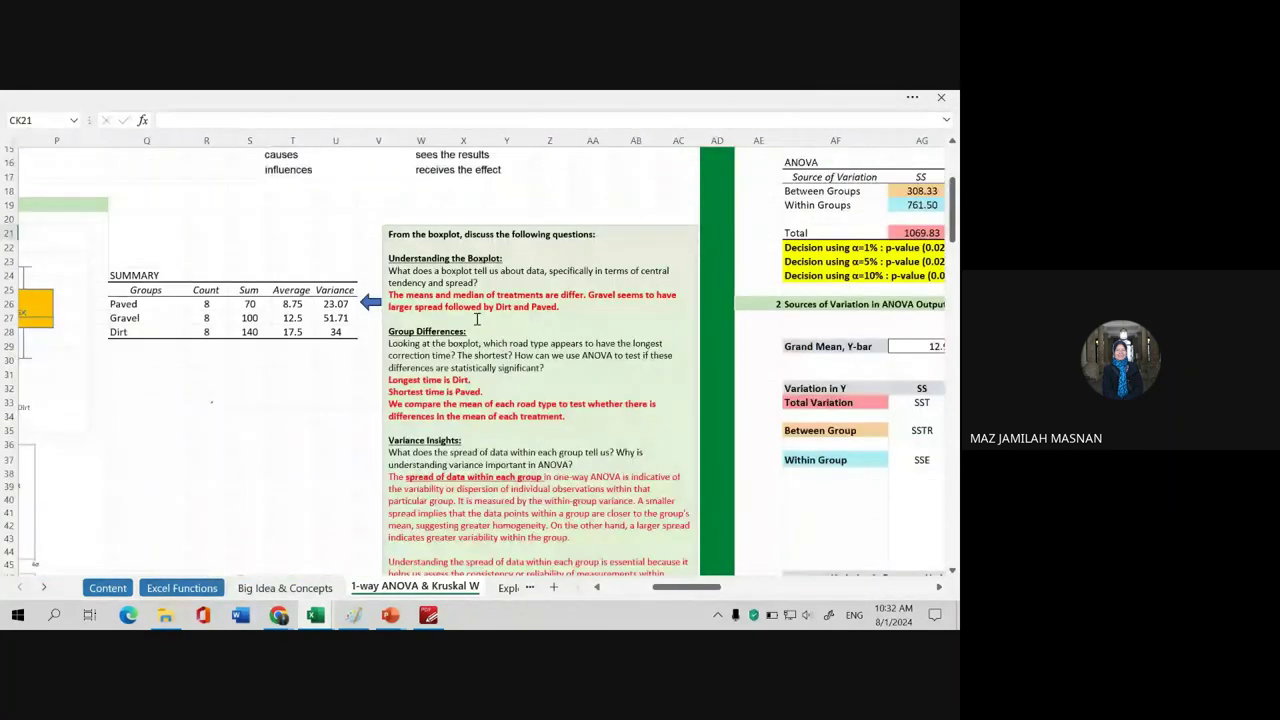
mouse_move(702, 590)
mouse_down()
mouse_move(869, 586)
mouse_move(903, 567)
mouse_up()
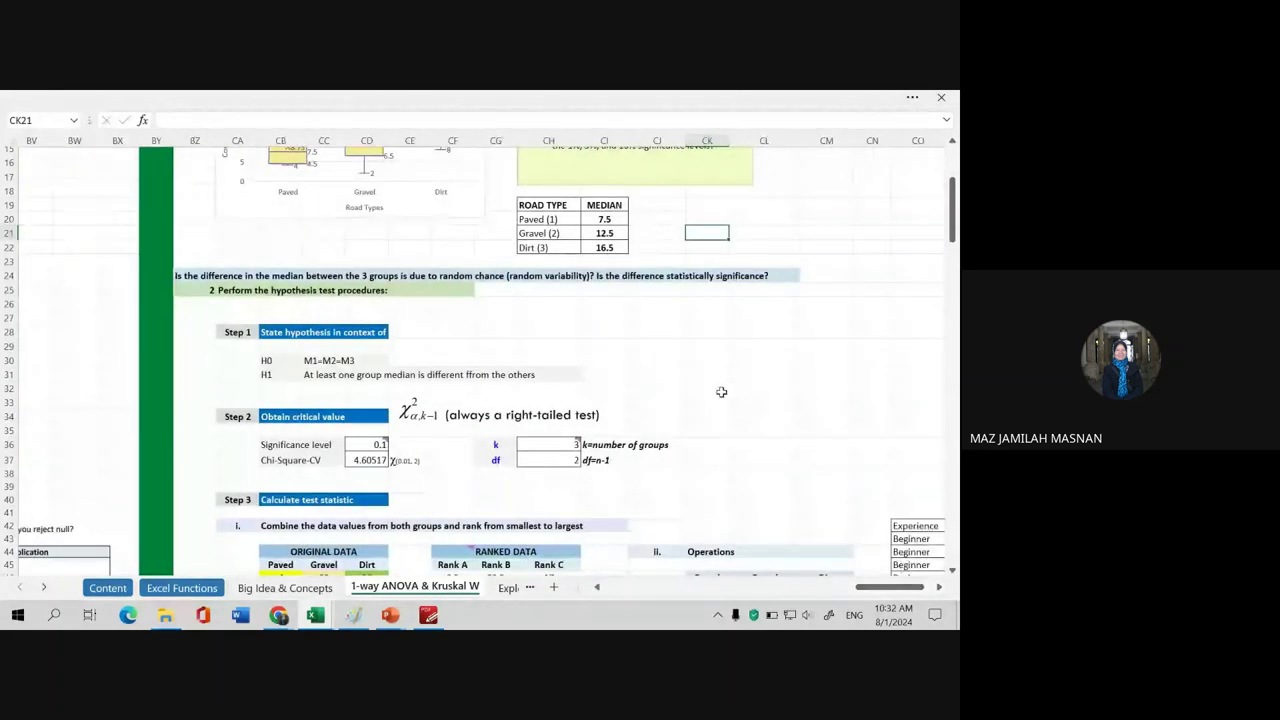
scroll(733, 367, down, 1)
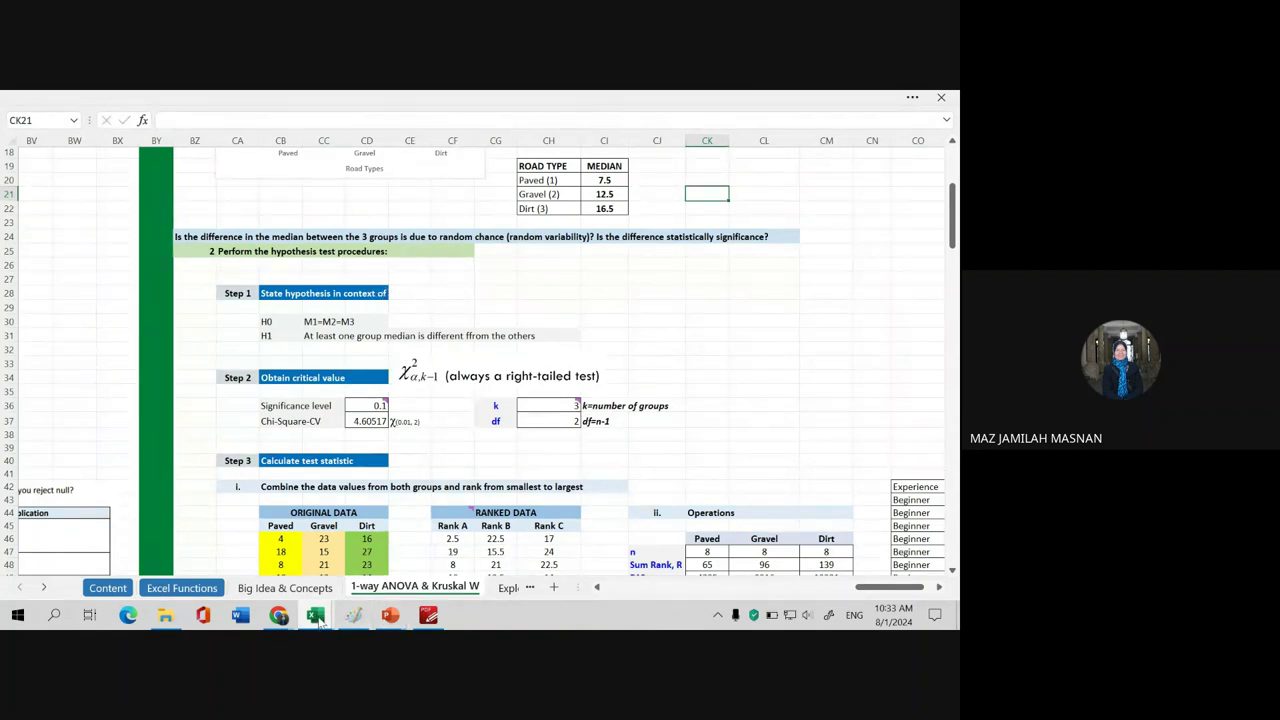
- Bring up the Kruskal Wallis slides, present from Example 4.7, and advance to Solution 4.7
mouse_move(391, 619)
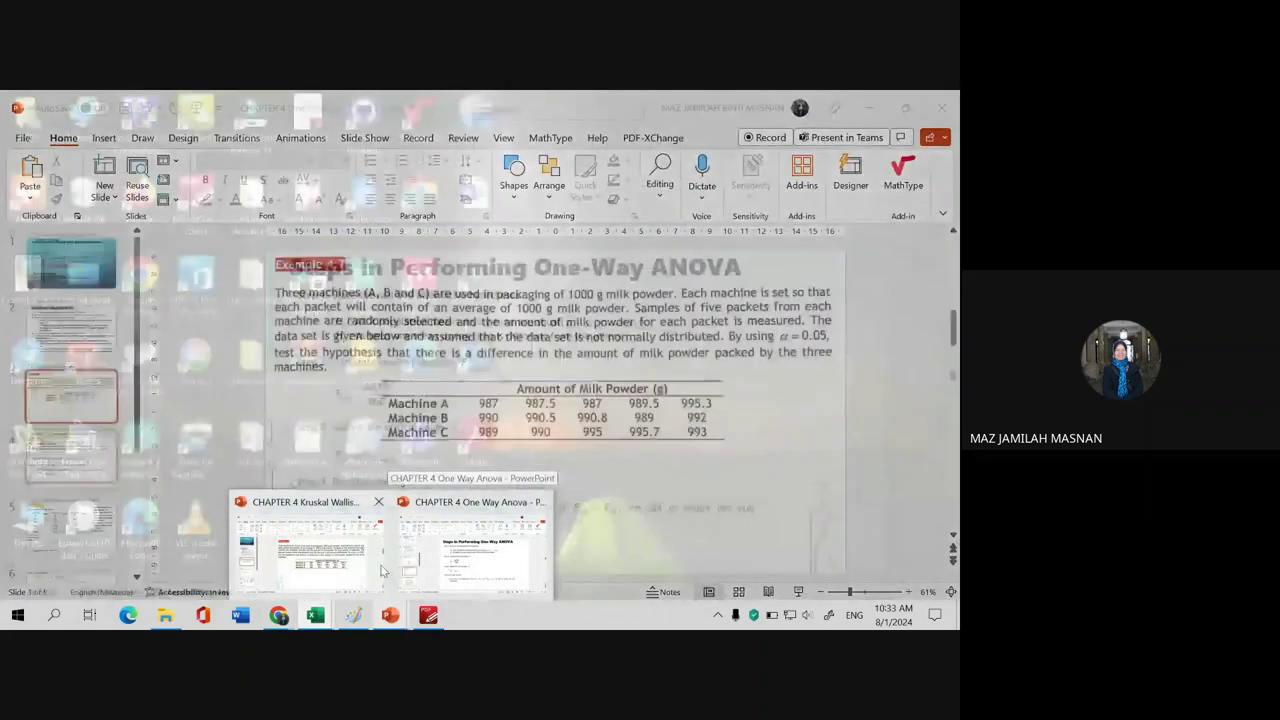
click(382, 571)
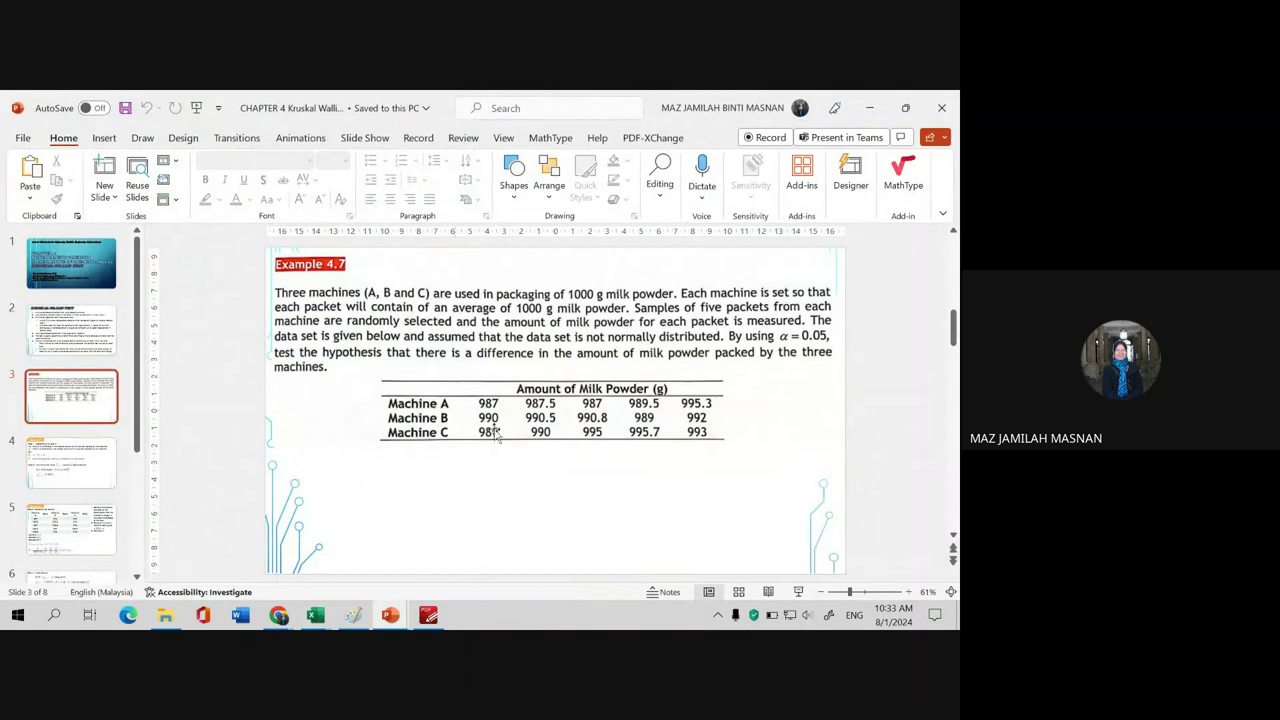
click(798, 592)
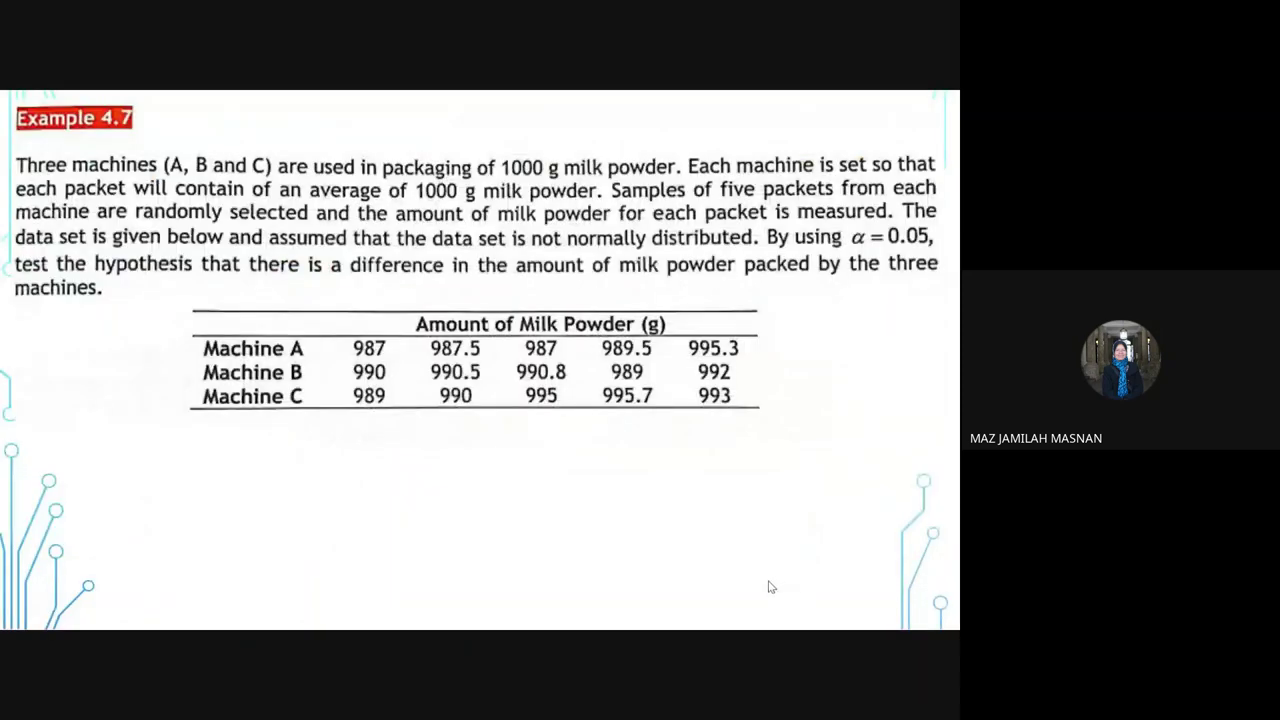
click(770, 587)
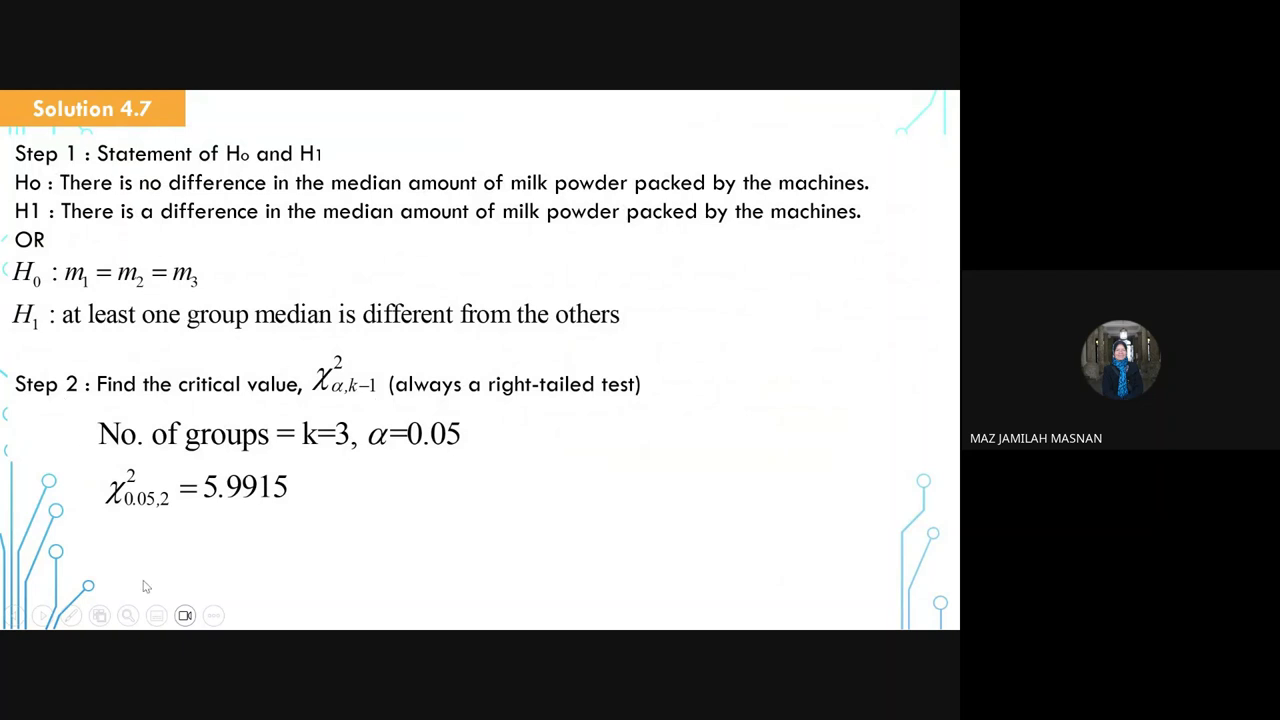
- Switch to the red pen and sketch an axis and right-skewed chi-square curve below Step 2
click(71, 615)
click(66, 476)
click(71, 615)
click(36, 493)
drag(460, 580, 808, 581)
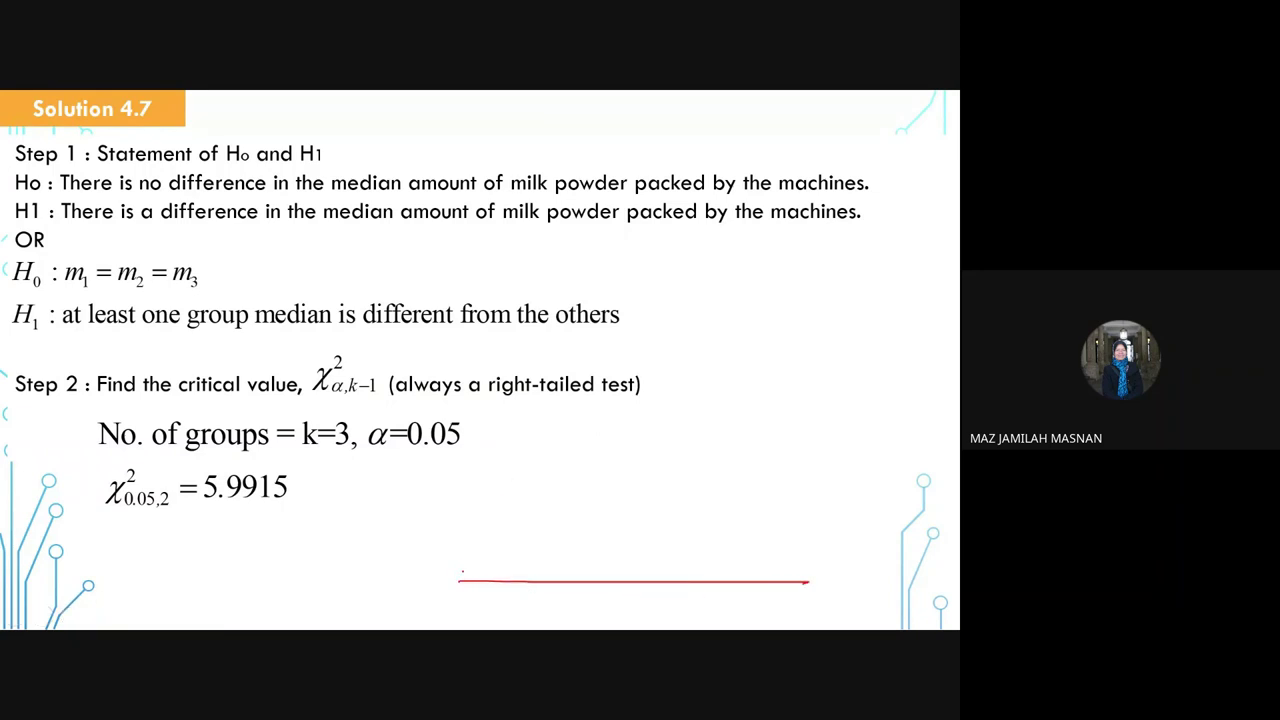
mouse_move(461, 571)
mouse_down()
mouse_move(567, 477)
mouse_move(778, 568)
mouse_up()
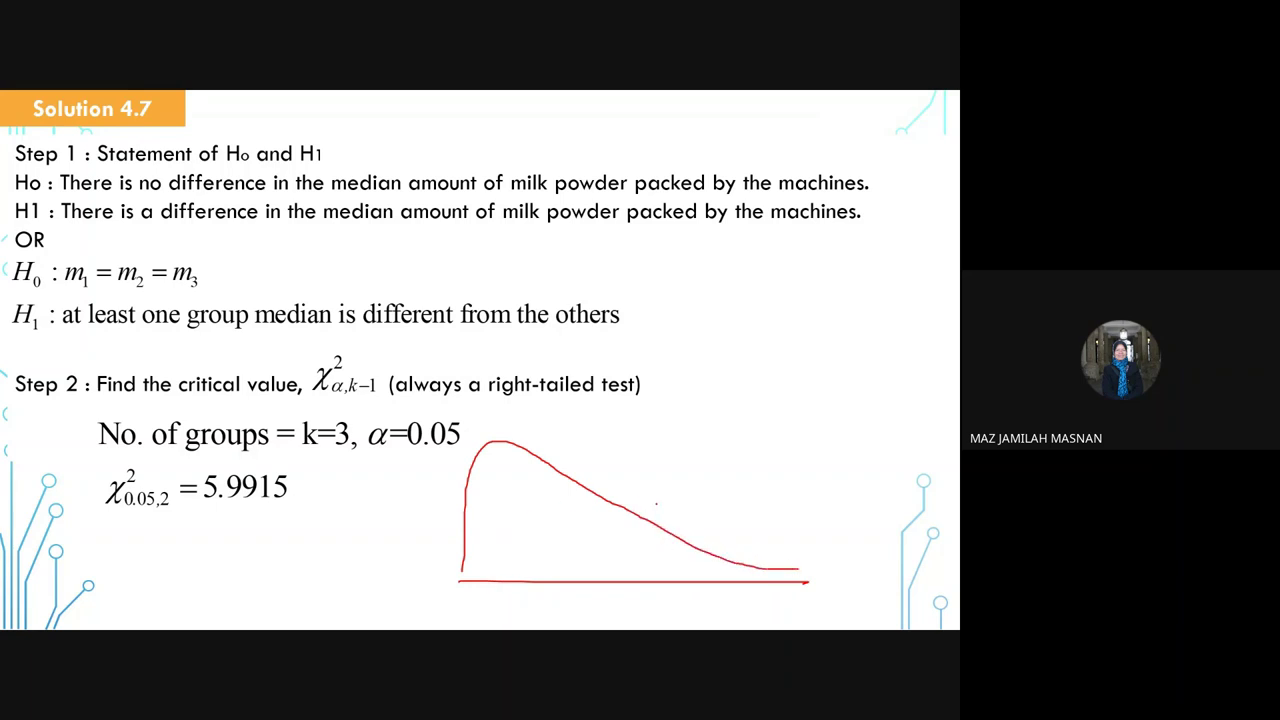
- Mark the critical-value line, check off α = 0.05 and k−1, then advance to Step 3
mouse_move(656, 504)
mouse_down()
mouse_move(656, 590)
mouse_move(608, 613)
mouse_move(692, 608)
mouse_up()
drag(706, 600, 707, 612)
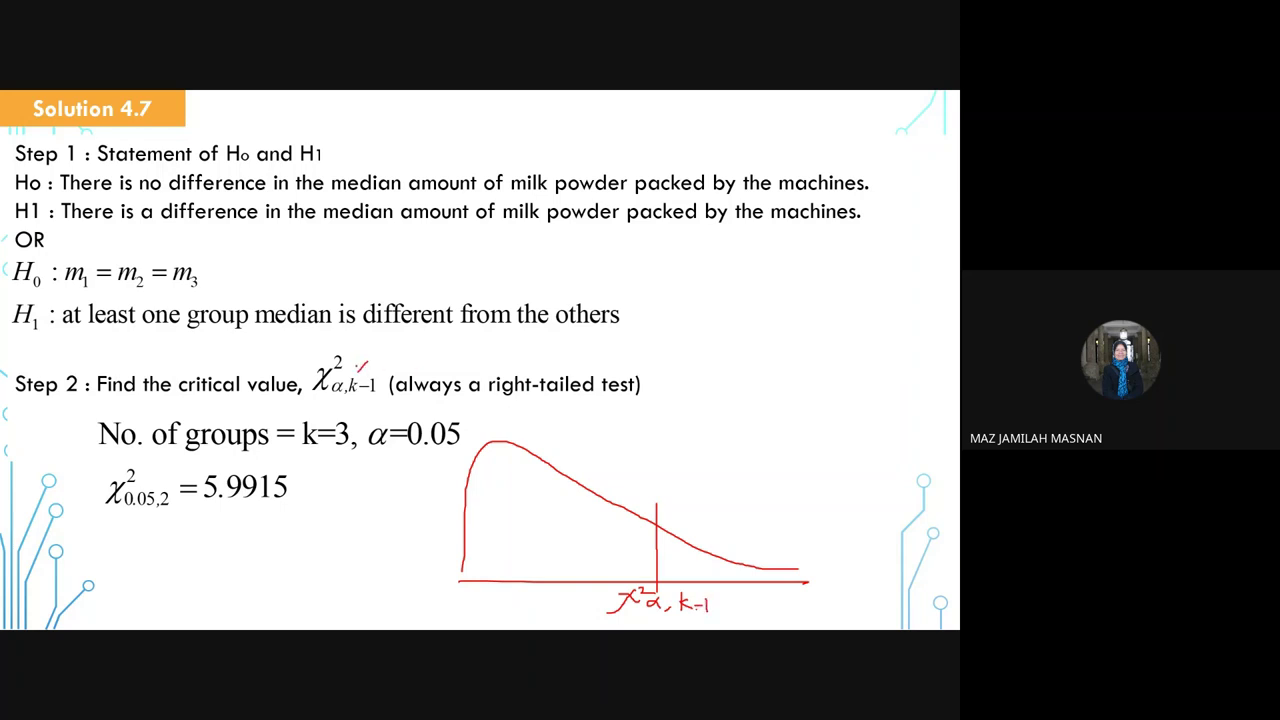
mouse_move(359, 366)
mouse_down()
mouse_move(356, 381)
mouse_move(388, 376)
mouse_move(394, 353)
mouse_move(432, 366)
mouse_move(421, 339)
mouse_move(430, 348)
mouse_up()
click(450, 343)
drag(464, 424, 481, 411)
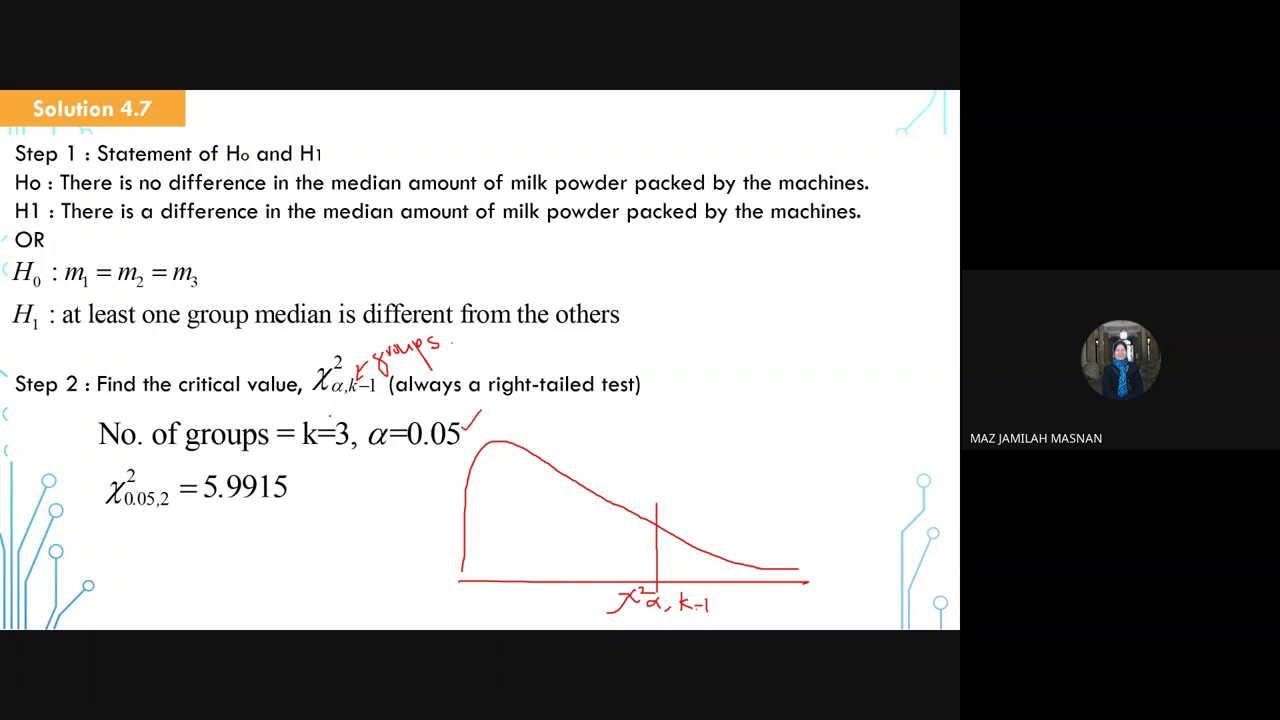
drag(331, 405, 358, 398)
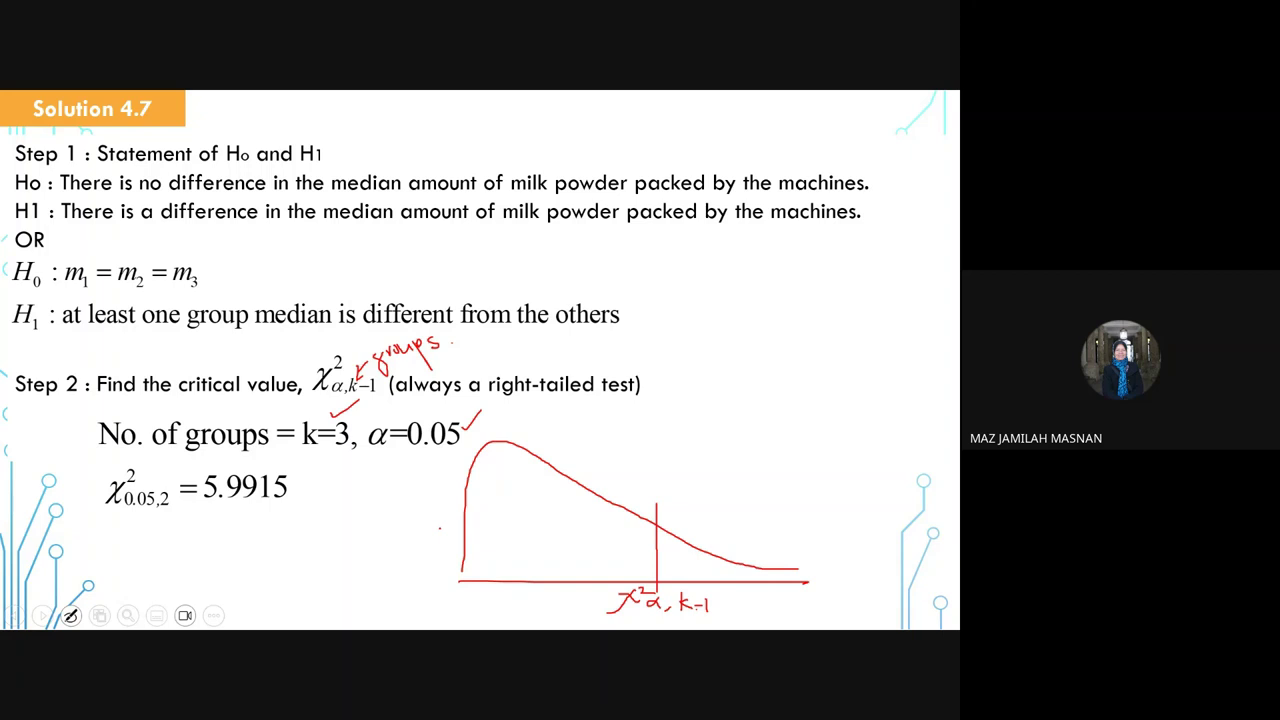
key(Right)
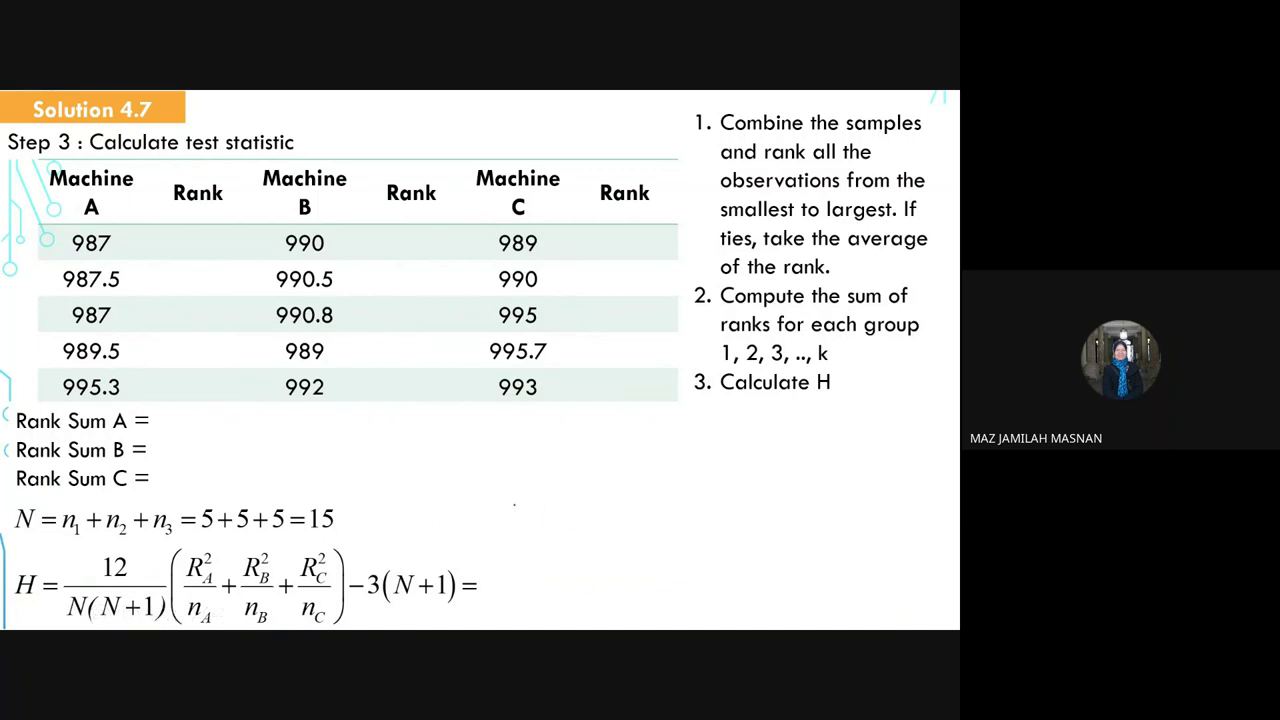
- Circle 'test statistic' and tick the first Rank cells for Machines A, B and C
mouse_move(517, 499)
mouse_down()
mouse_move(518, 521)
mouse_move(524, 509)
mouse_move(552, 514)
mouse_up()
mouse_move(217, 127)
mouse_down()
mouse_move(244, 129)
mouse_move(220, 124)
mouse_up()
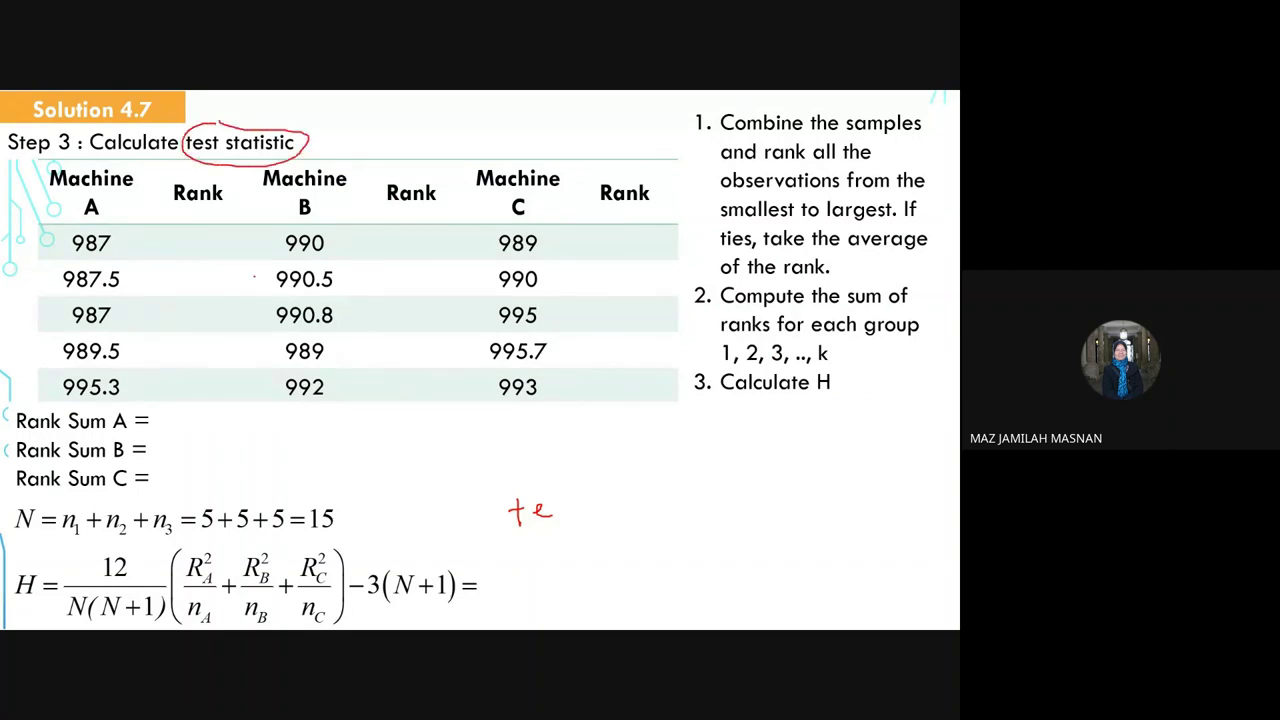
drag(166, 248, 198, 232)
drag(363, 247, 425, 218)
drag(560, 250, 598, 232)
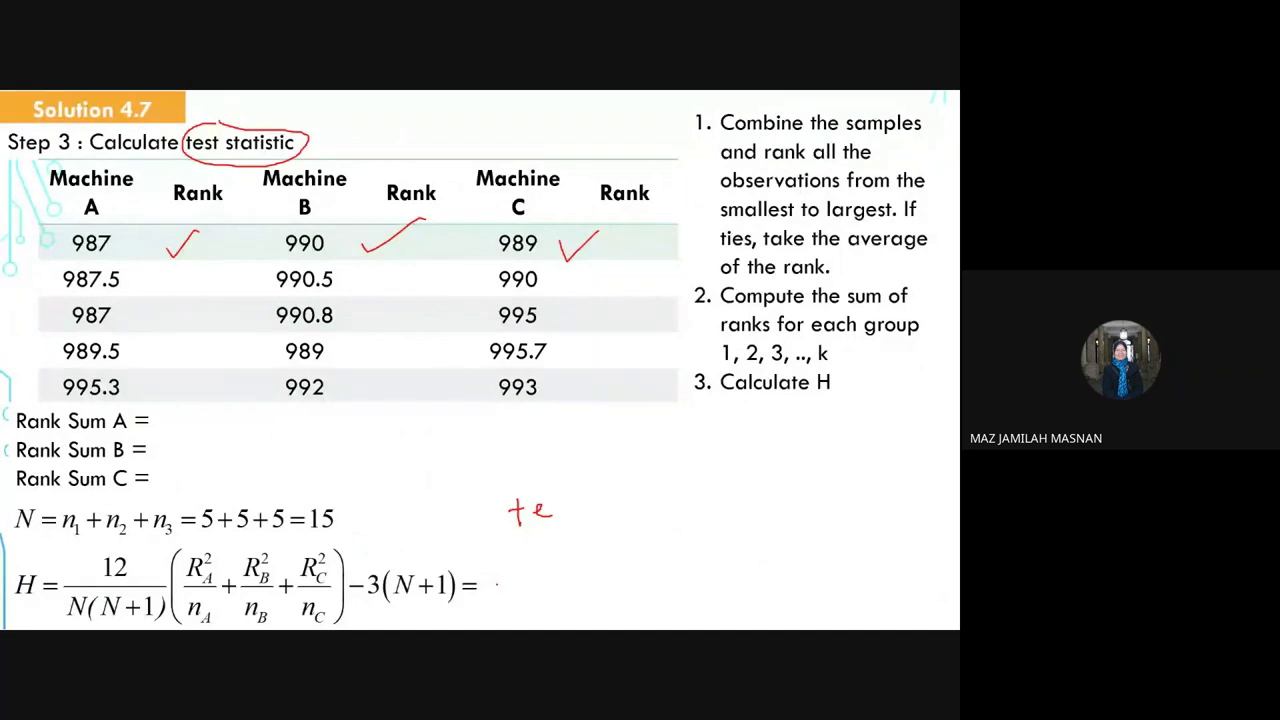
- Mark the space after the H formula and tick off steps 1, 2 and 3
mouse_move(490, 582)
mouse_down()
mouse_move(536, 574)
mouse_move(488, 582)
mouse_move(510, 590)
mouse_up()
drag(527, 605, 612, 599)
drag(676, 122, 711, 103)
drag(679, 290, 711, 283)
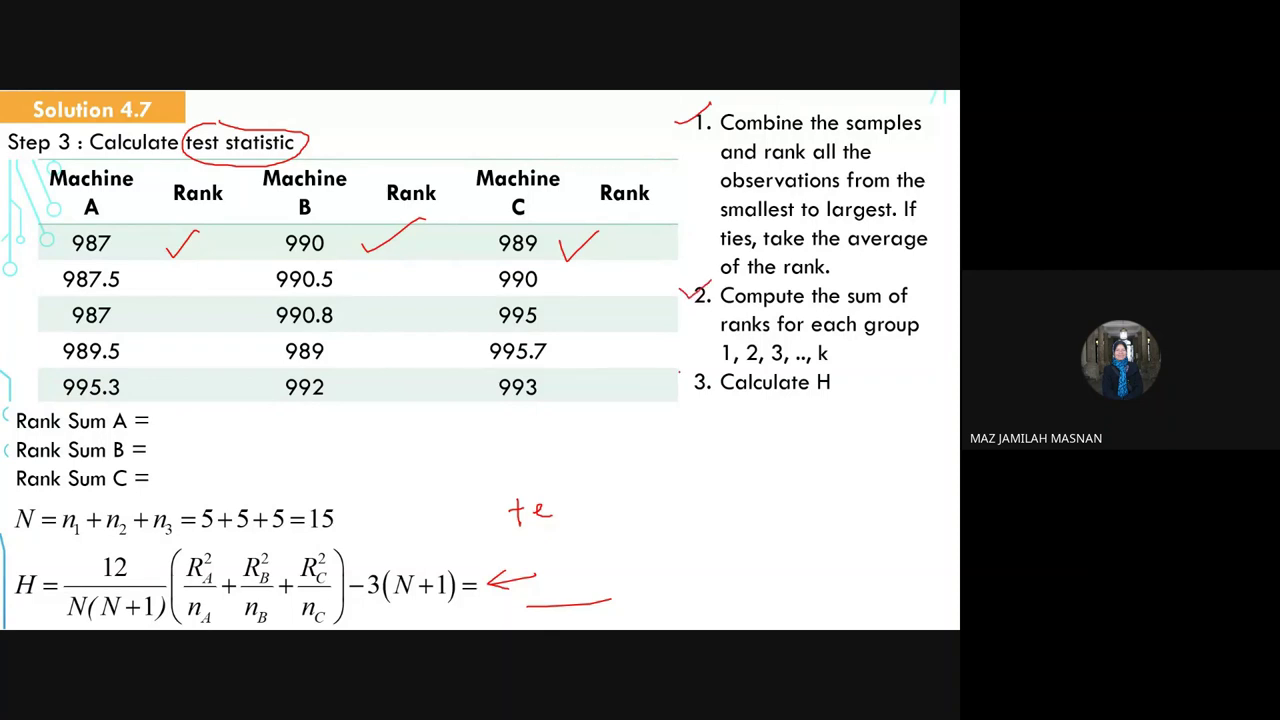
drag(681, 381, 720, 369)
- Advance to the decision slide, end the show discarding the ink, and switch to Excel
key(Right)
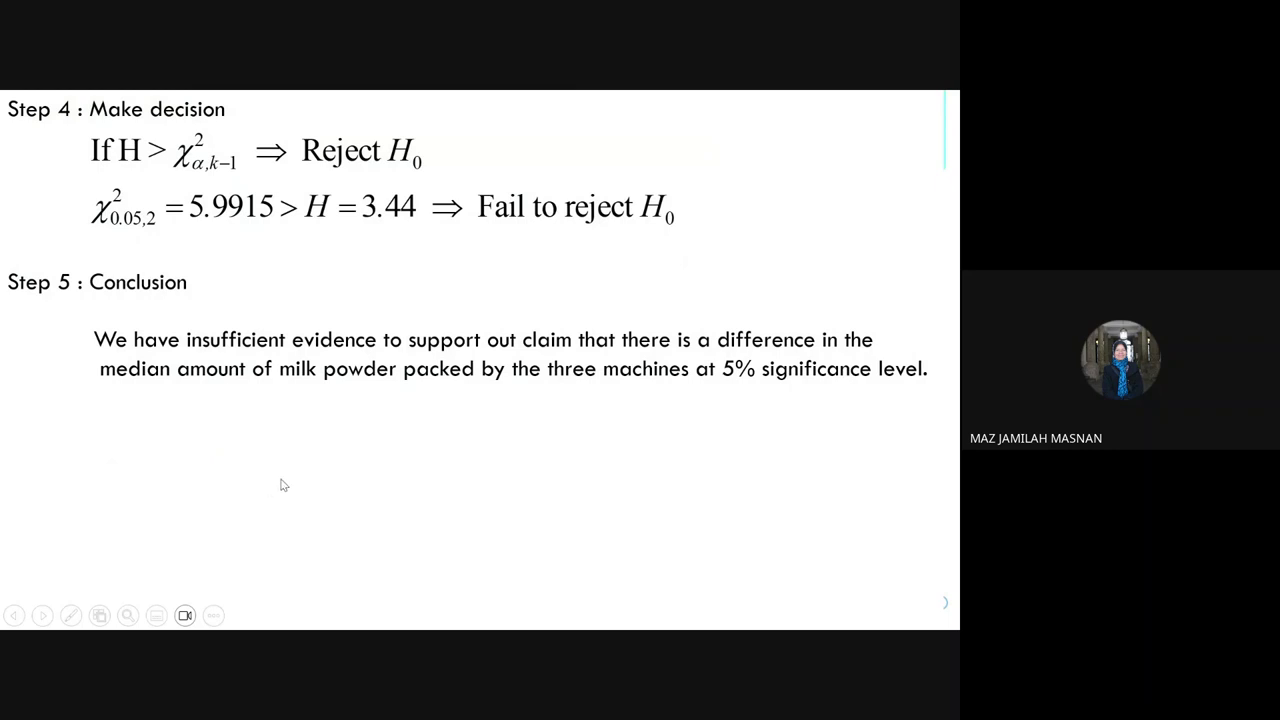
key(Escape)
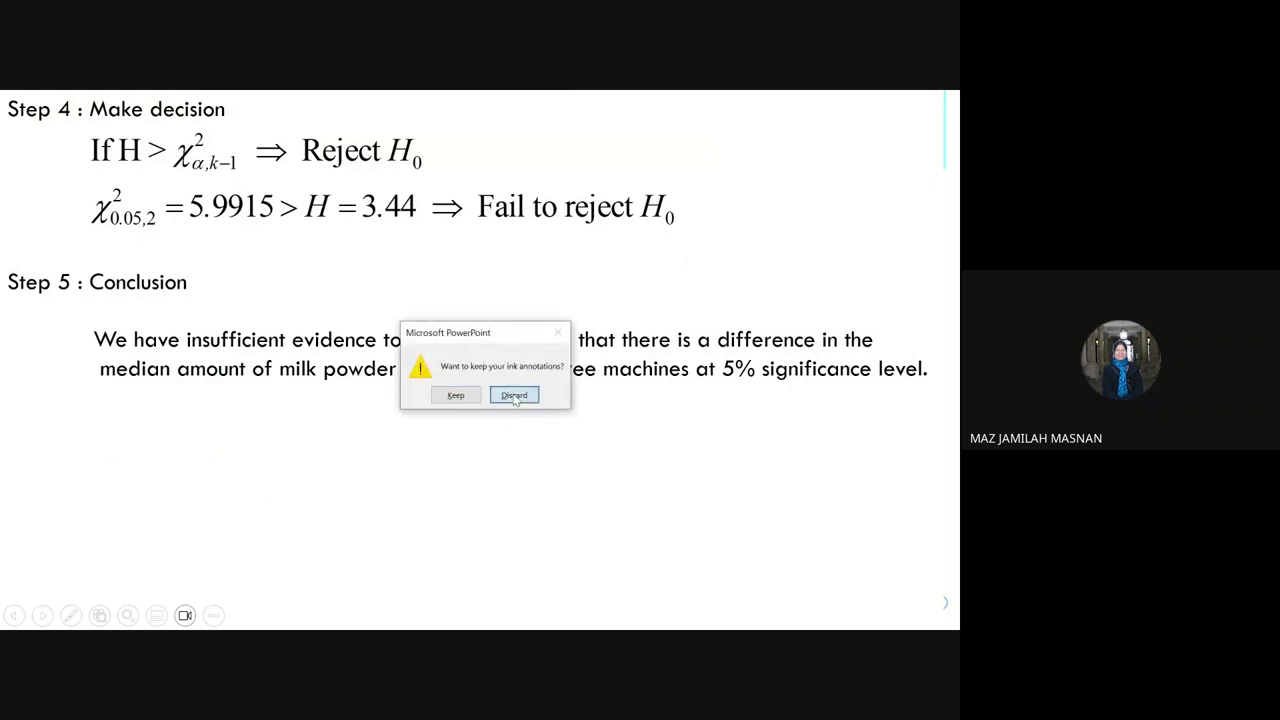
click(515, 399)
mouse_move(315, 615)
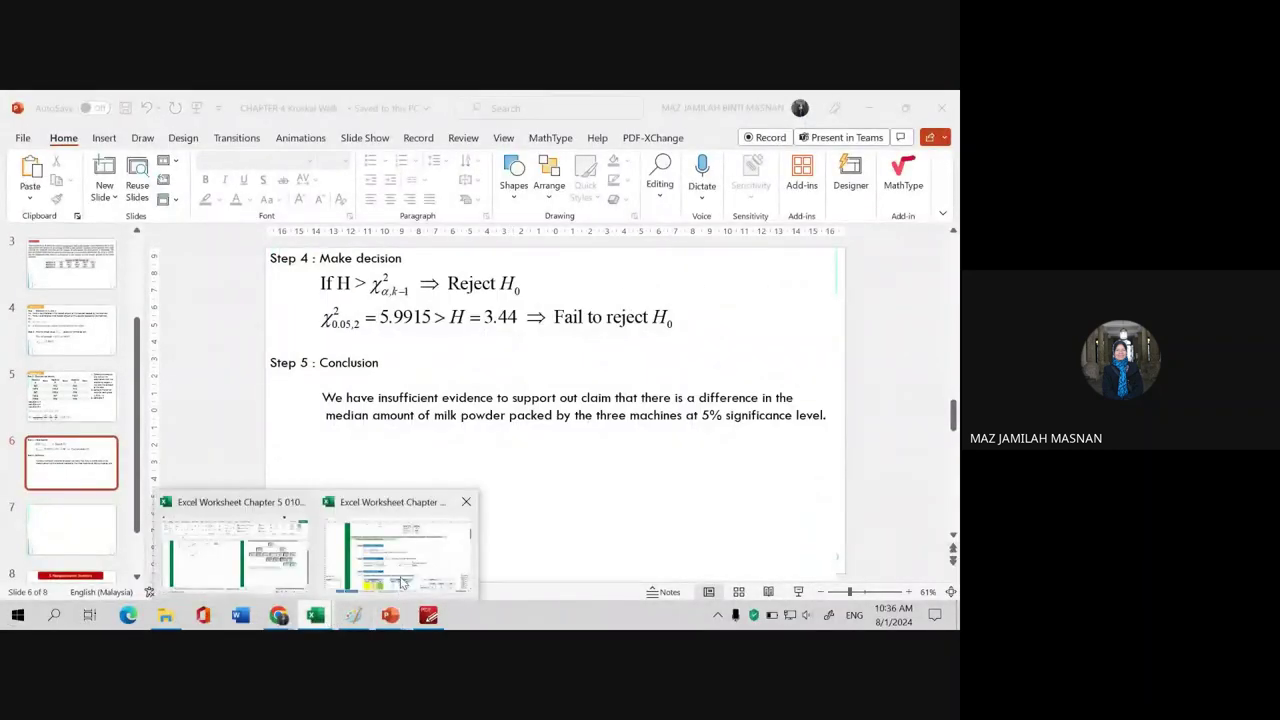
click(418, 564)
- Fix the 'ffrom' typo in cell CC31 so H1 reads 'different from the others'
click(760, 362)
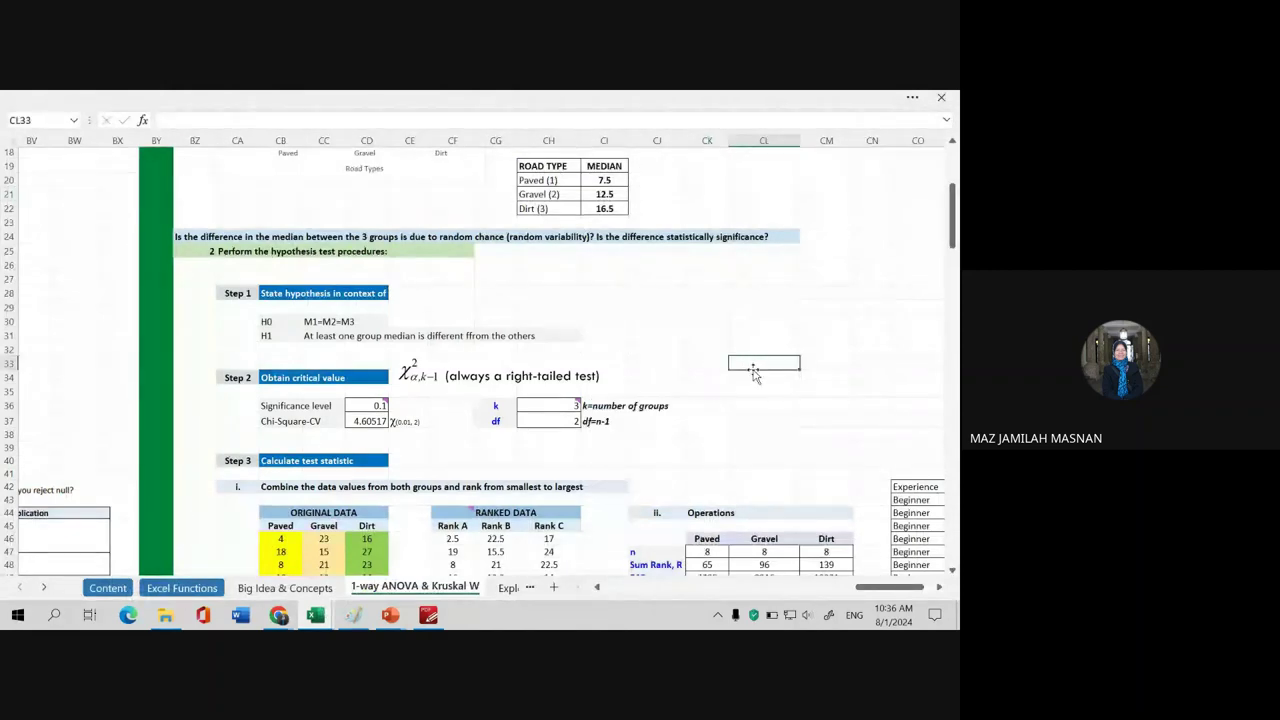
scroll(691, 358, up, 5)
scroll(731, 408, down, 4)
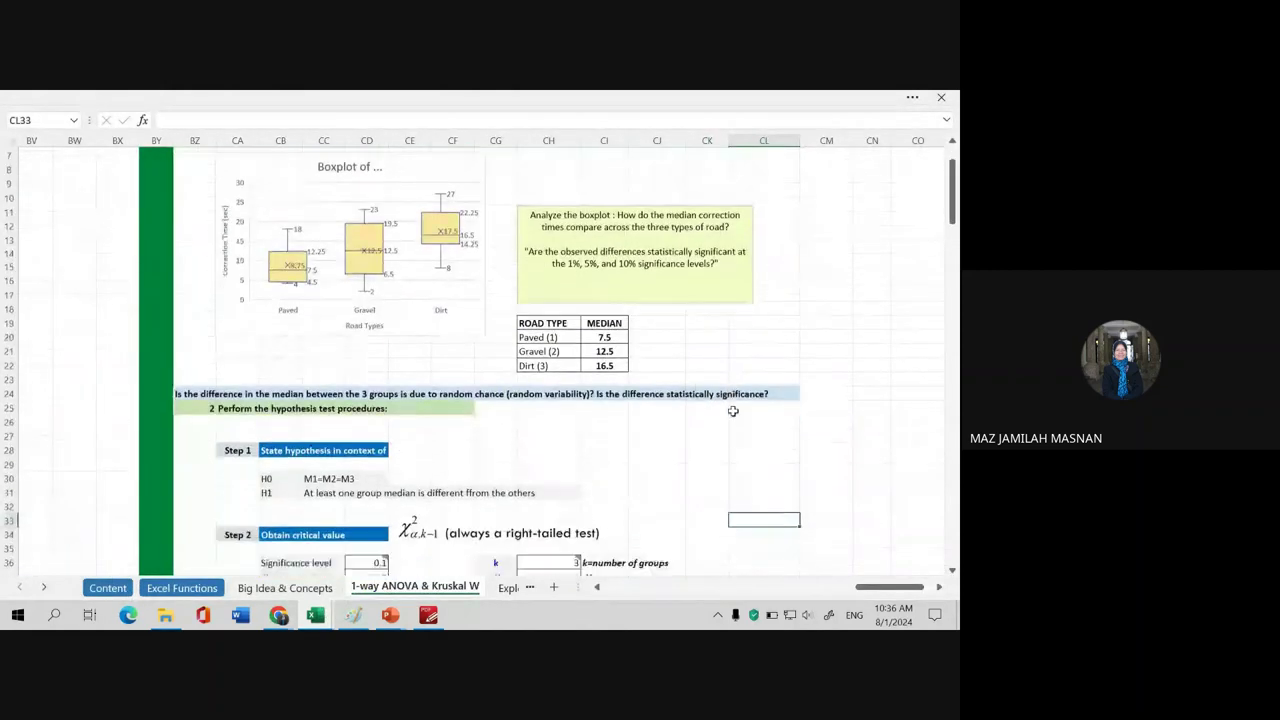
scroll(737, 413, down, 2)
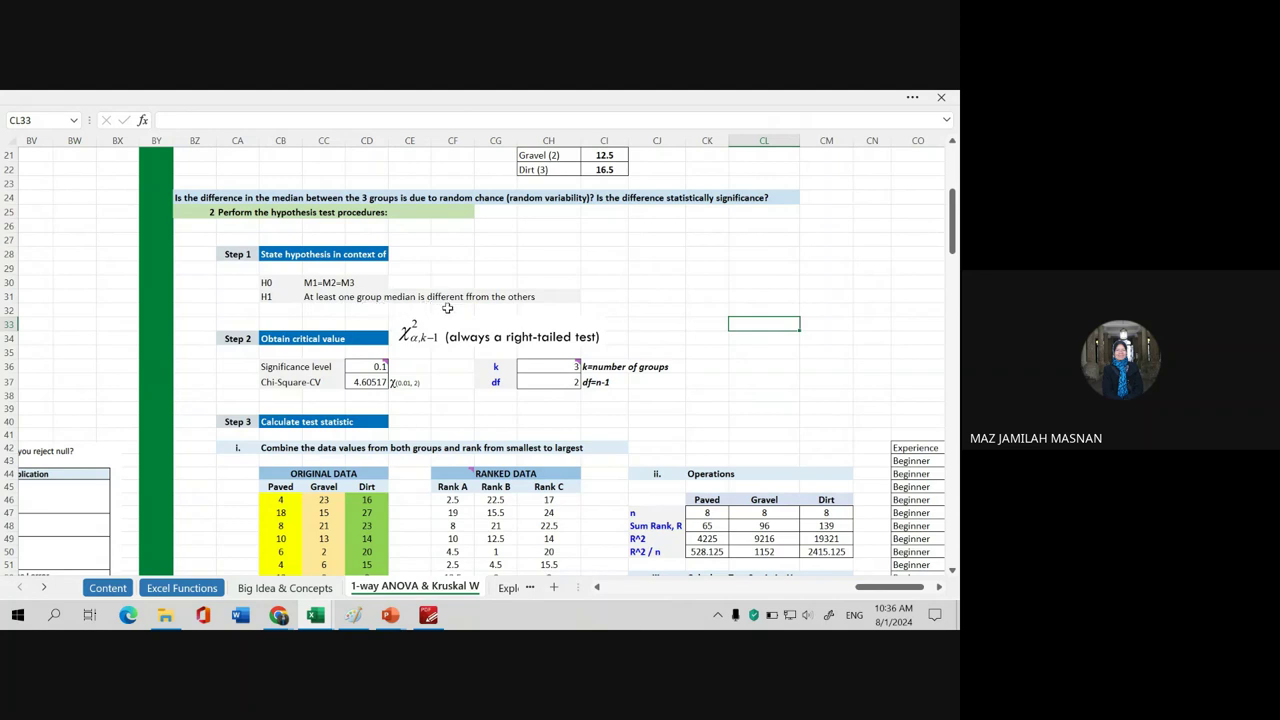
click(315, 297)
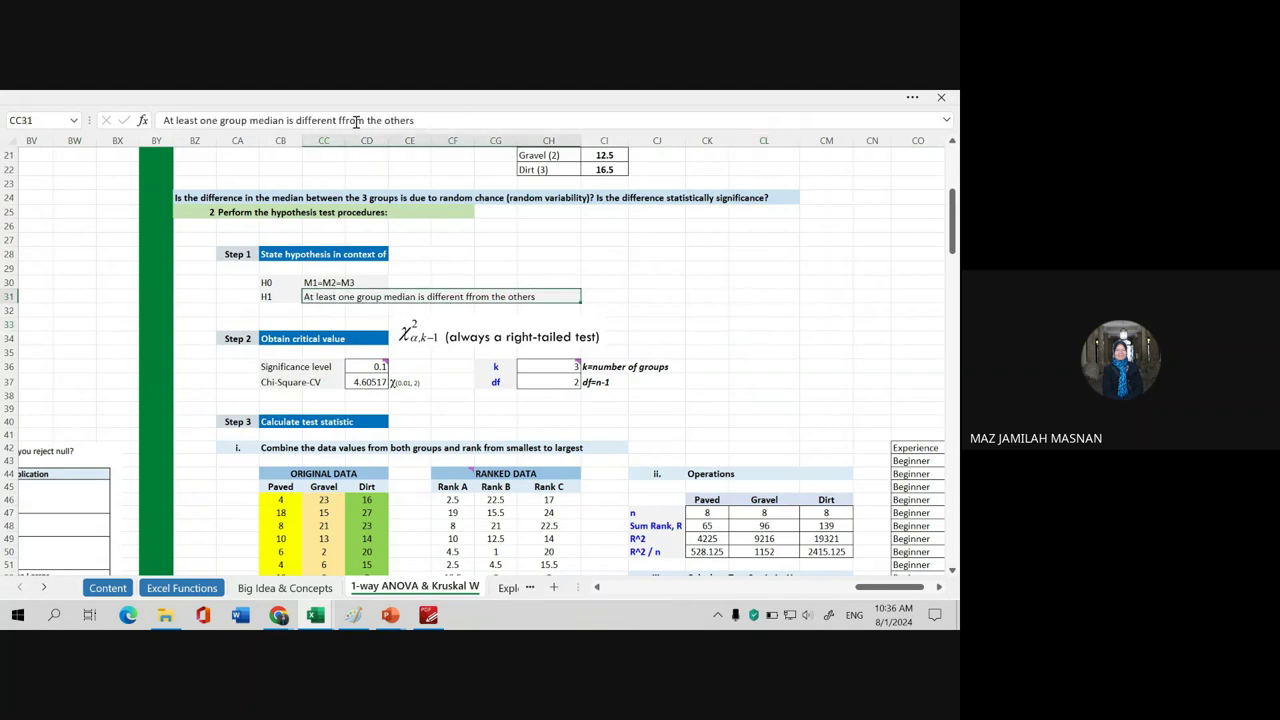
click(342, 120)
key(BackSpace)
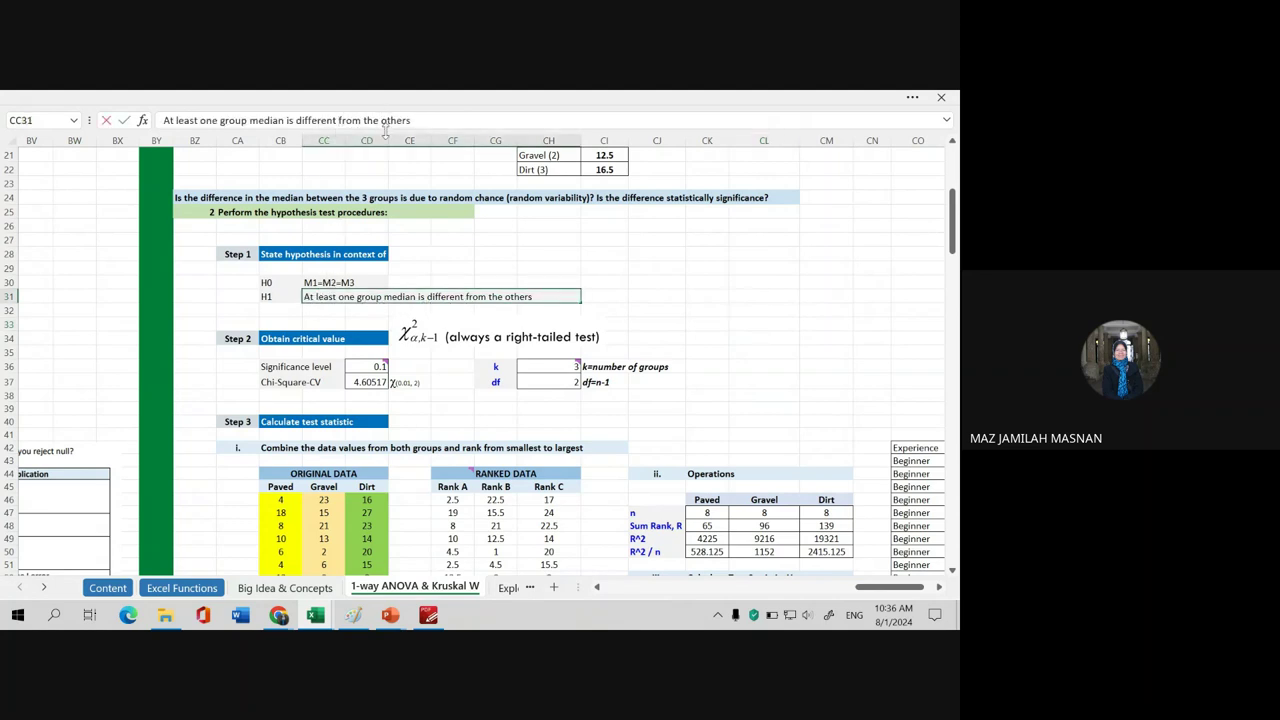
key(Return)
click(640, 310)
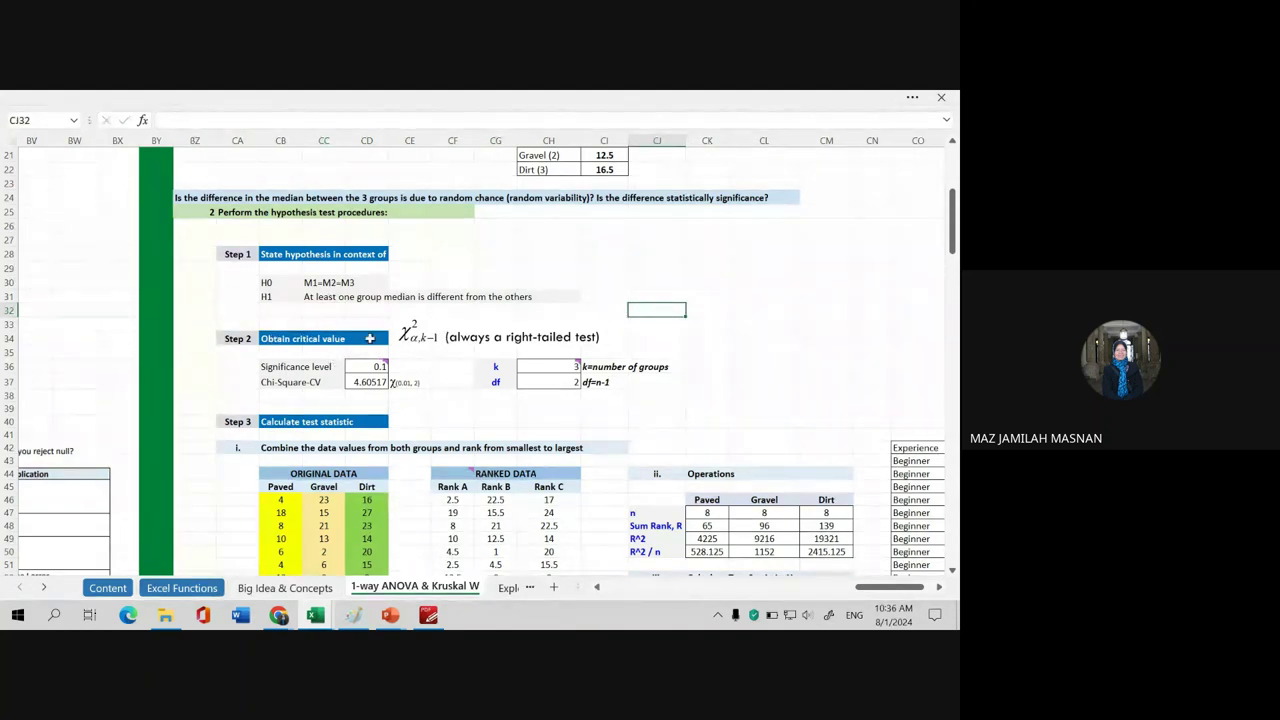
scroll(369, 338, down, 1)
mouse_move(365, 330)
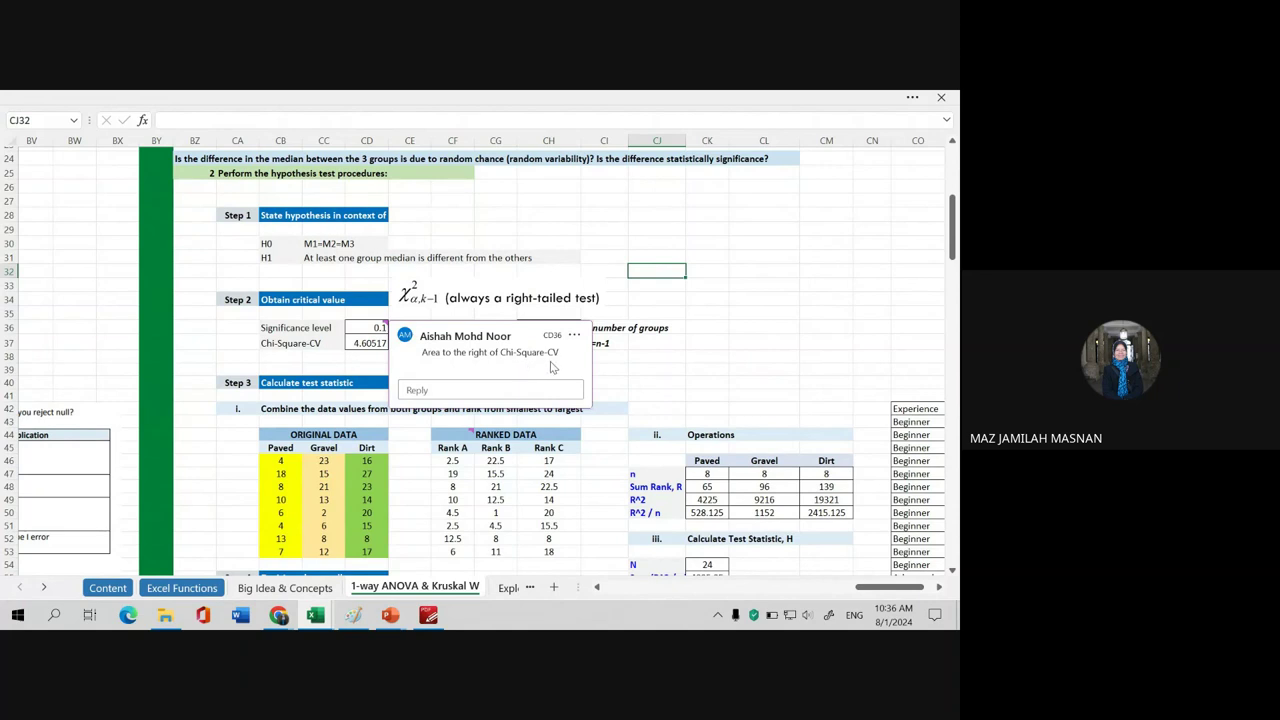
click(367, 312)
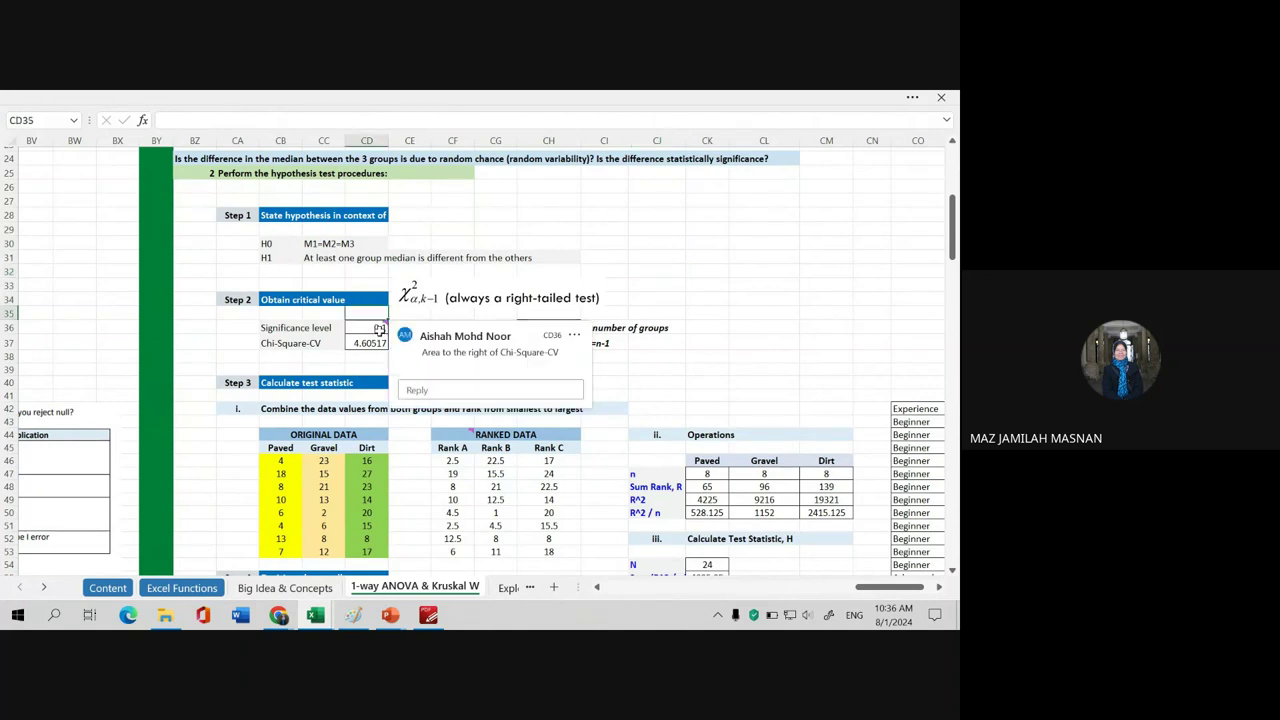
click(228, 343)
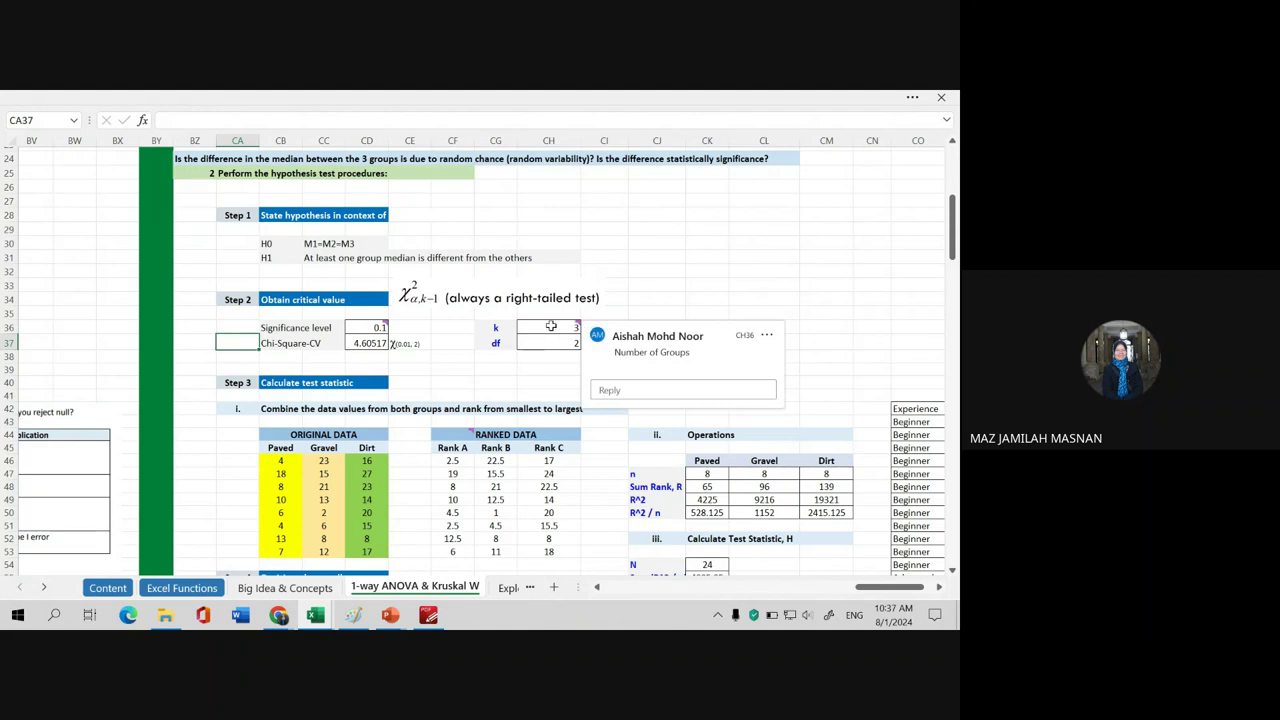
click(551, 327)
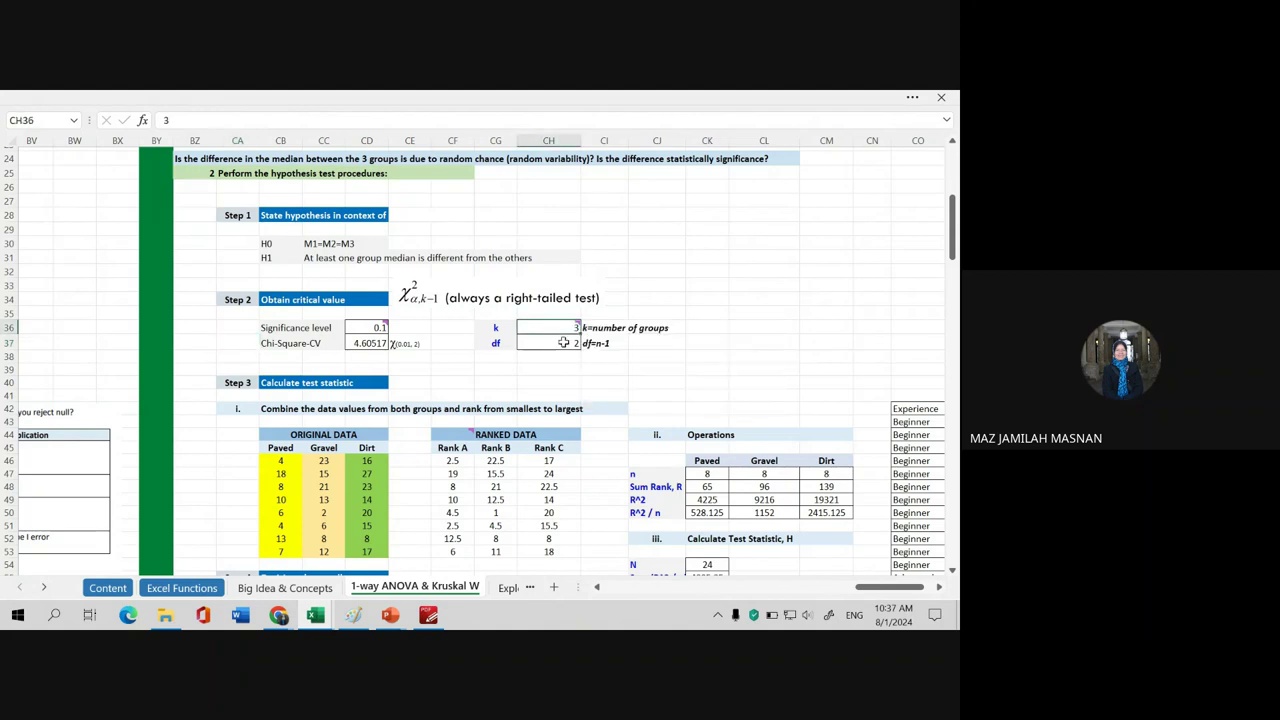
click(557, 344)
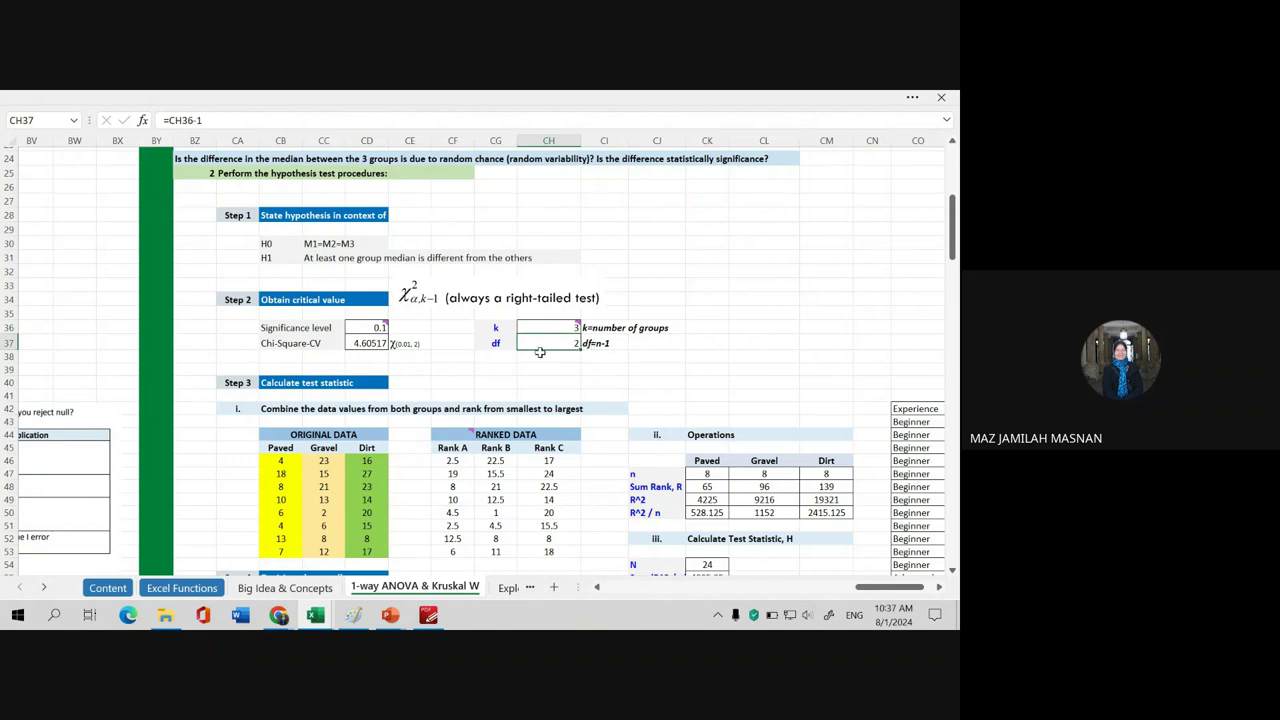
drag(479, 343, 555, 343)
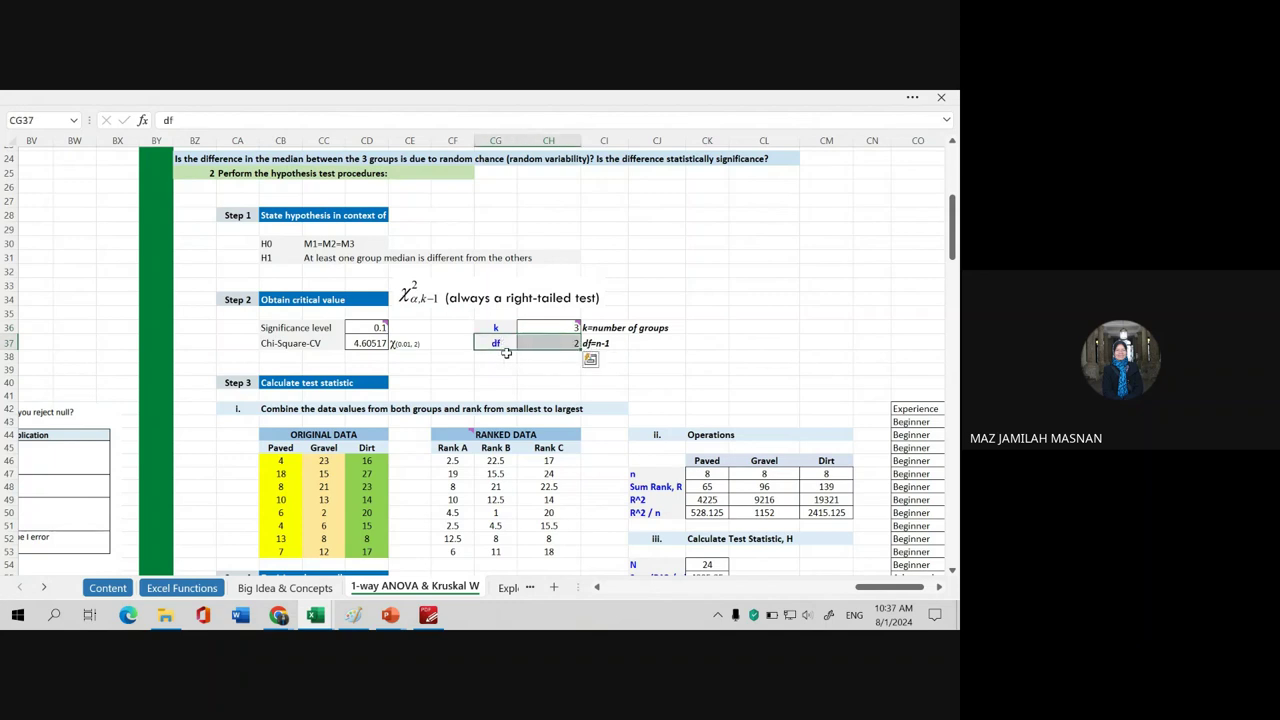
click(418, 345)
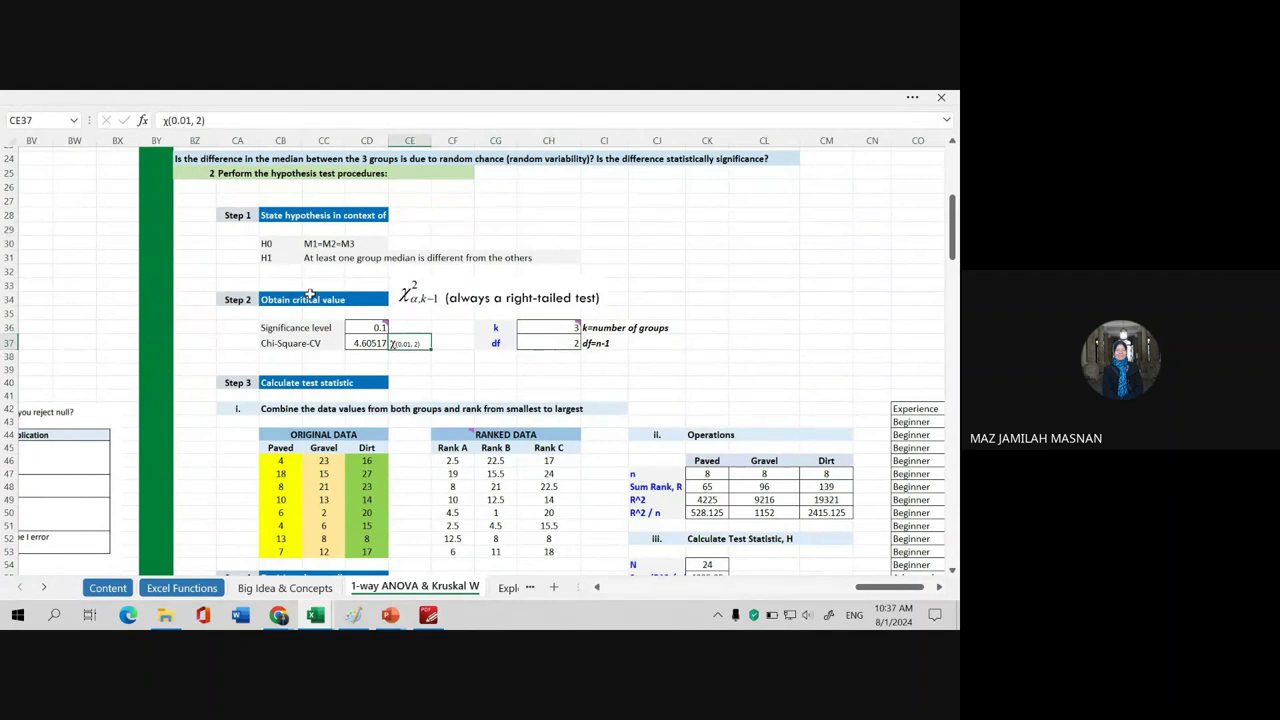
click(373, 343)
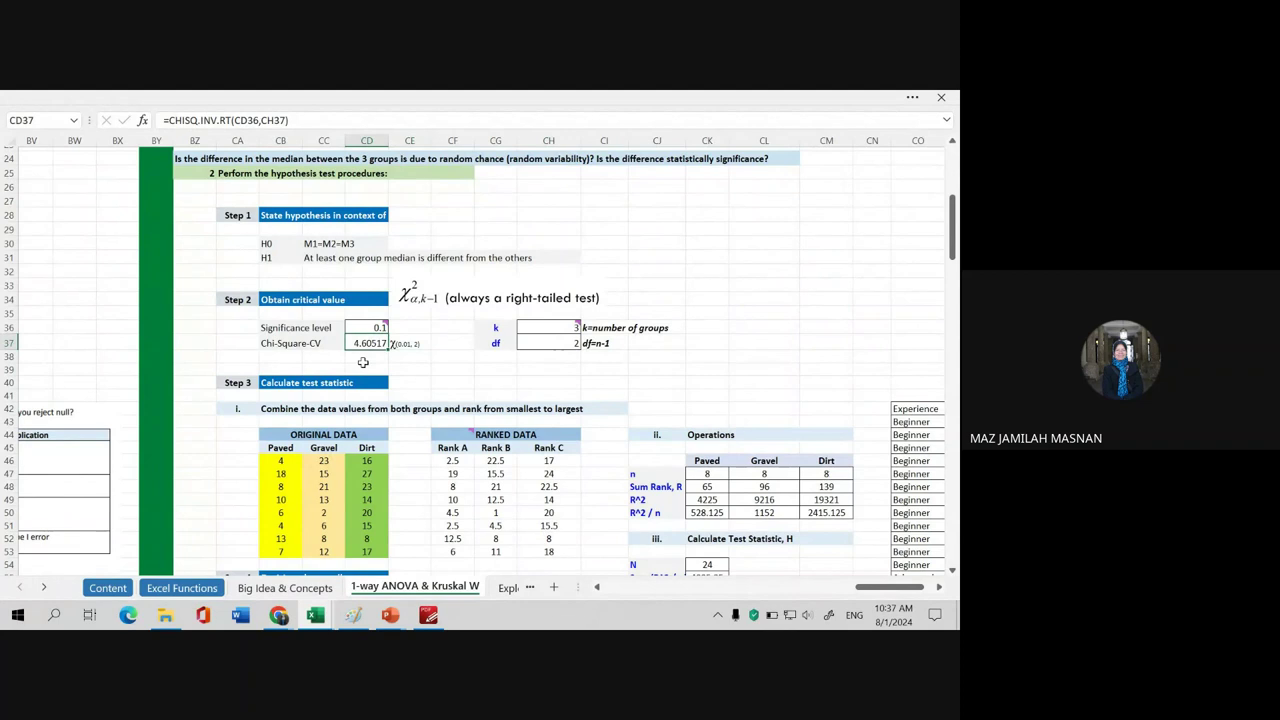
click(364, 358)
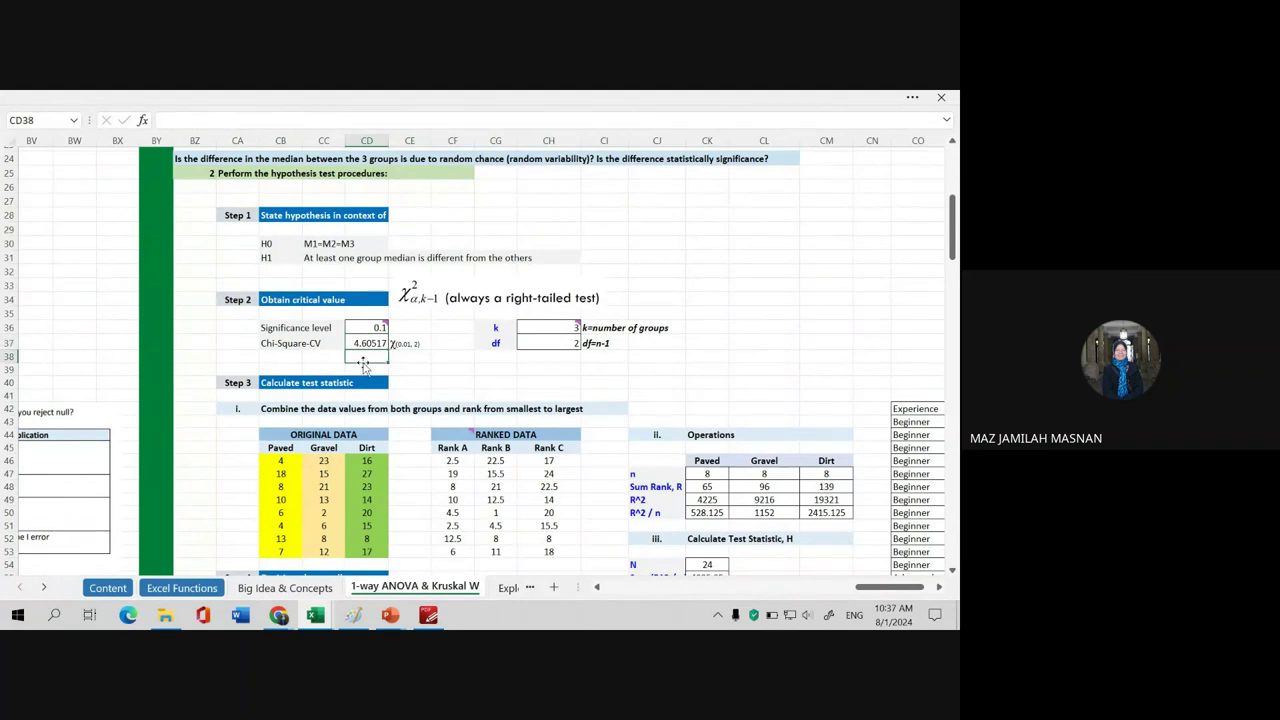
text(=)
text(chi)
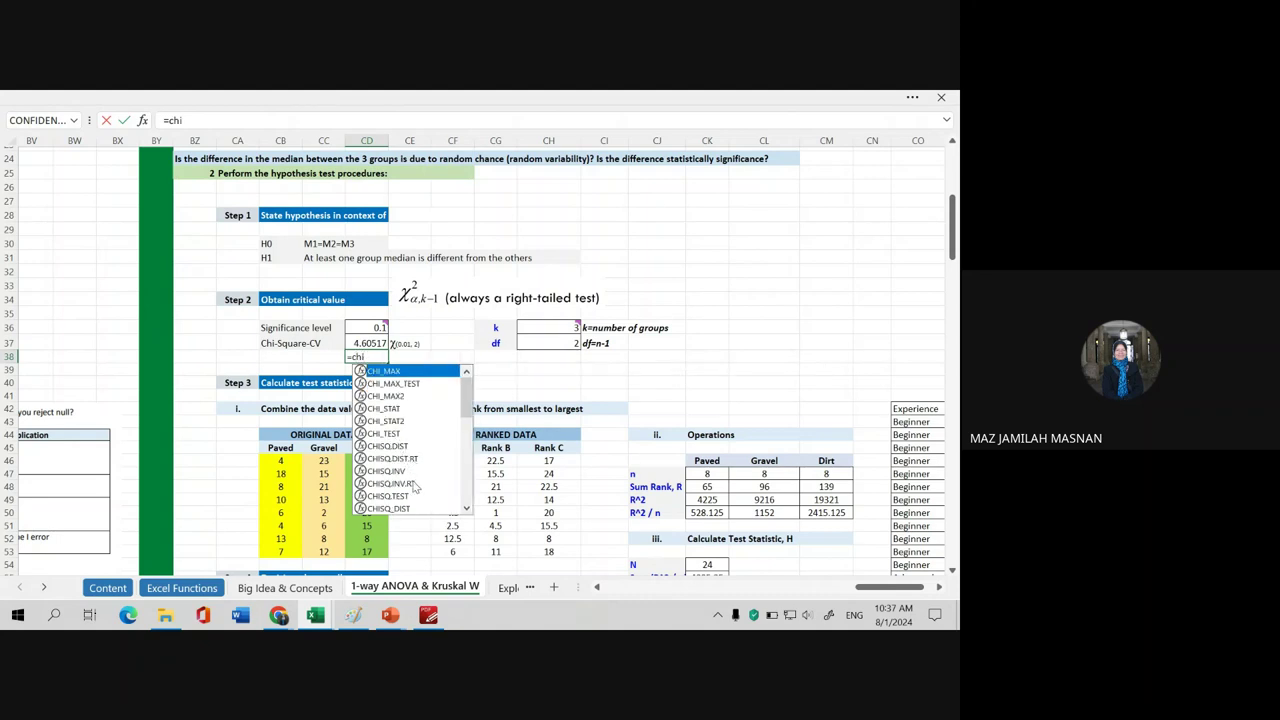
double_click(406, 484)
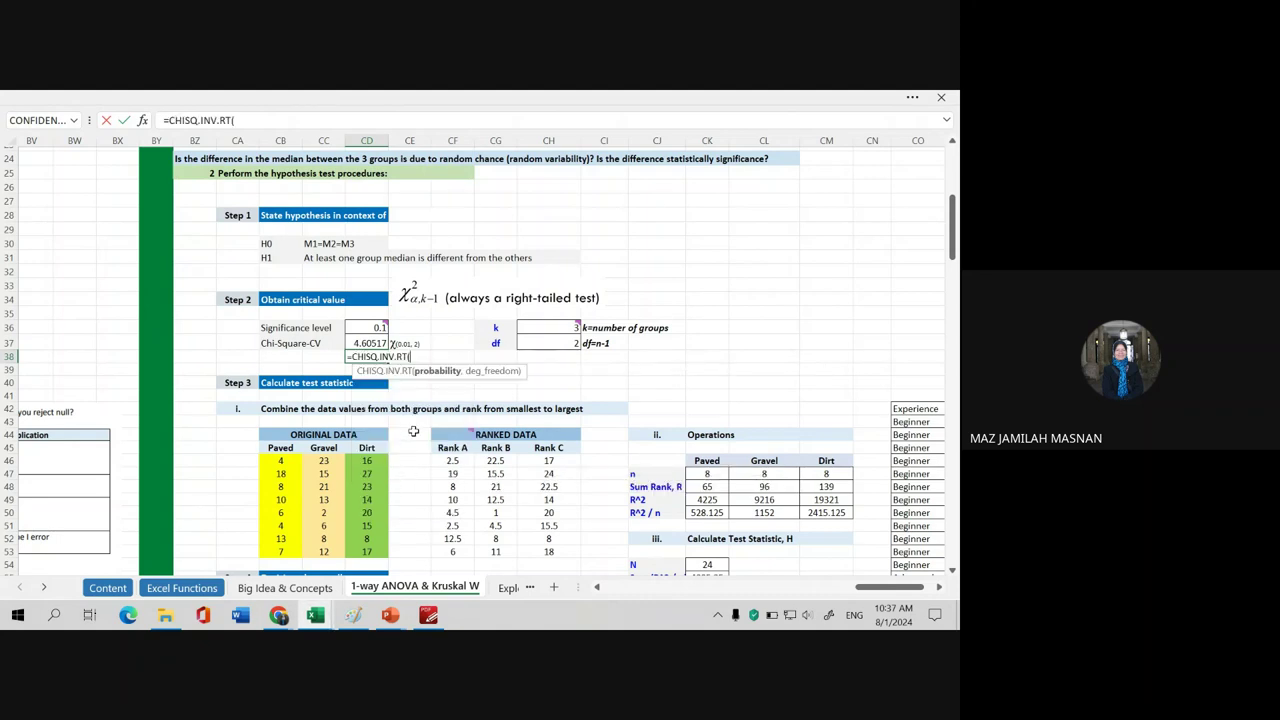
click(372, 328)
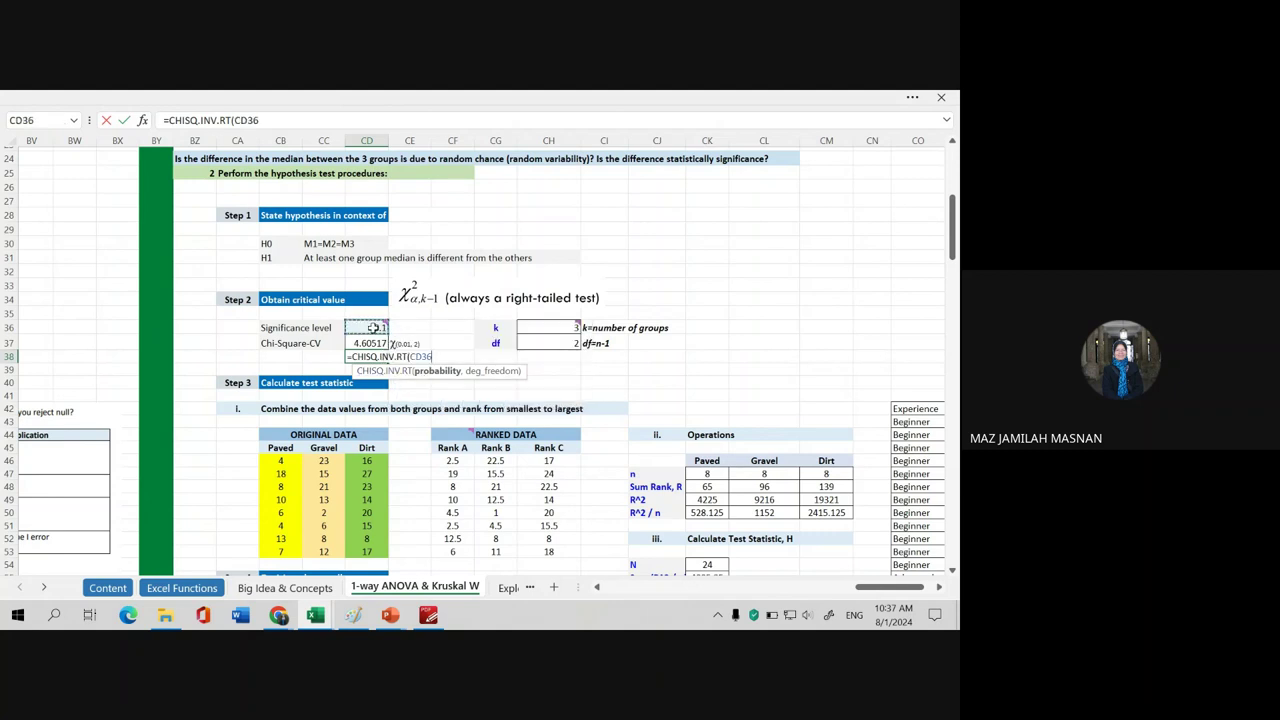
text(,)
click(539, 342)
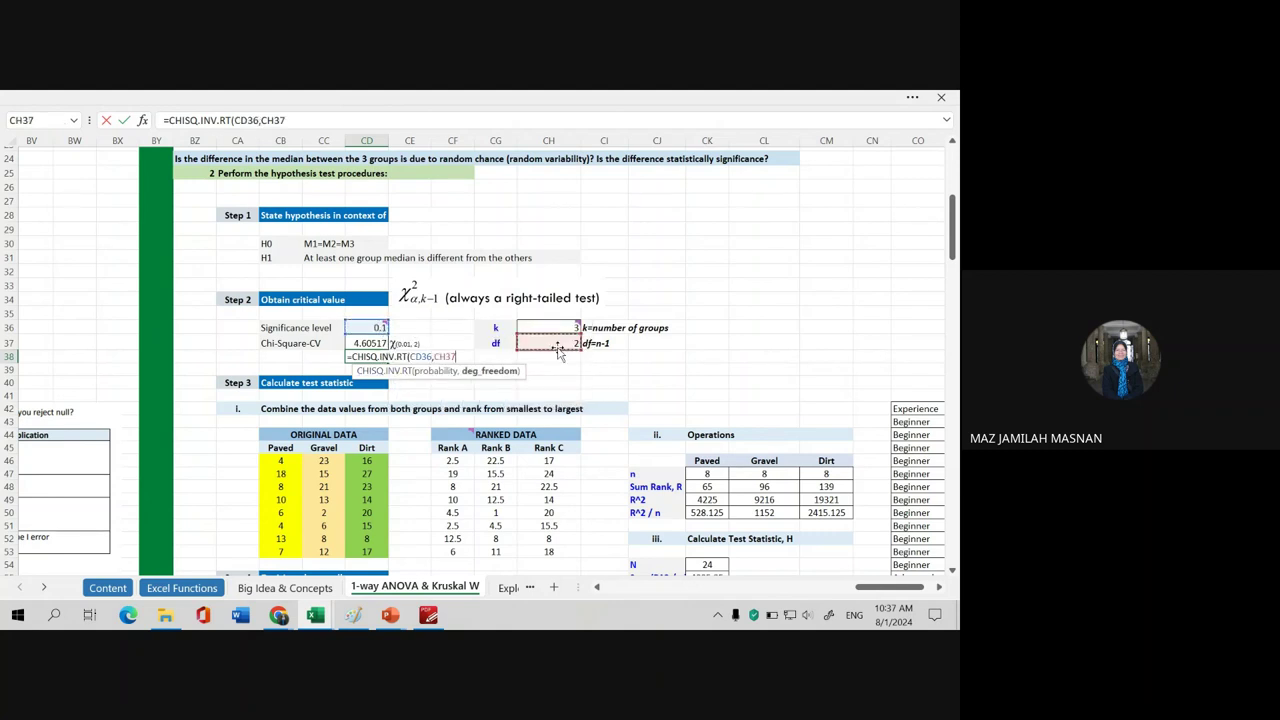
key(Return)
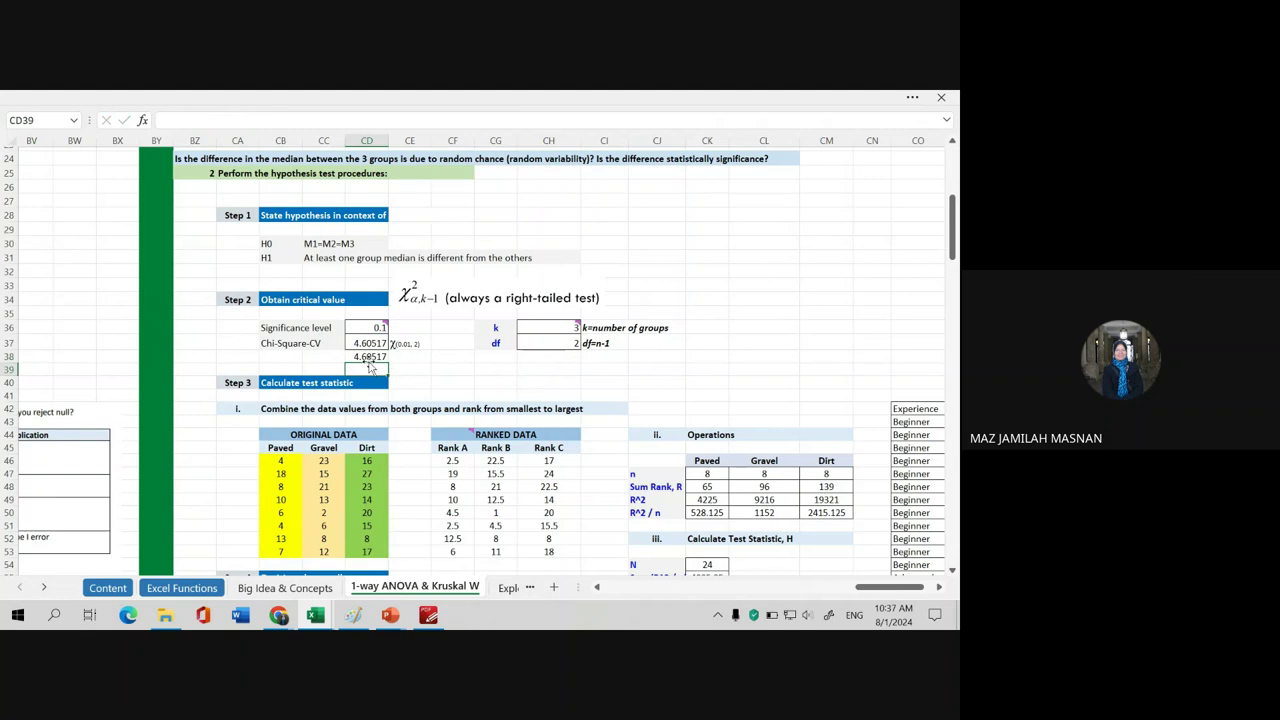
click(371, 357)
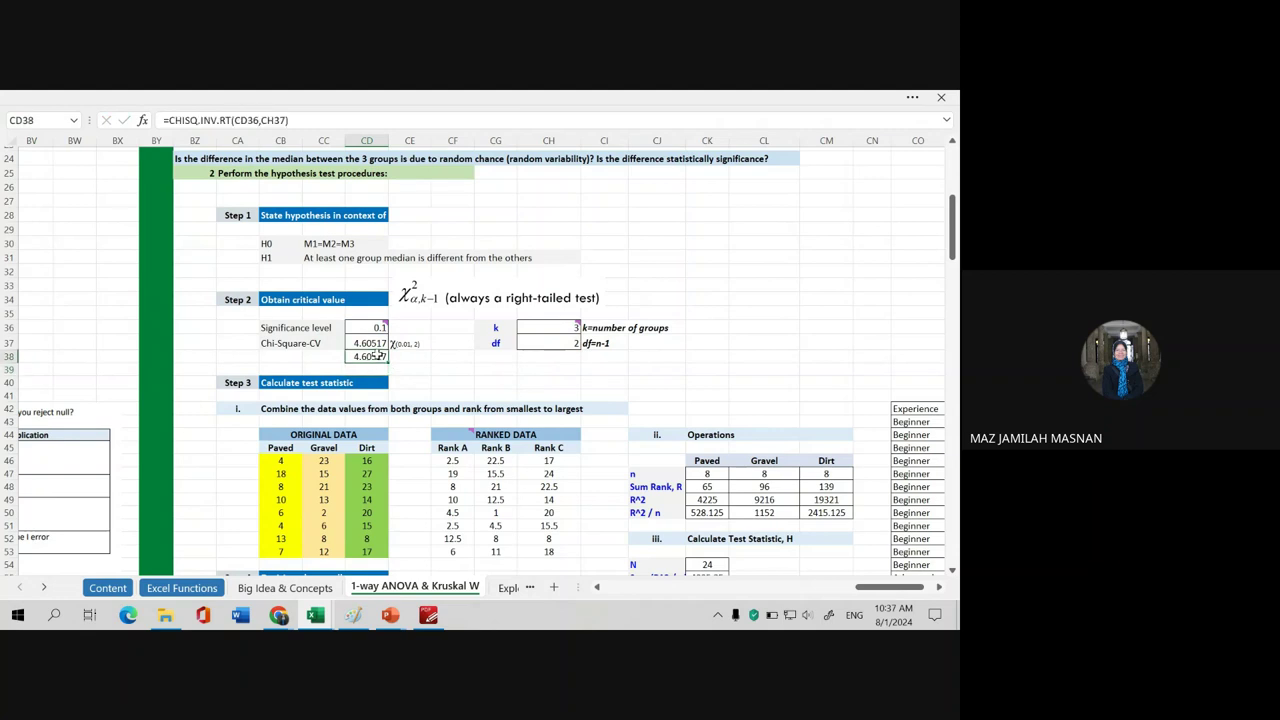
key(Delete)
click(437, 357)
scroll(440, 365, down, 1)
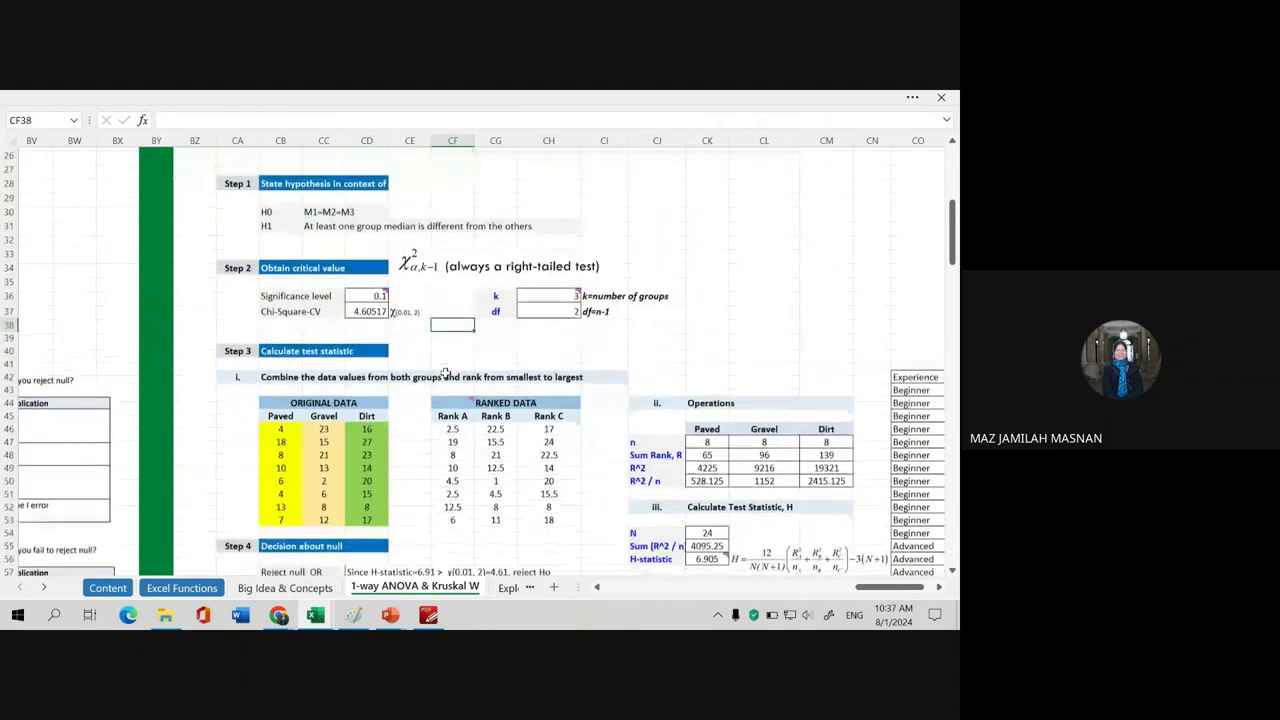
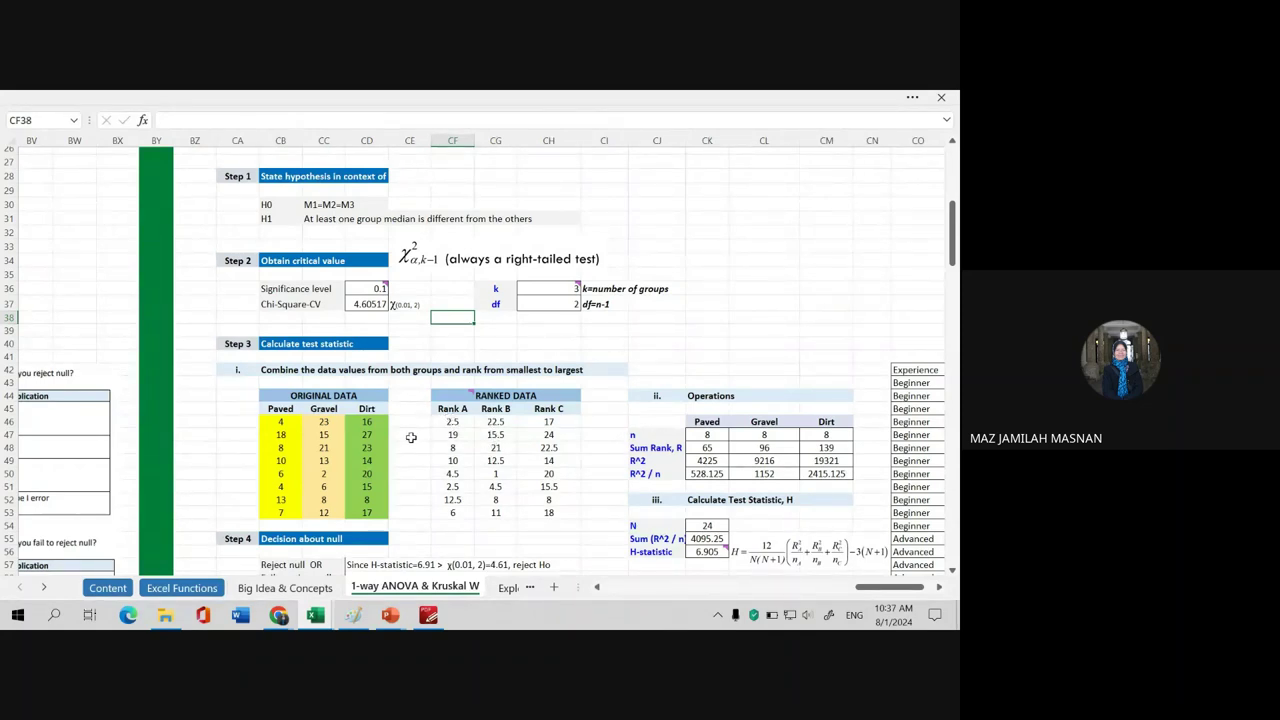
- Highlight the Paved, Gravel and Dirt columns of the original data, then all values together
scroll(430, 442, down, 2)
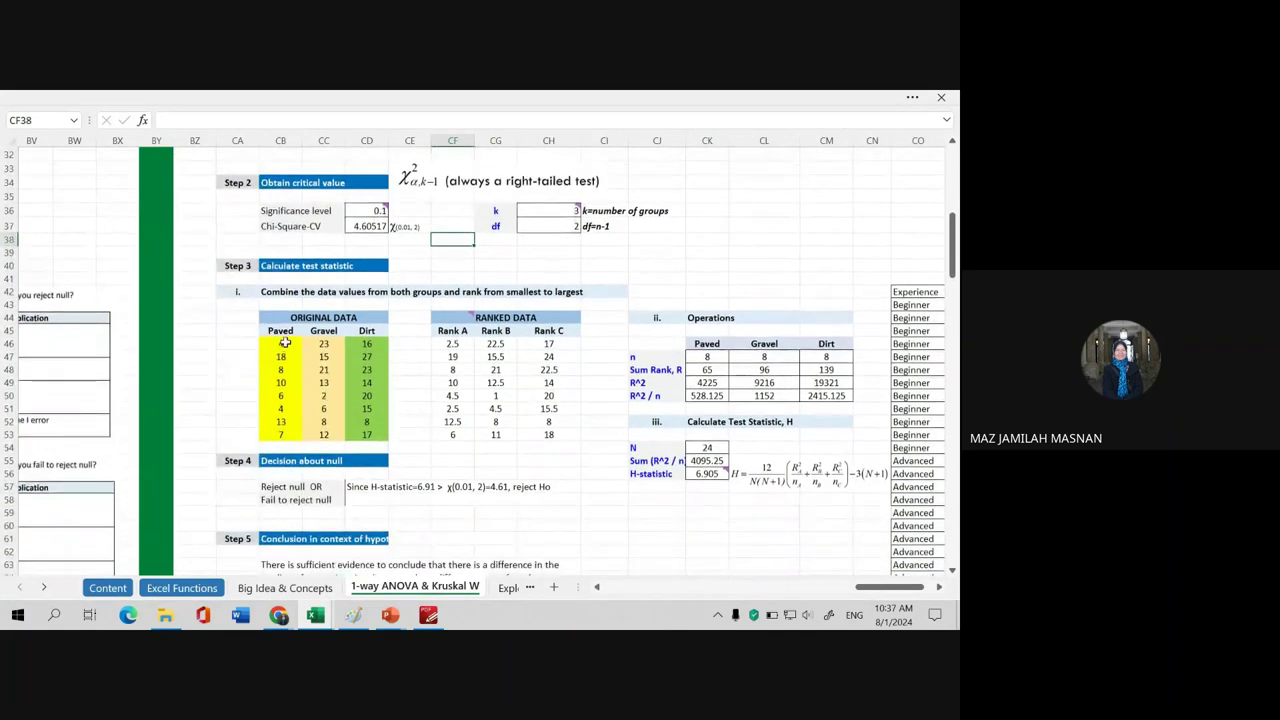
drag(281, 331, 281, 434)
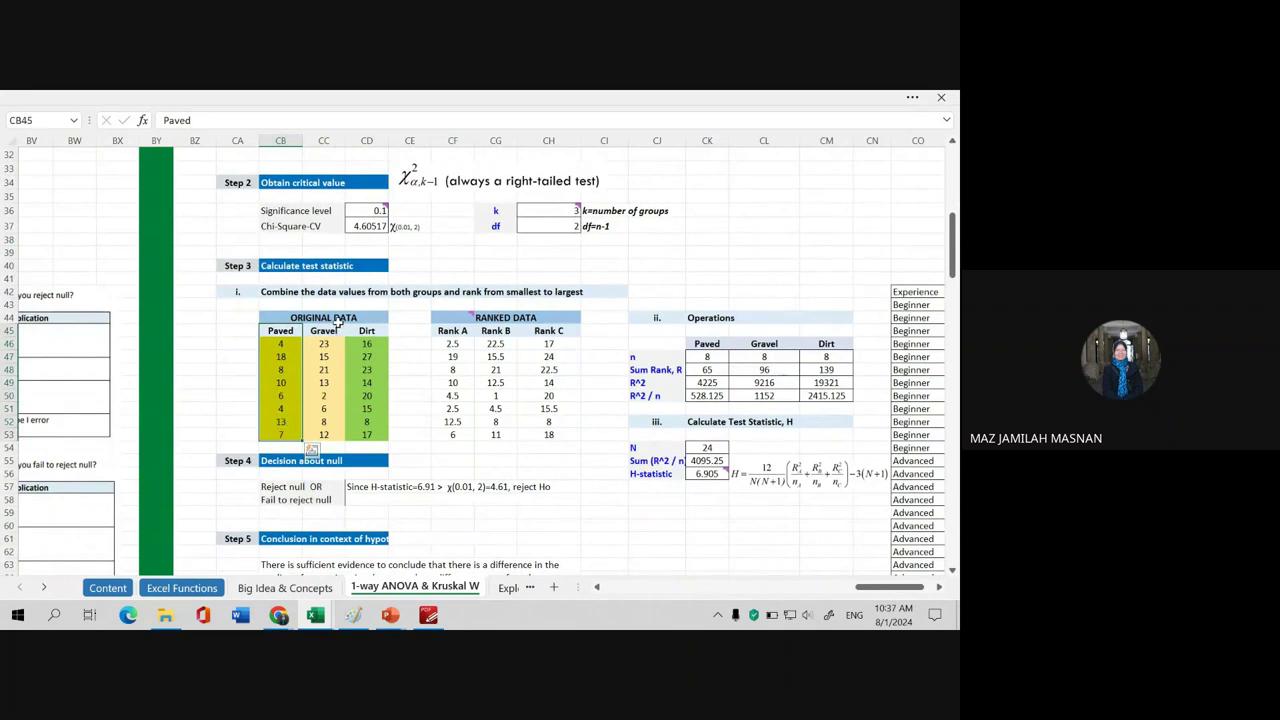
drag(323, 331, 323, 434)
drag(366, 331, 366, 434)
mouse_move(278, 344)
mouse_down()
mouse_move(352, 349)
mouse_move(366, 436)
mouse_up()
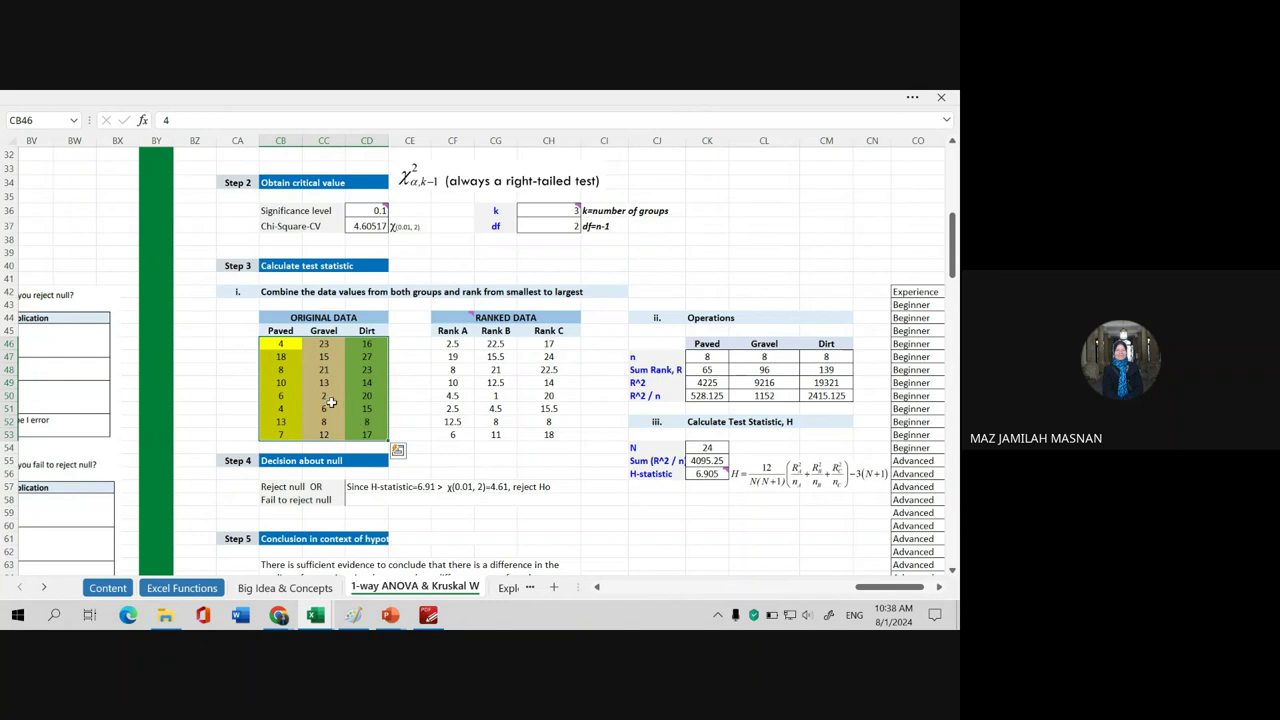
click(331, 398)
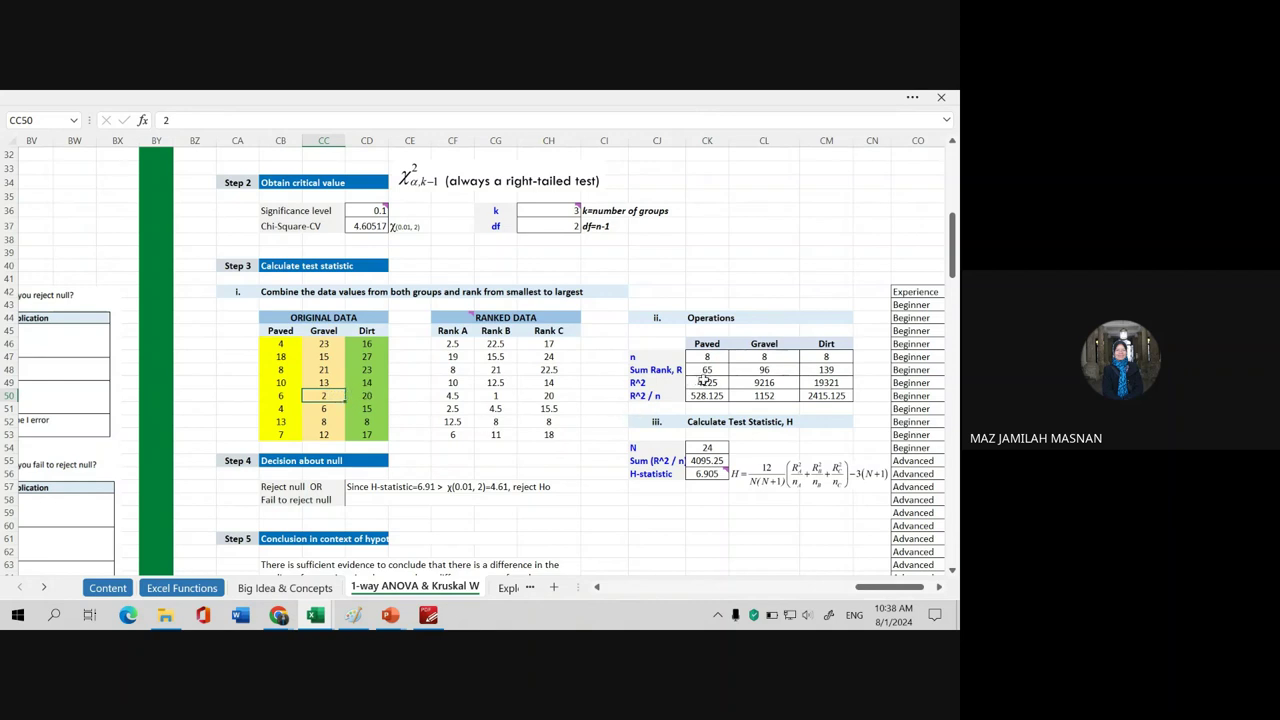
- Highlight the Sum Rank totals for all three groups
drag(710, 370, 827, 369)
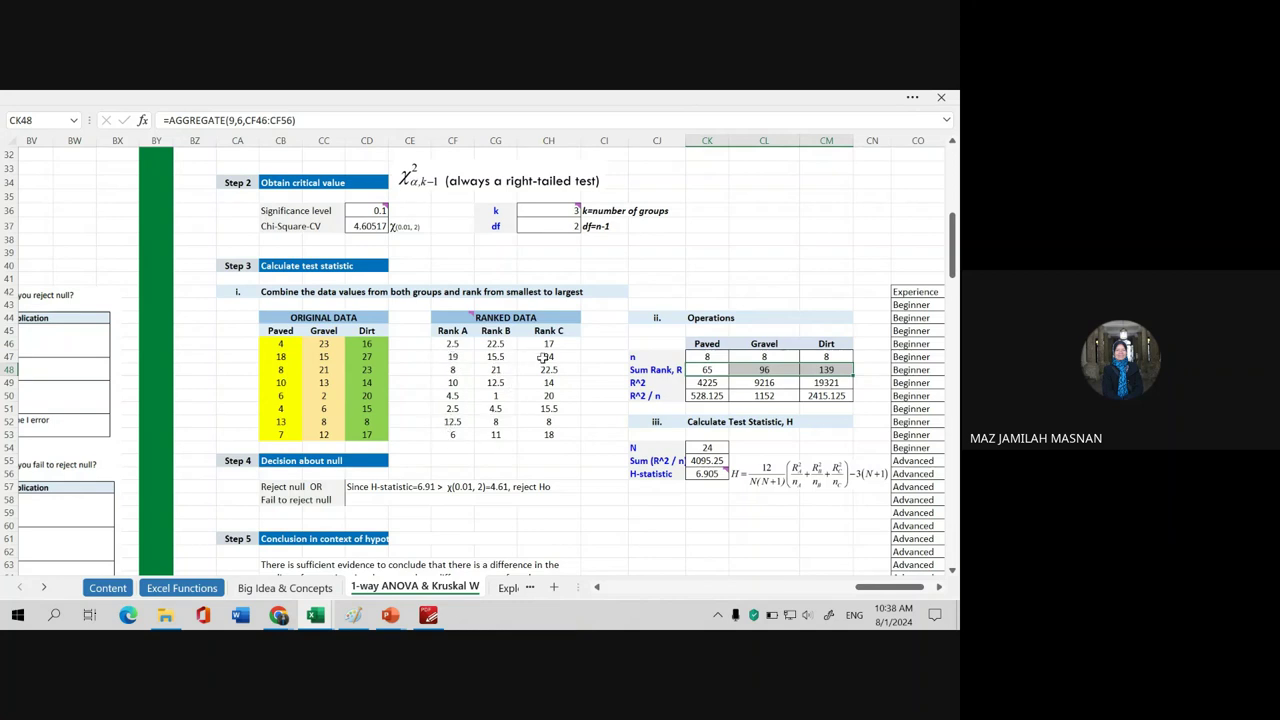
click(454, 447)
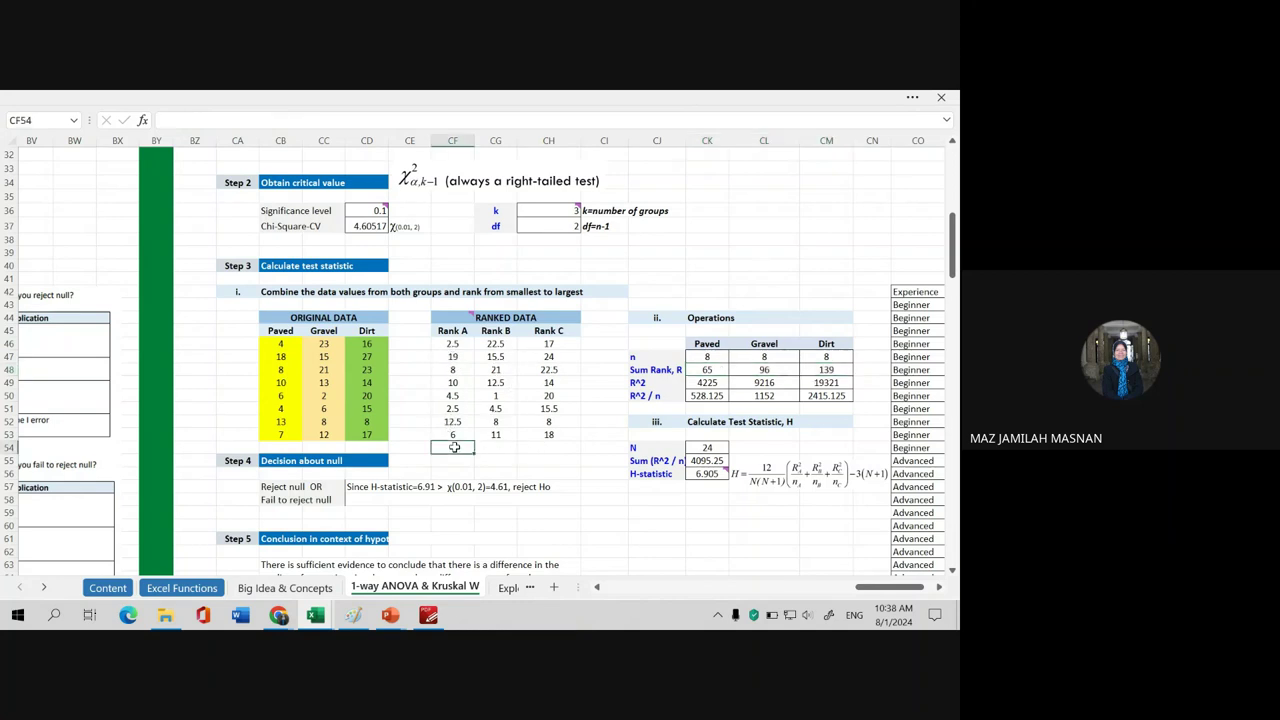
click(495, 447)
click(548, 450)
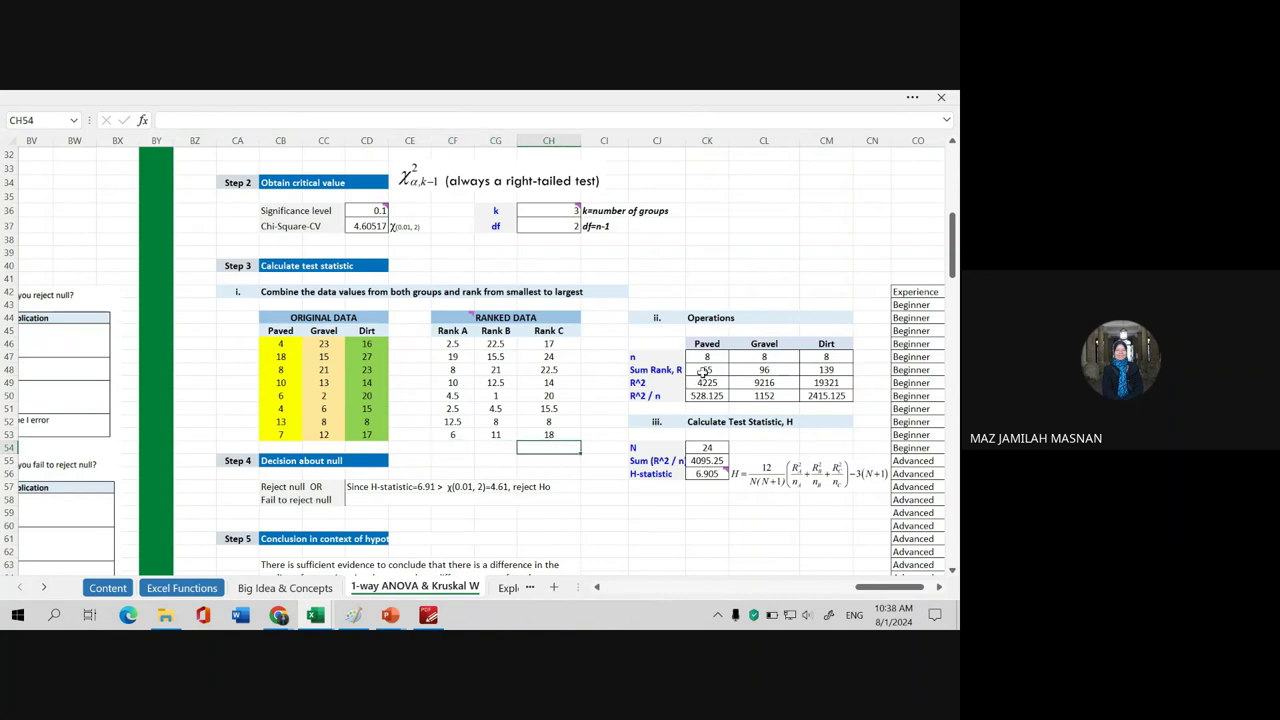
drag(706, 369, 821, 369)
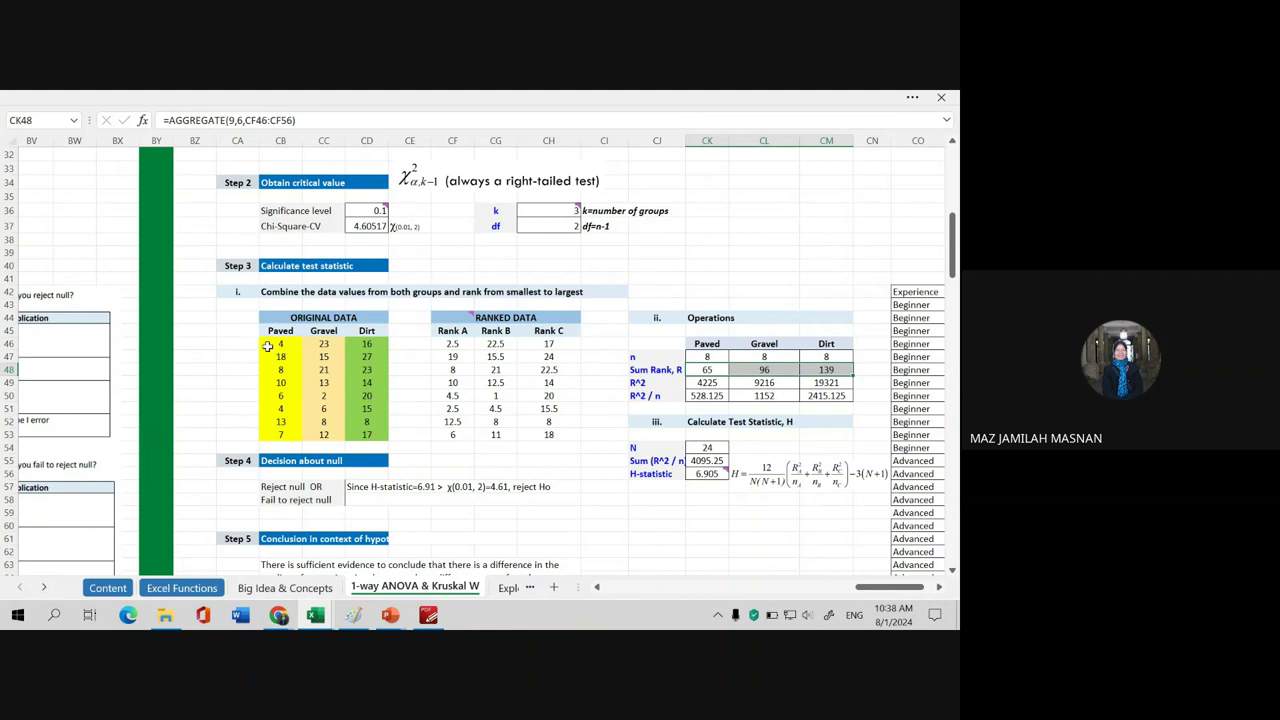
- Compare the first Paved value's rank formula with the ORIGINAL DATA table
click(450, 343)
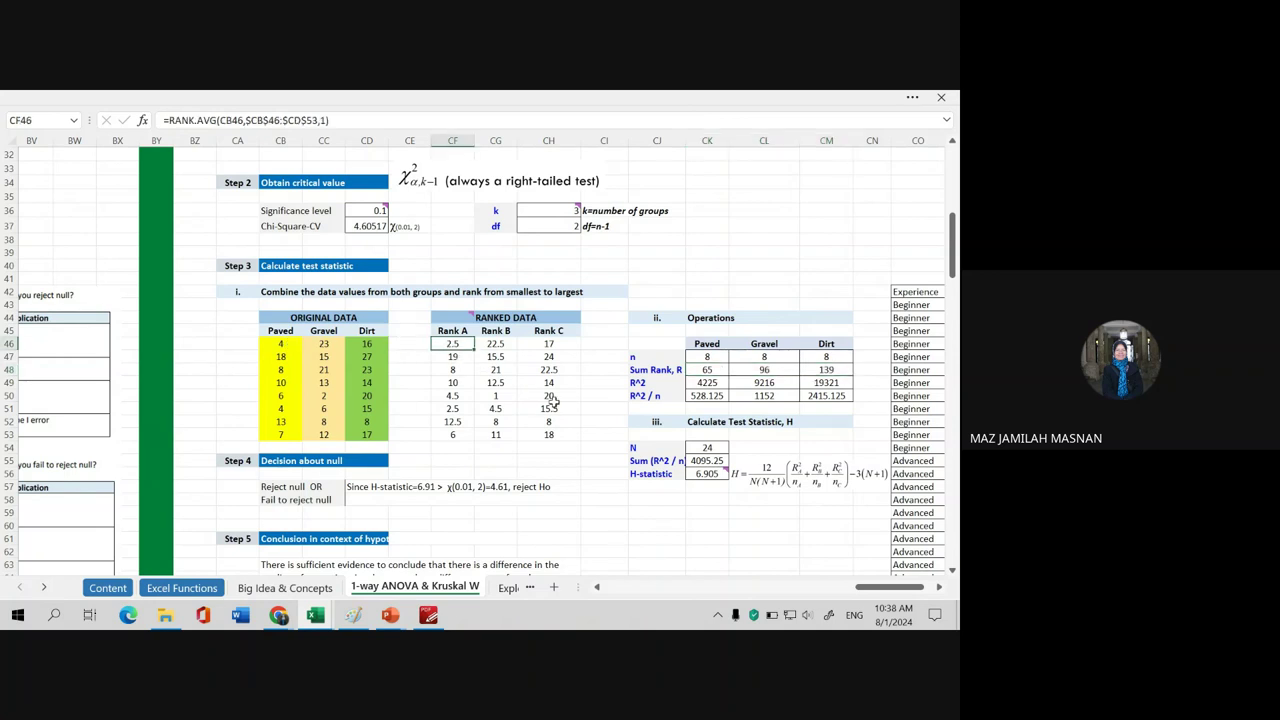
scroll(600, 424, down, 2)
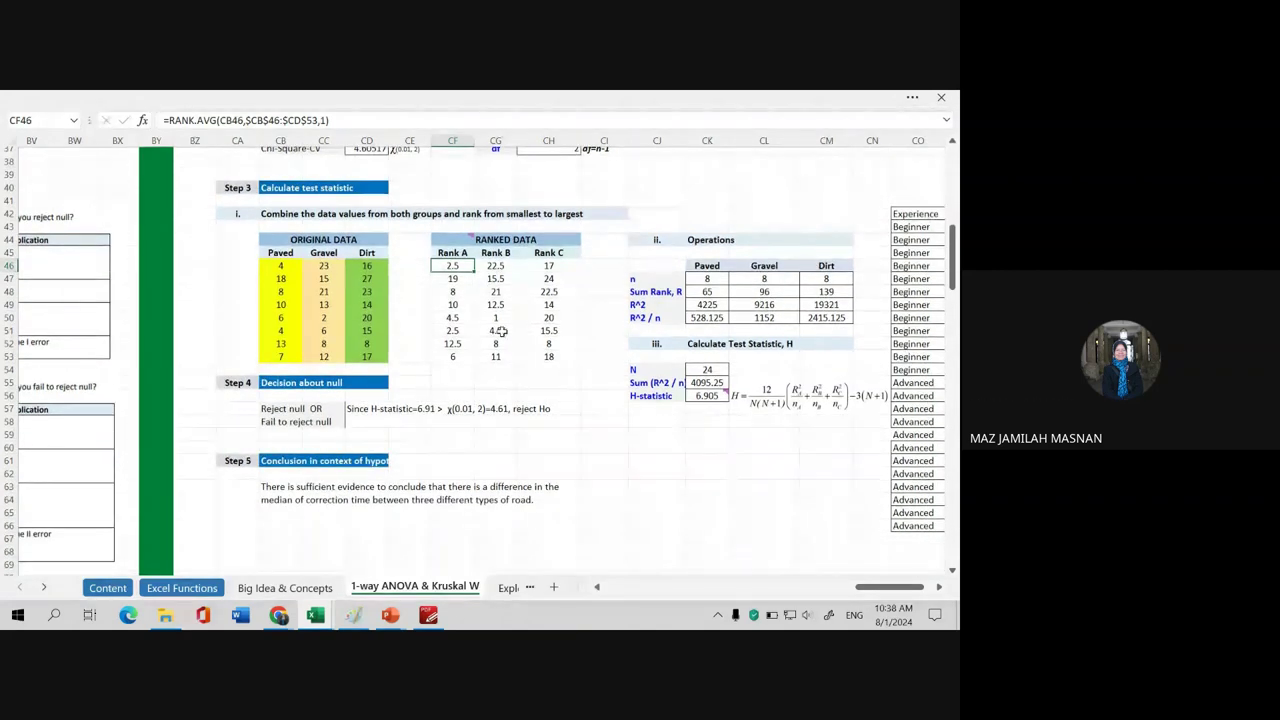
click(271, 256)
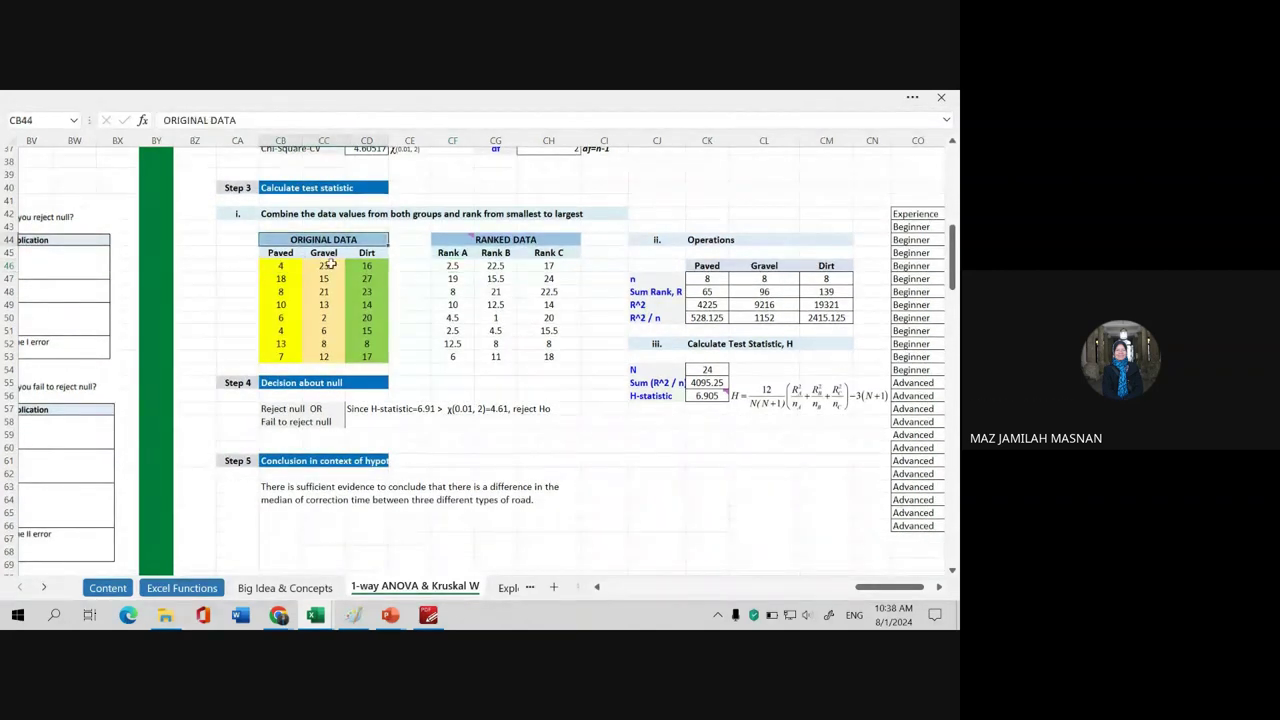
mouse_move(280, 266)
mouse_down()
mouse_move(318, 265)
mouse_move(371, 356)
mouse_up()
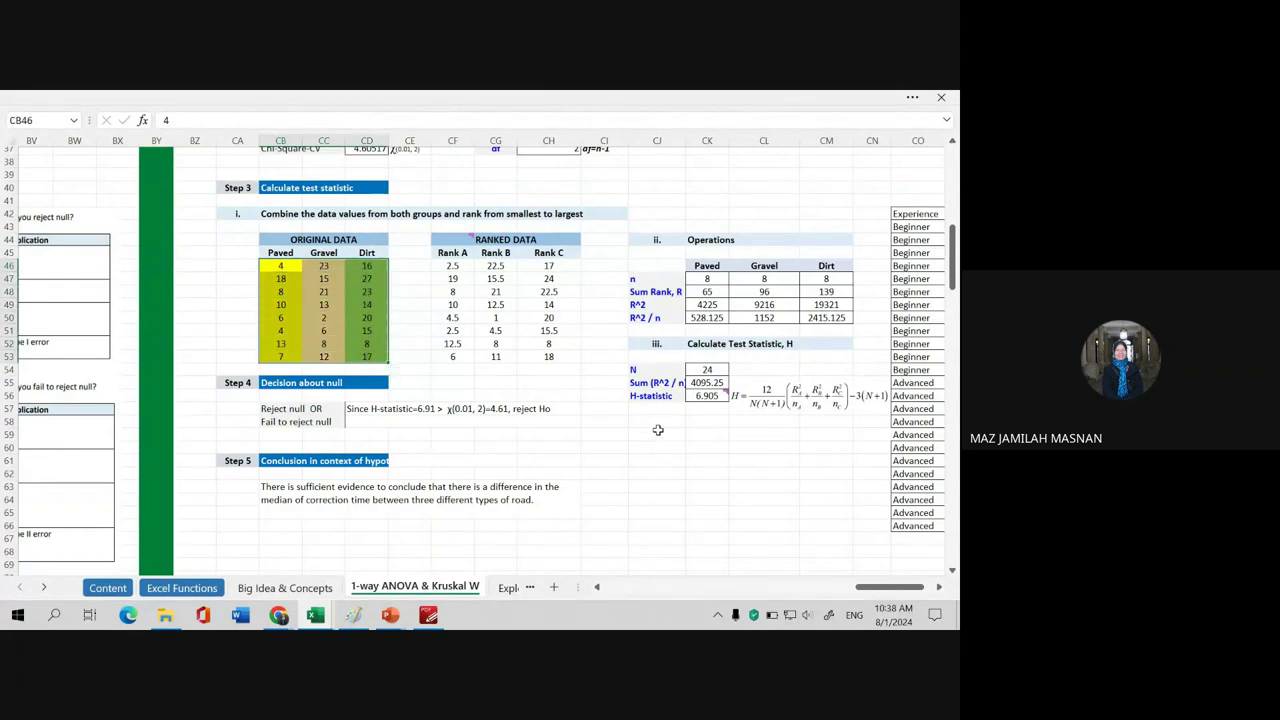
click(661, 435)
click(452, 266)
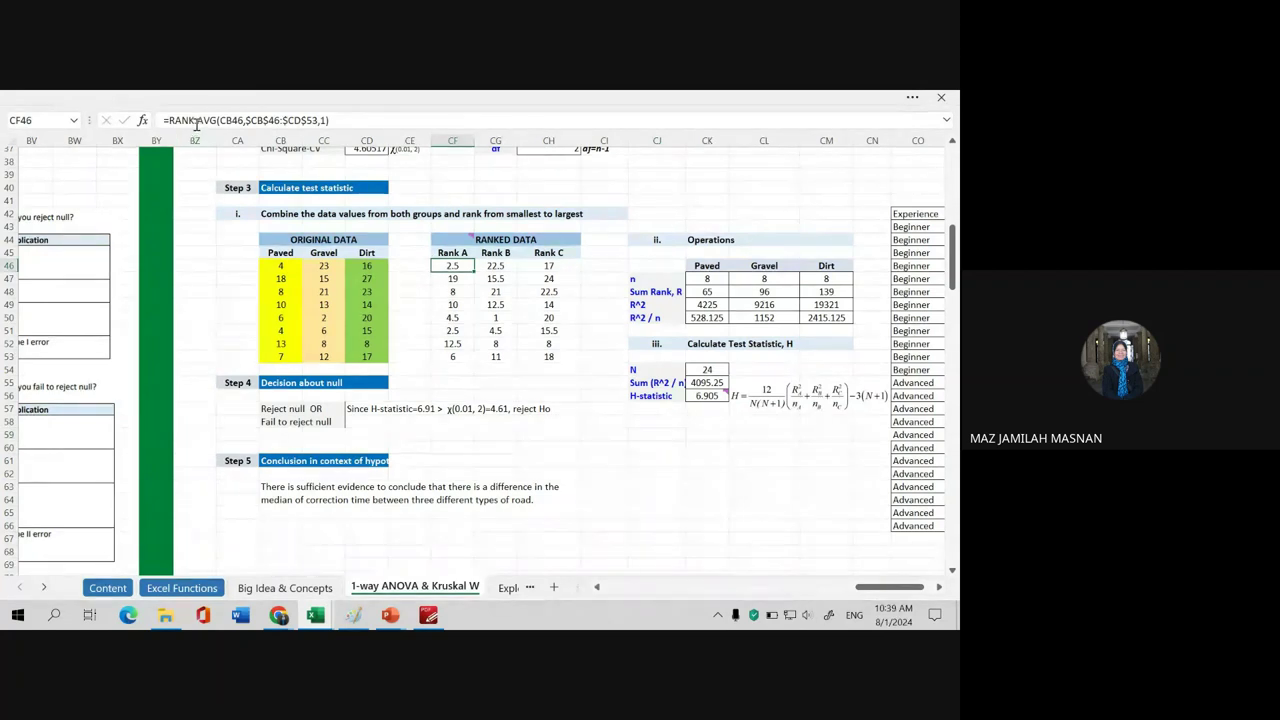
- Enter =RANK.AVG(CB46,CB46:CD53,1) below the H-statistic, returning 2.5
click(657, 432)
text(=rank)
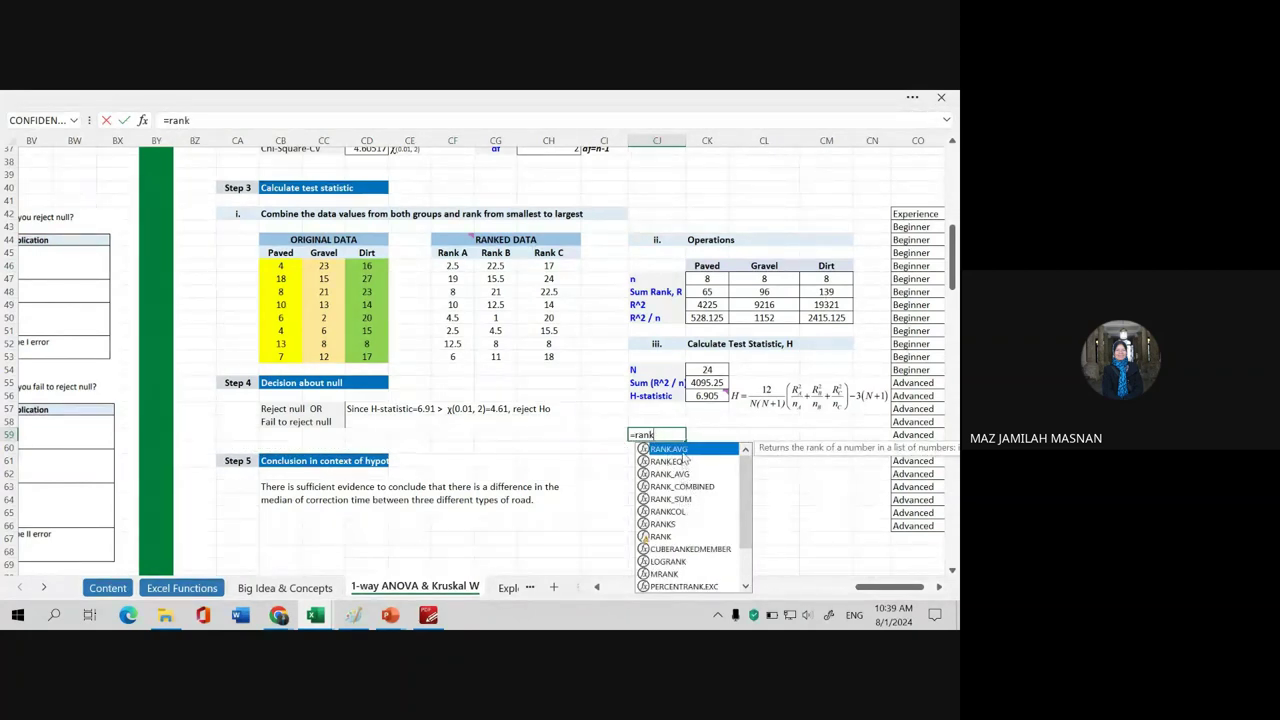
double_click(684, 451)
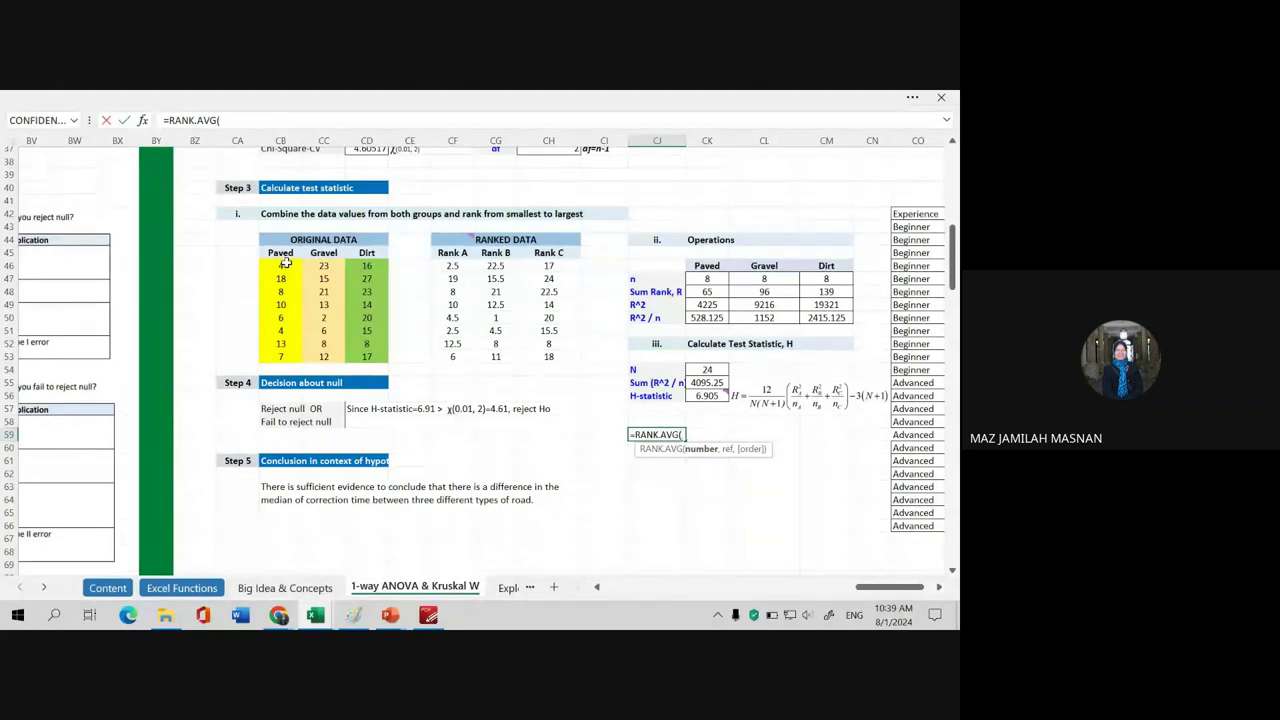
click(281, 265)
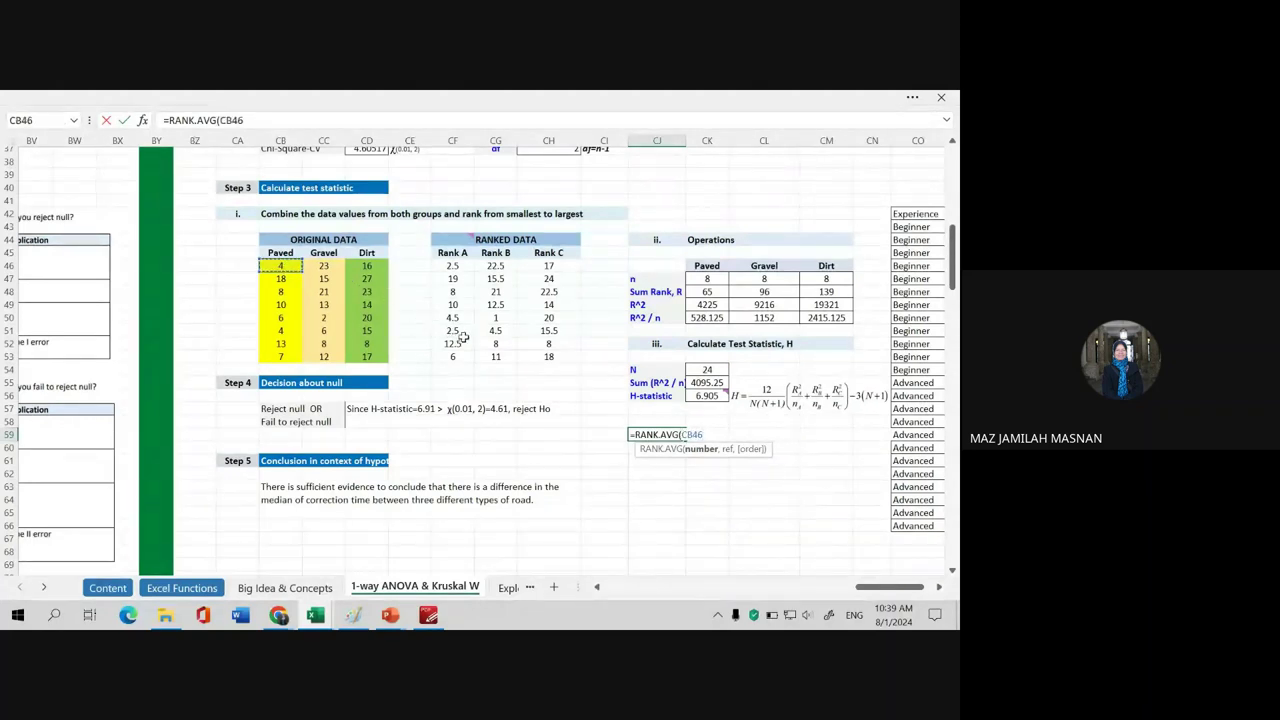
text(,)
drag(281, 265, 367, 357)
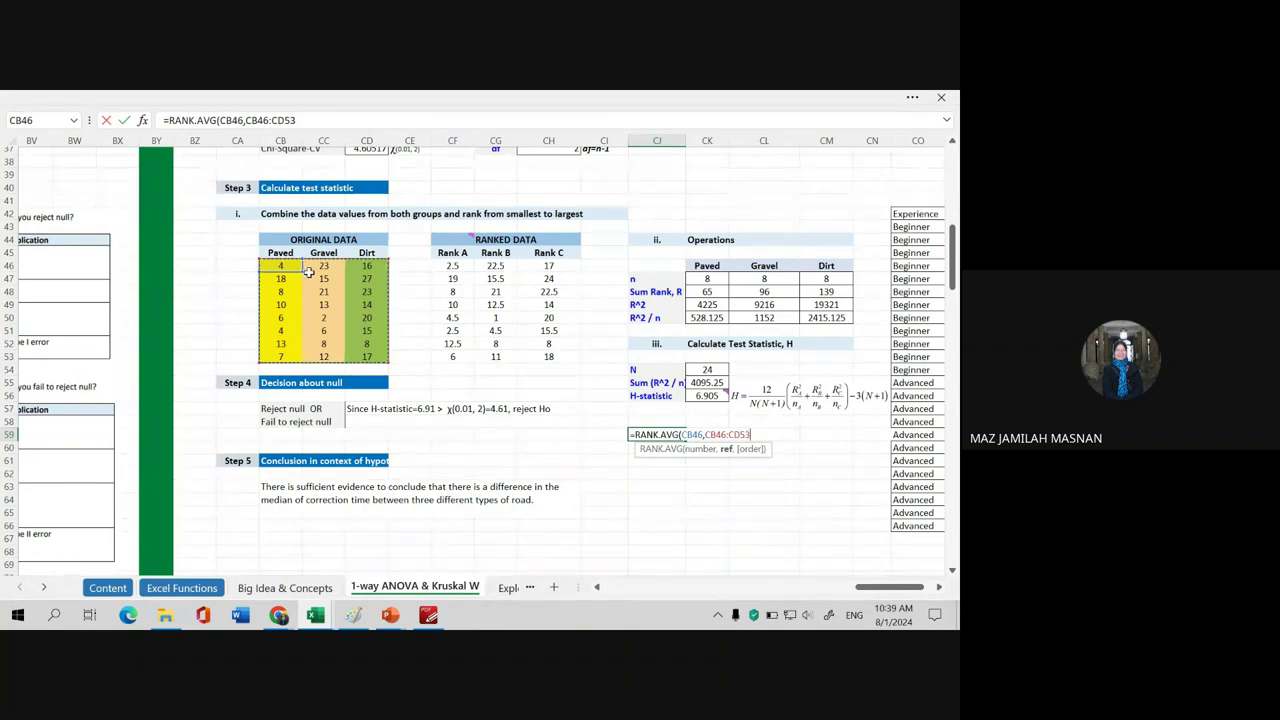
text(,1)
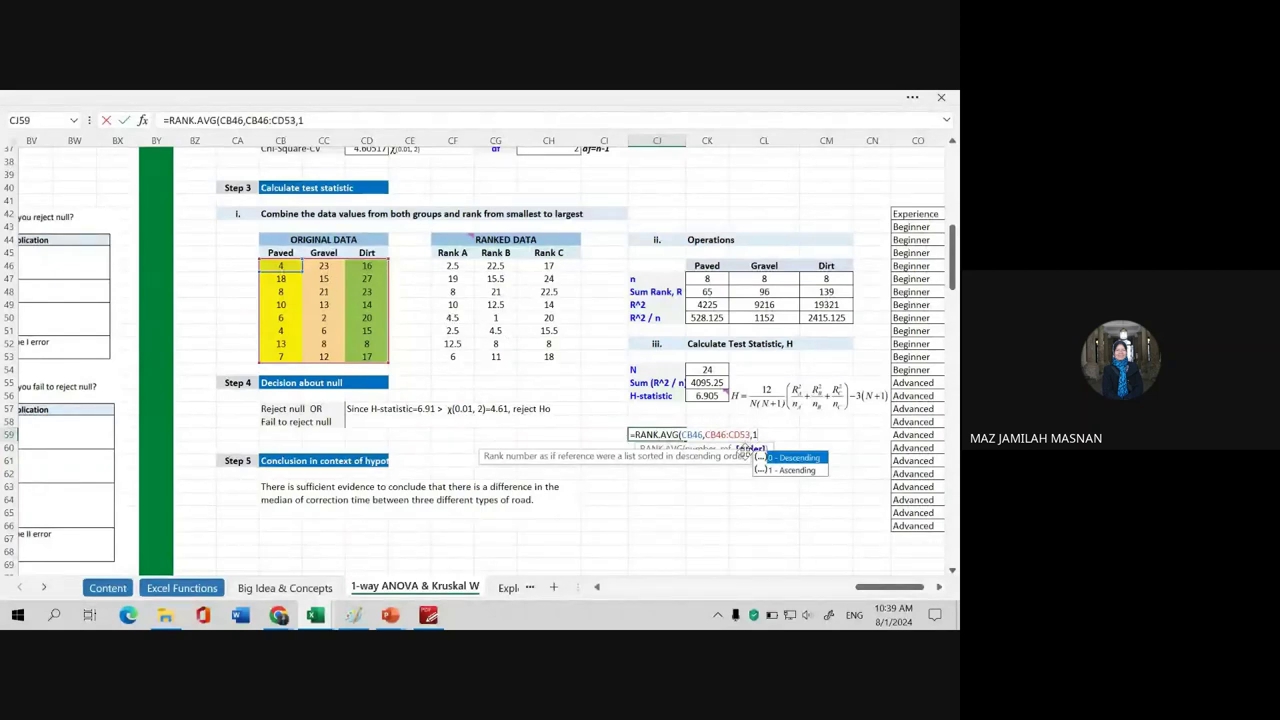
text())
key(Return)
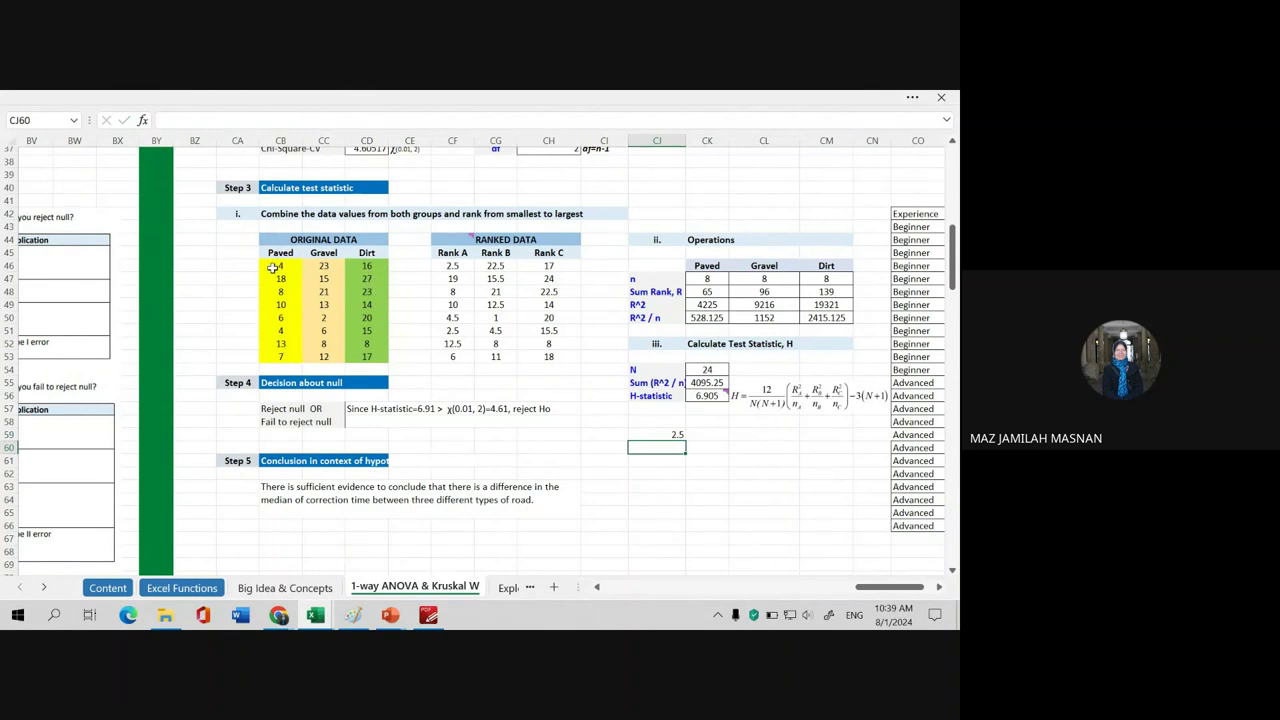
- Lock the rank formula's range as $CB$46:$CD$53, keeping the result 2.5
click(682, 436)
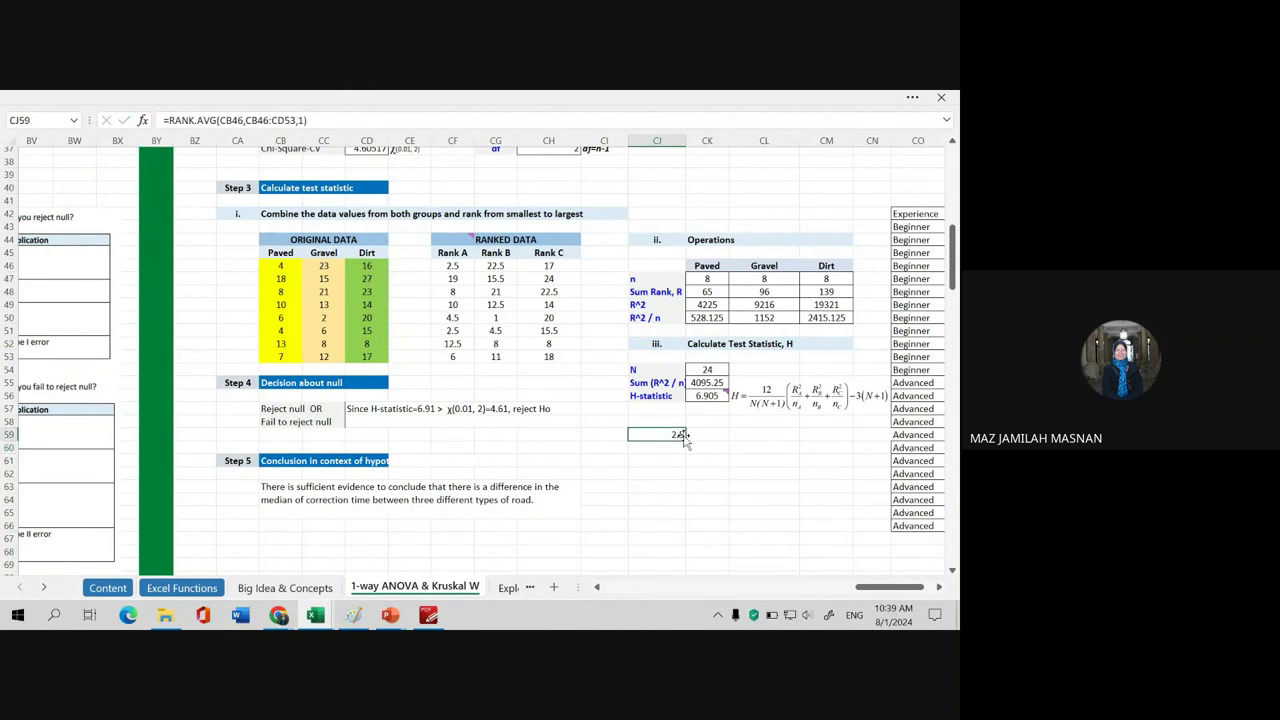
click(262, 120)
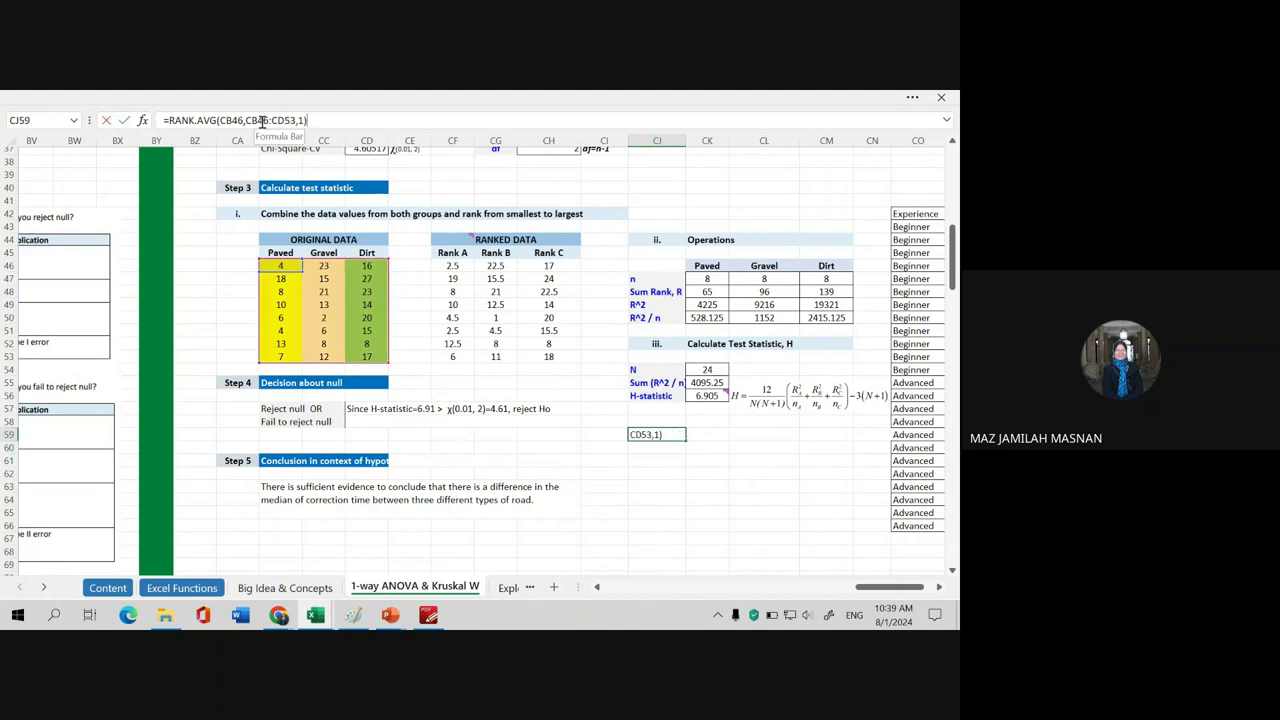
click(262, 120)
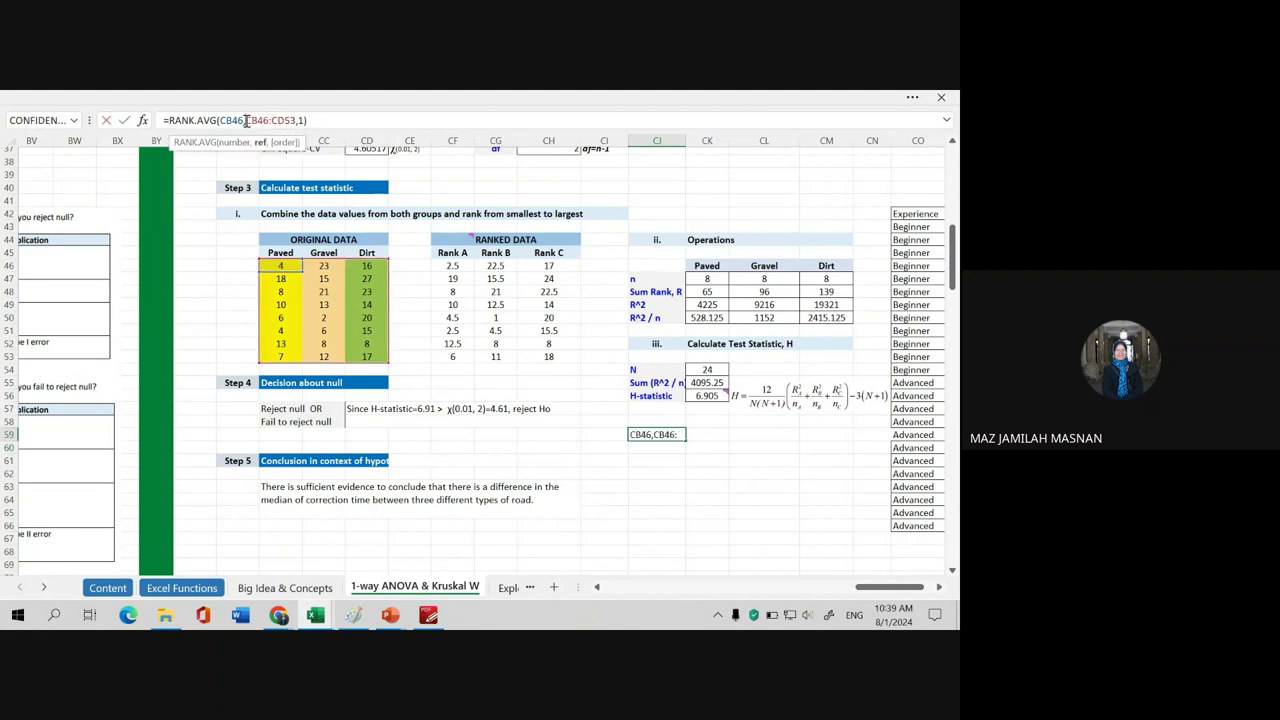
click(245, 120)
text($)
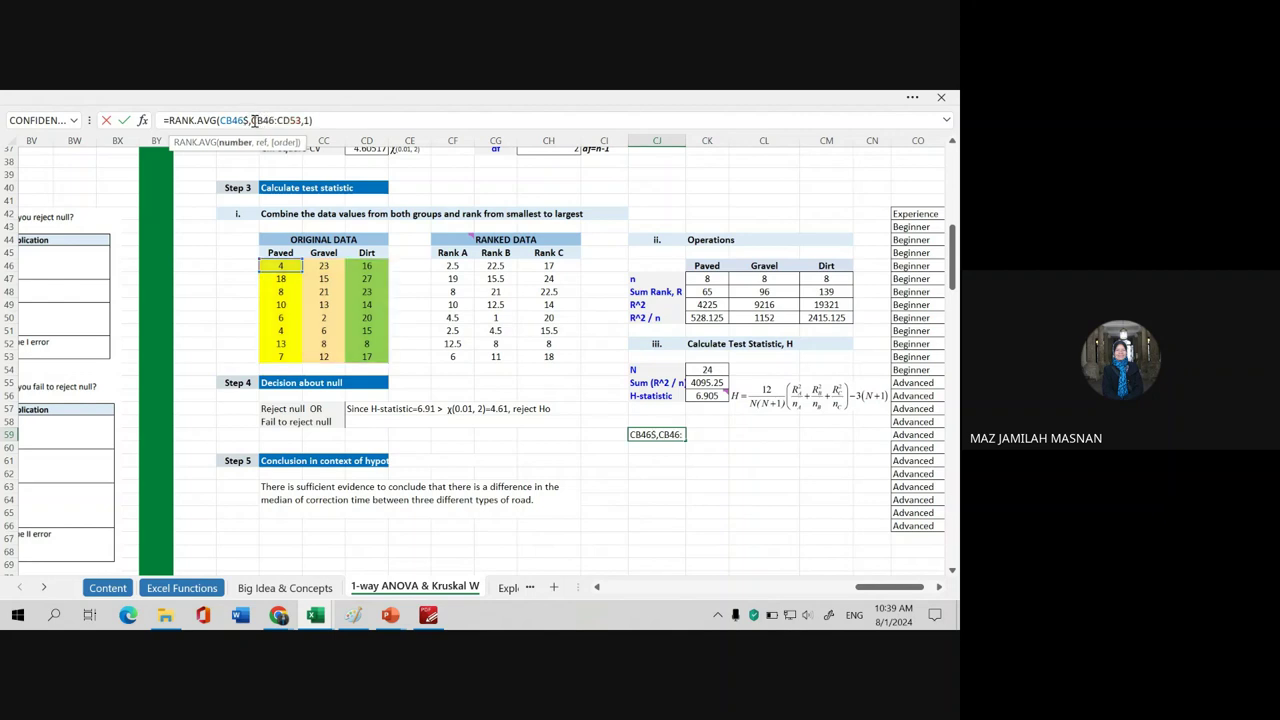
key(BackSpace)
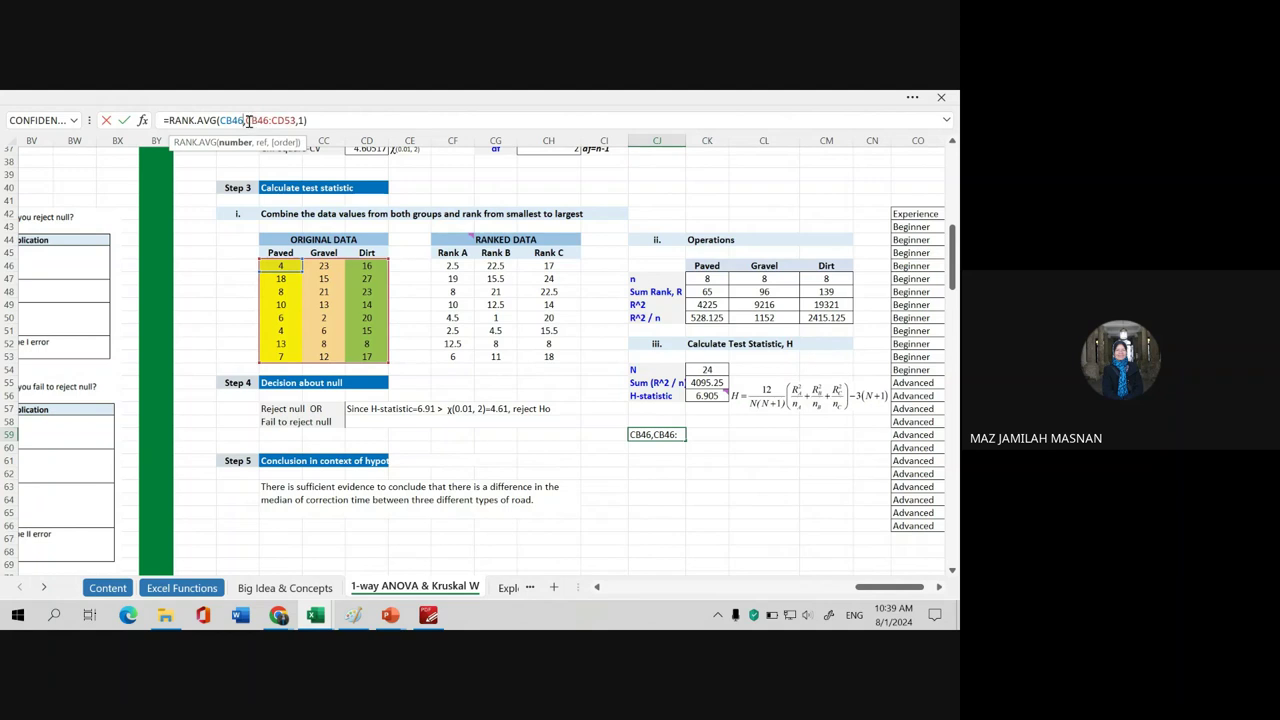
click(248, 120)
text($)
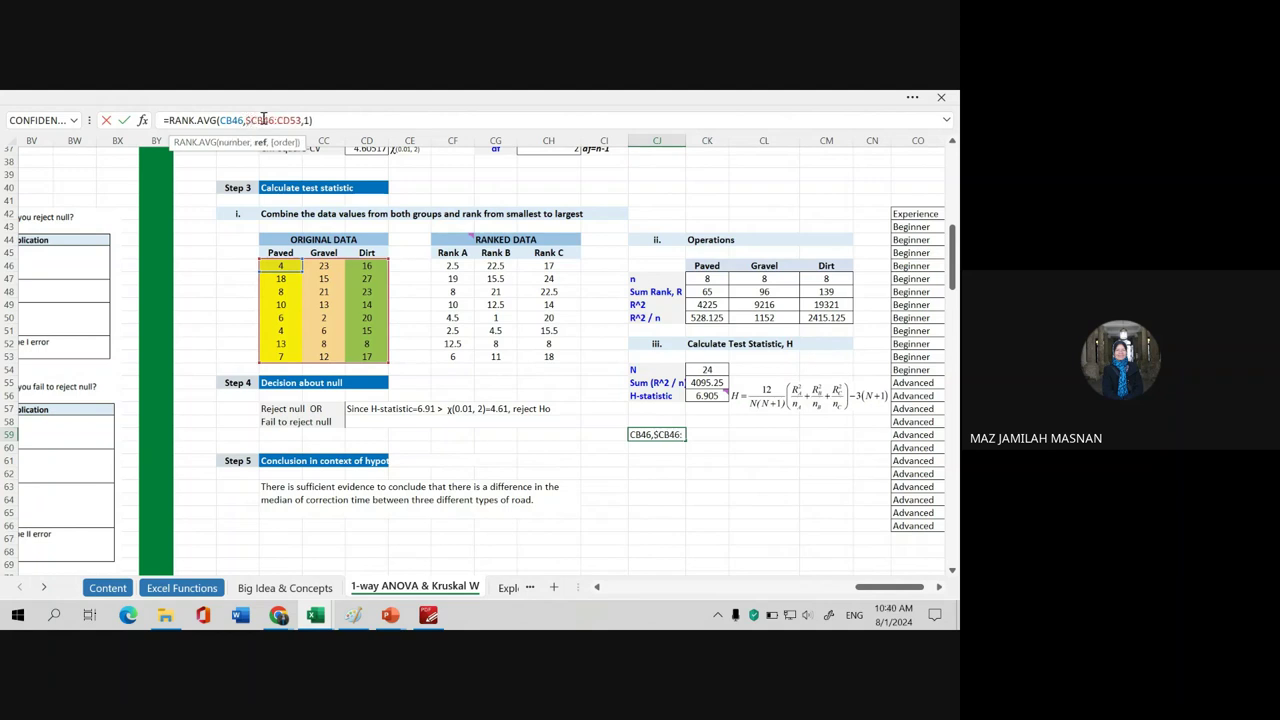
text($)
text($CD)
text($CD$)
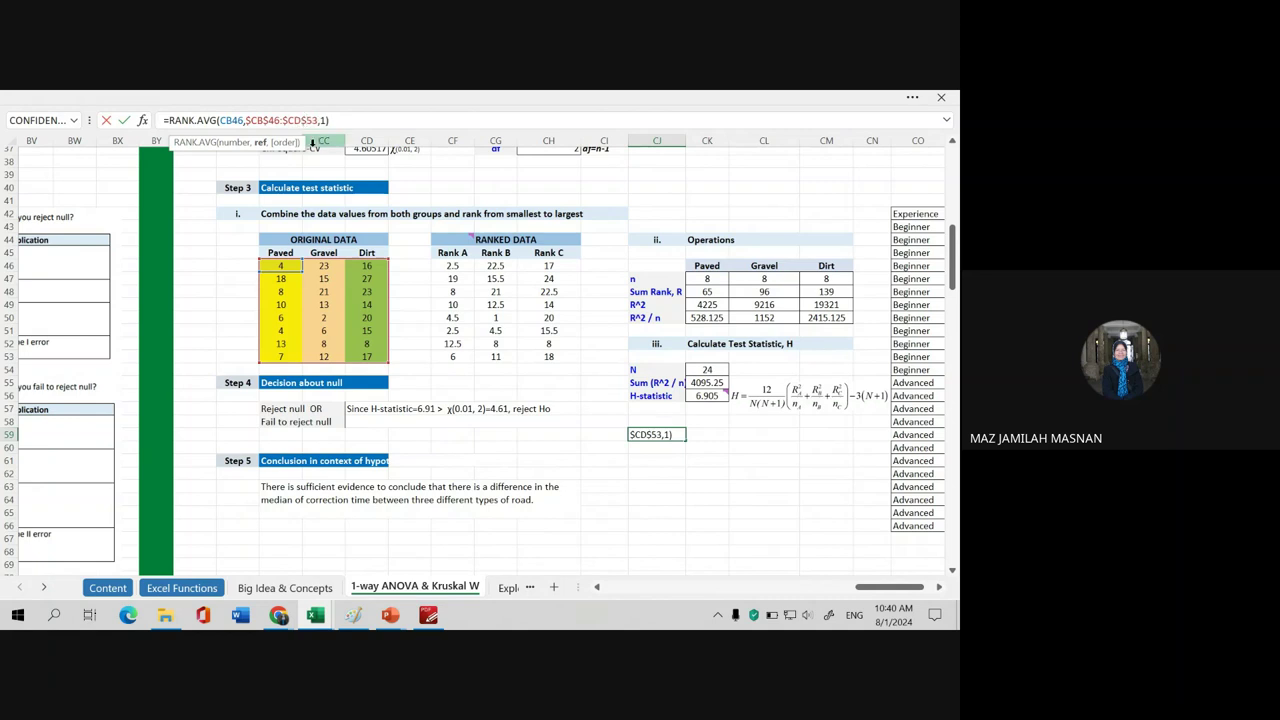
key(Return)
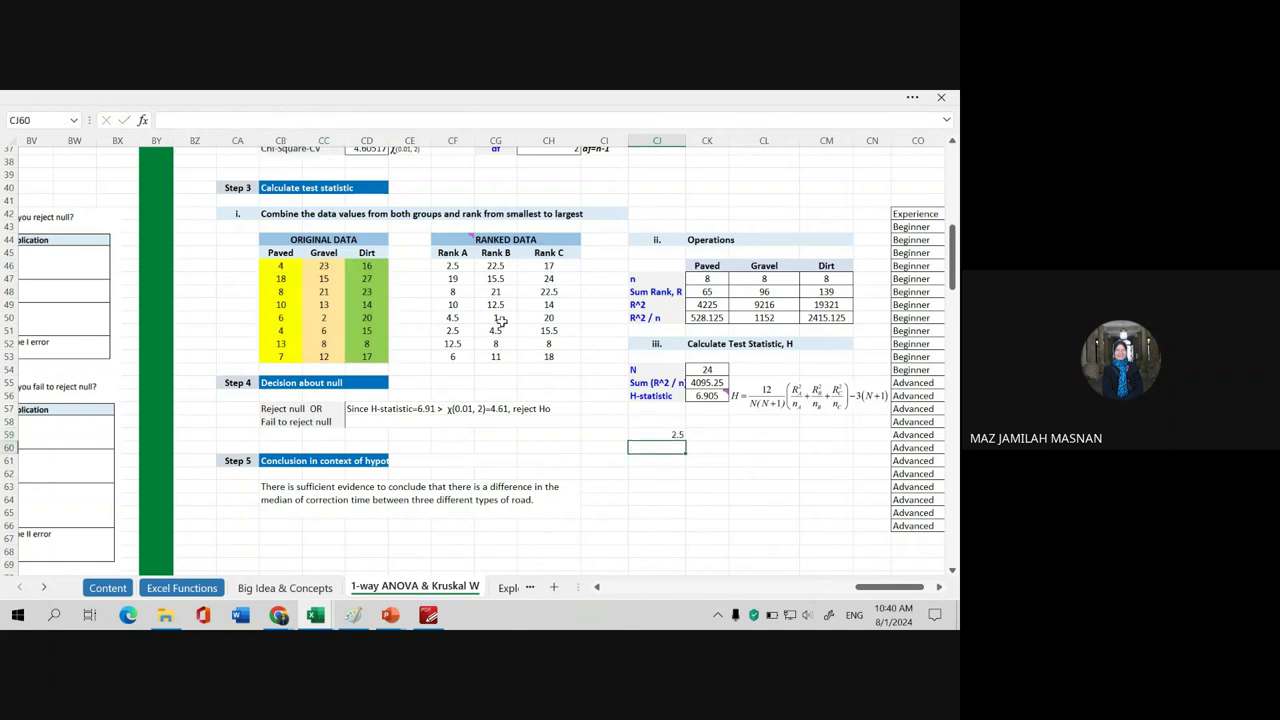
scroll(672, 444, down, 2)
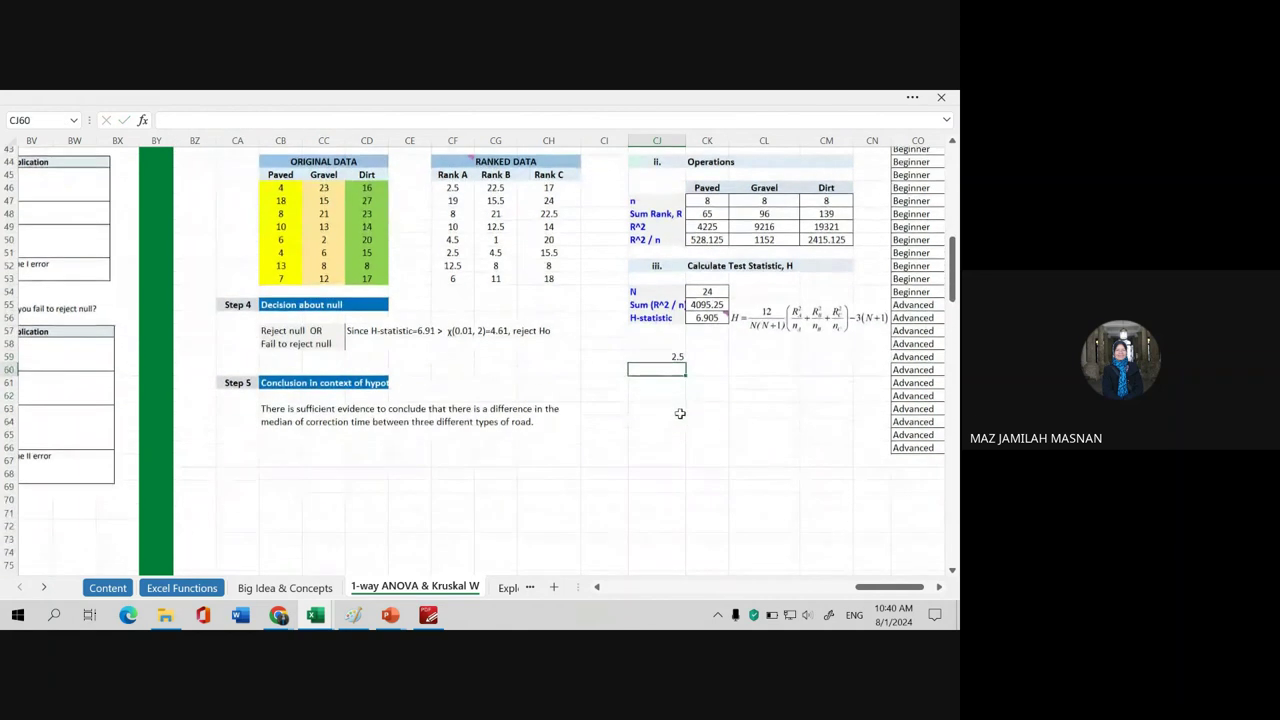
- Fill the rank formula down to row 66 and across to CL, then compare with CF46:CH53
click(672, 357)
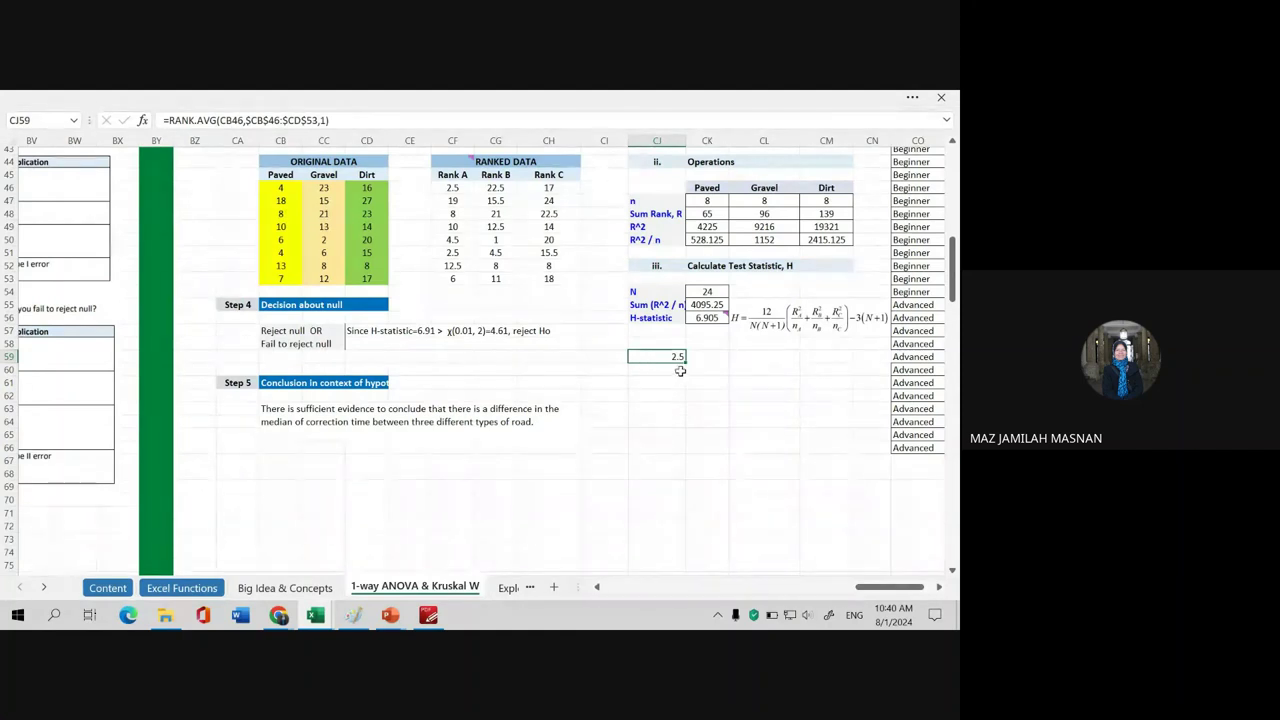
drag(686, 364, 688, 444)
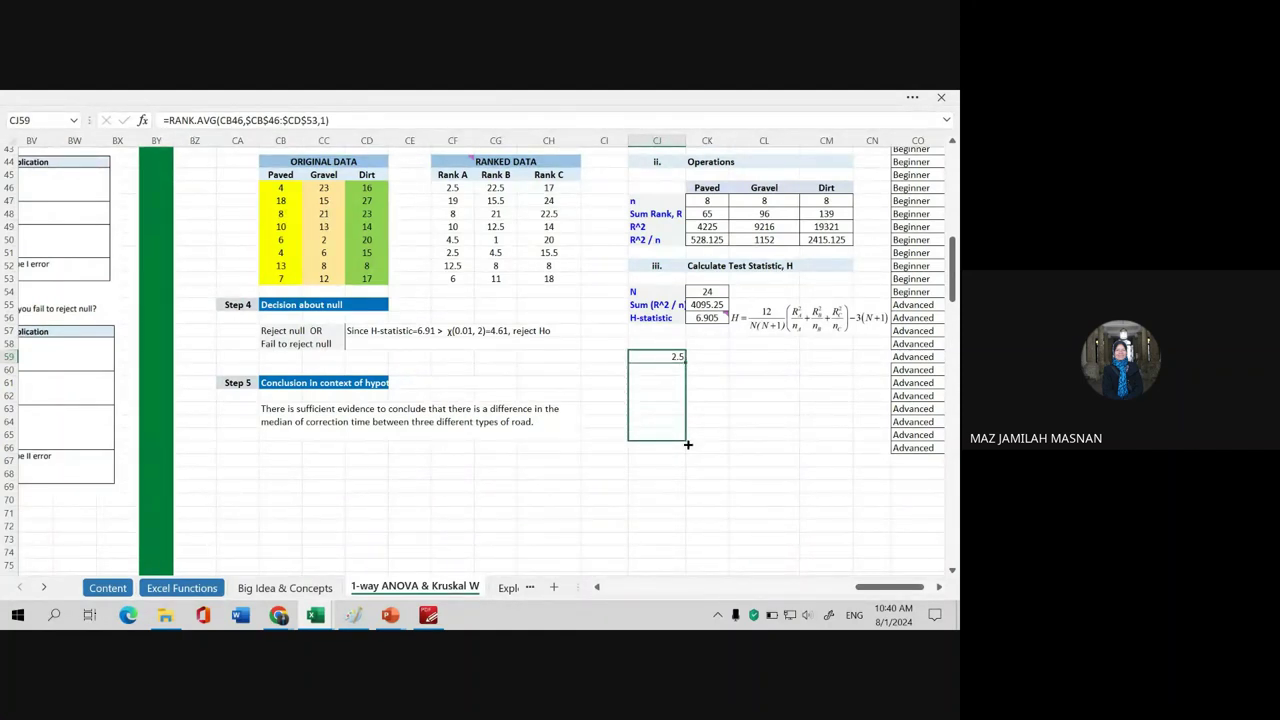
drag(688, 444, 690, 452)
drag(768, 452, 767, 450)
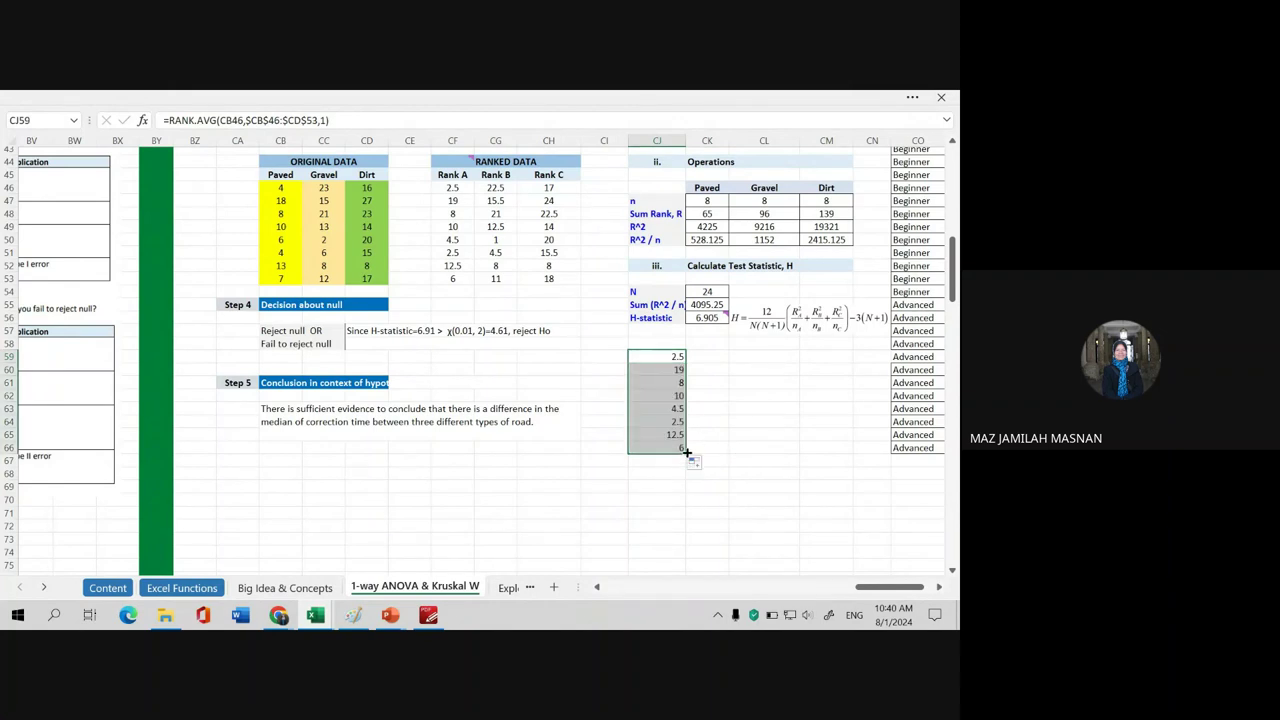
drag(686, 452, 771, 449)
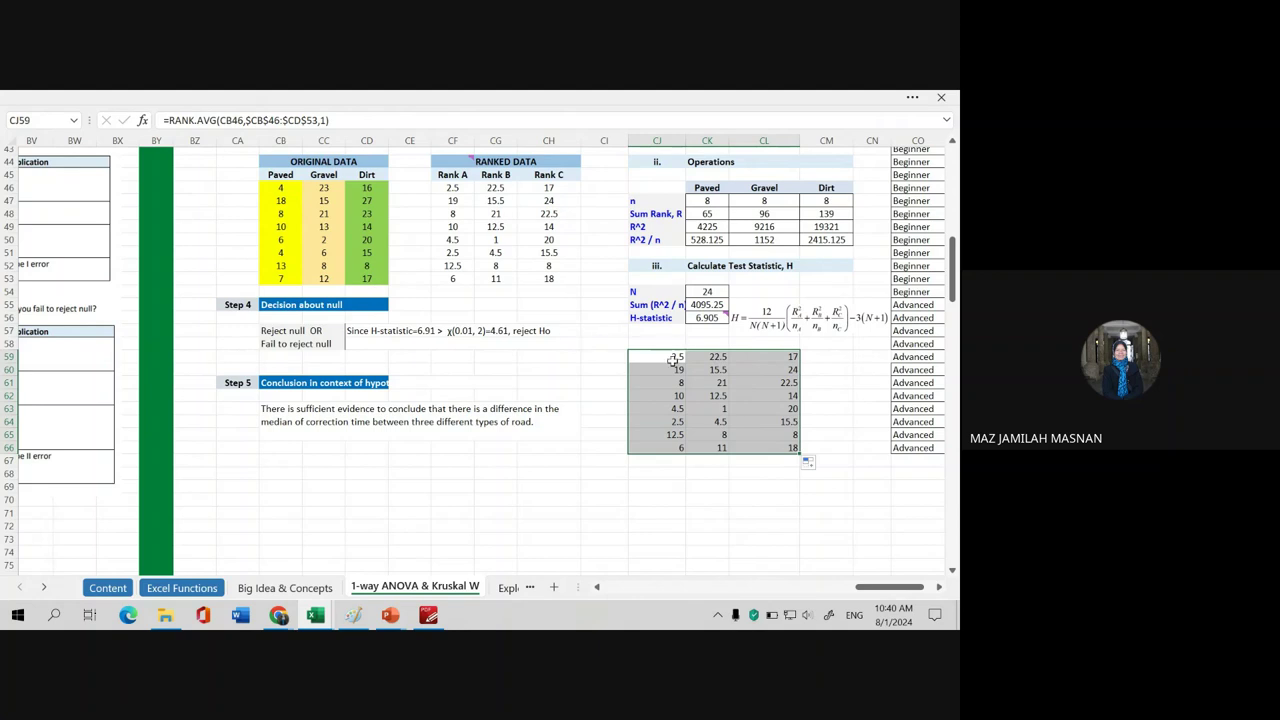
drag(656, 360, 773, 446)
drag(444, 186, 545, 277)
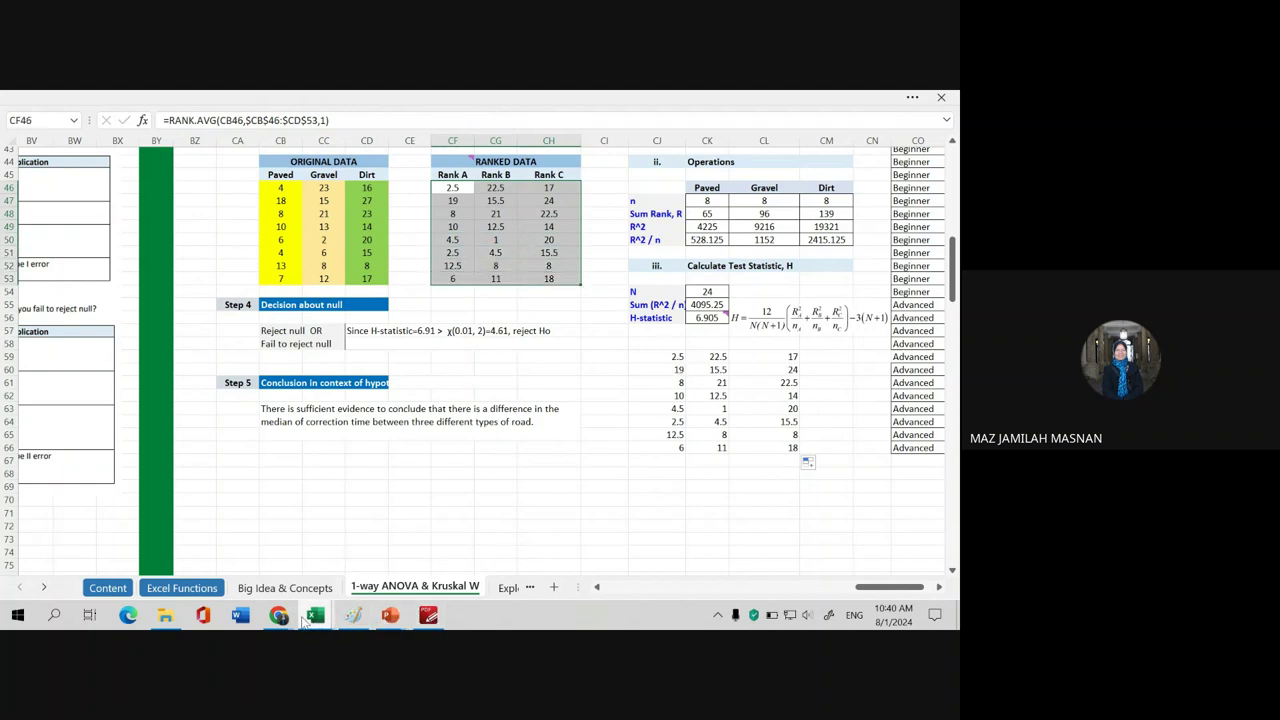
- Present PowerPoint slide 5 with the Step 3 ranking table, then return to Excel
mouse_move(390, 615)
click(368, 557)
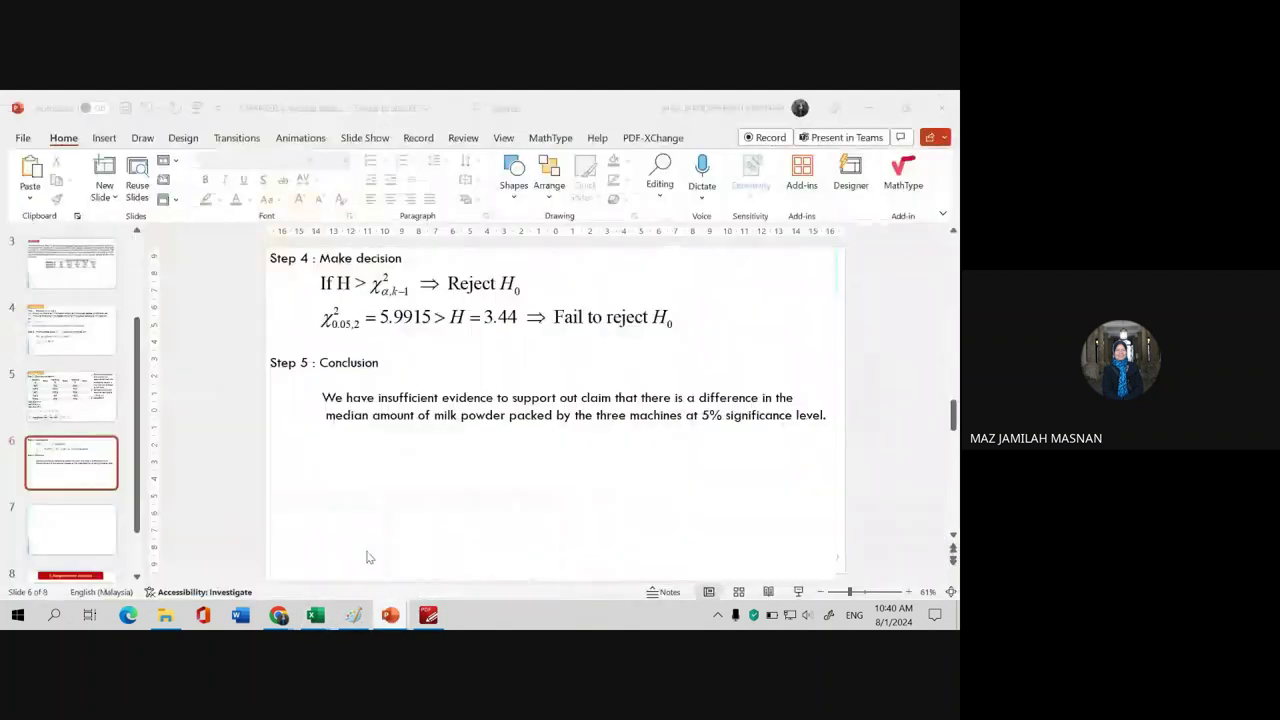
click(93, 402)
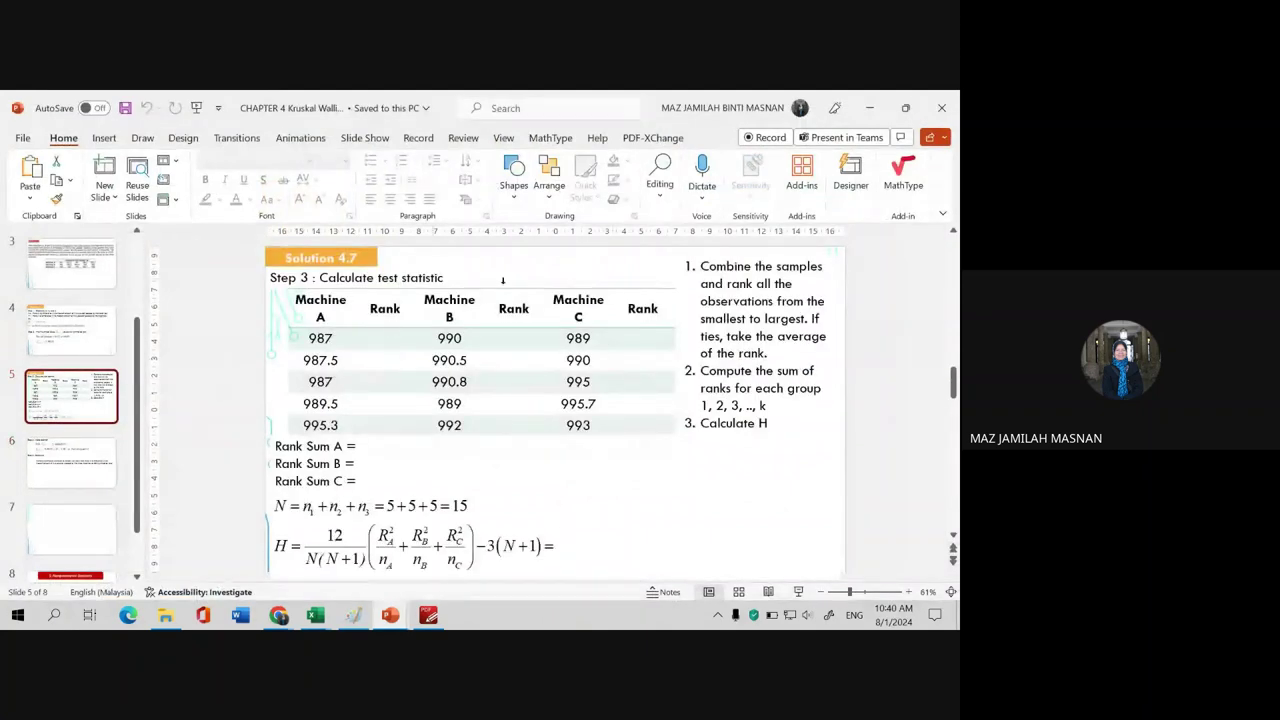
click(798, 591)
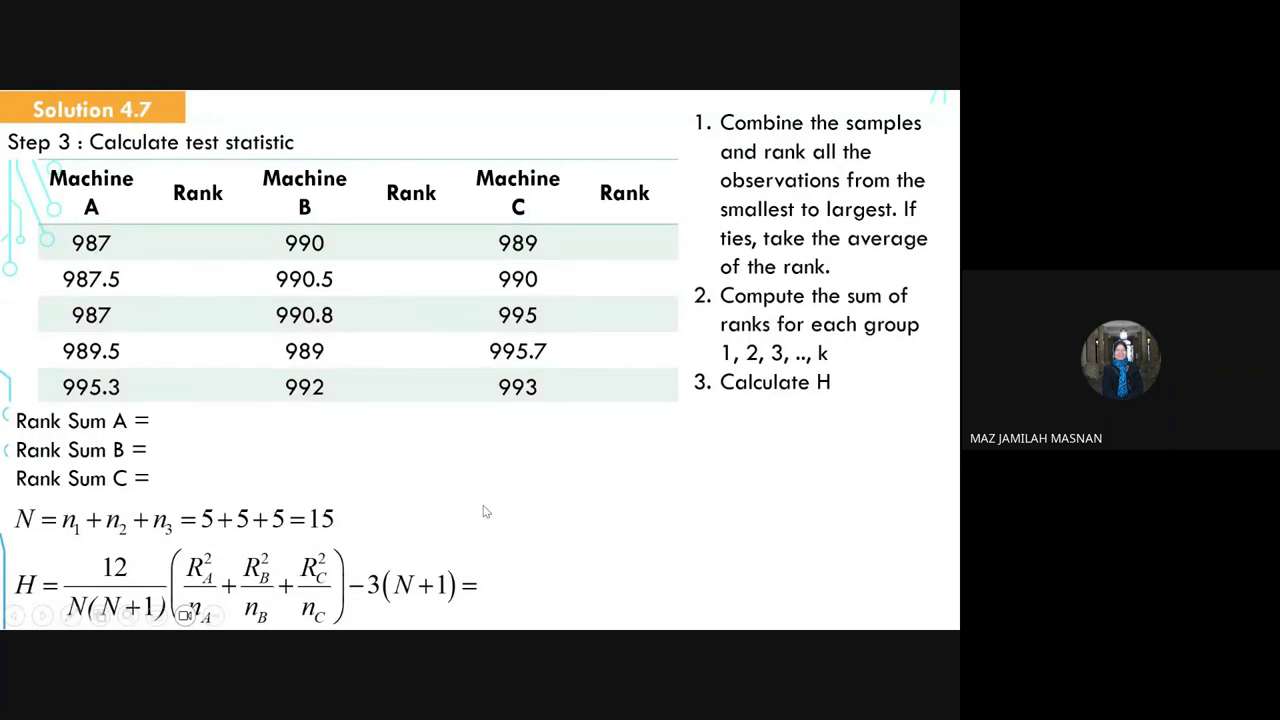
key(Escape)
mouse_move(315, 614)
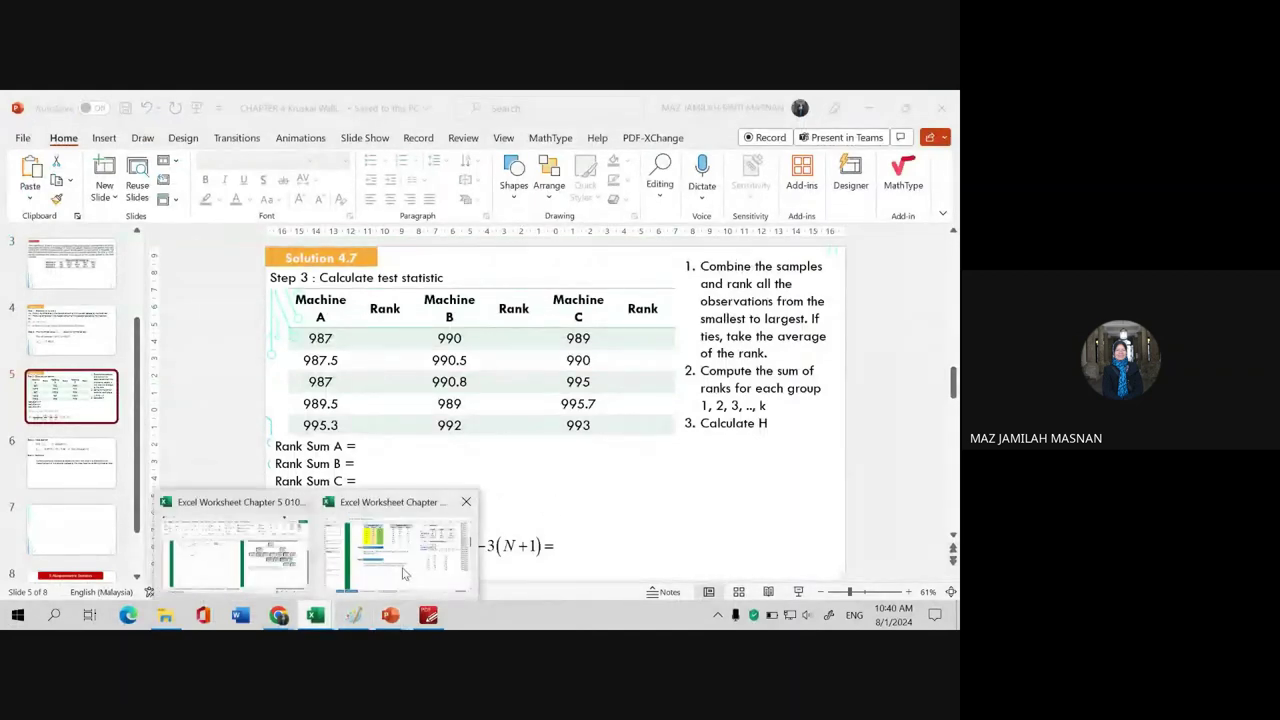
click(404, 573)
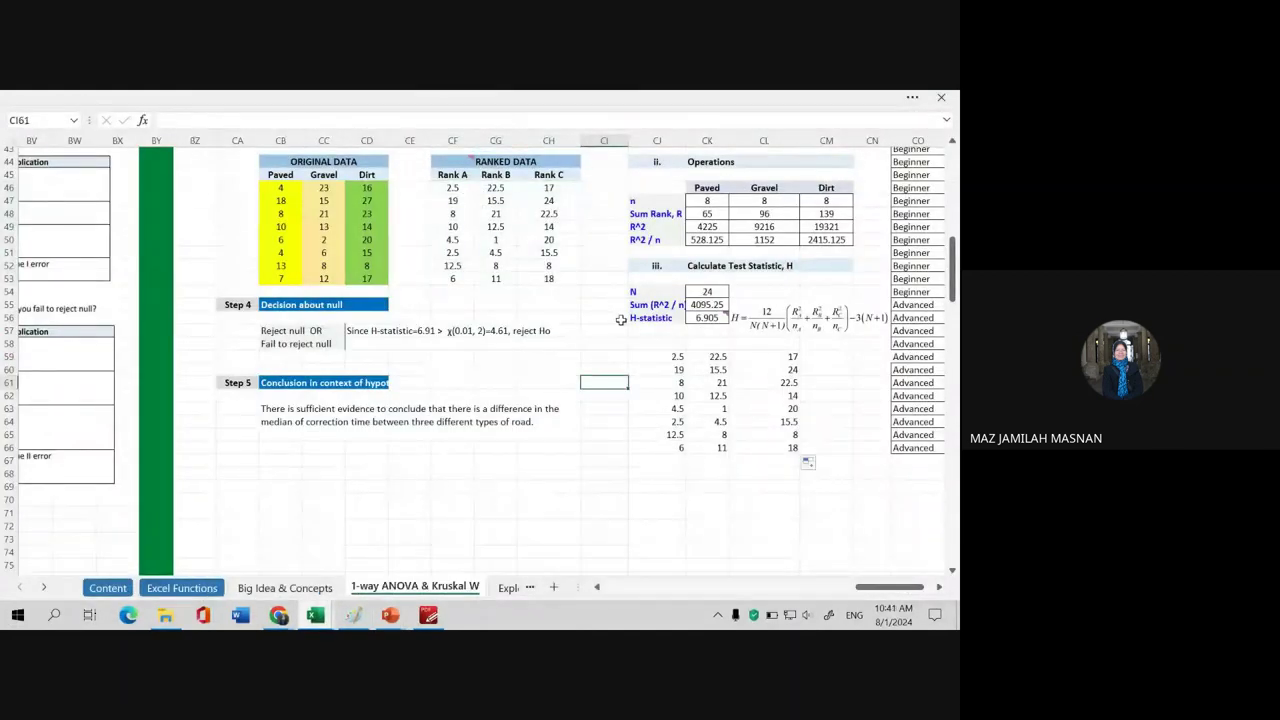
- Delete the copied rank block in CJ59:CL66
drag(642, 354, 790, 457)
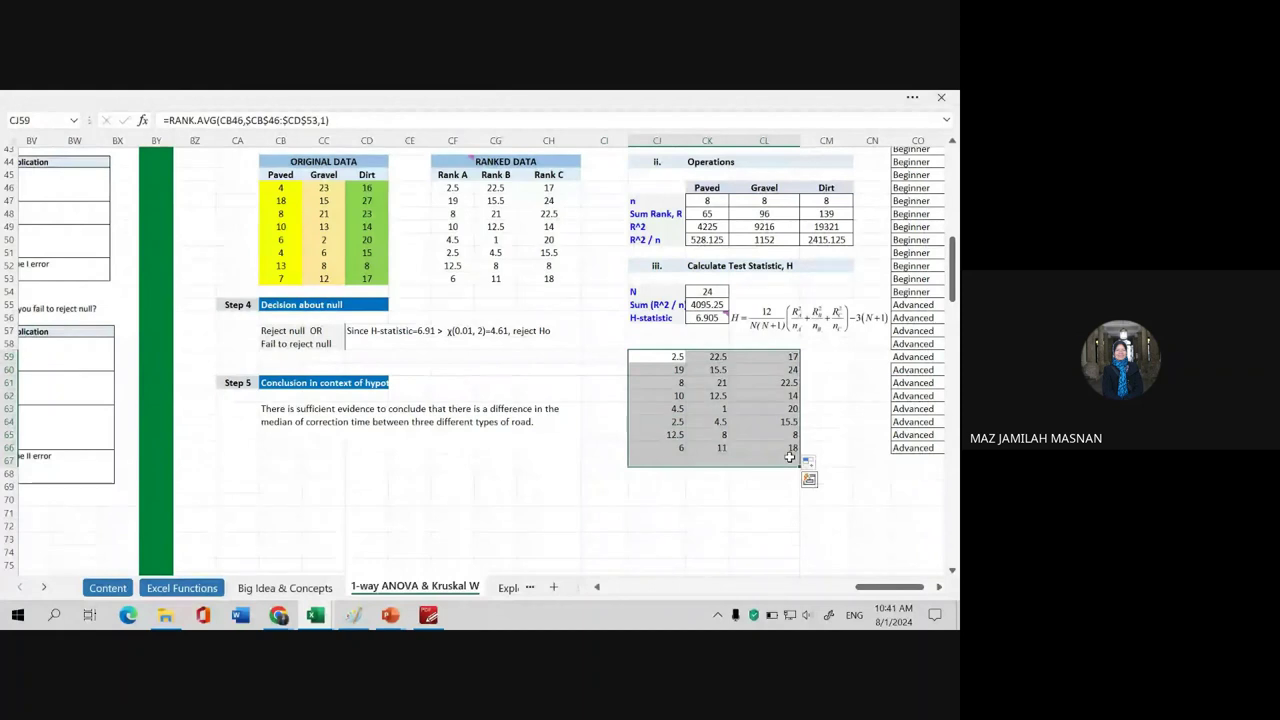
key(Delete)
click(690, 416)
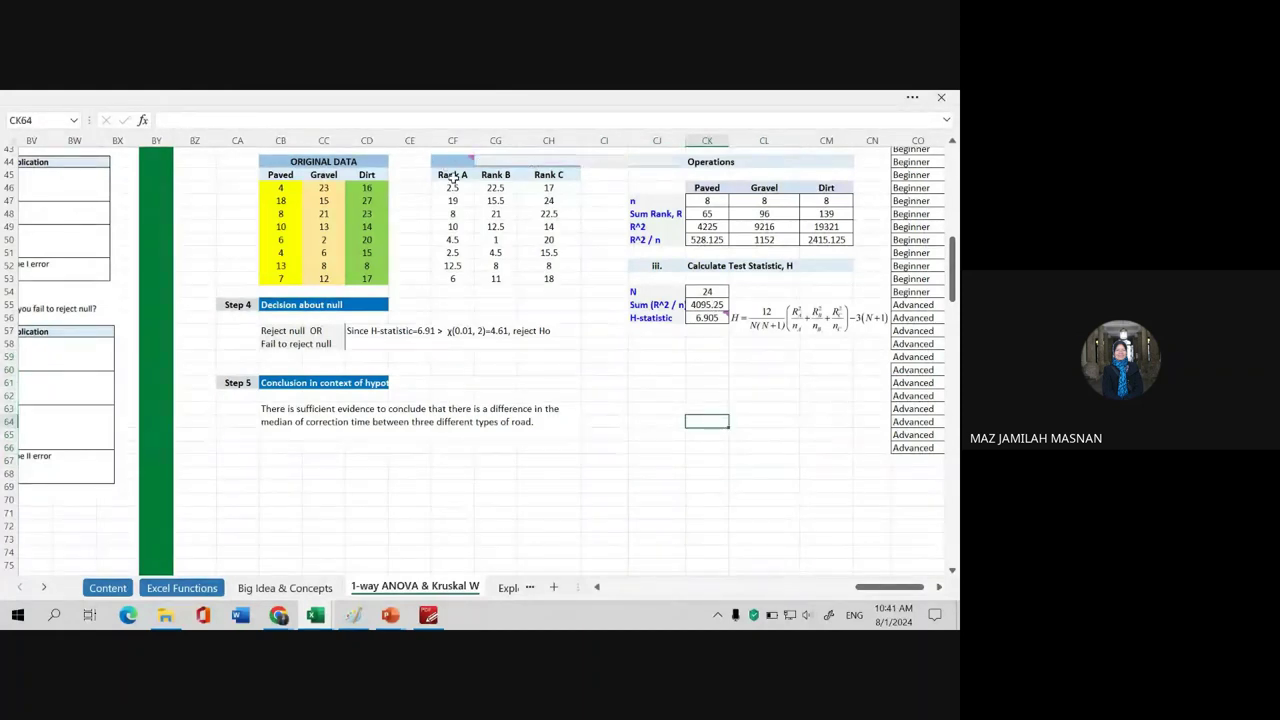
- Select the Rank A, Rank B and Rank C columns of the RANKED DATA table in turn
drag(452, 188, 450, 284)
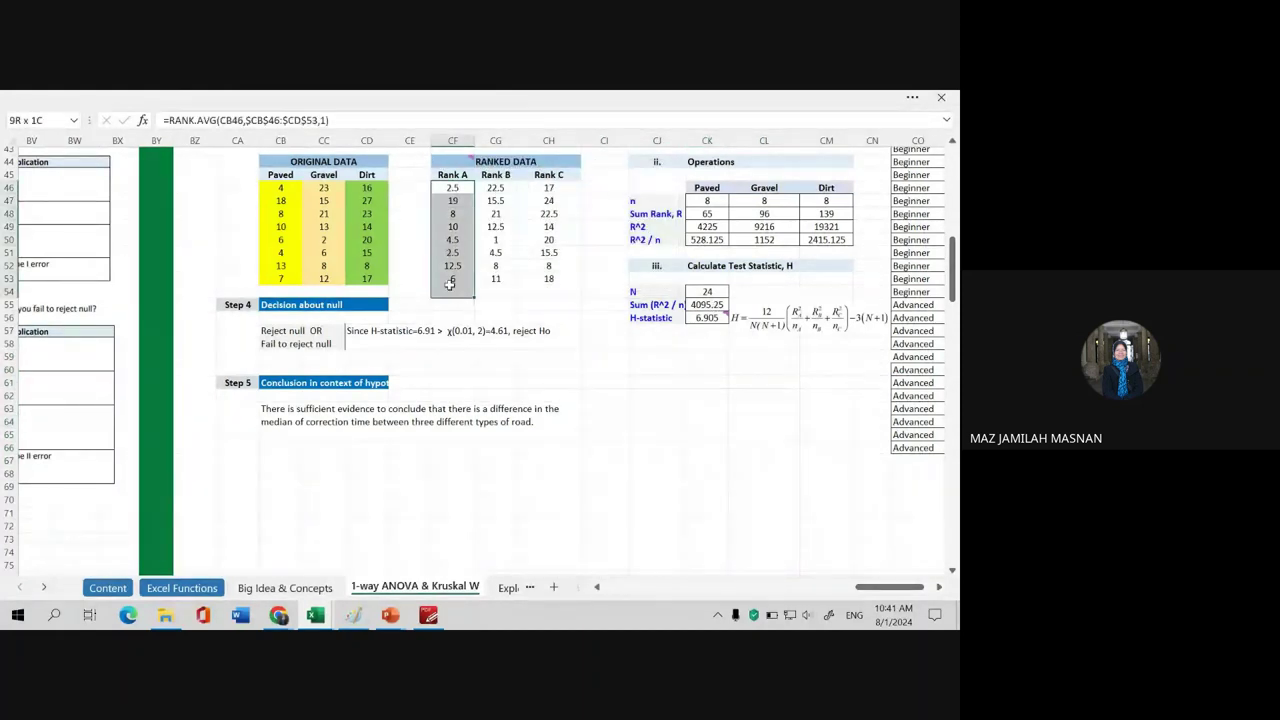
drag(496, 188, 496, 278)
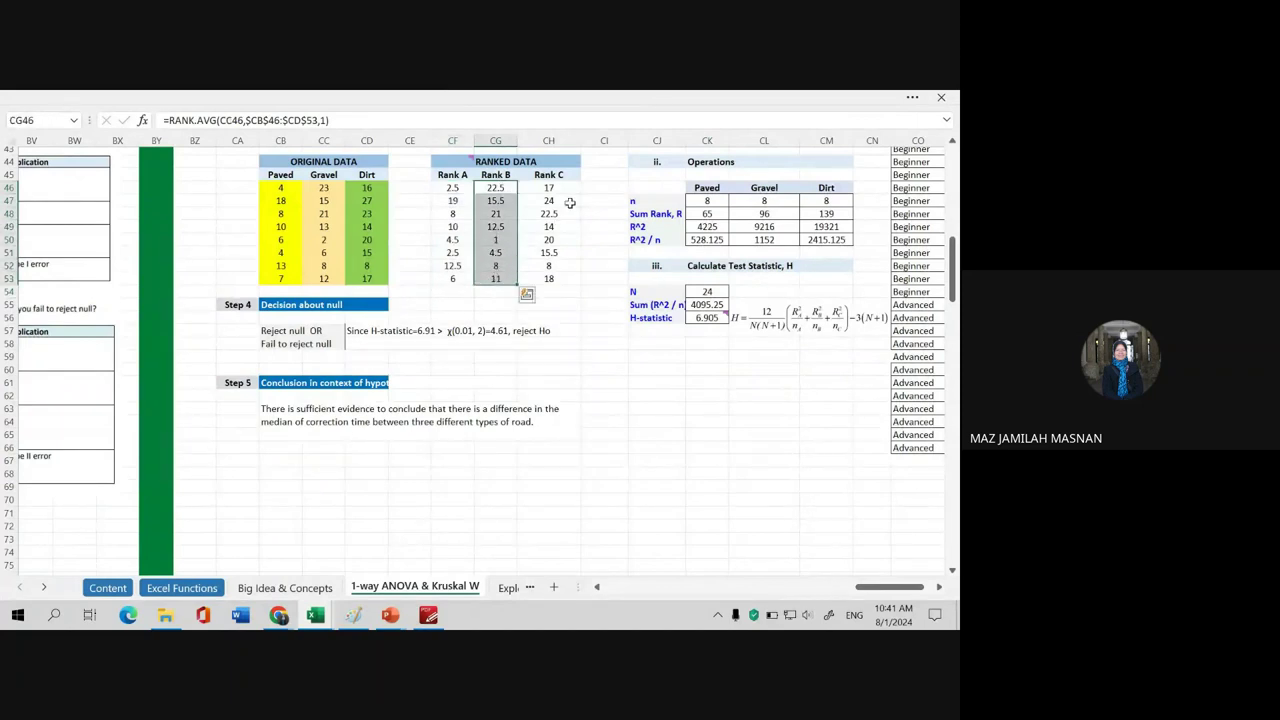
drag(548, 188, 550, 278)
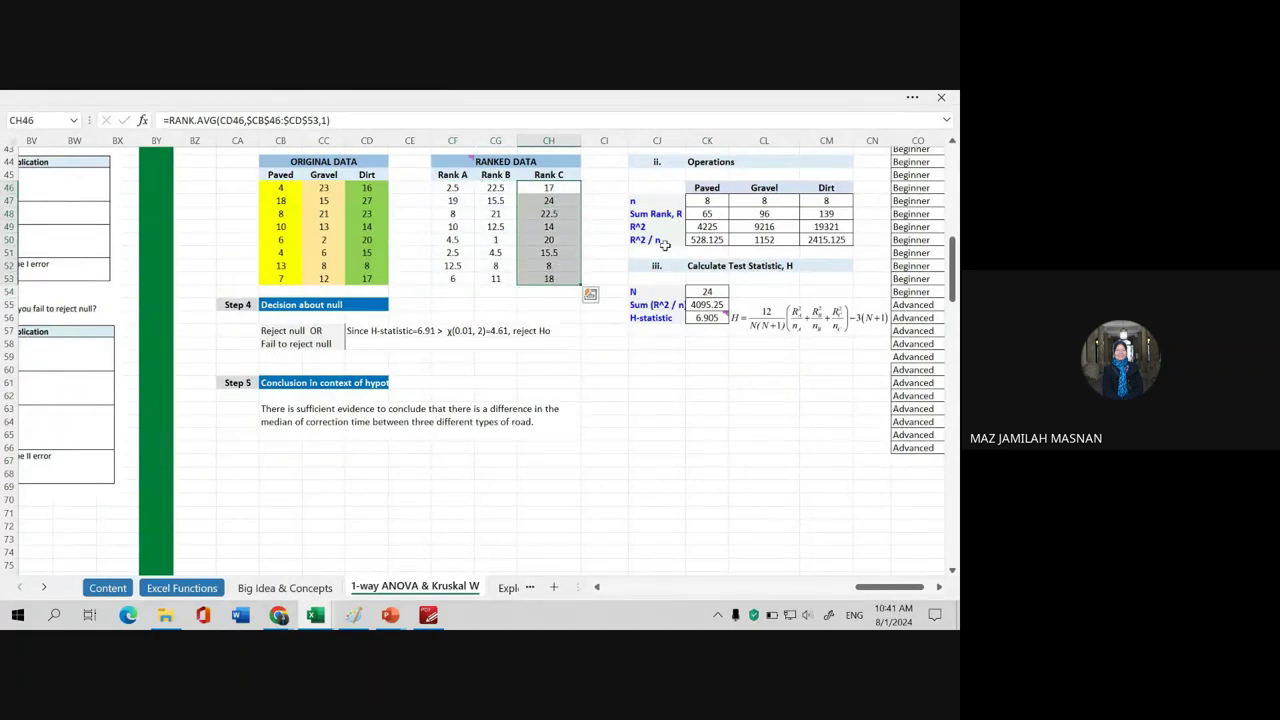
click(716, 215)
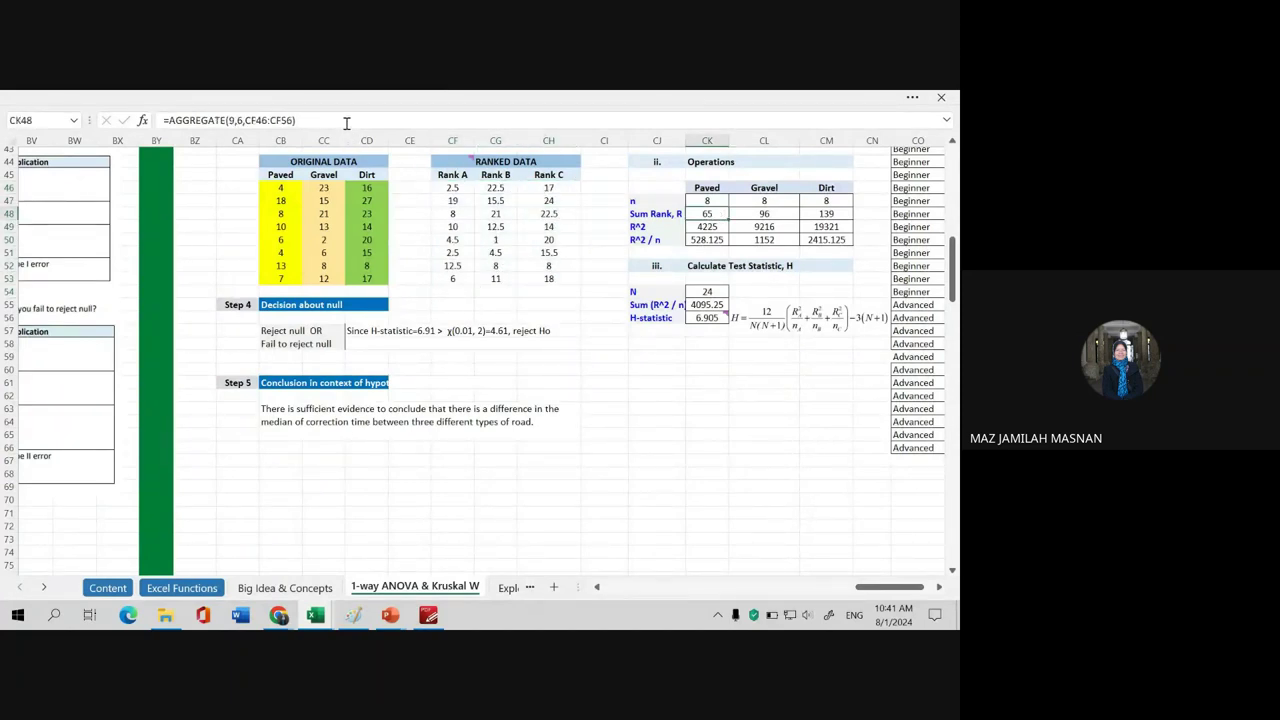
click(452, 291)
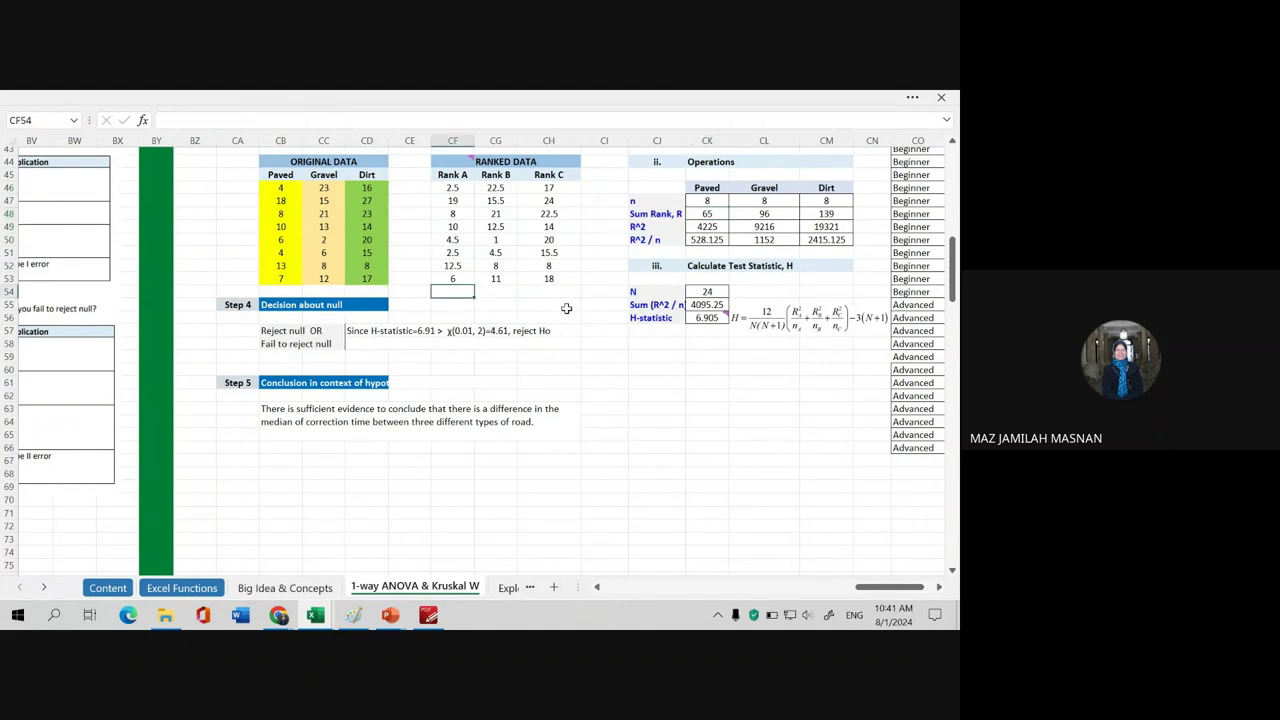
text(=sum)
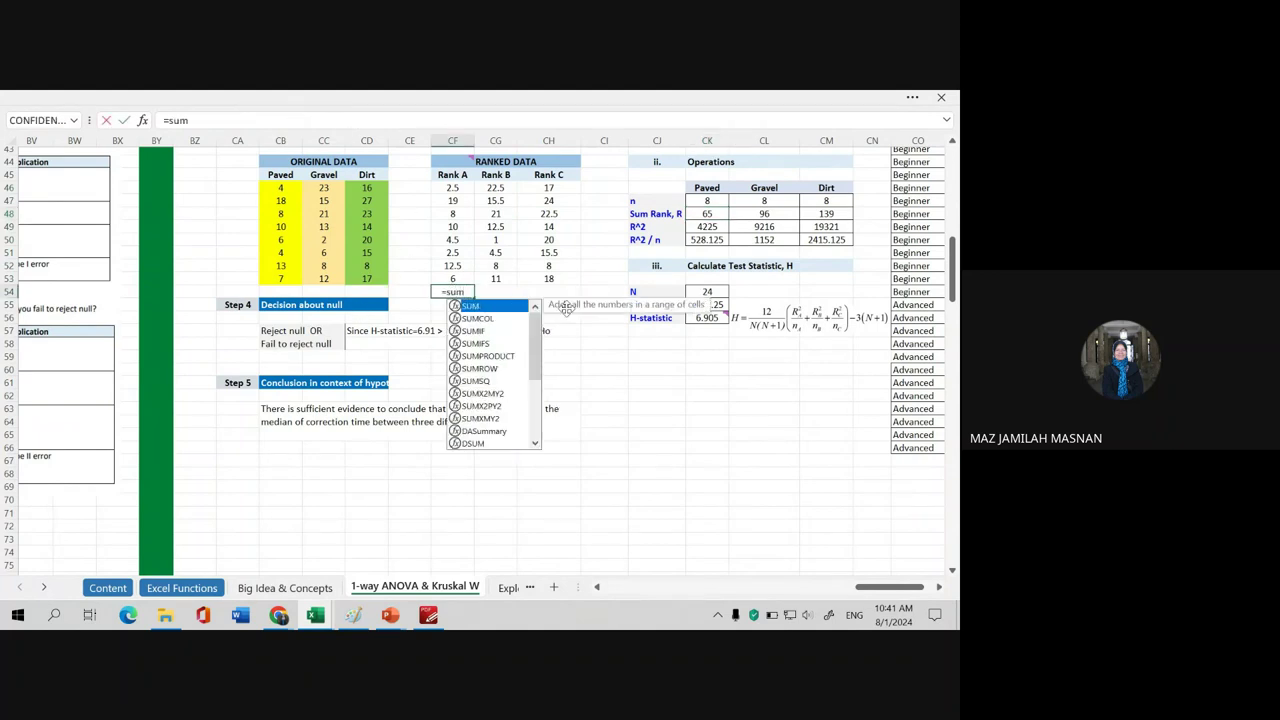
text(()
mouse_move(452, 187)
mouse_down()
mouse_move(452, 279)
mouse_move(578, 297)
mouse_up()
key(Return)
click(455, 291)
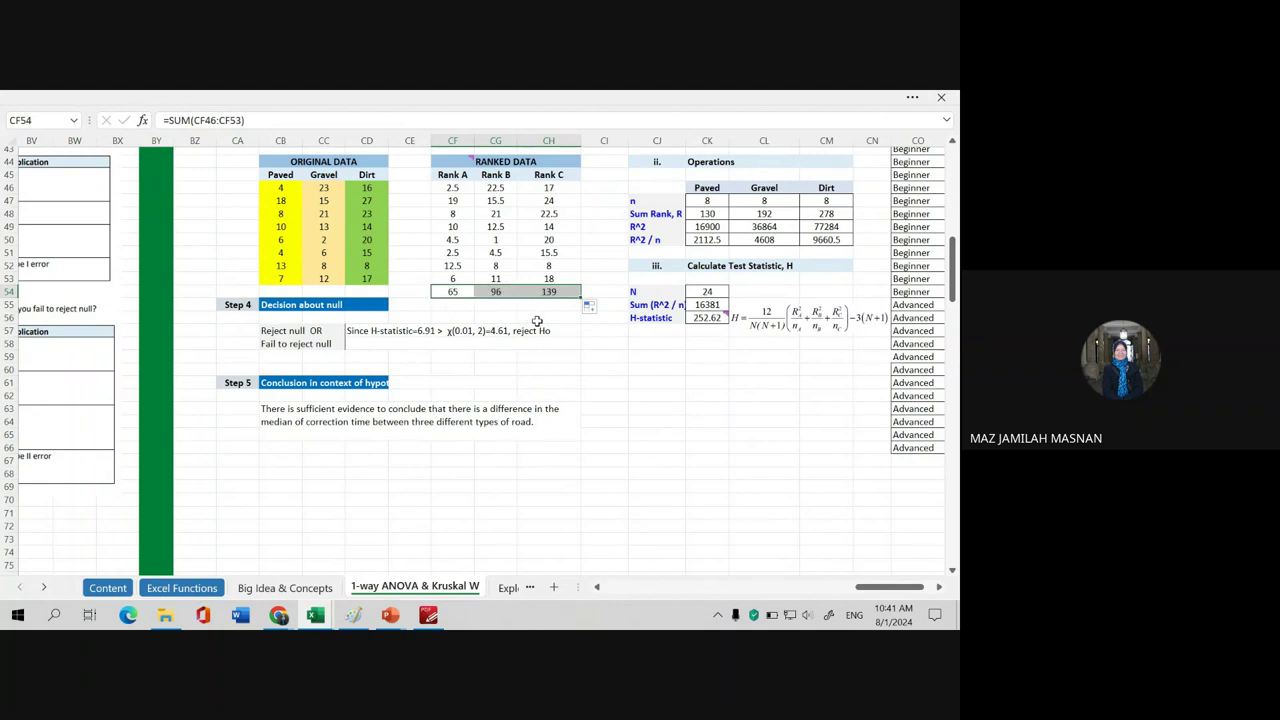
key(Delete)
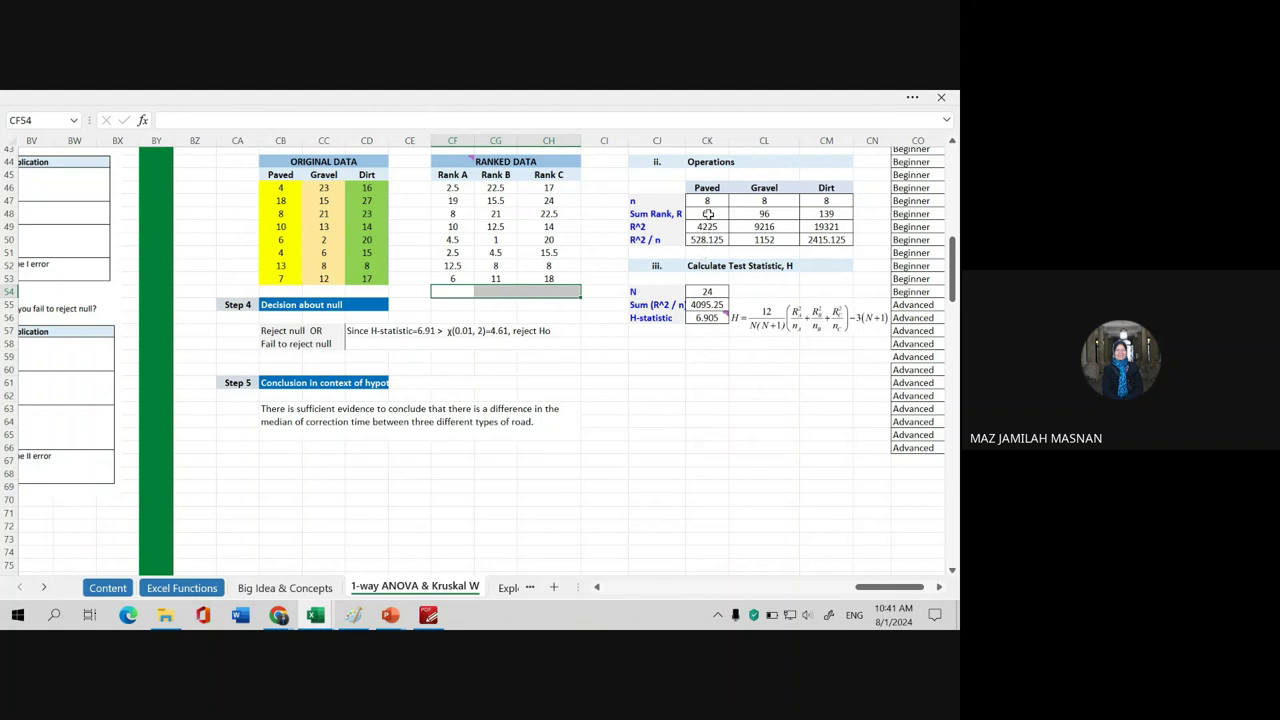
click(707, 213)
drag(455, 192, 452, 278)
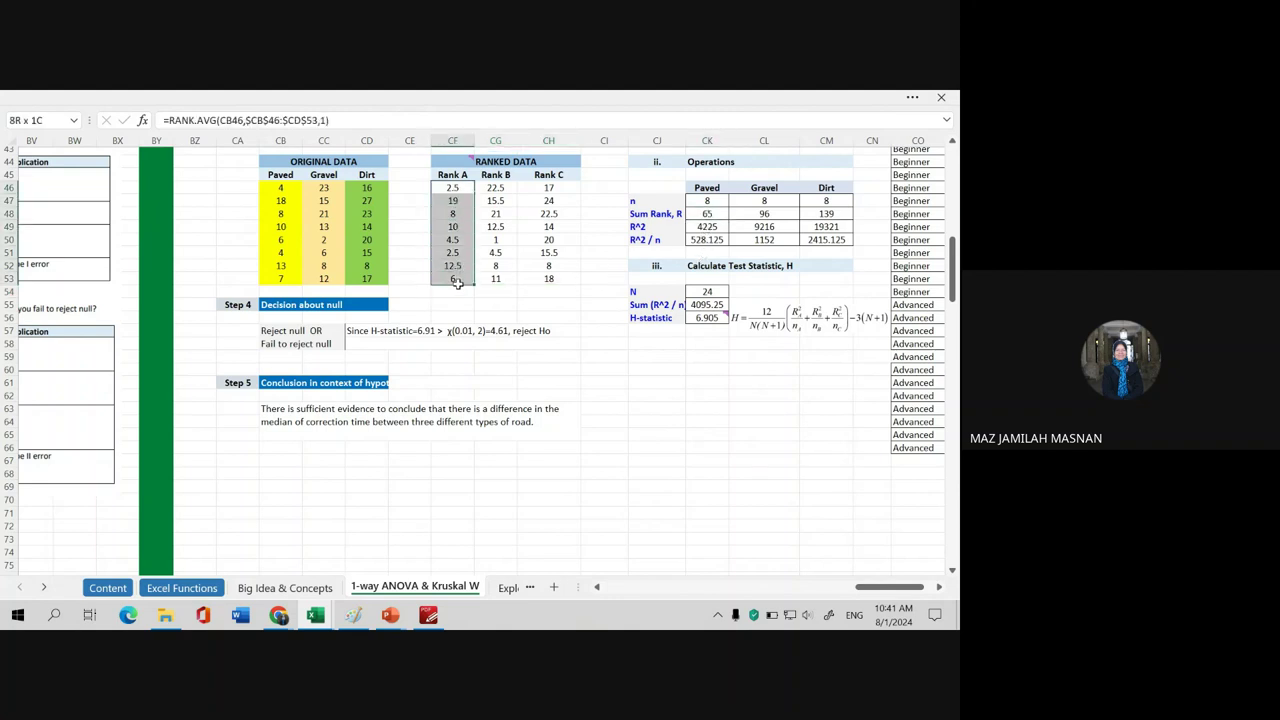
click(752, 212)
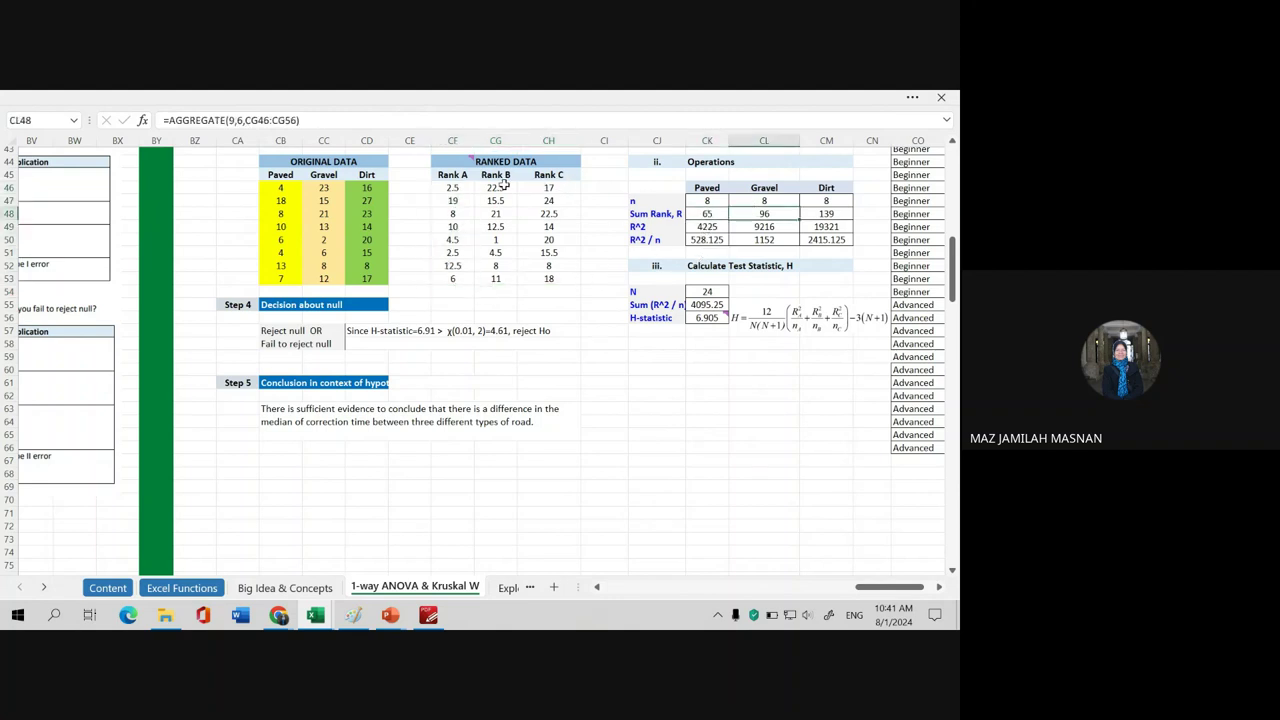
drag(505, 186, 497, 278)
click(828, 214)
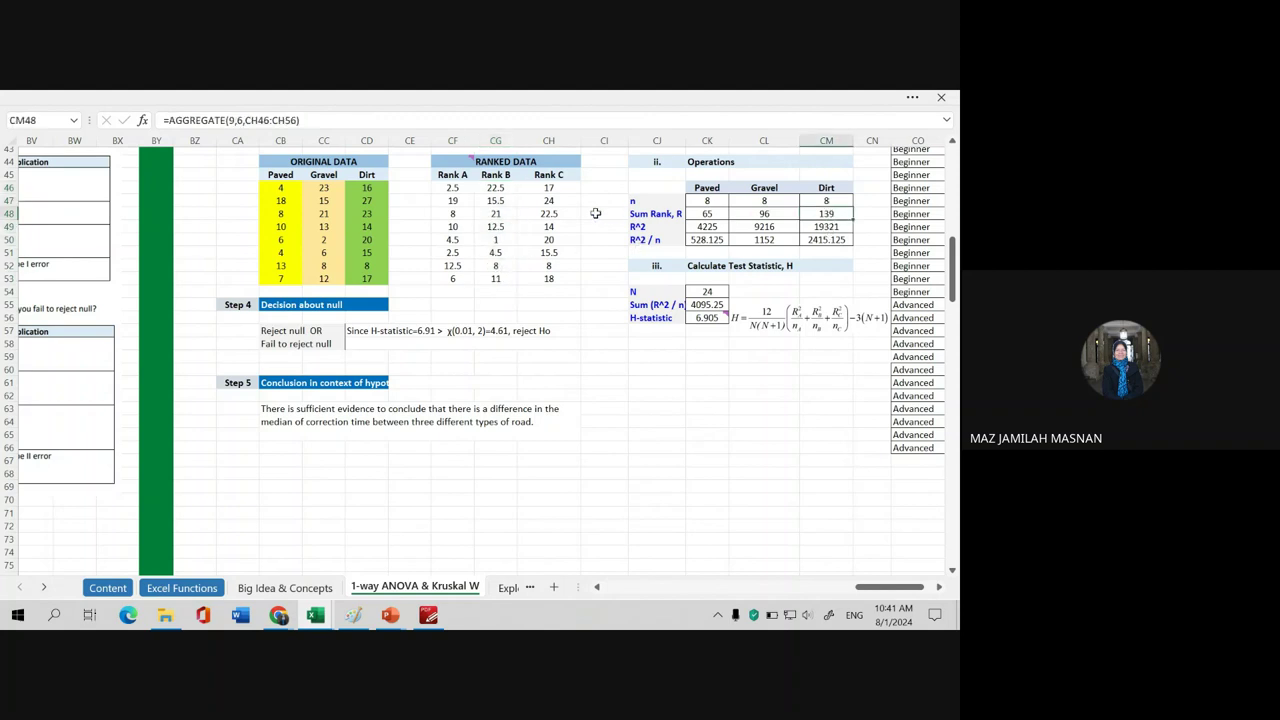
drag(548, 186, 550, 277)
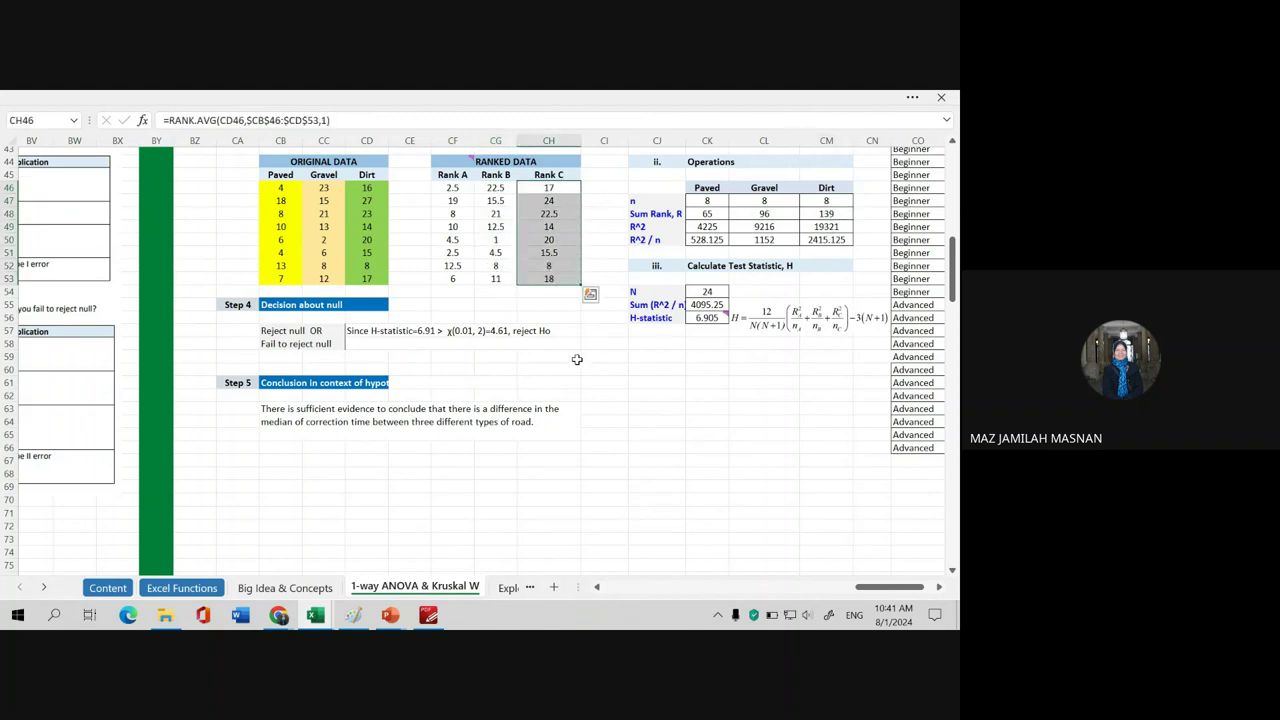
click(708, 199)
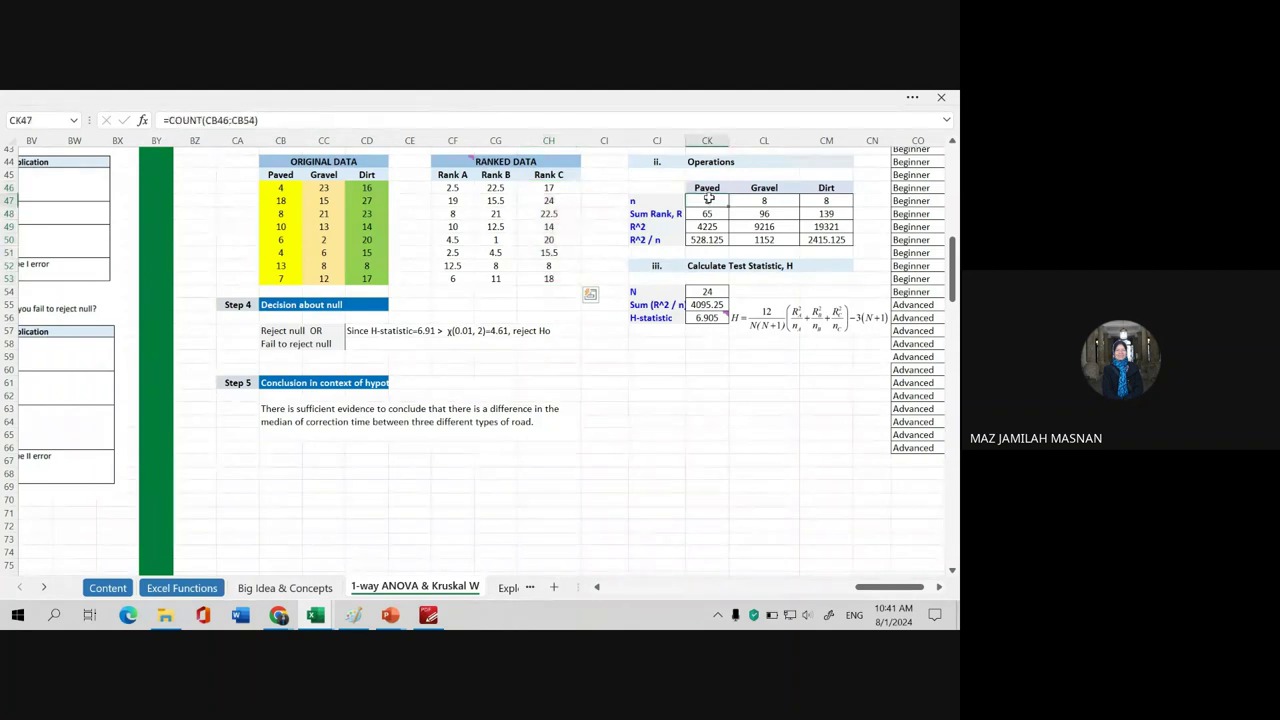
click(766, 200)
click(812, 201)
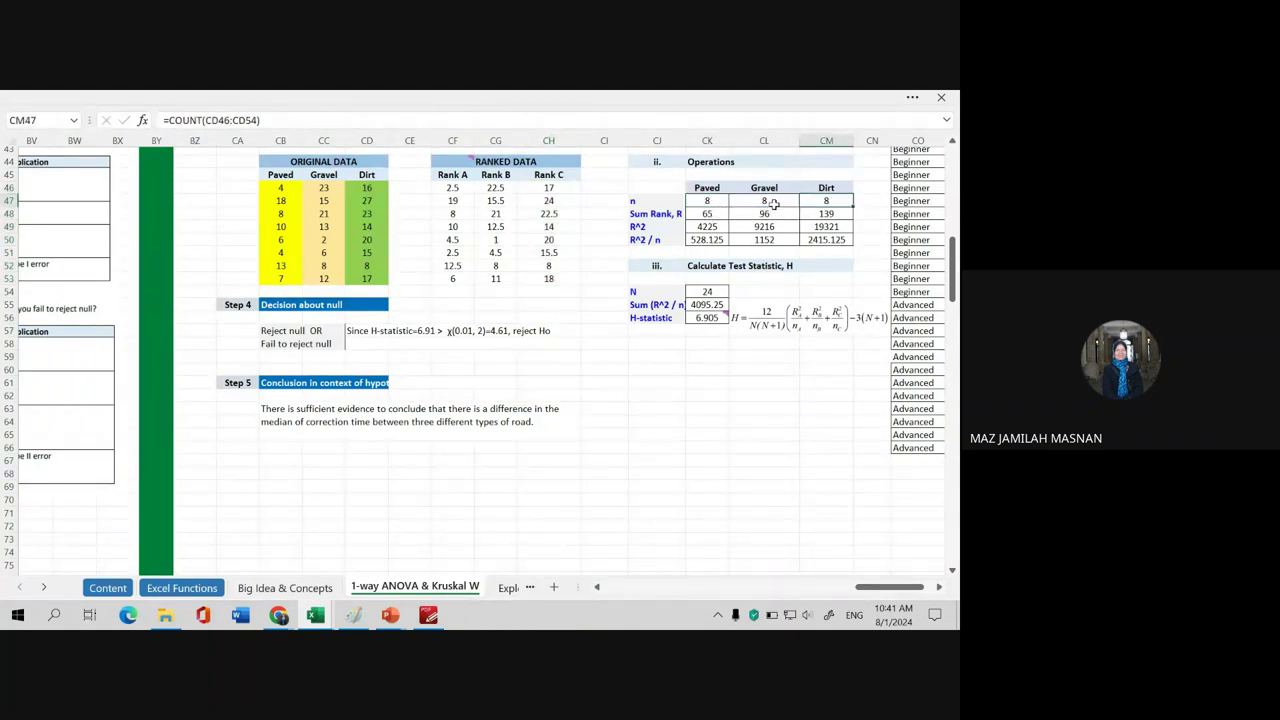
click(707, 225)
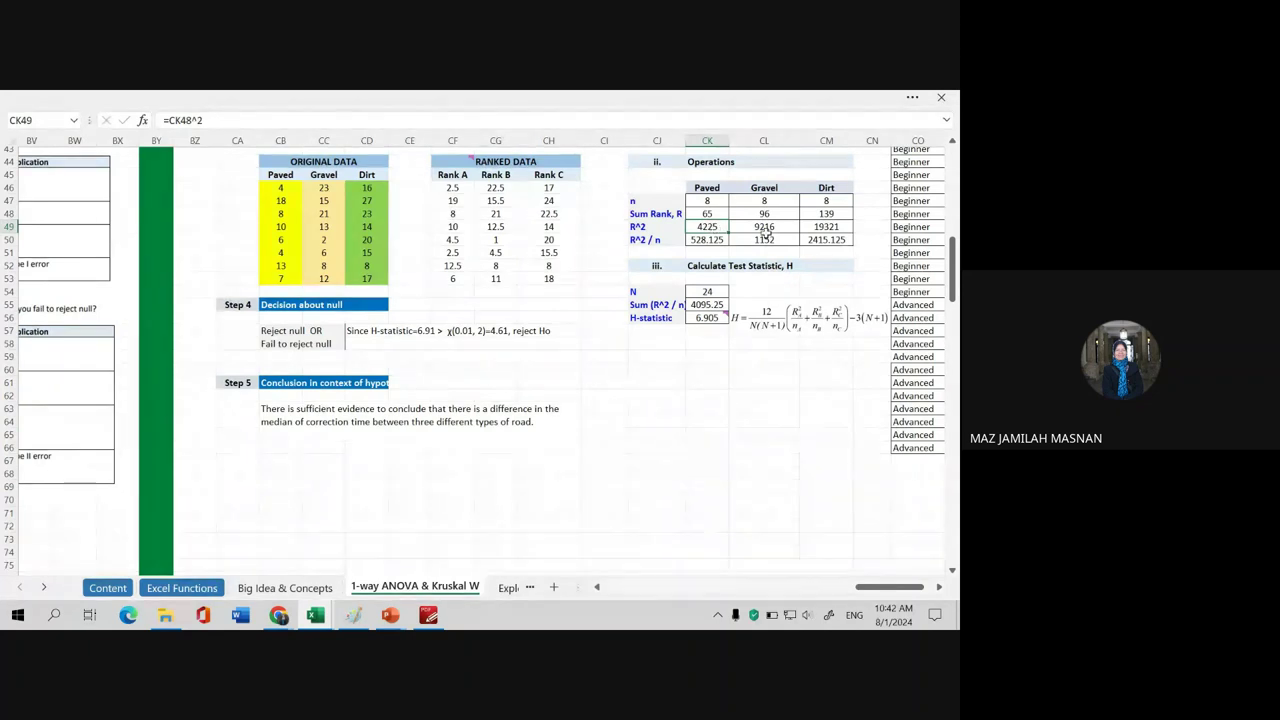
click(766, 228)
click(832, 228)
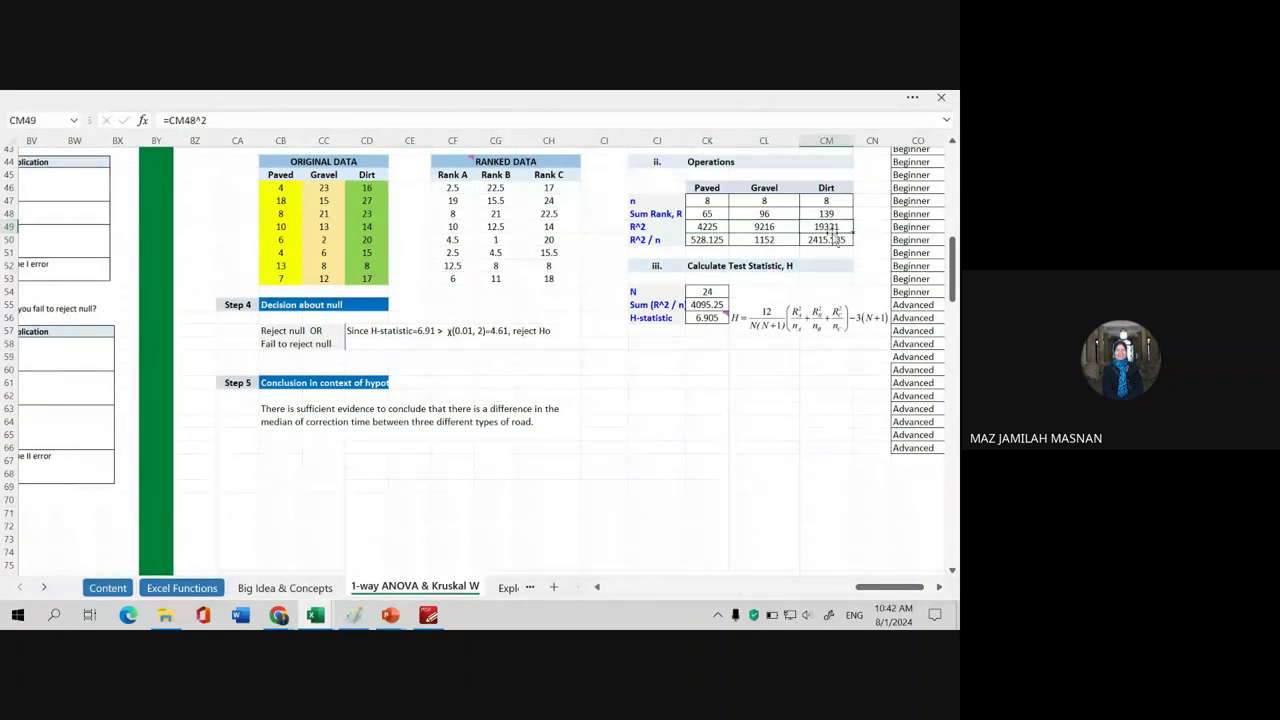
click(706, 240)
click(748, 240)
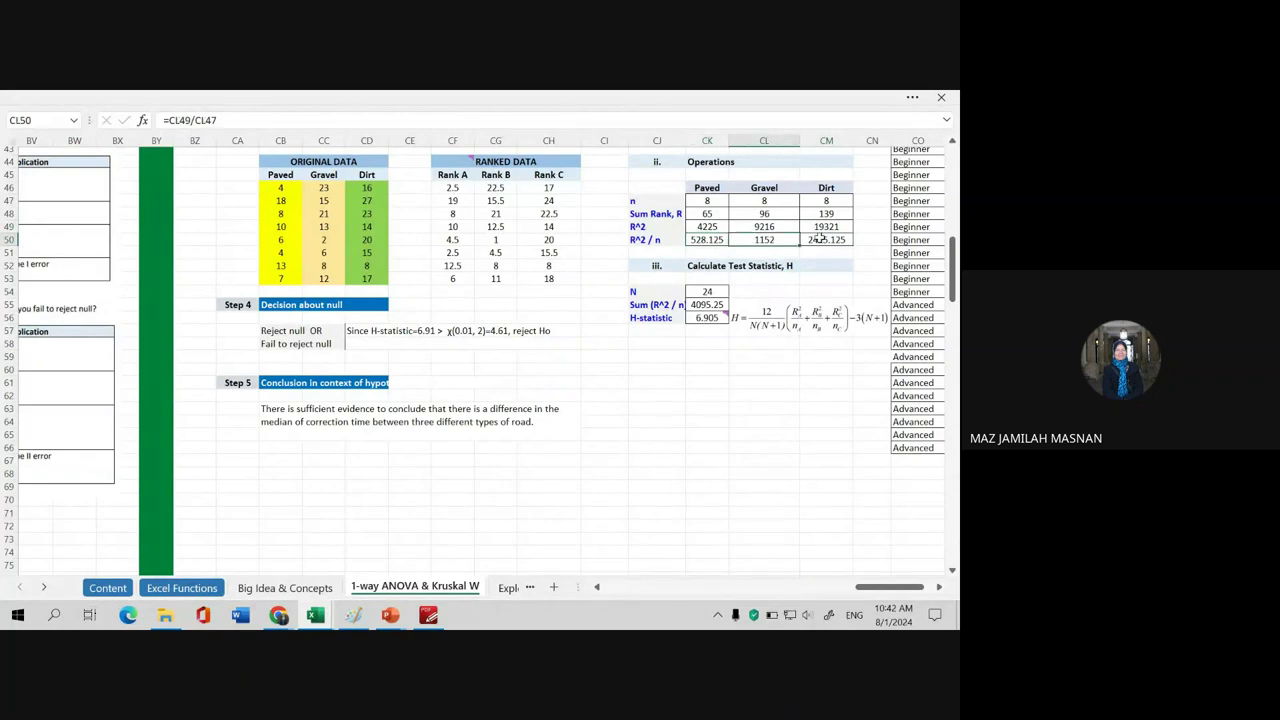
click(821, 240)
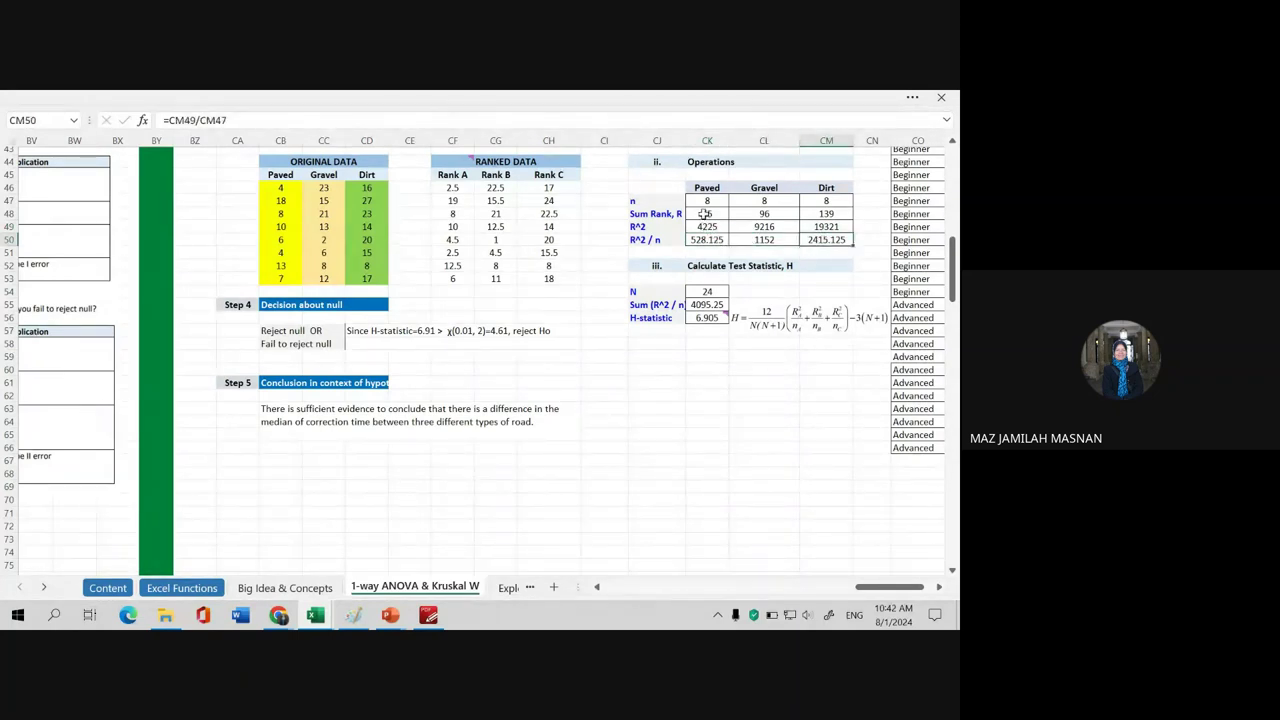
click(707, 290)
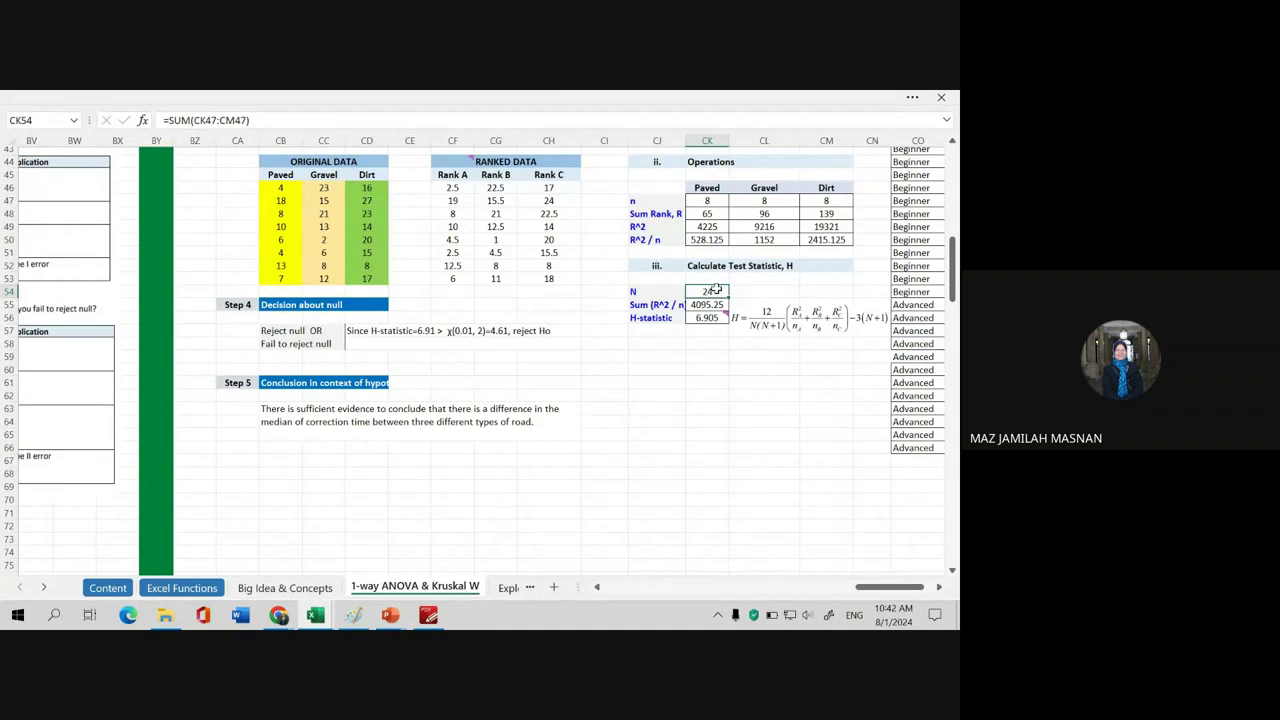
click(708, 305)
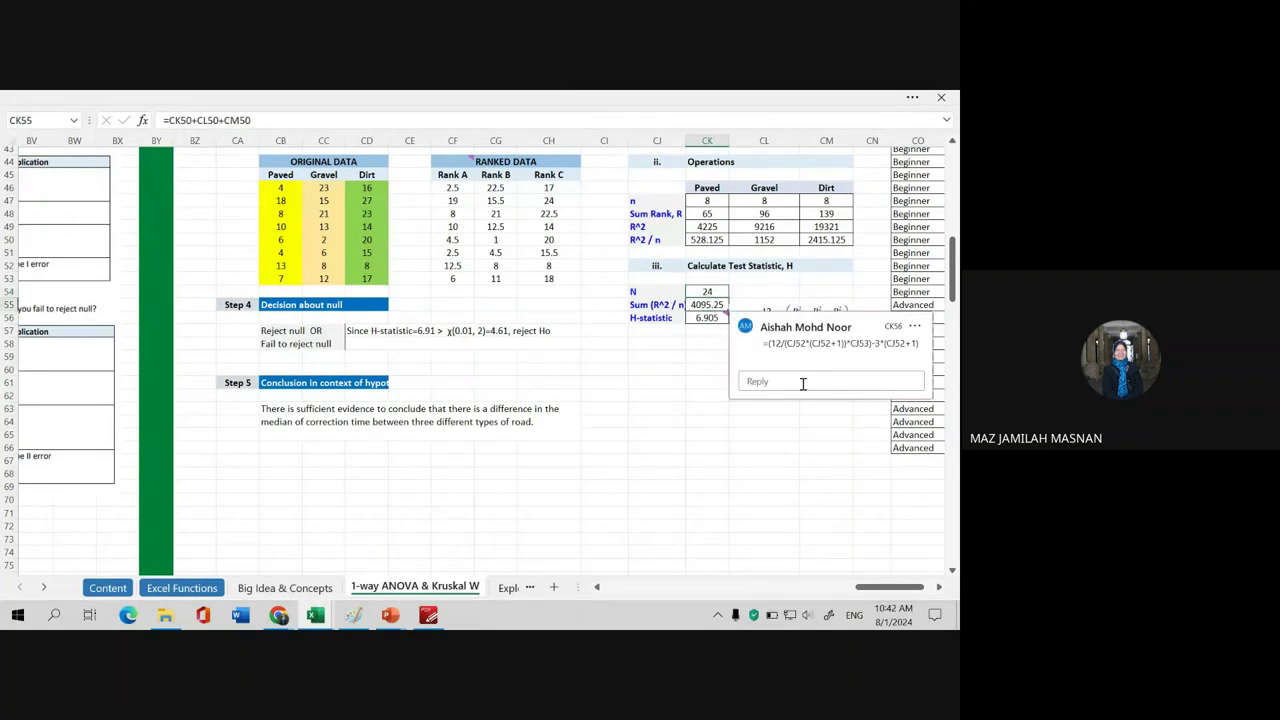
click(795, 433)
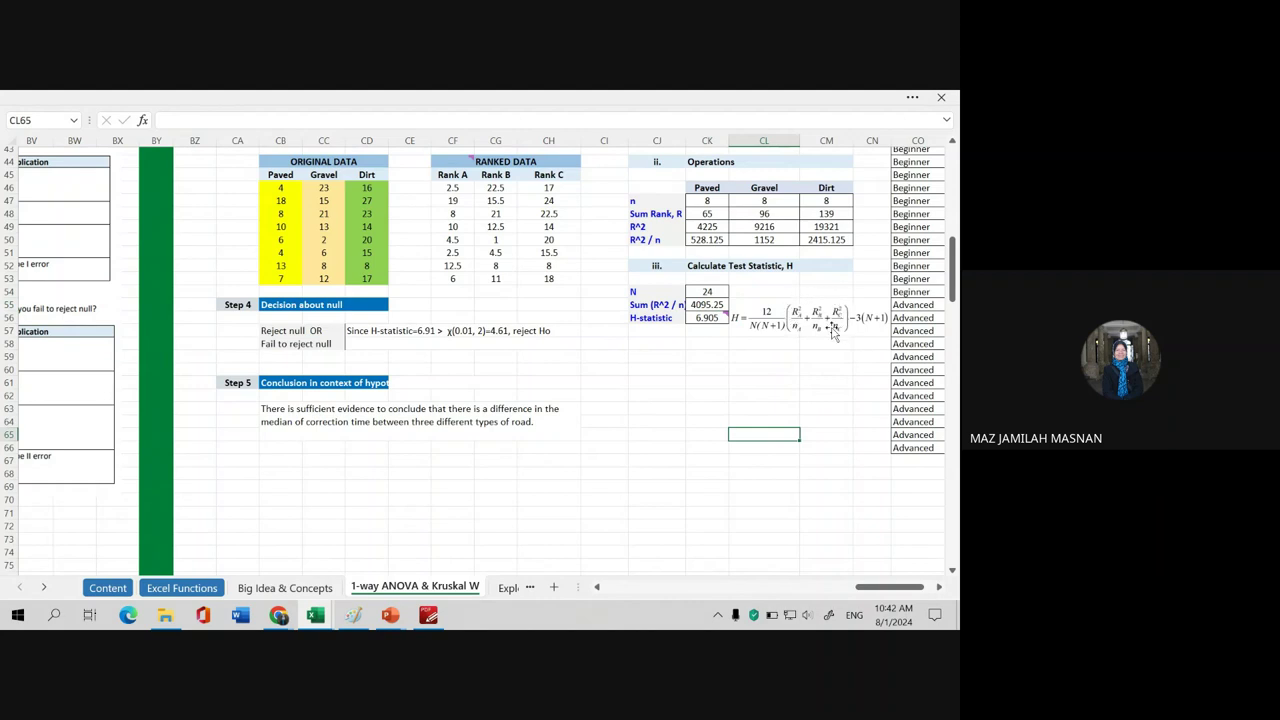
click(709, 304)
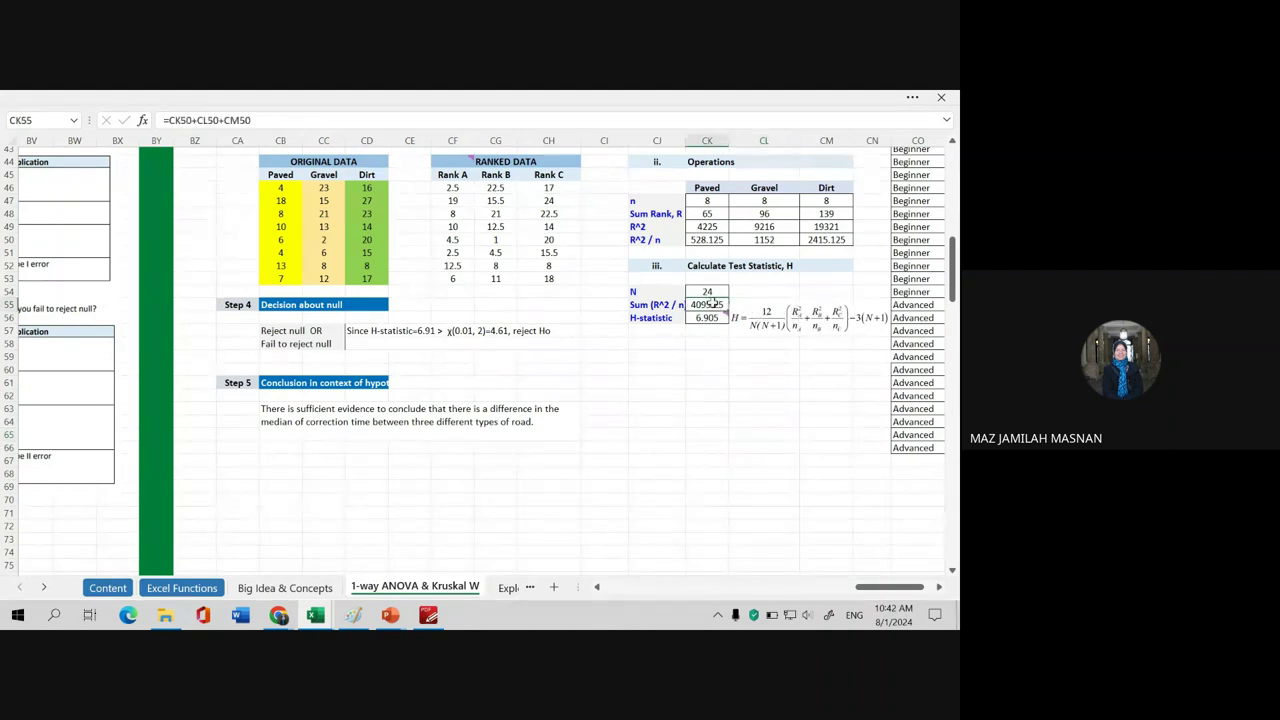
click(702, 240)
click(770, 240)
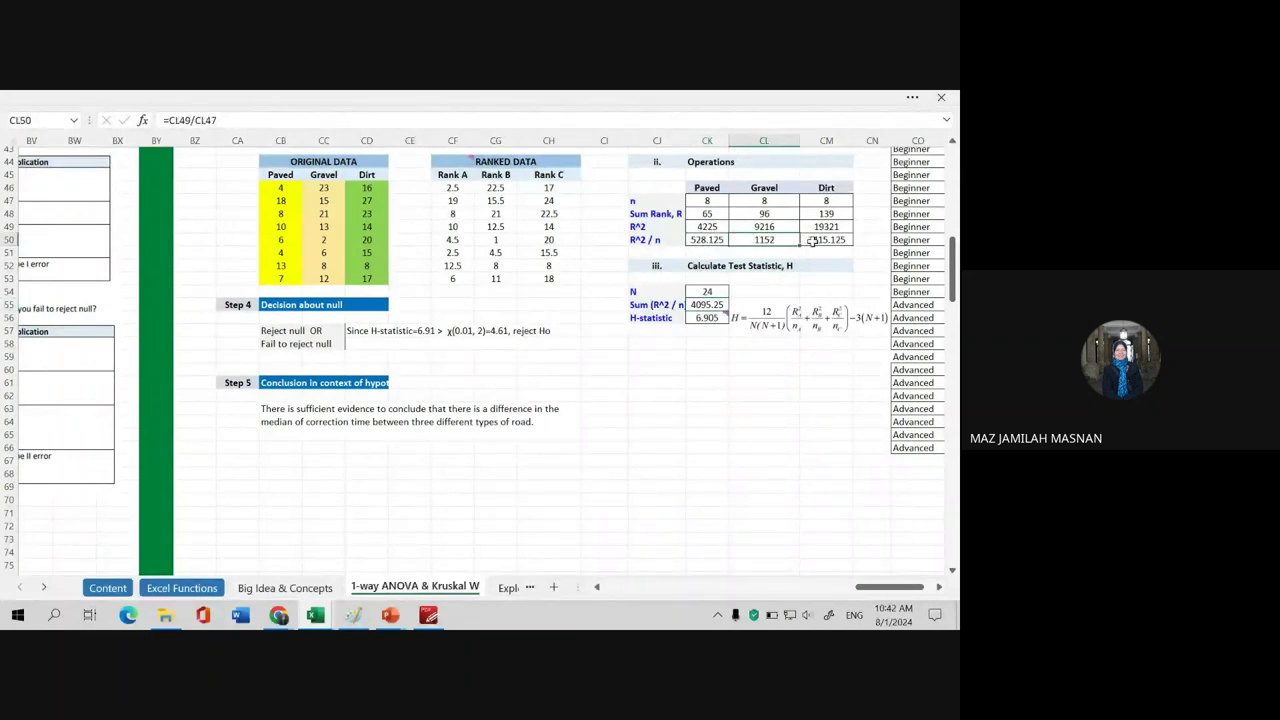
click(815, 242)
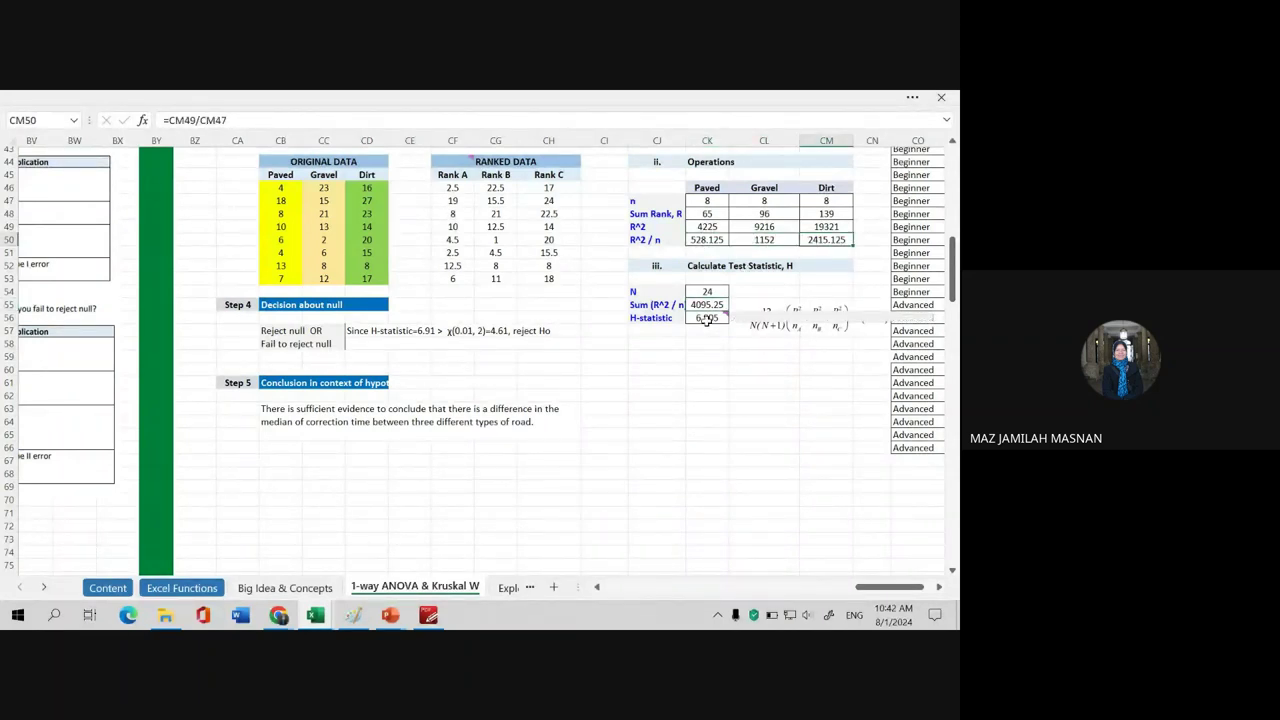
click(707, 318)
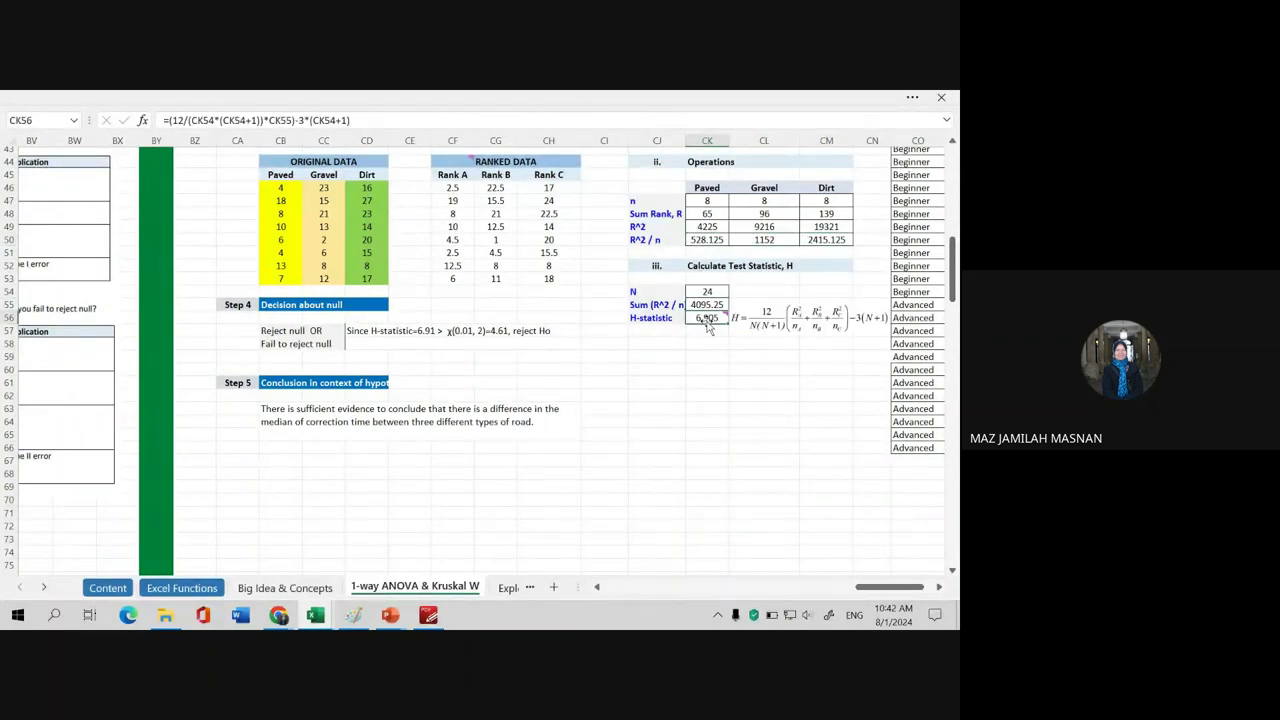
click(778, 290)
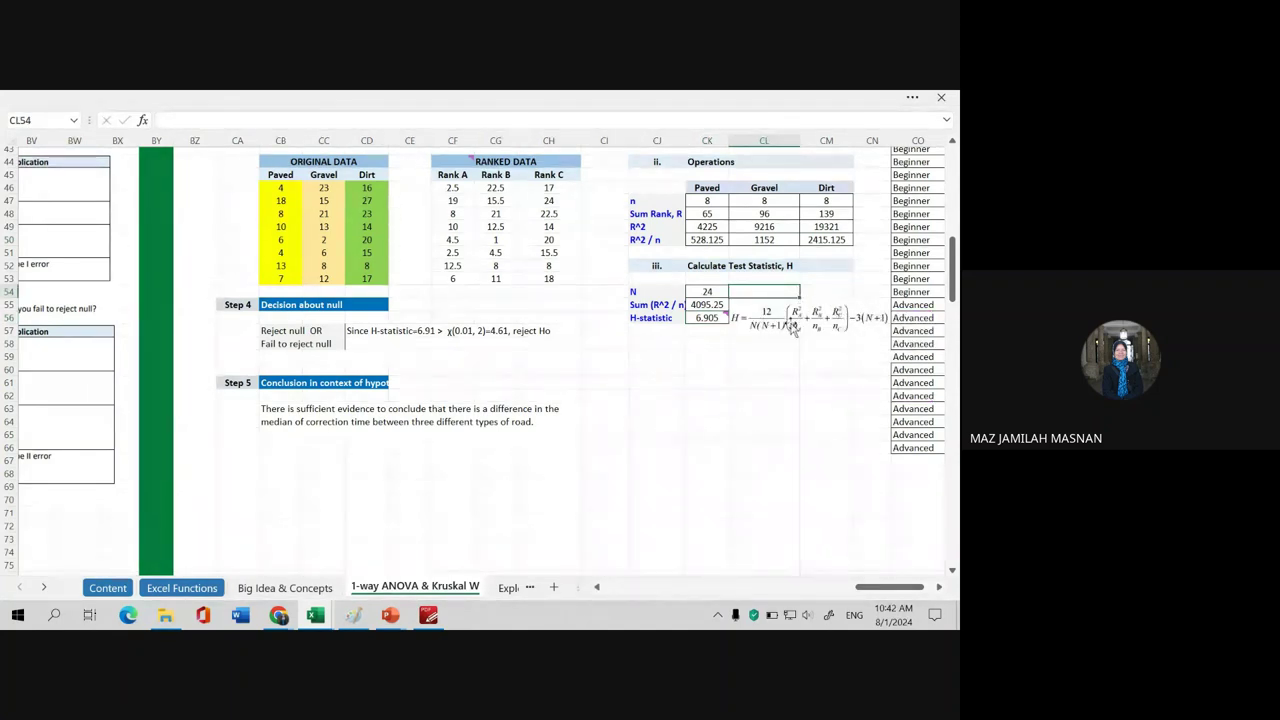
click(716, 318)
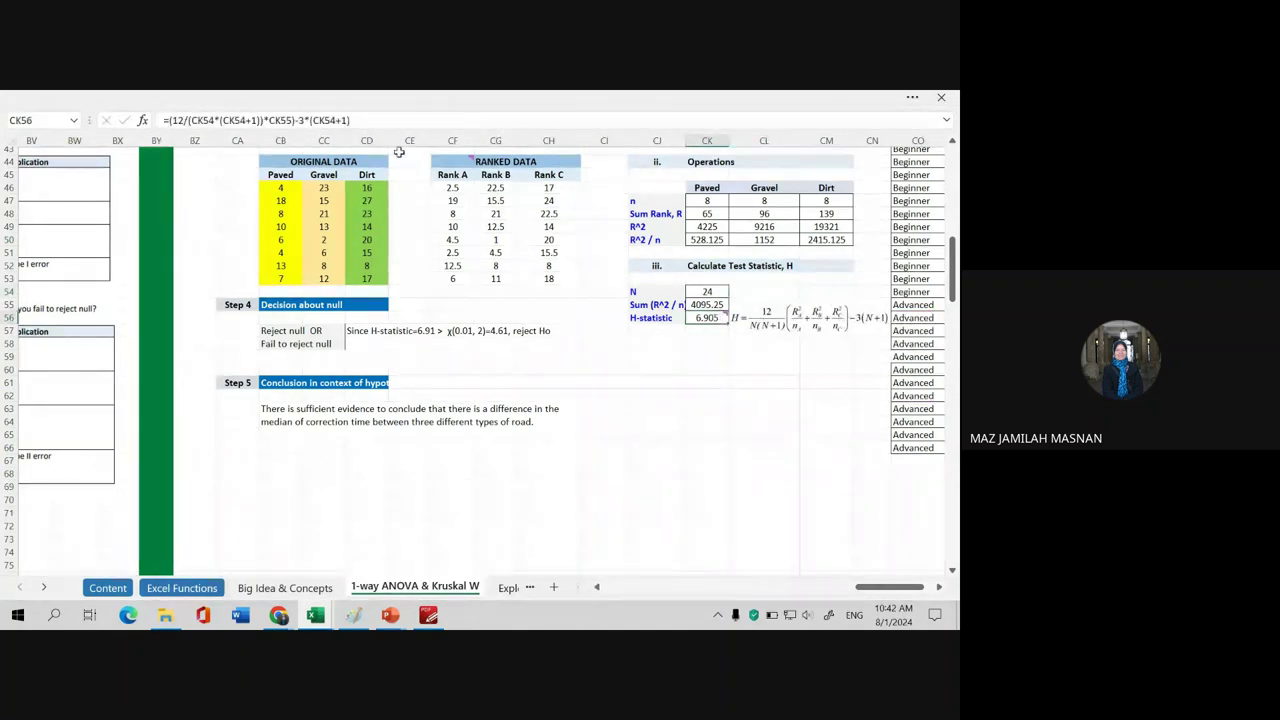
click(251, 120)
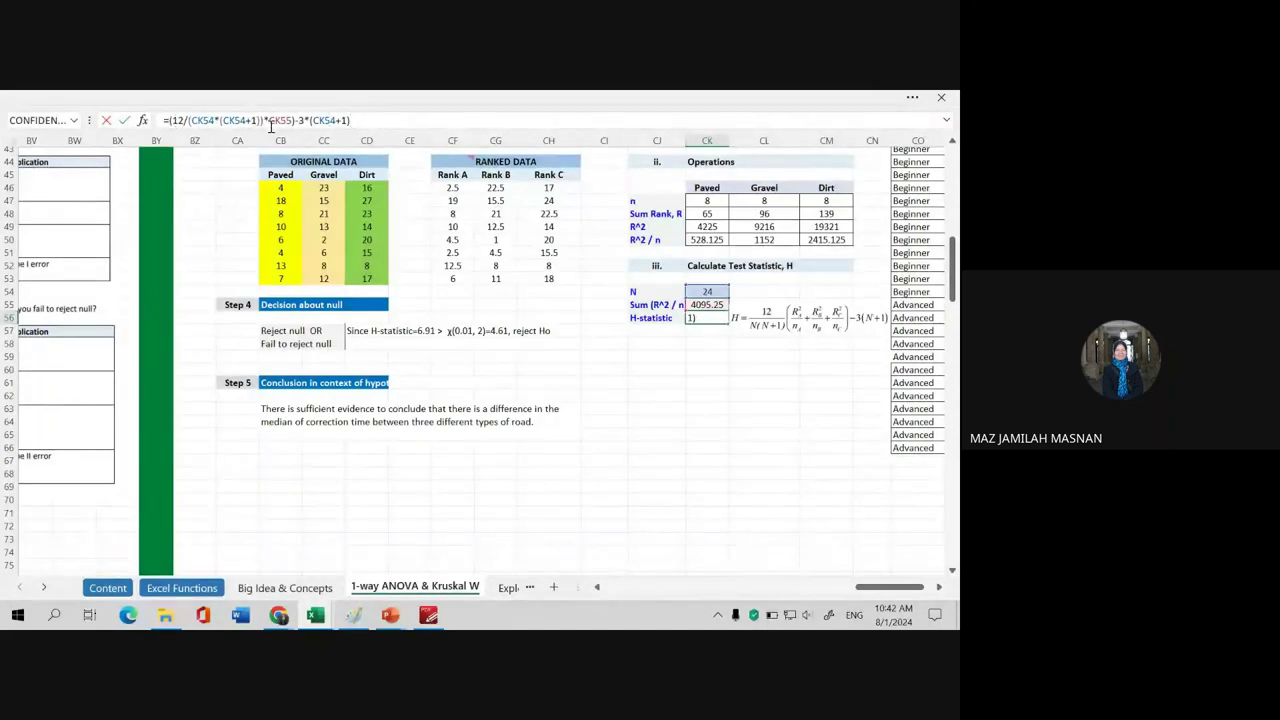
key(Return)
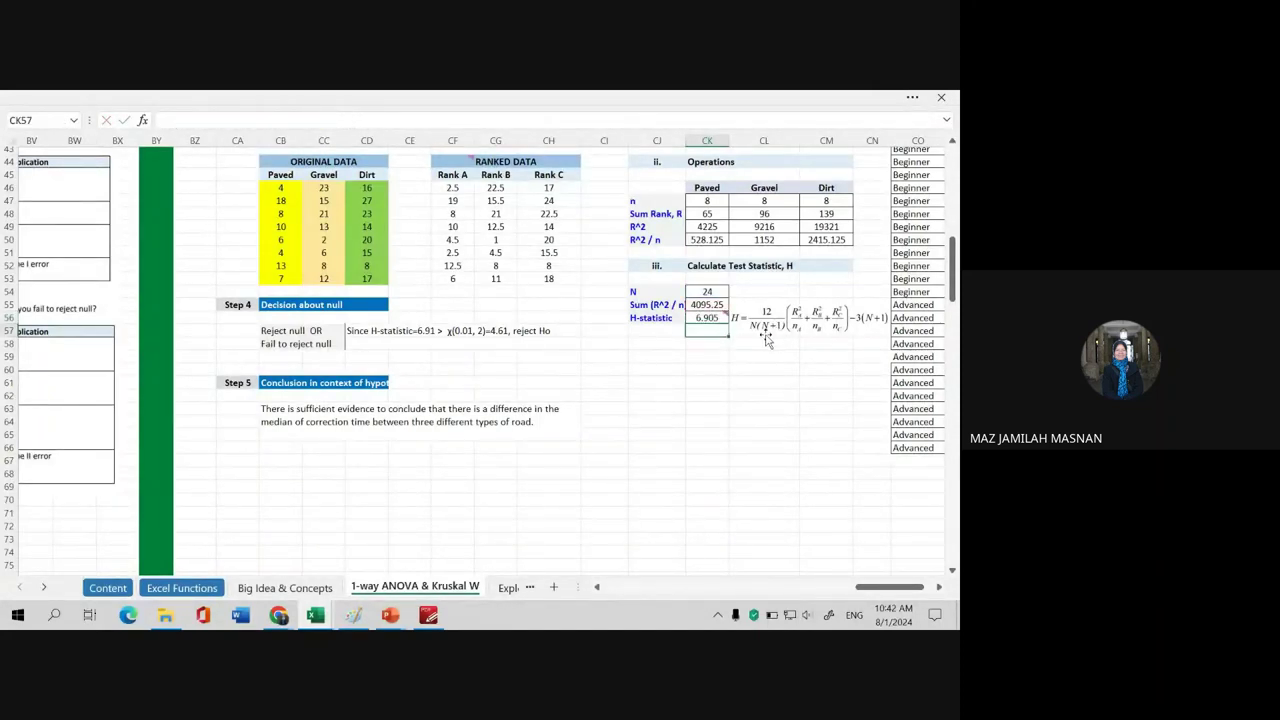
mouse_move(714, 318)
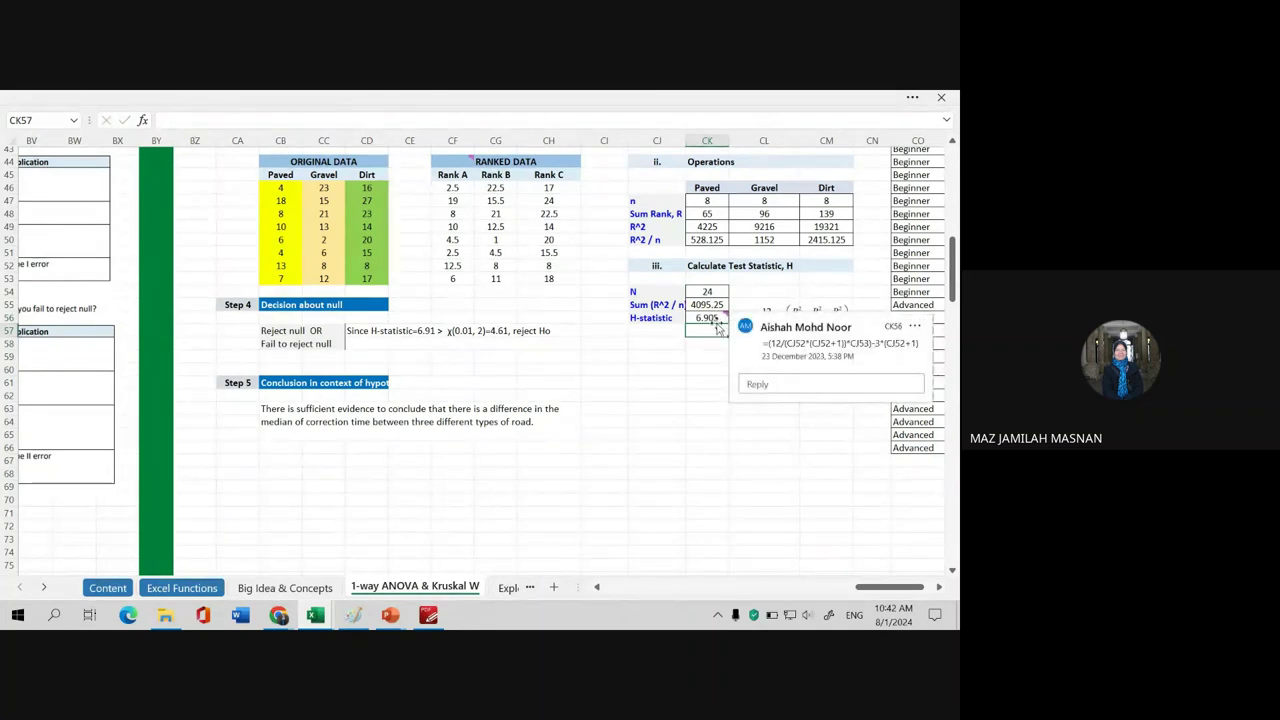
click(700, 388)
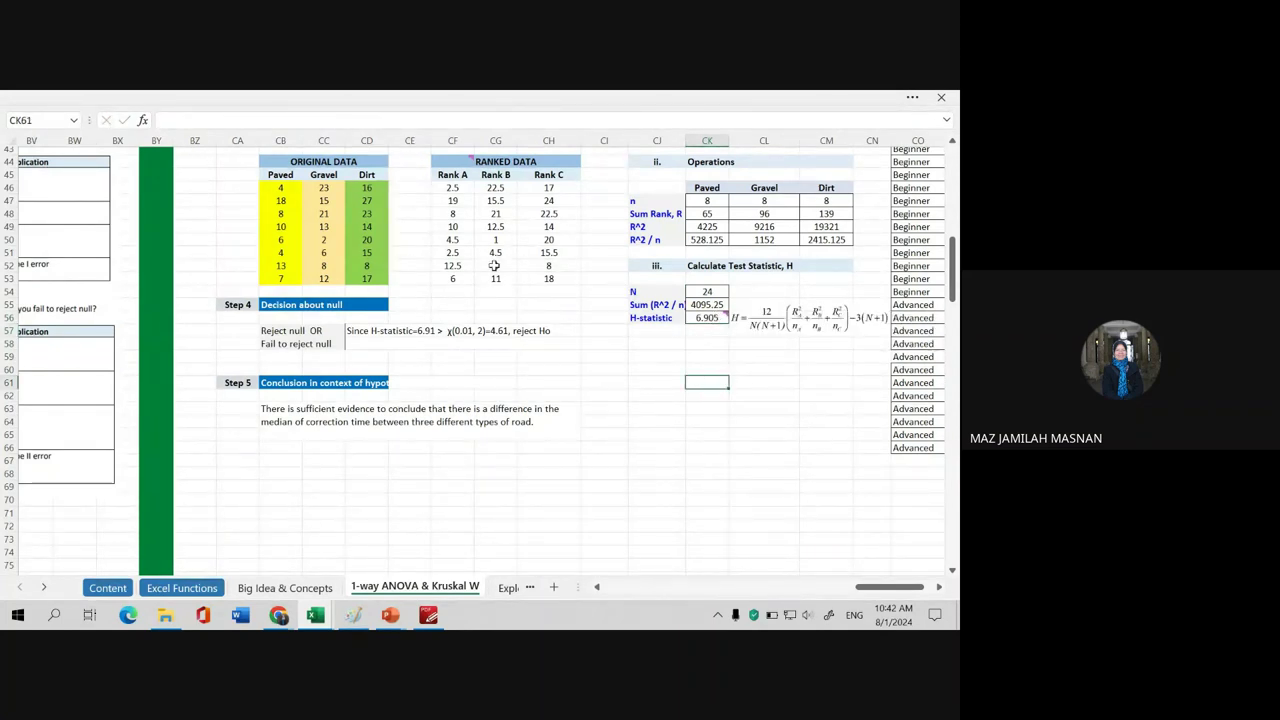
scroll(405, 252, up, 2)
click(333, 187)
- Select the H-statistic label
mouse_move(715, 400)
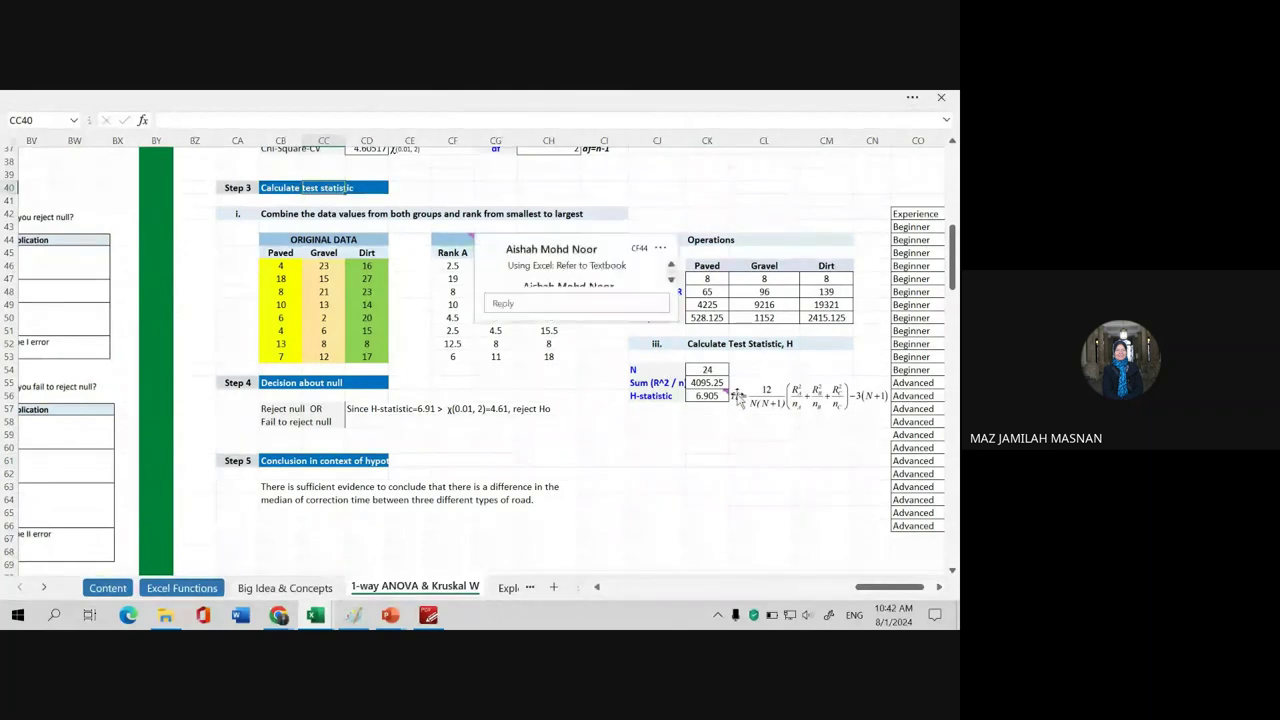
click(660, 396)
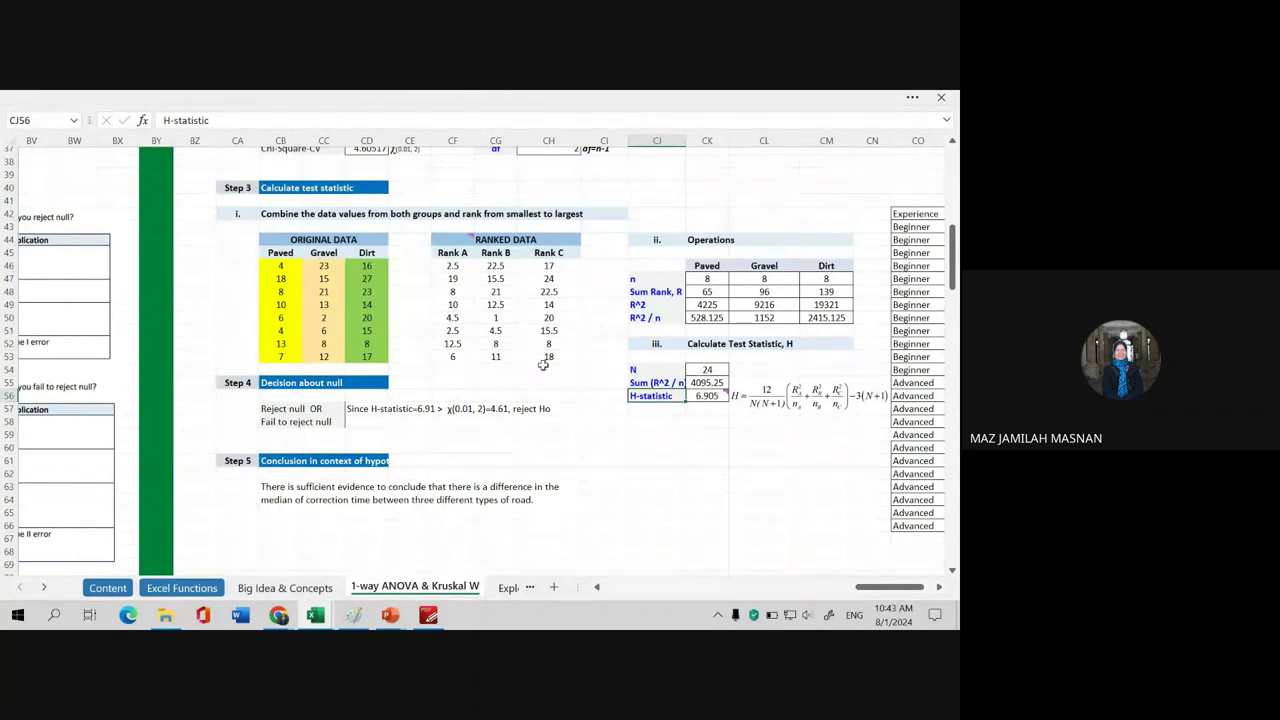
scroll(548, 364, up, 2)
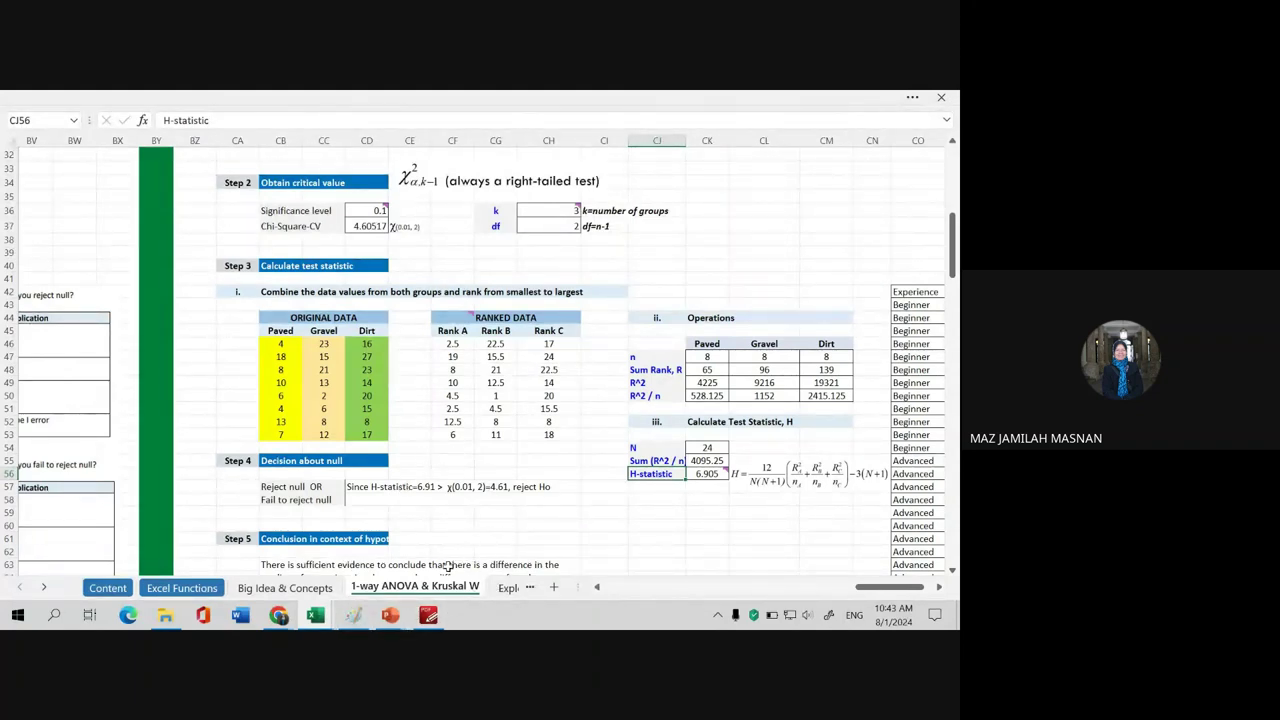
- Zoom the worksheet to 100% with the ribbon hidden again
click(912, 97)
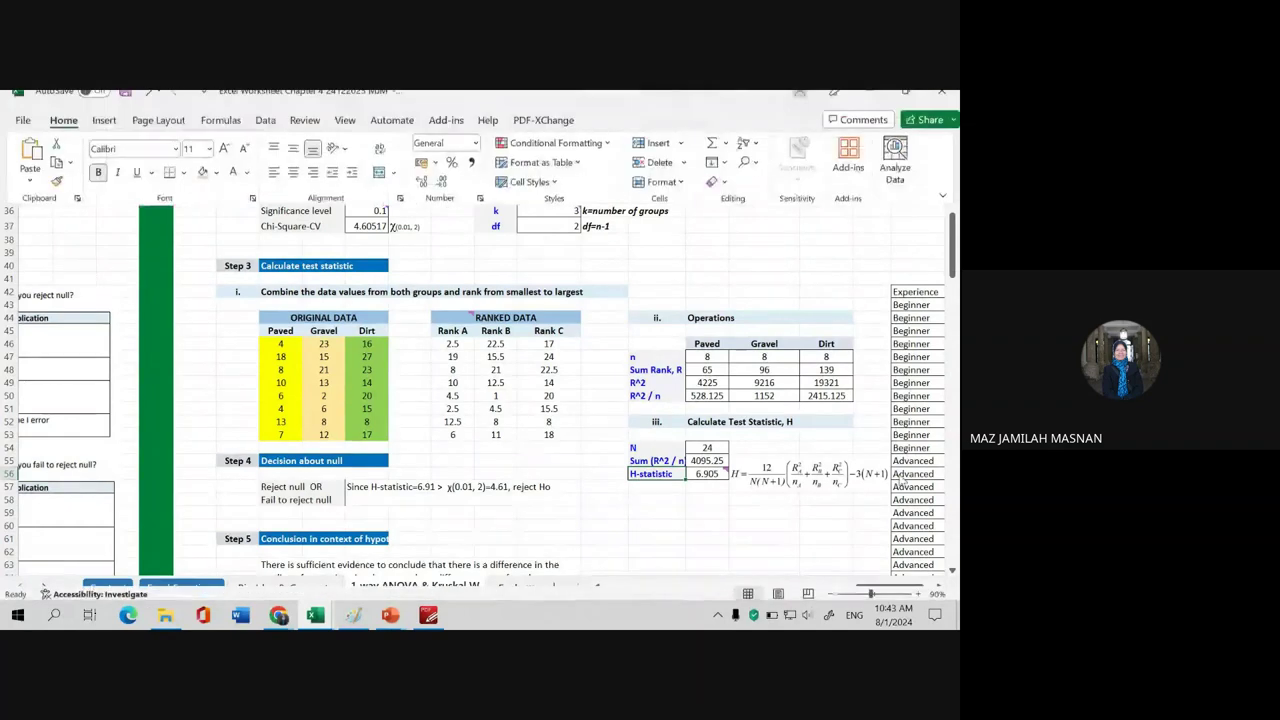
click(914, 592)
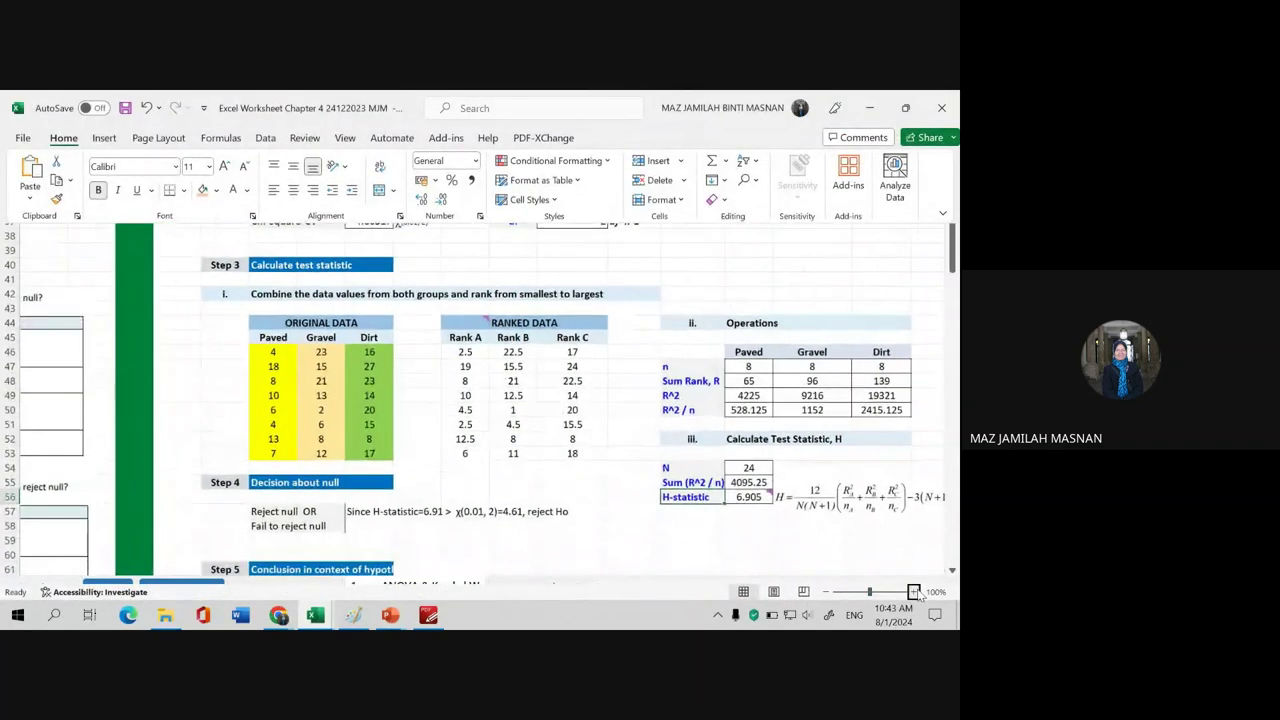
click(736, 539)
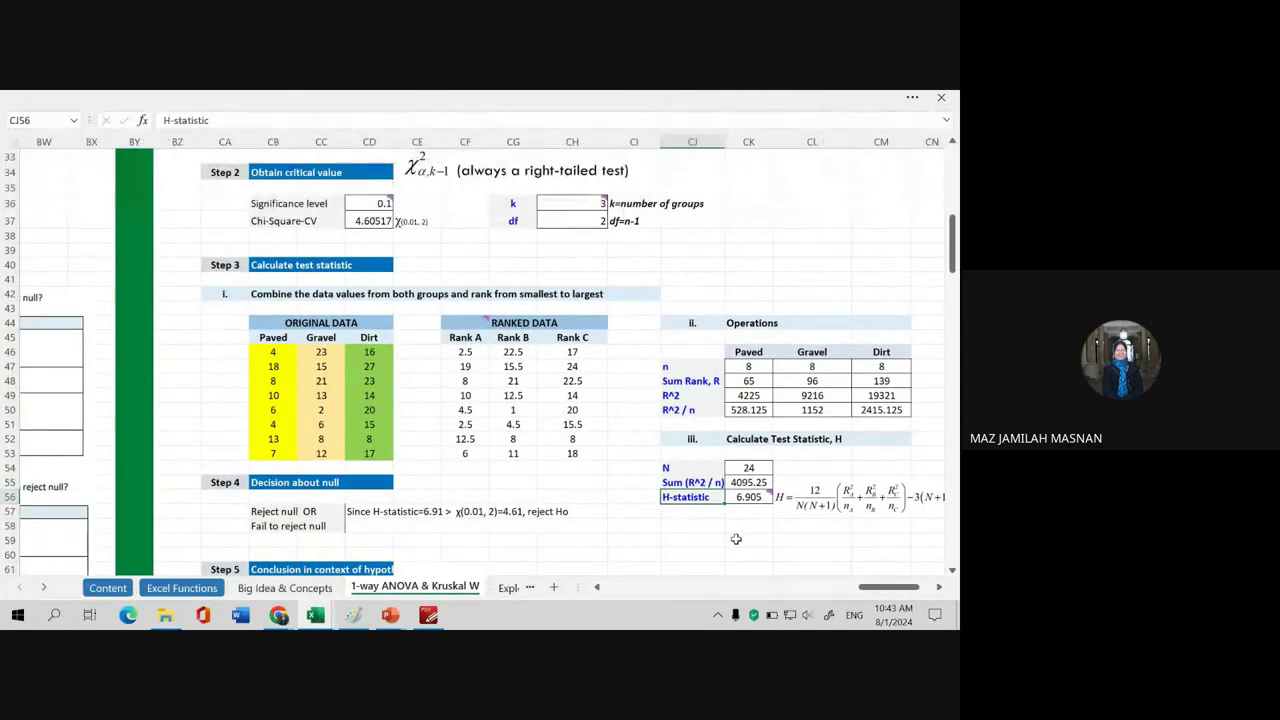
click(939, 587)
click(939, 587)
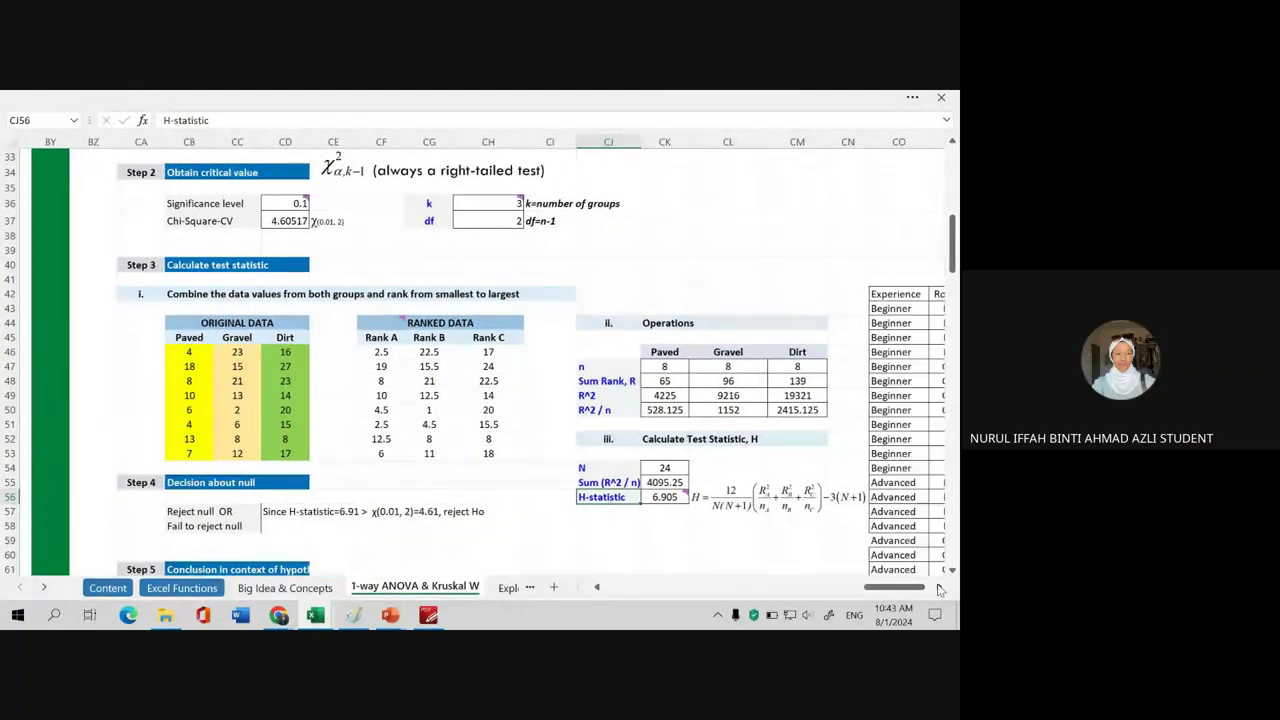
click(939, 587)
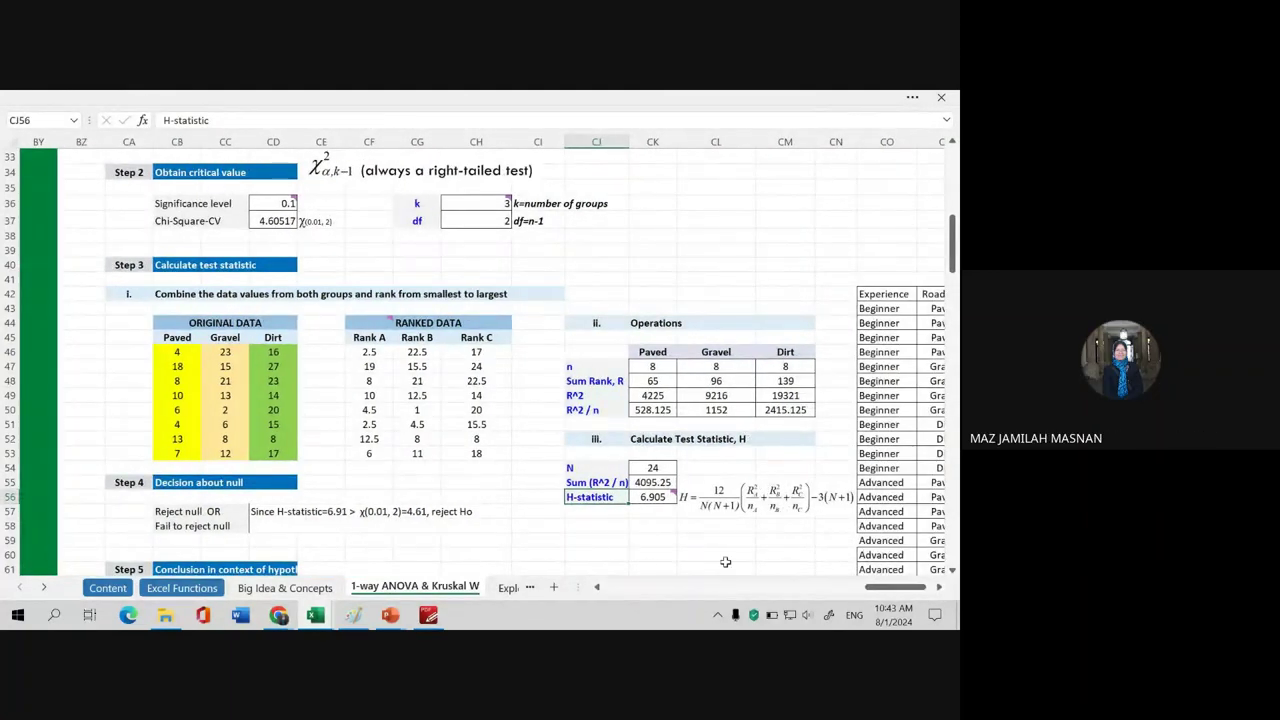
click(715, 526)
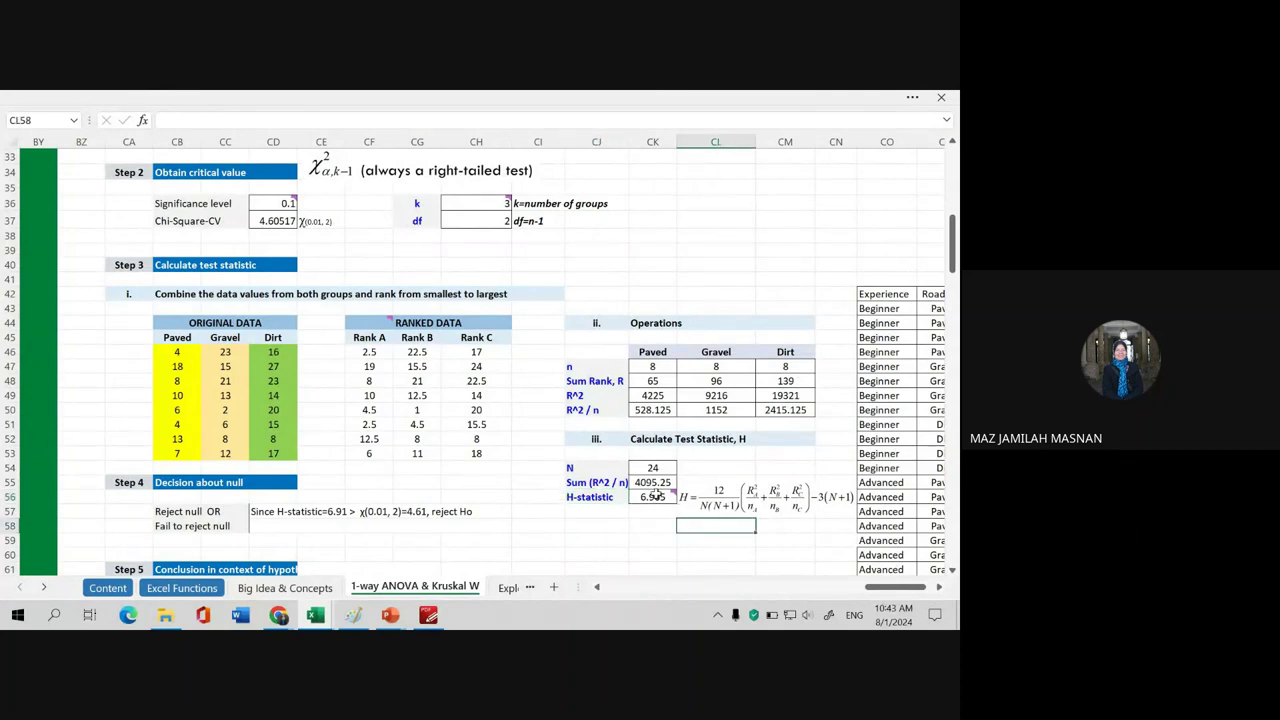
- Point out the Chi-Square-CV critical value of 4.61
mouse_move(644, 497)
click(184, 217)
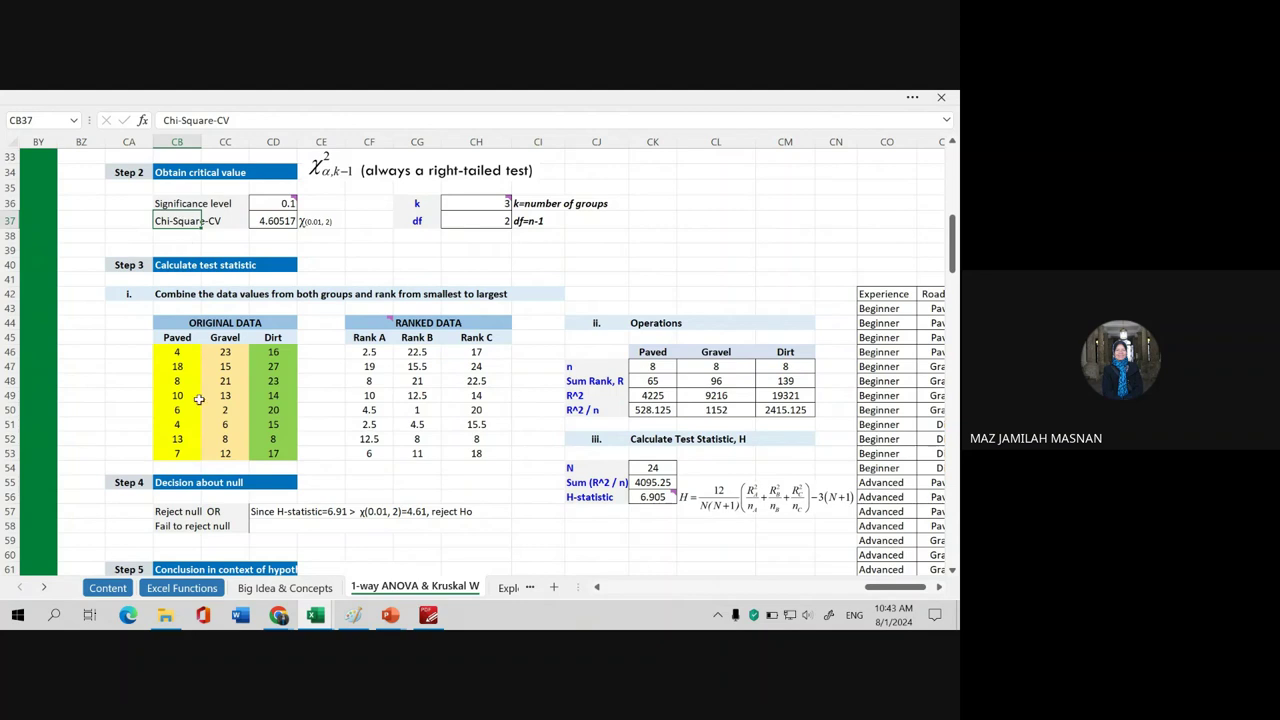
scroll(199, 399, down, 2)
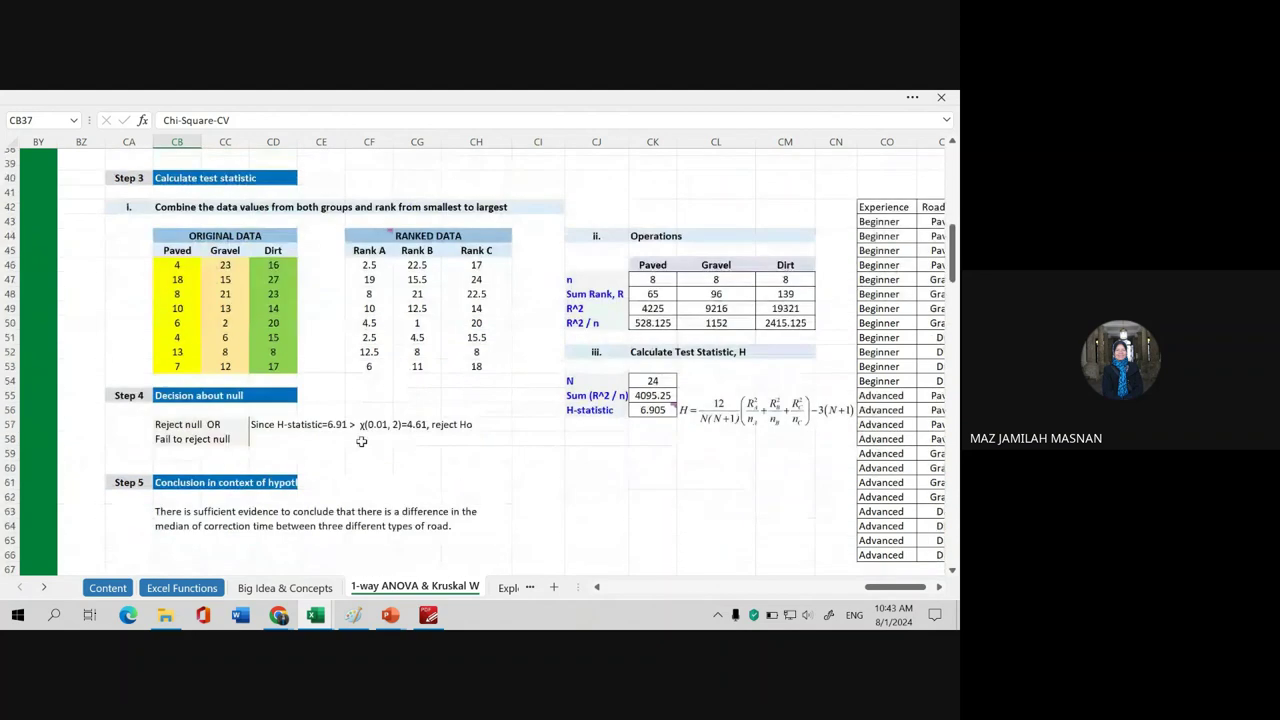
- Point out the Reject and Fail to reject null options, then show Kruskal-Wallis slide 6
click(206, 426)
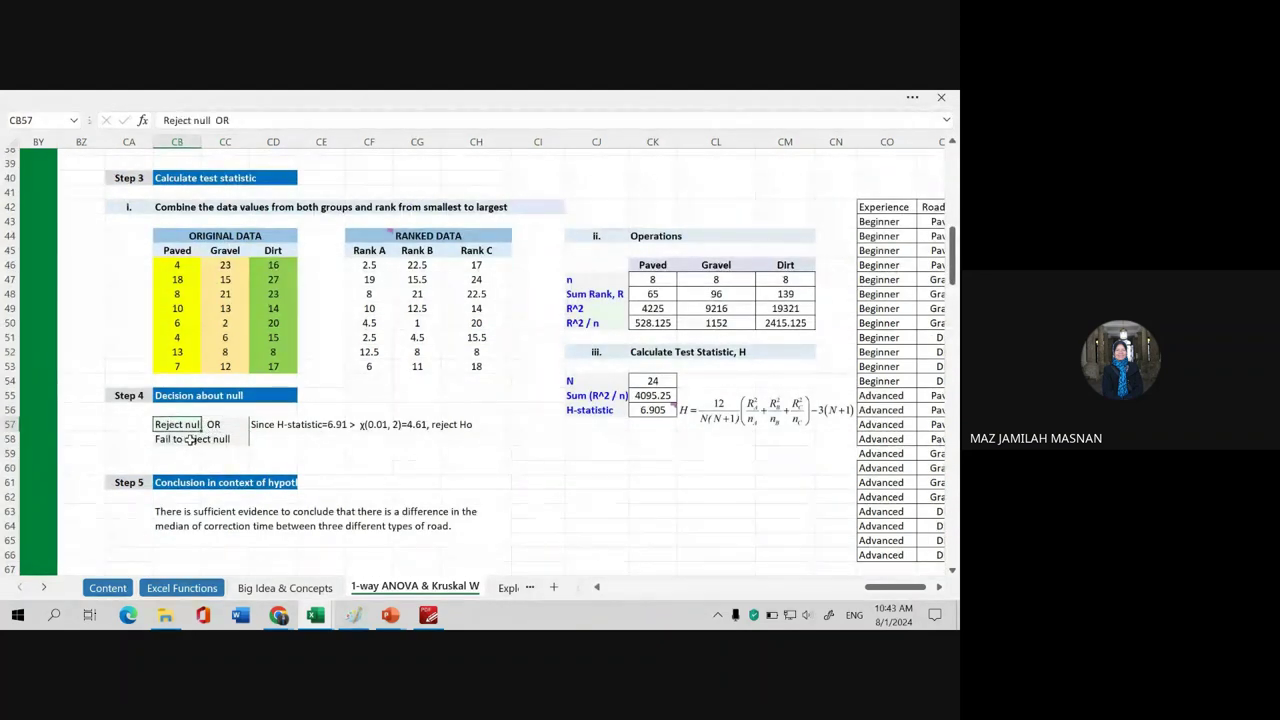
click(190, 440)
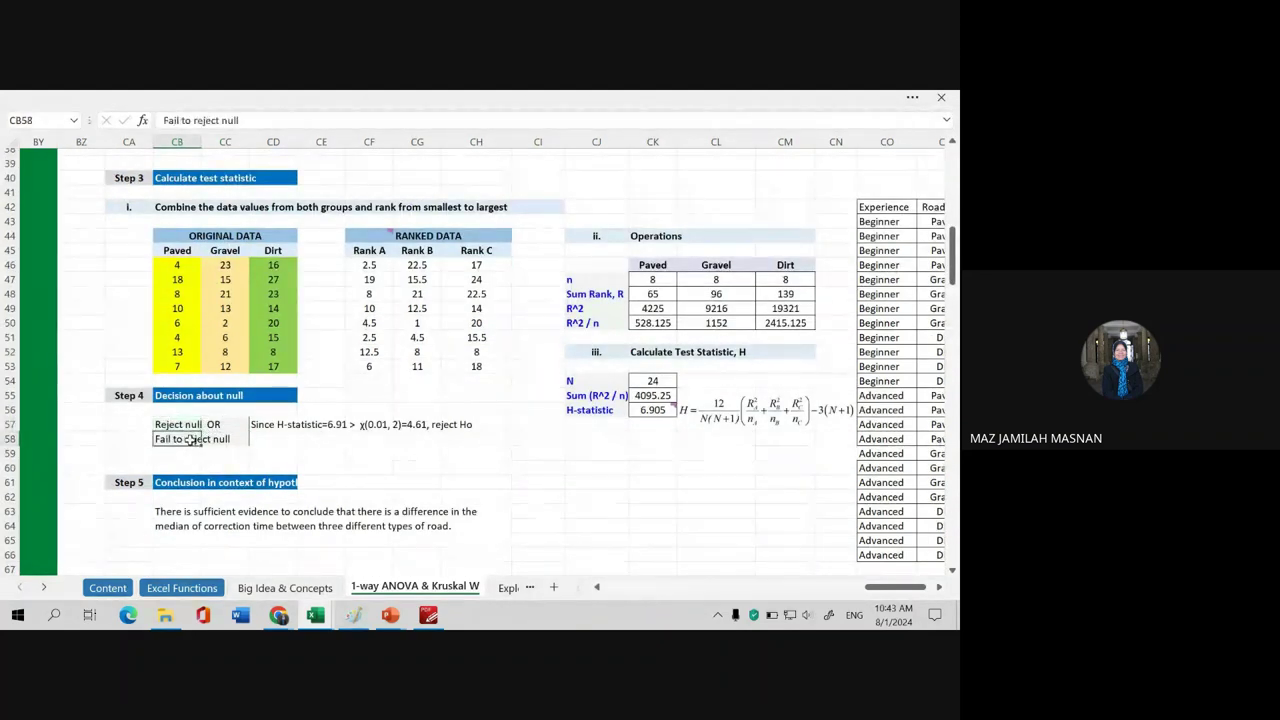
click(389, 616)
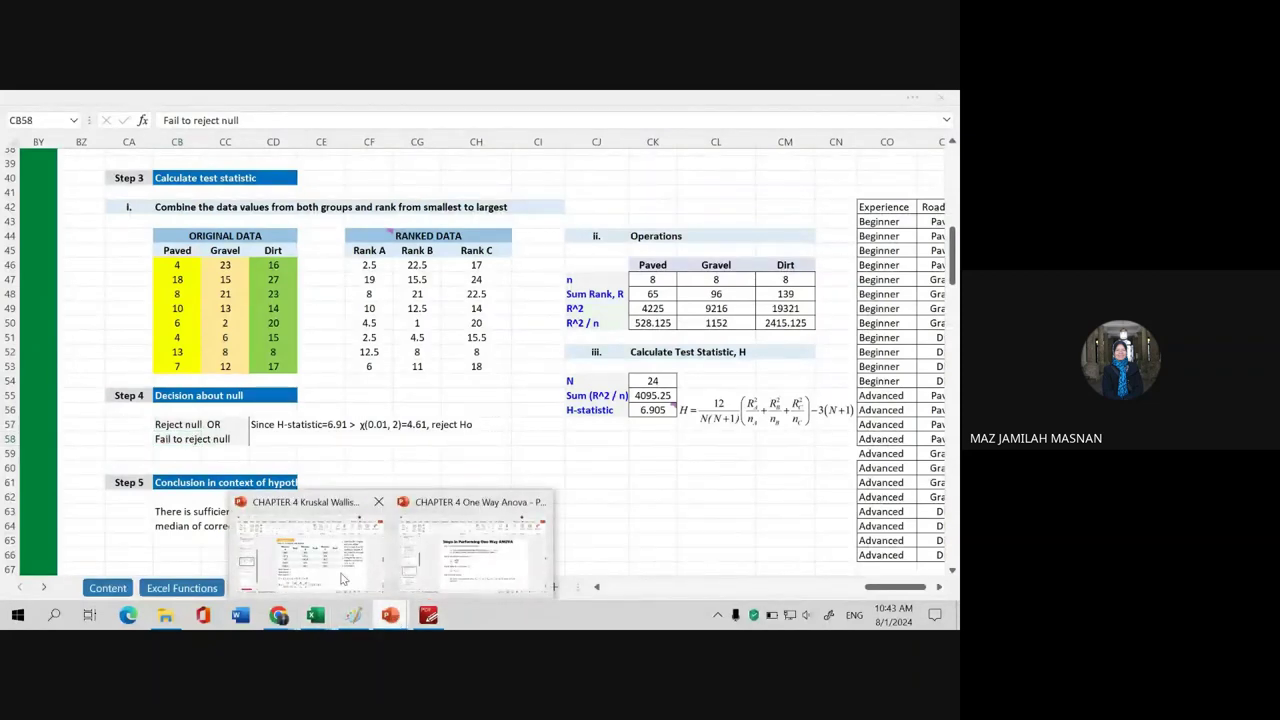
click(343, 578)
click(88, 453)
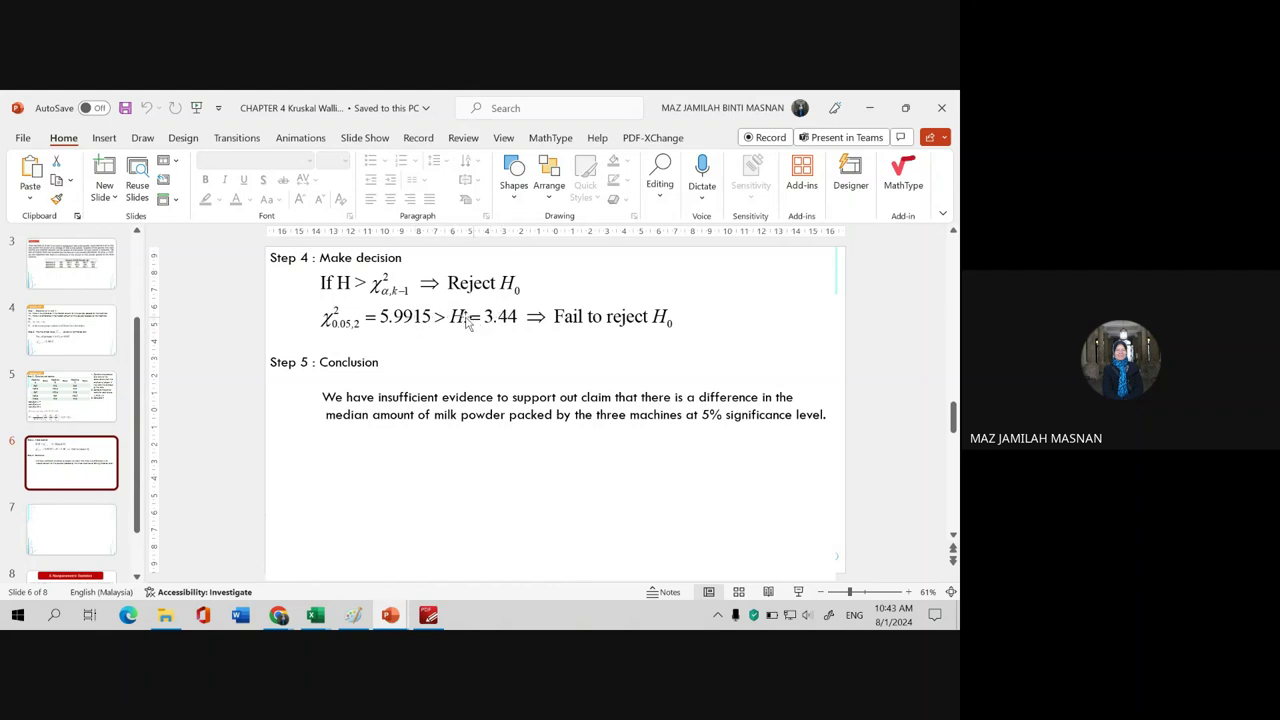
- In the slide show, draw red axes and a right-skewed chi-square curve with the pen
click(798, 591)
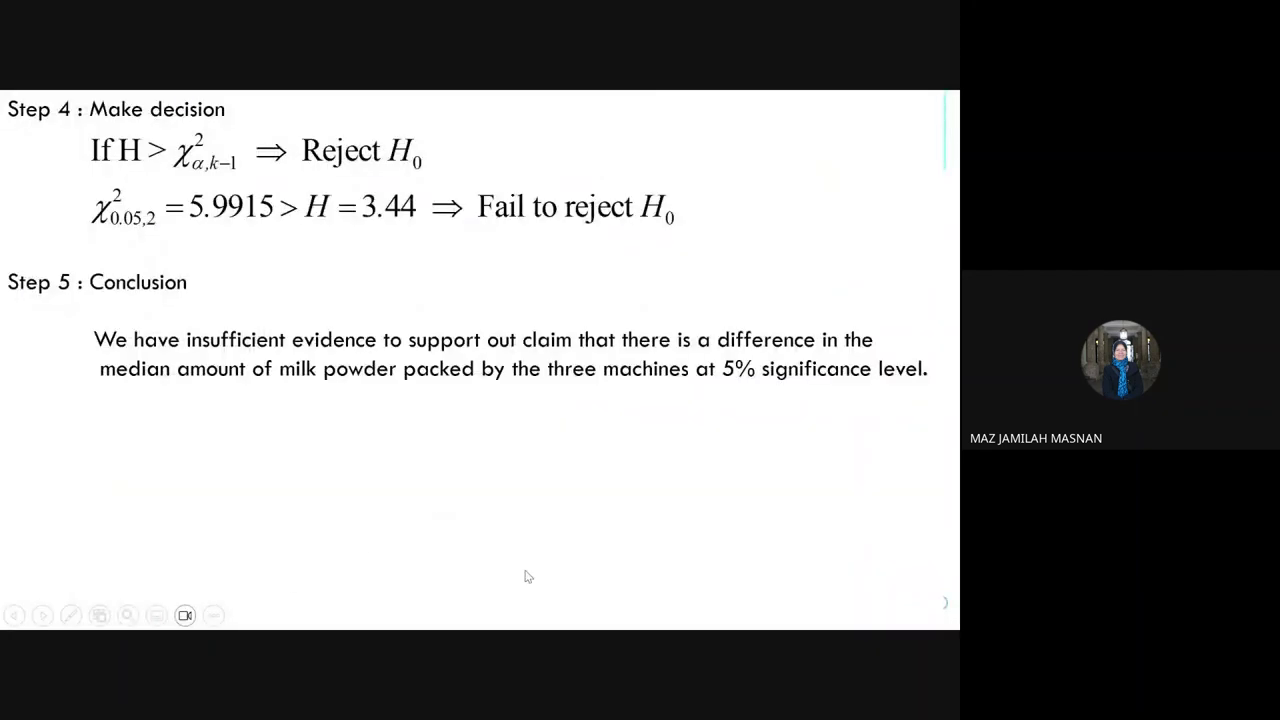
click(70, 616)
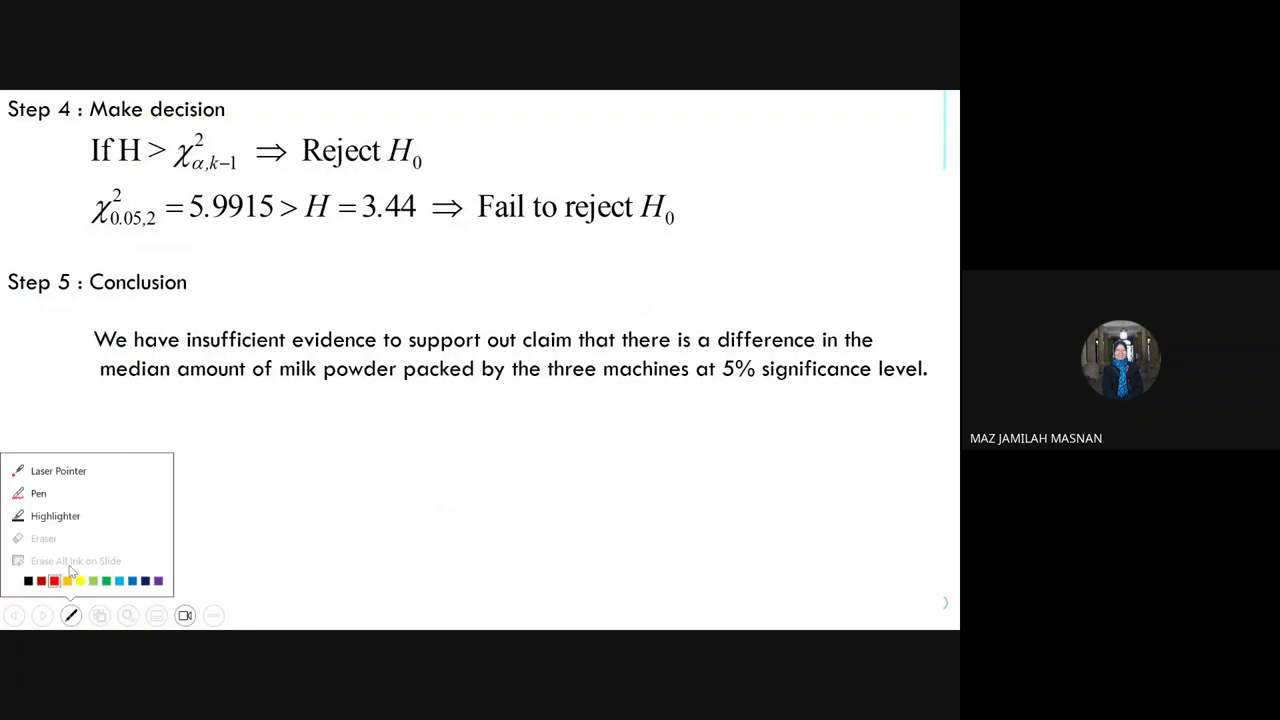
click(38, 495)
drag(340, 403, 636, 597)
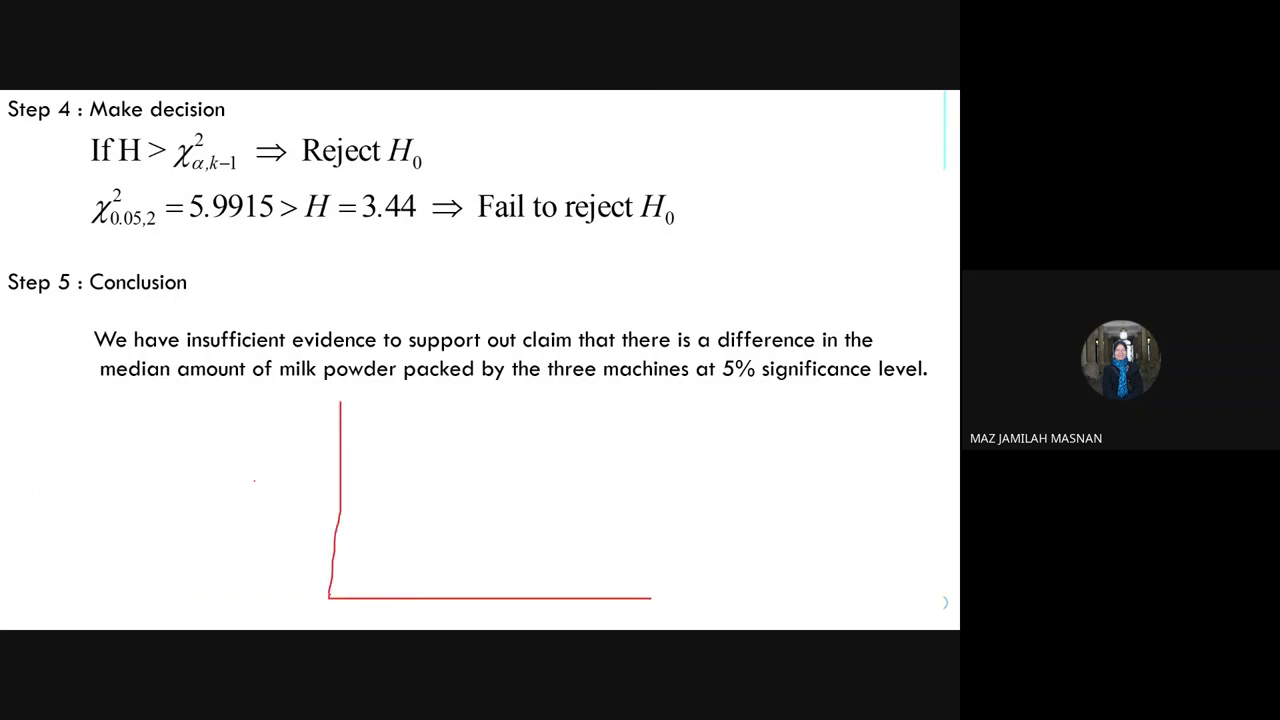
drag(330, 596, 675, 576)
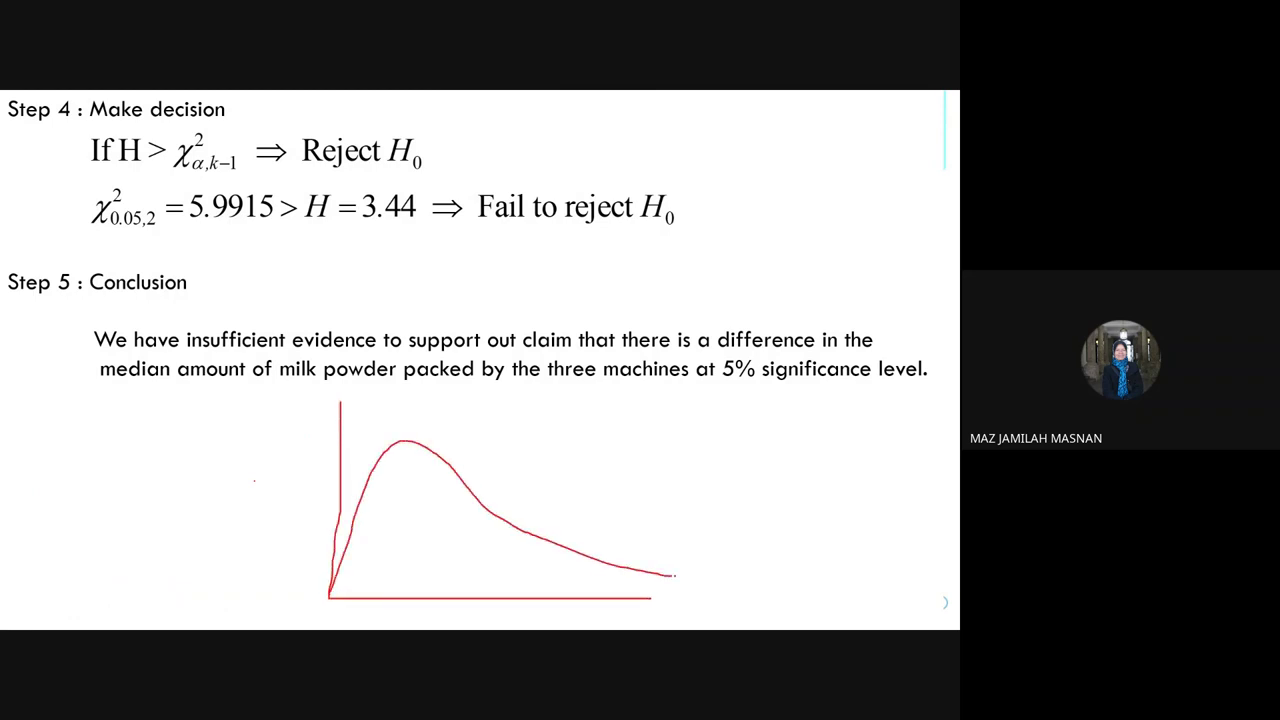
key(Right)
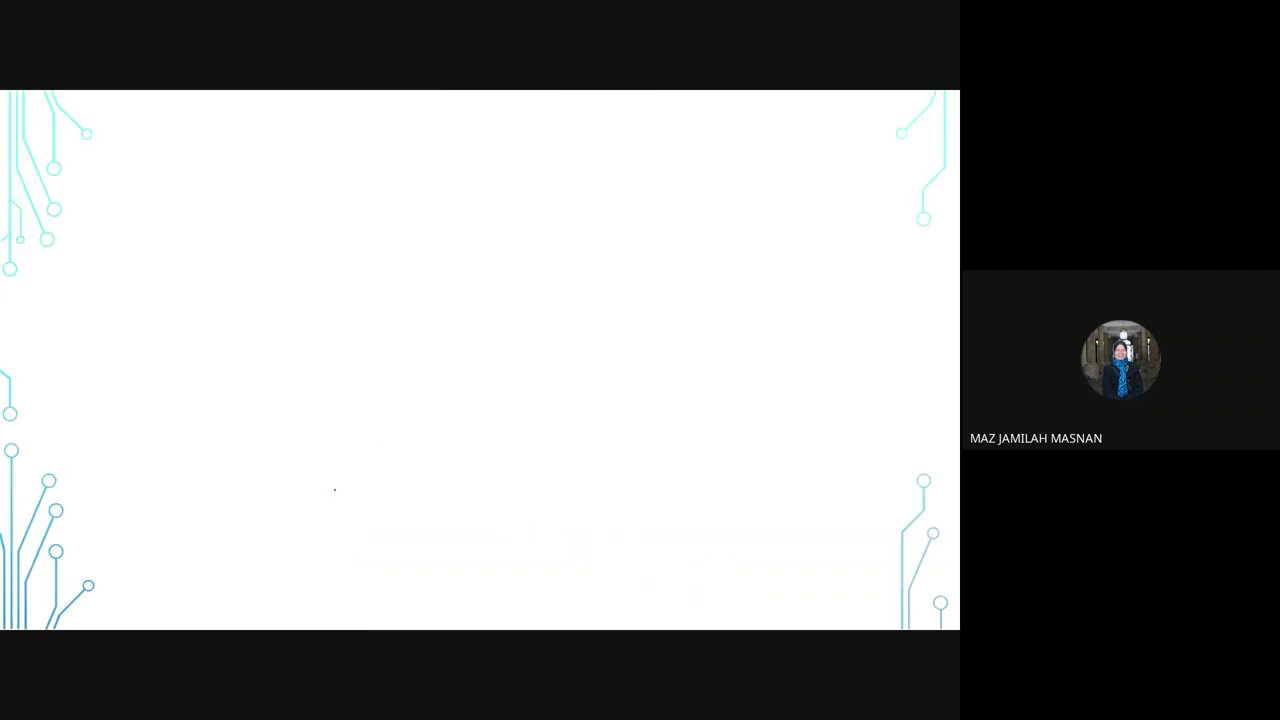
key(Left)
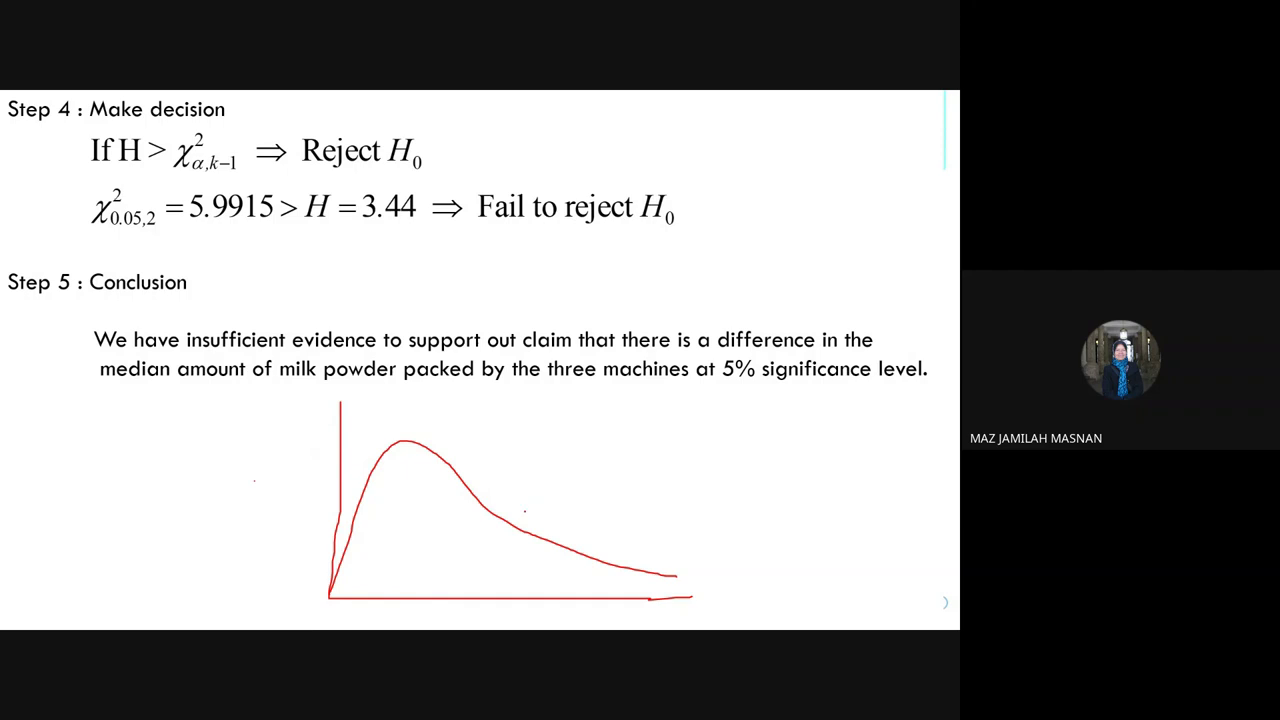
- Add the critical-value line and χ² label, then keep the ink annotations
drag(527, 508, 527, 576)
drag(508, 607, 488, 626)
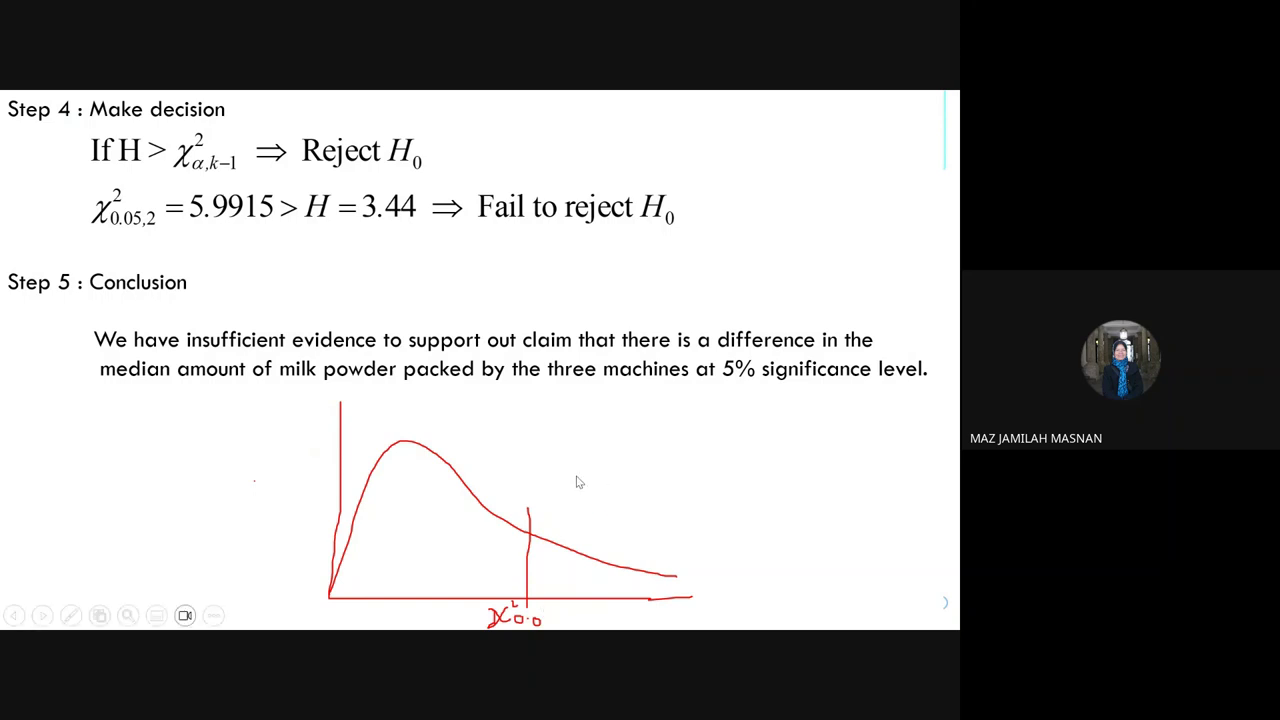
key(Escape)
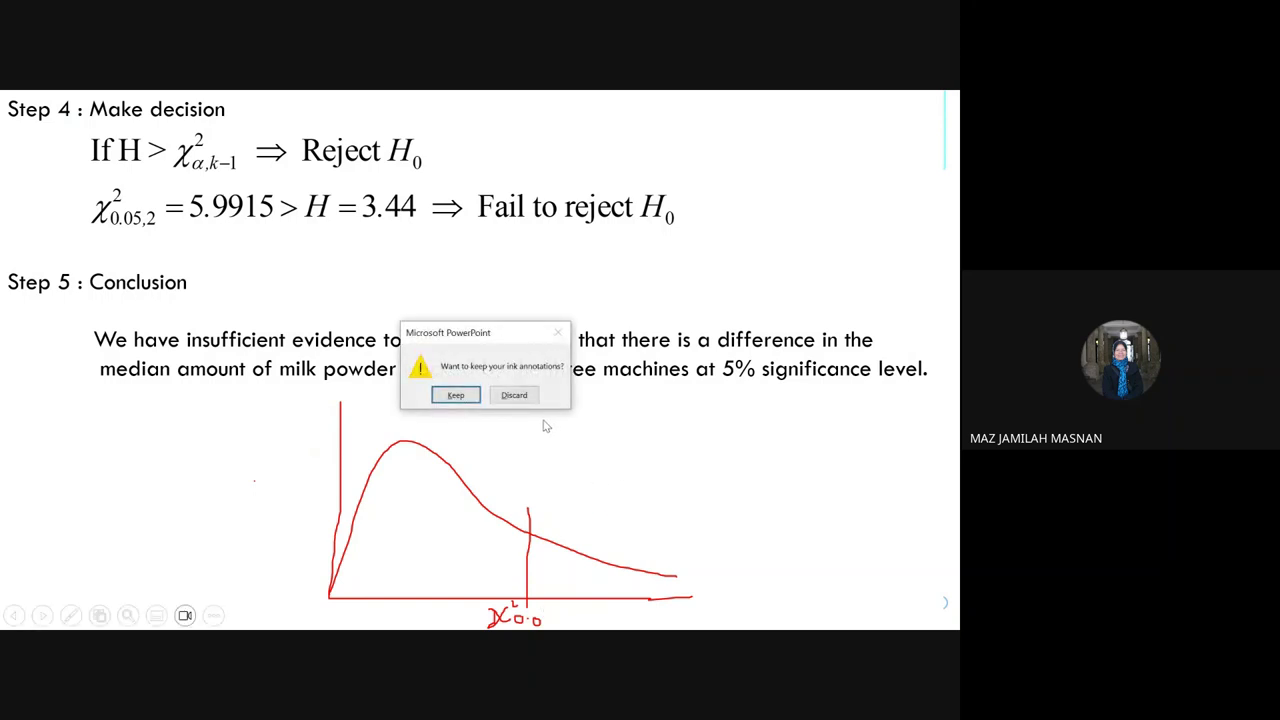
click(458, 395)
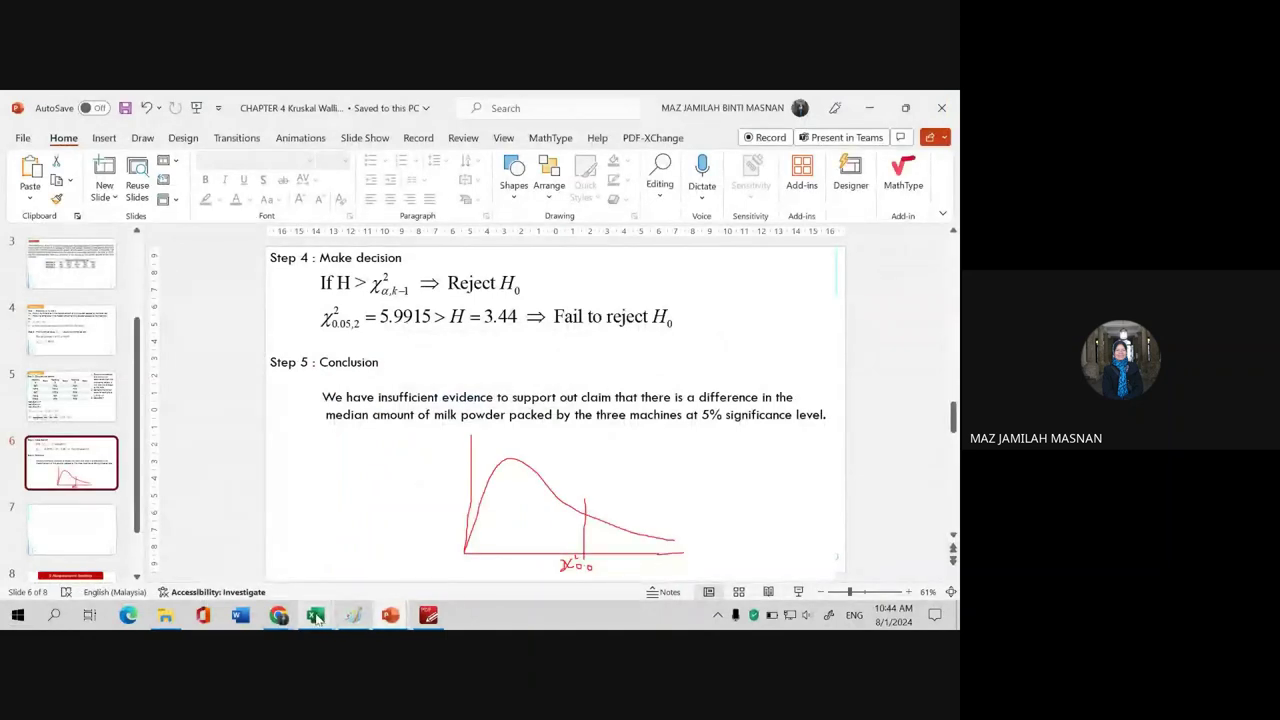
mouse_move(315, 614)
click(432, 552)
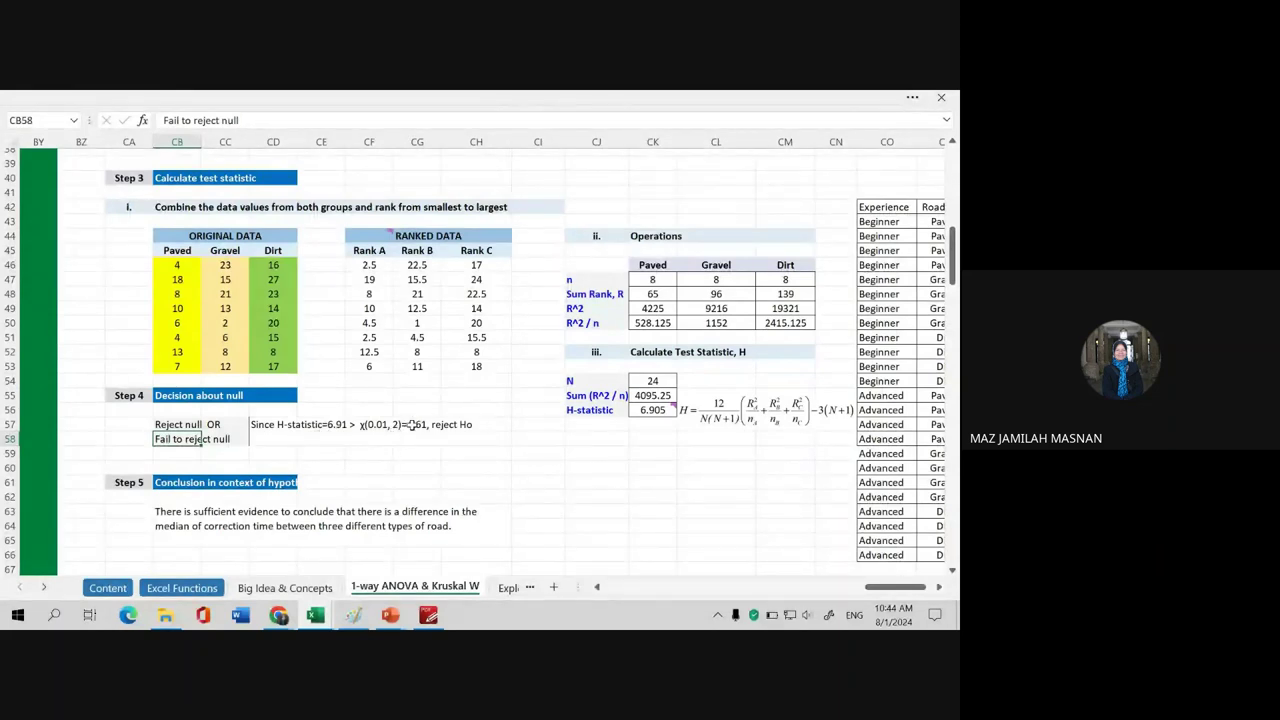
click(357, 614)
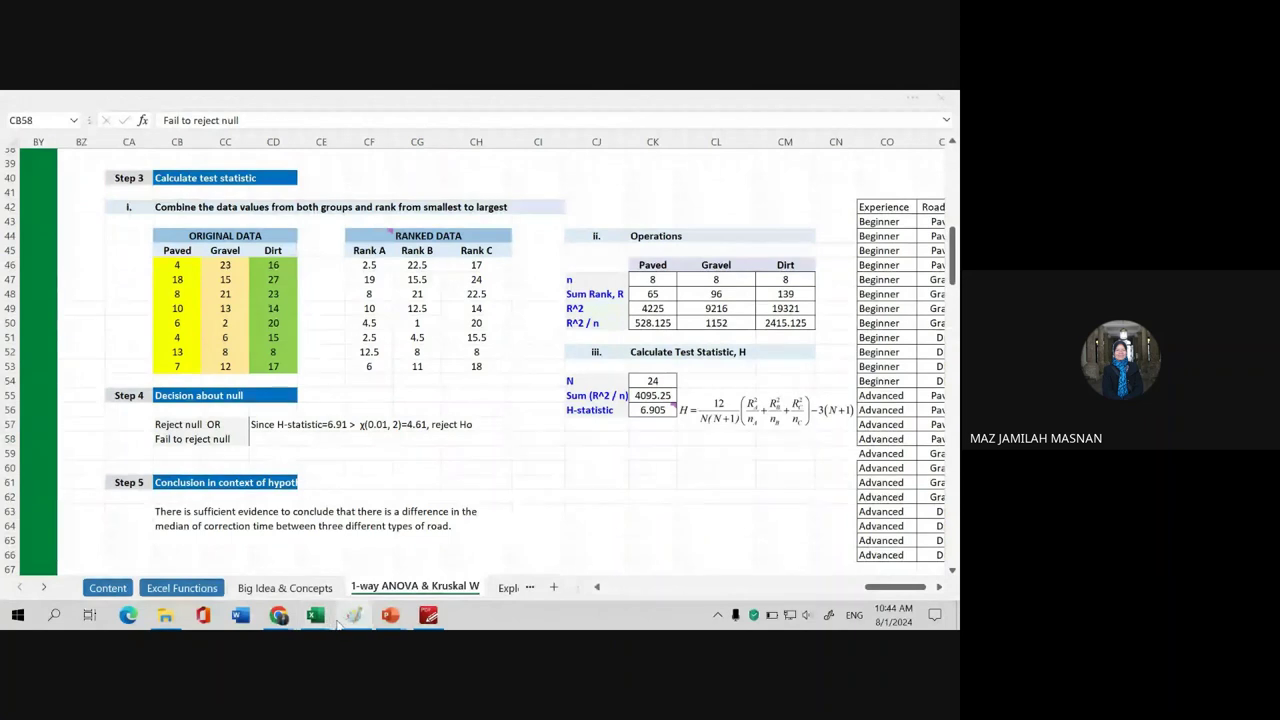
mouse_move(388, 620)
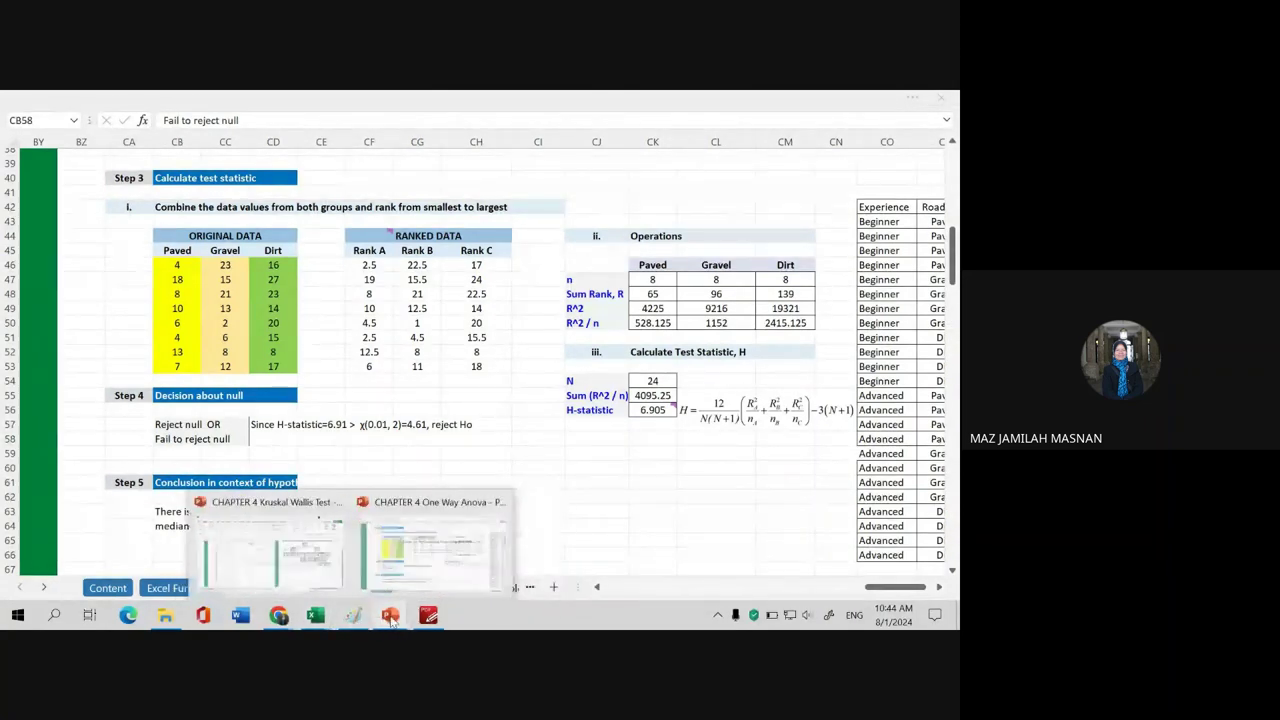
click(333, 583)
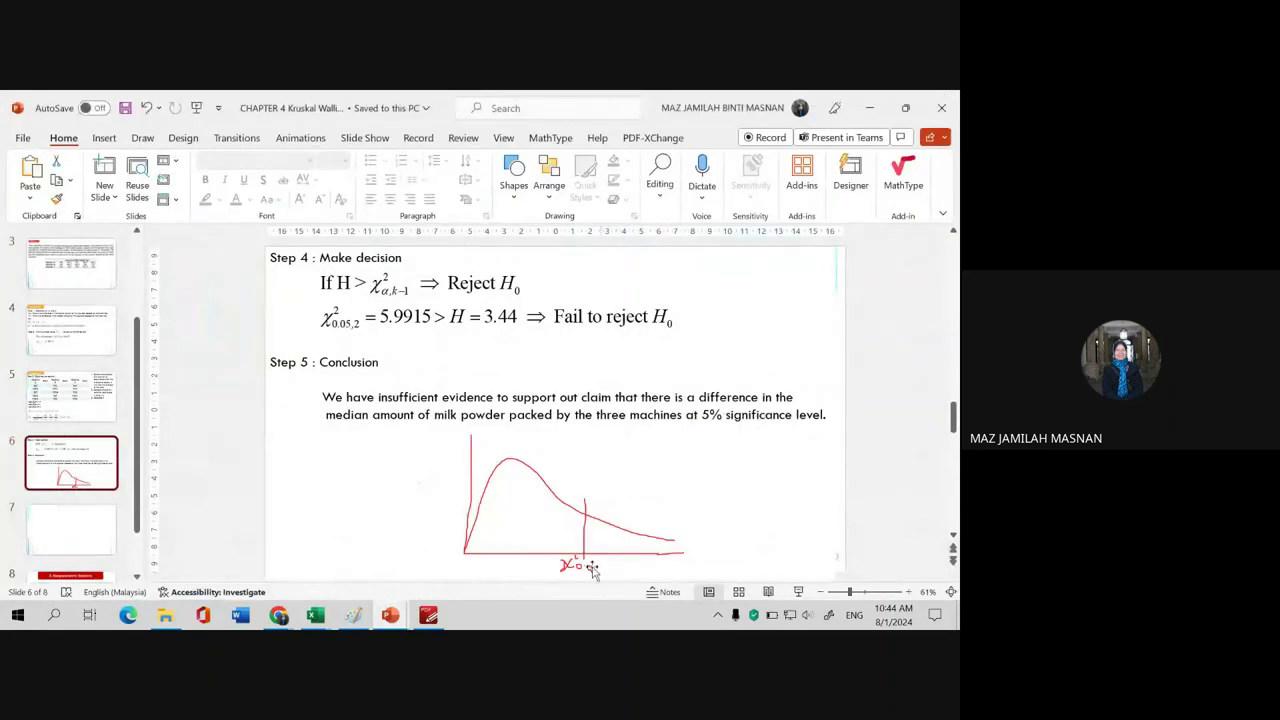
click(798, 591)
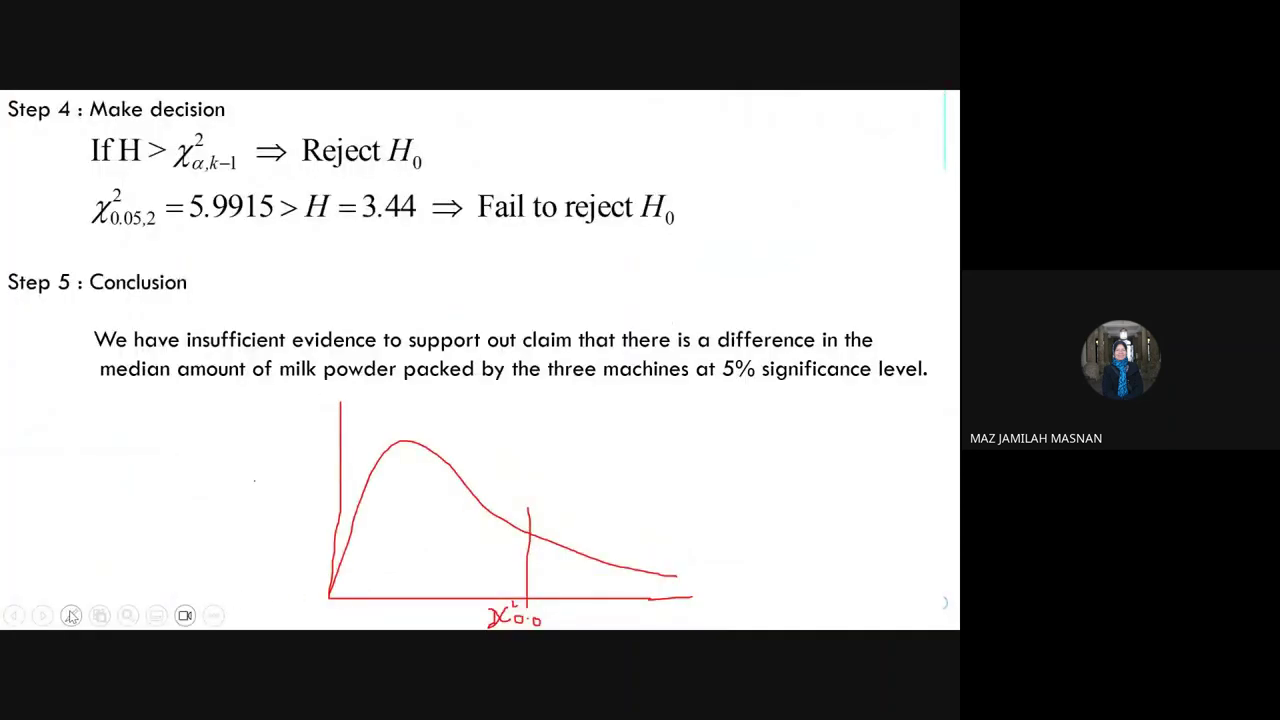
click(71, 615)
click(40, 493)
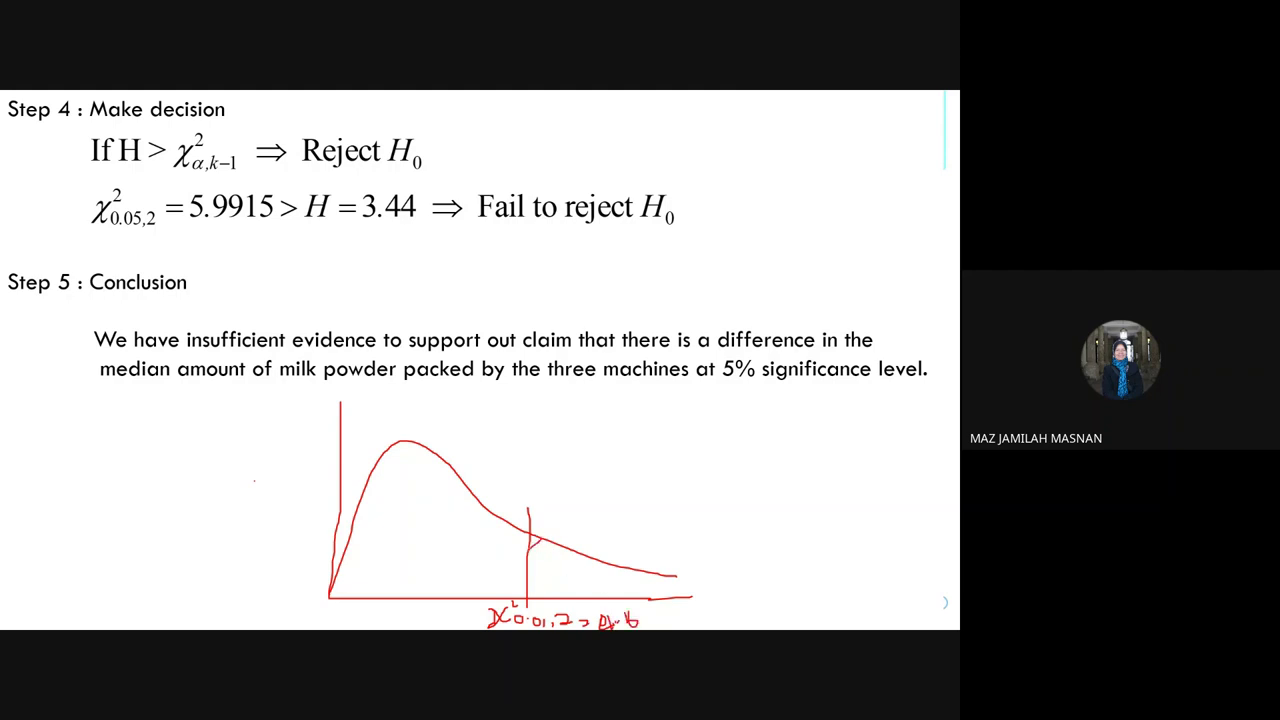
drag(534, 560, 556, 543)
mouse_move(530, 566)
mouse_down()
mouse_move(574, 550)
mouse_move(552, 569)
mouse_move(622, 566)
mouse_move(593, 588)
mouse_move(668, 577)
mouse_up()
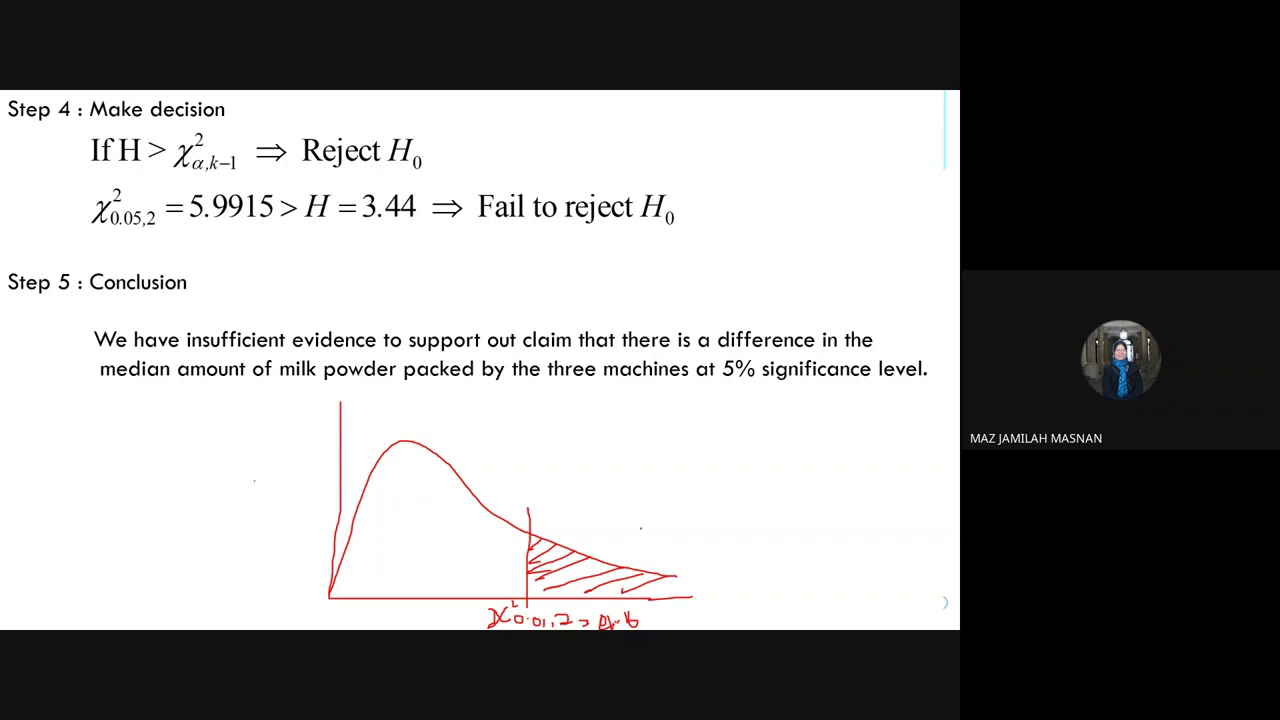
drag(639, 515, 639, 581)
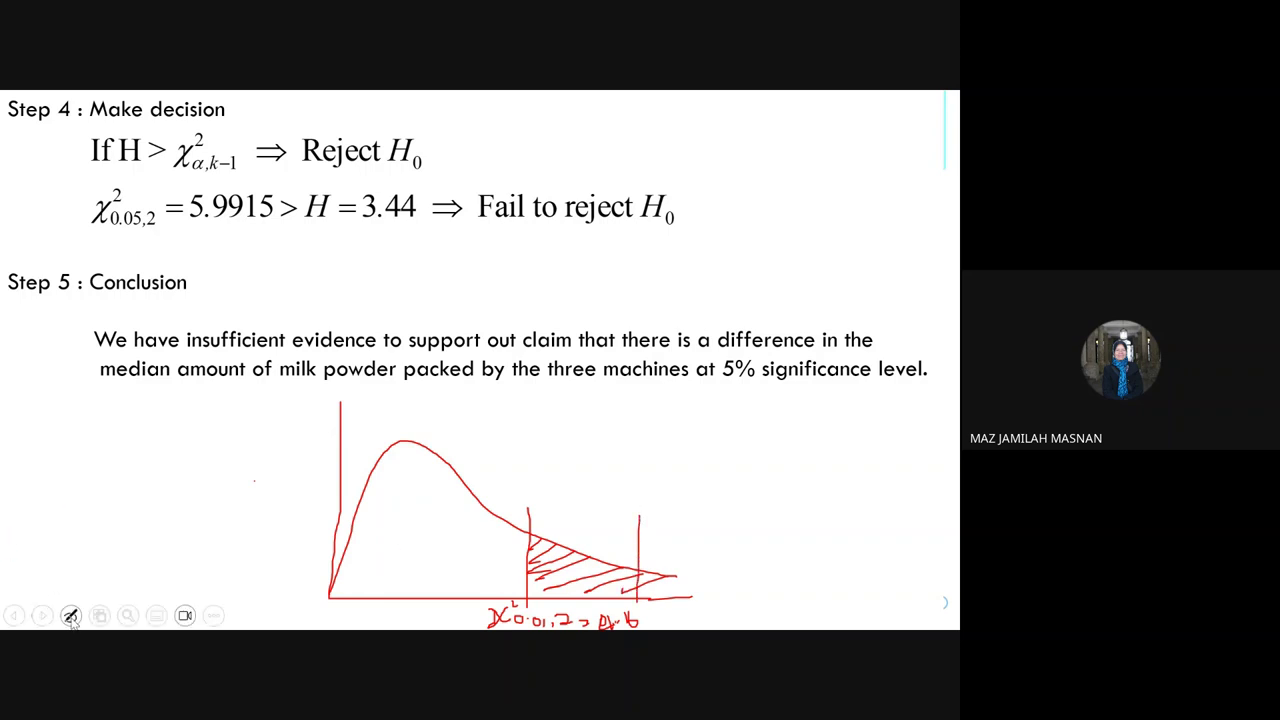
click(70, 615)
click(198, 564)
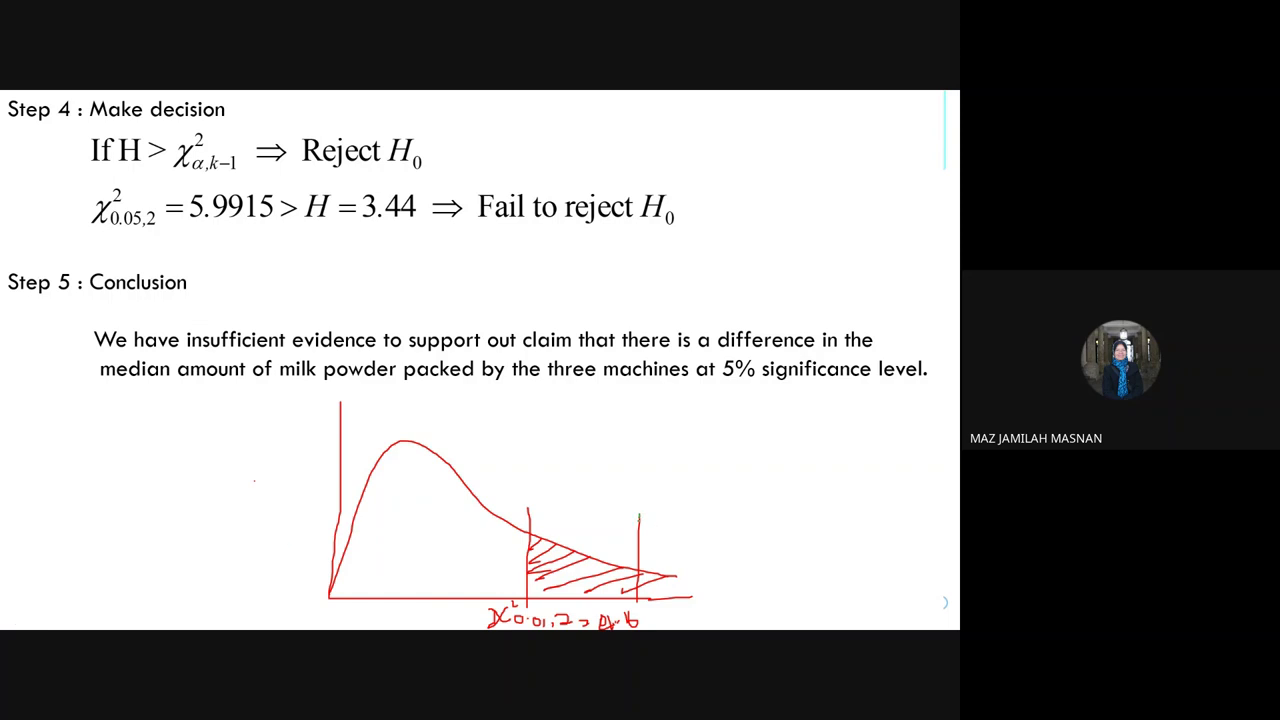
drag(639, 521, 633, 558)
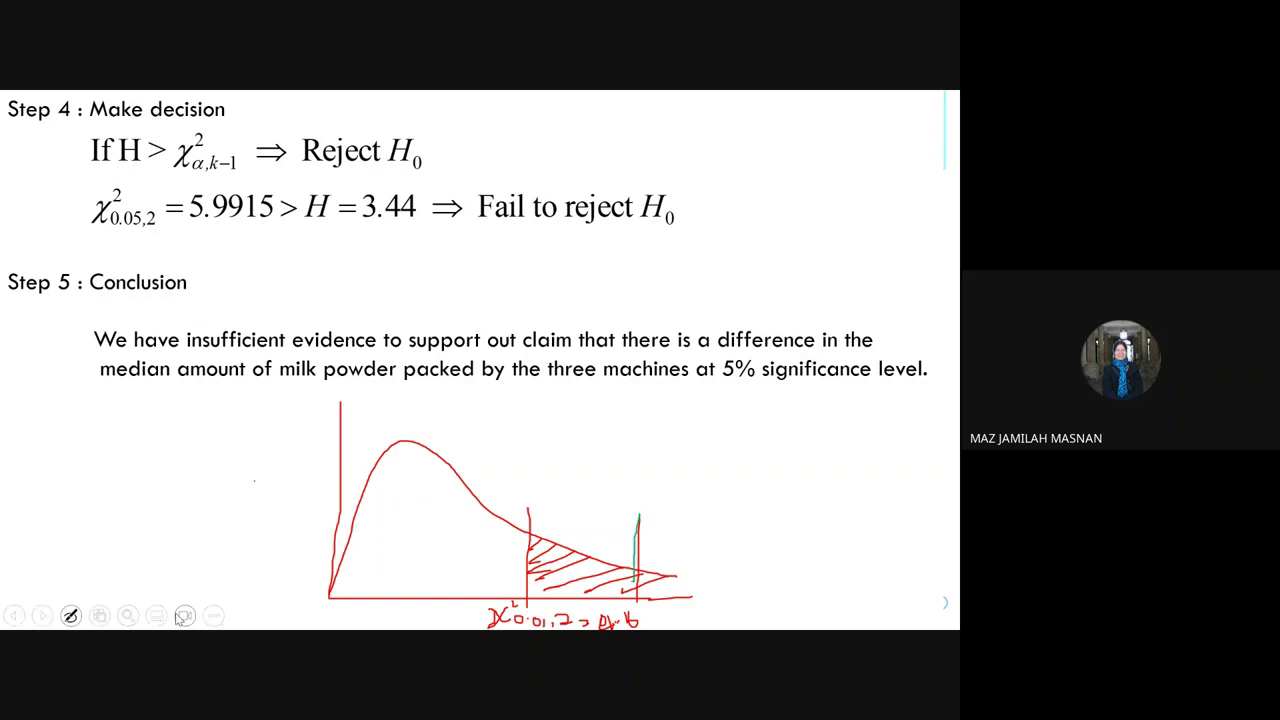
click(70, 615)
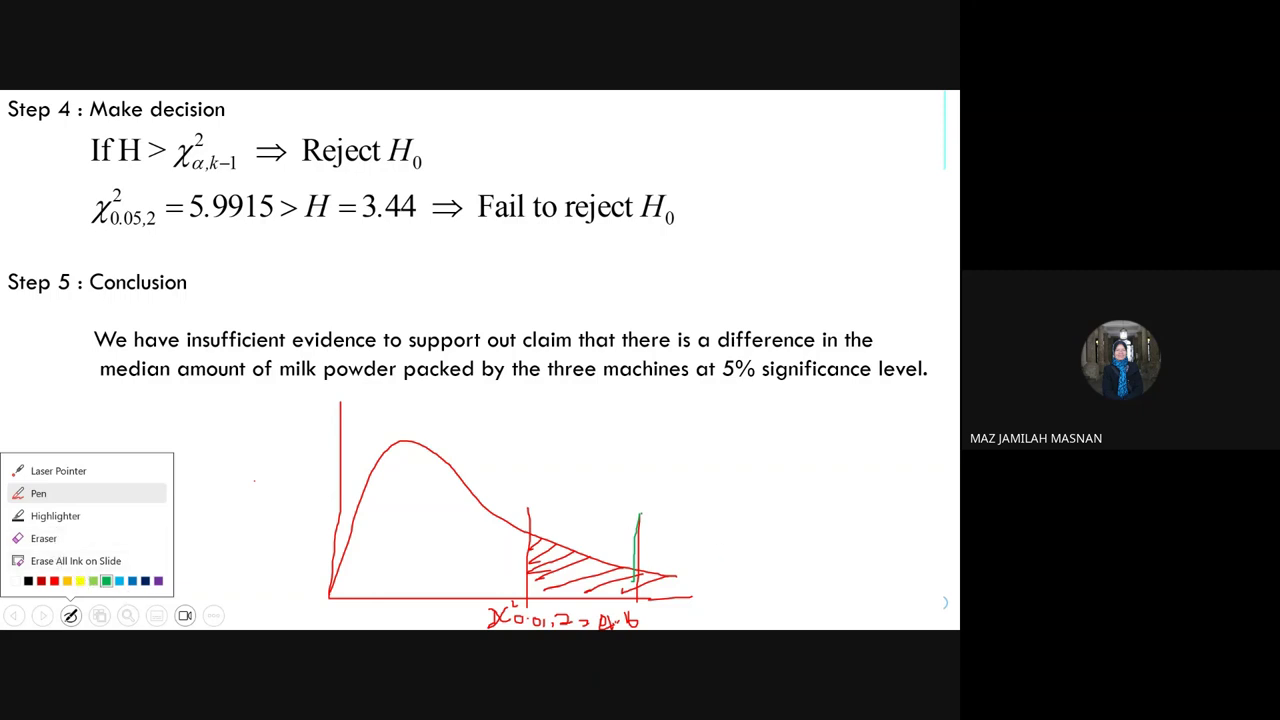
drag(640, 512, 640, 570)
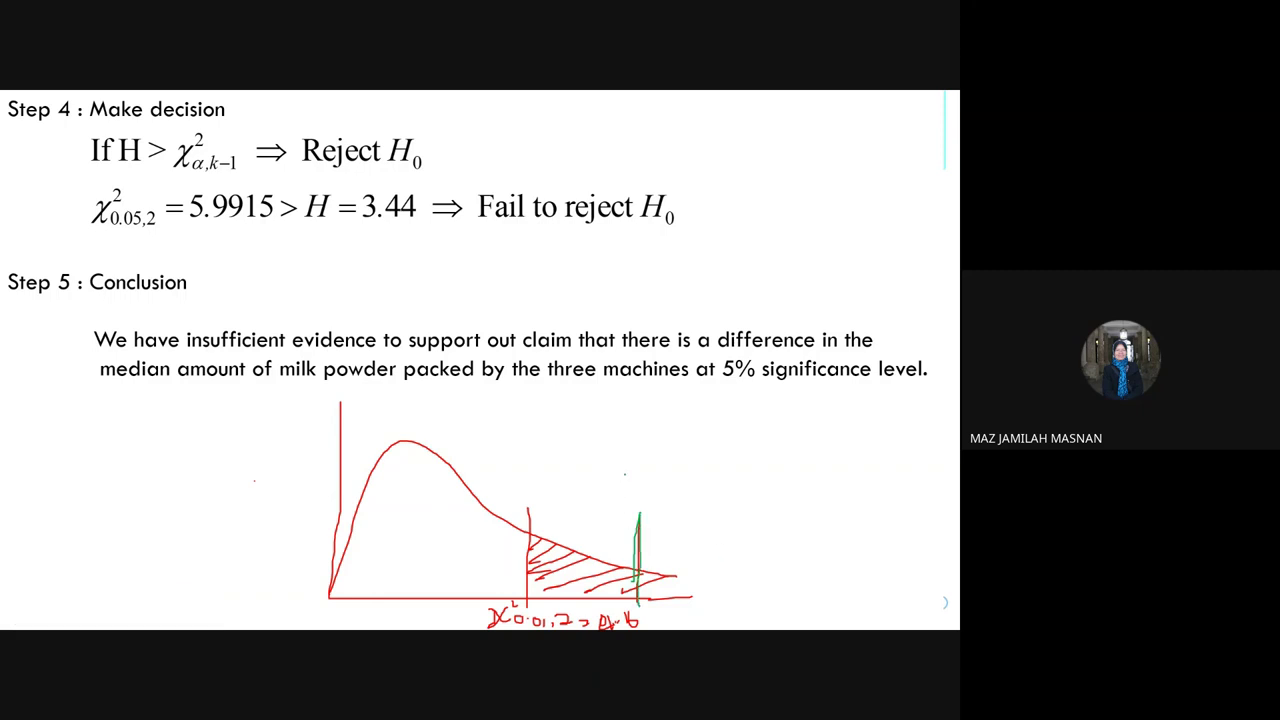
mouse_move(626, 475)
mouse_down()
mouse_move(628, 496)
mouse_move(658, 500)
mouse_move(740, 489)
mouse_up()
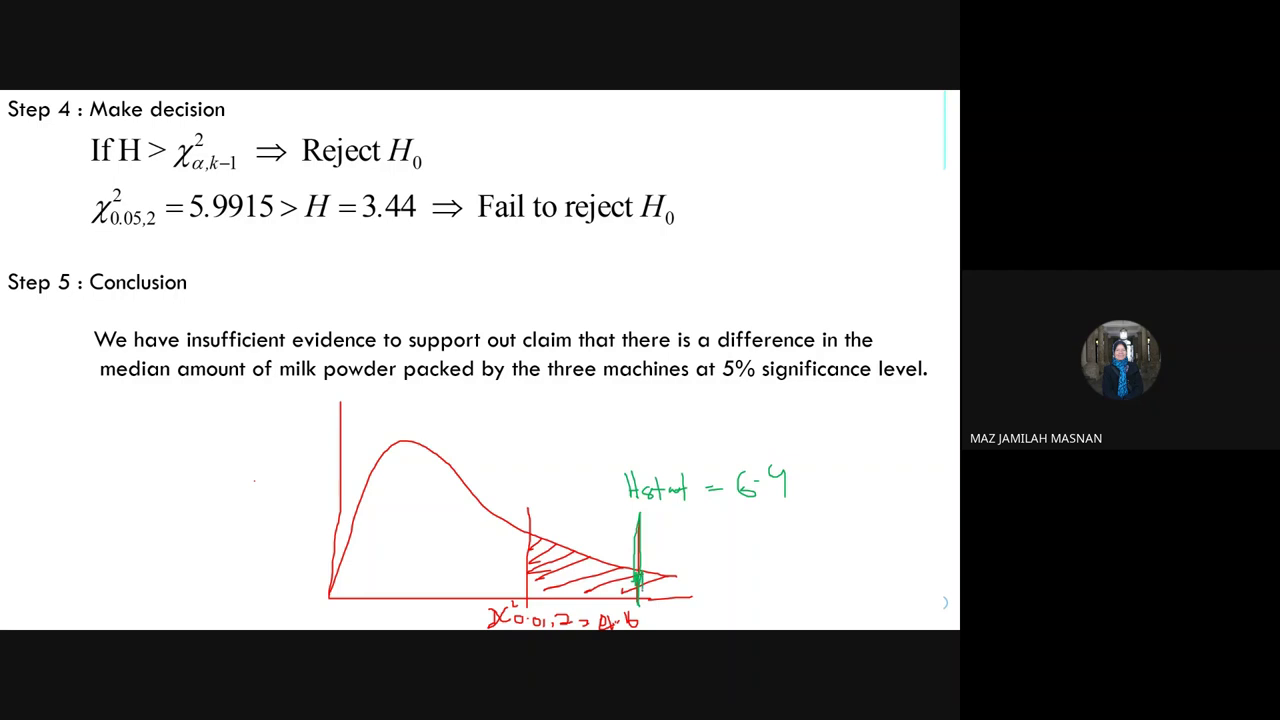
drag(641, 565, 668, 600)
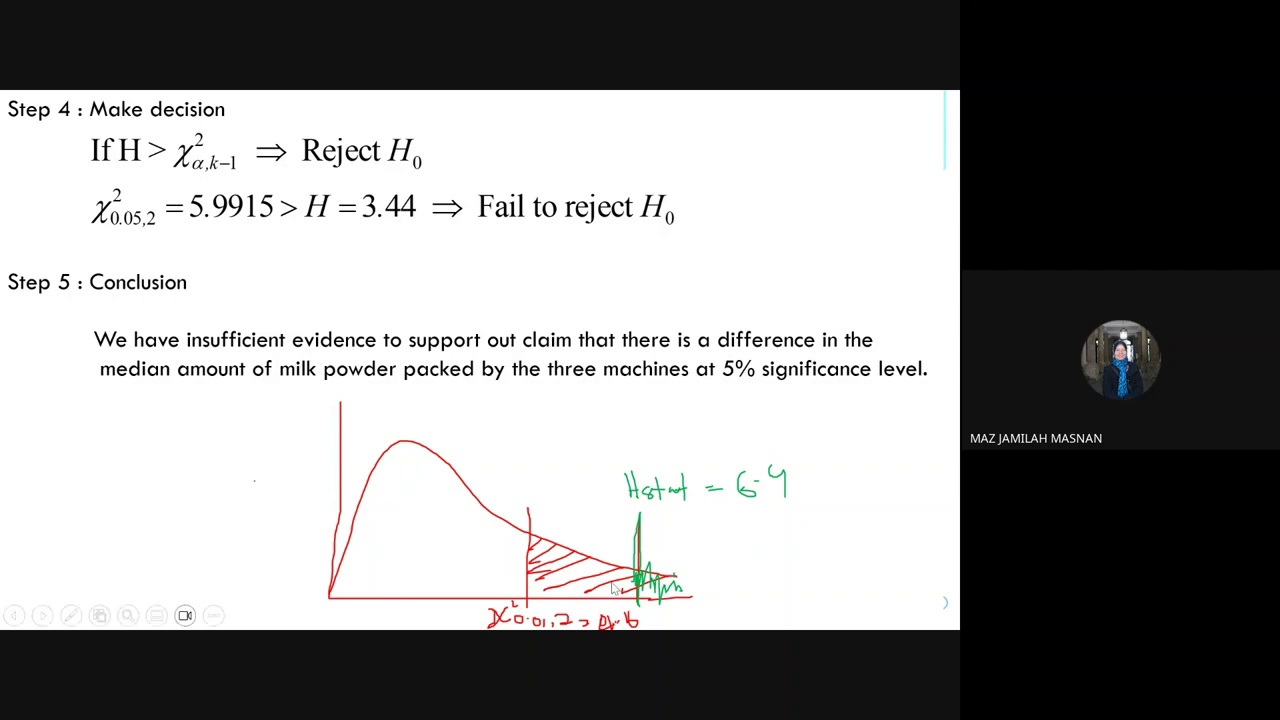
key(Escape)
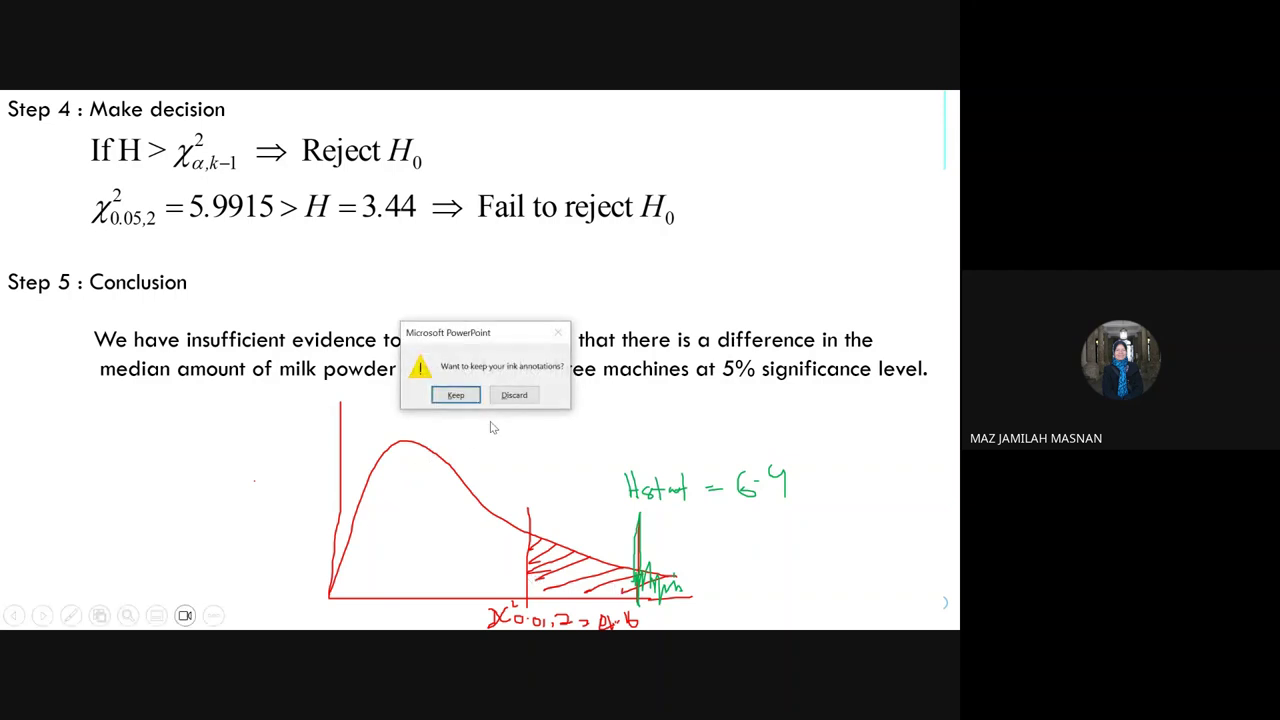
click(514, 395)
- Return to the Kruskal-Wallis workbook and select the decision and Step 5 conclusion cells
mouse_move(315, 617)
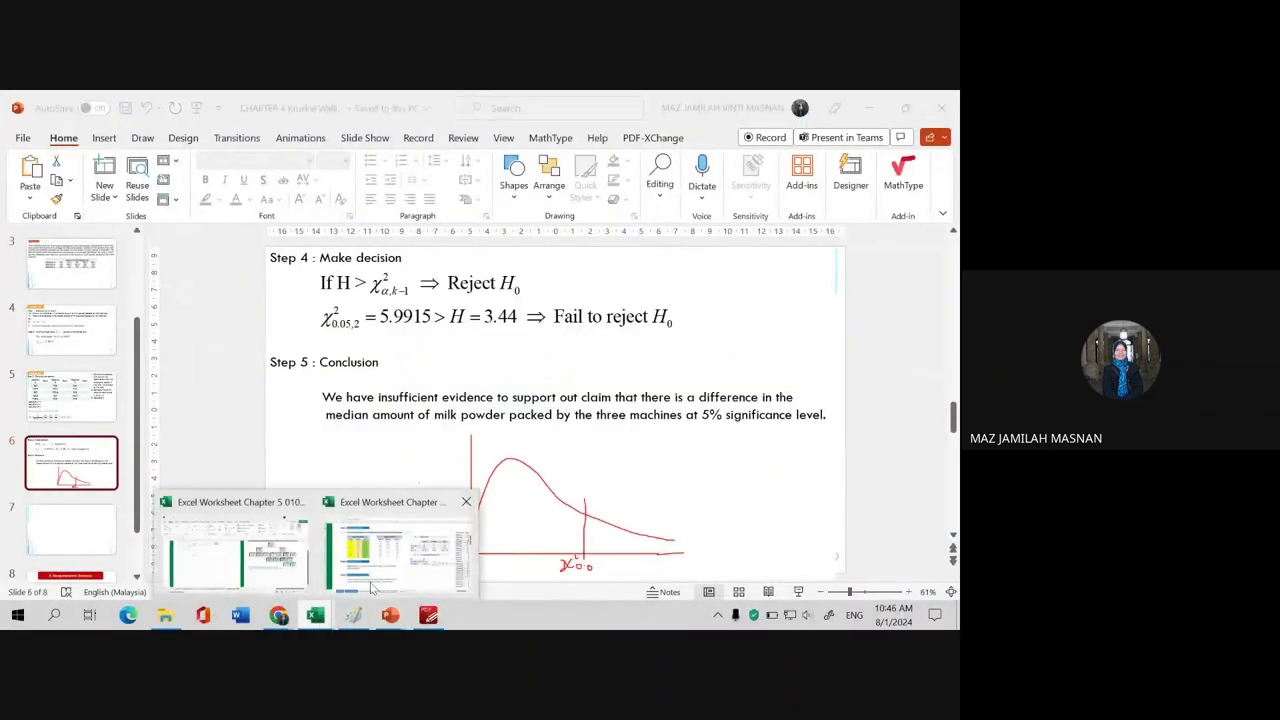
click(378, 575)
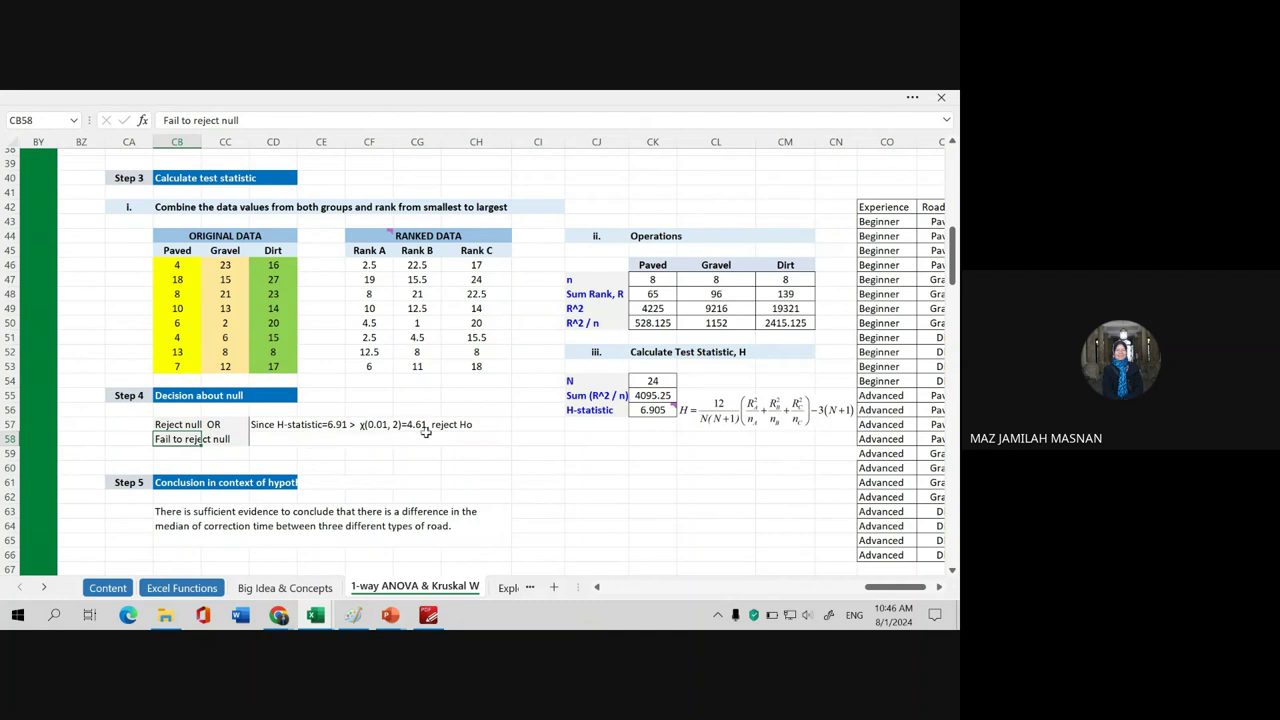
click(398, 441)
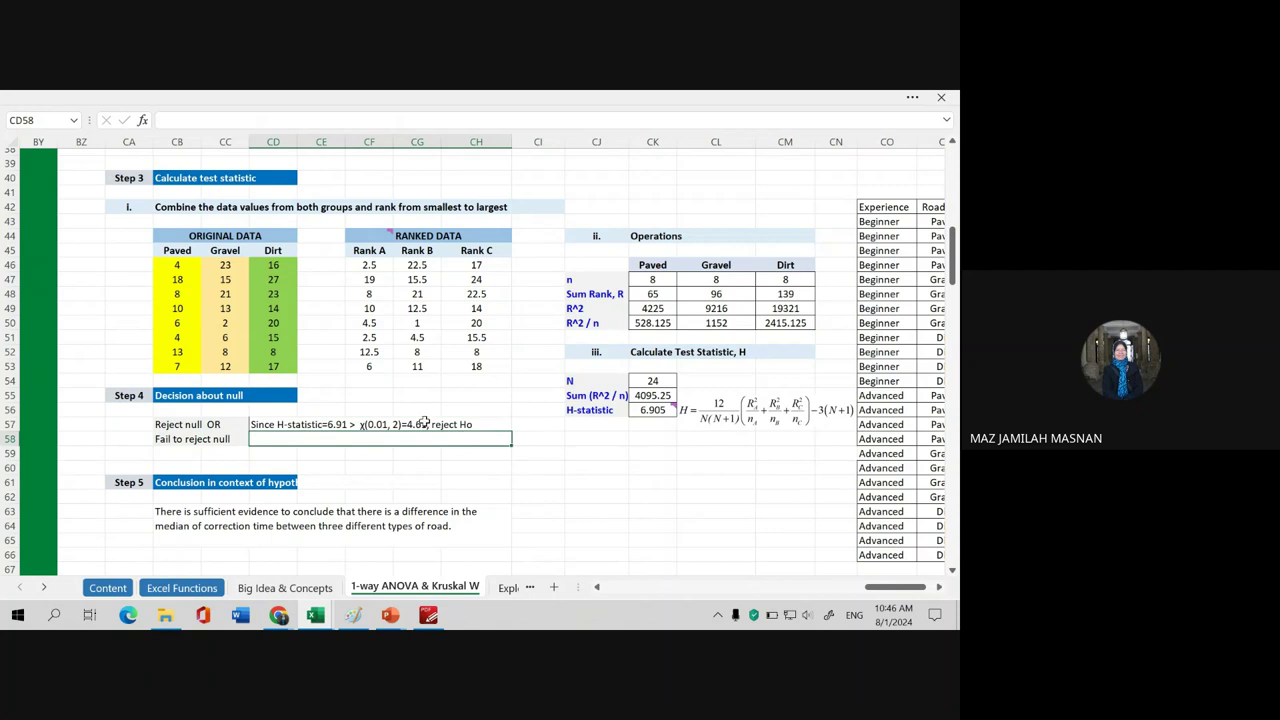
click(432, 470)
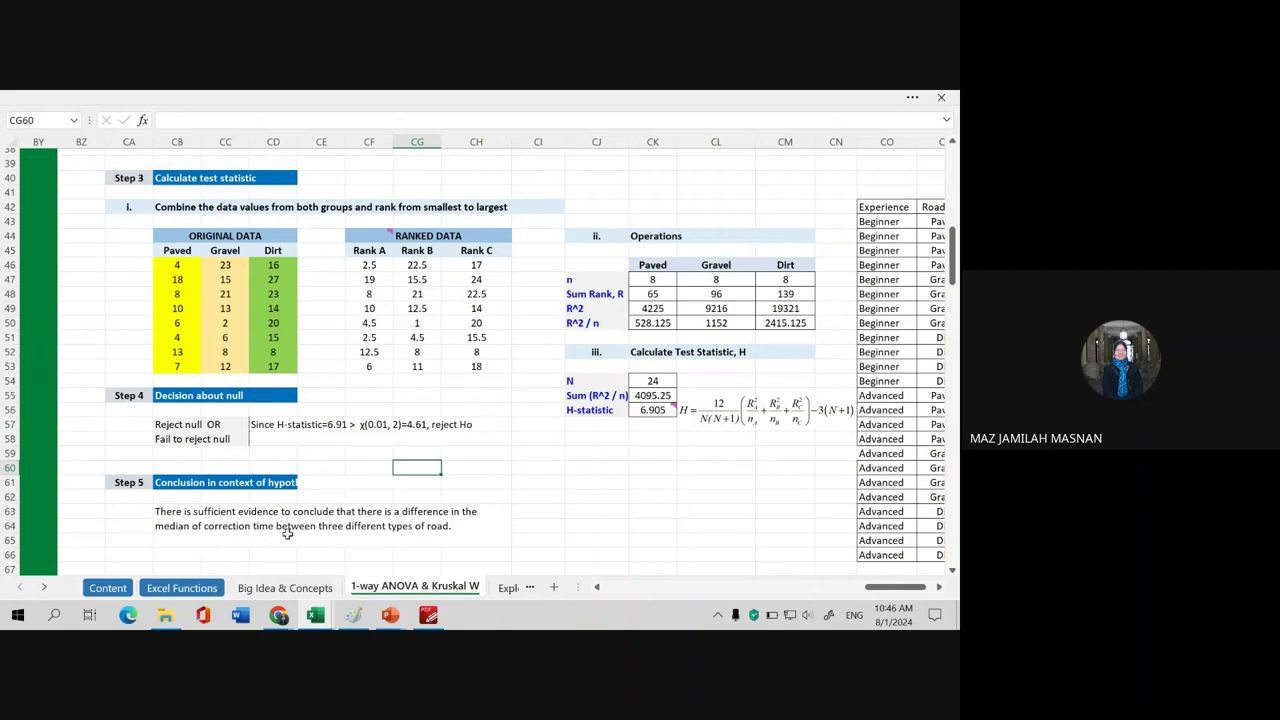
click(441, 525)
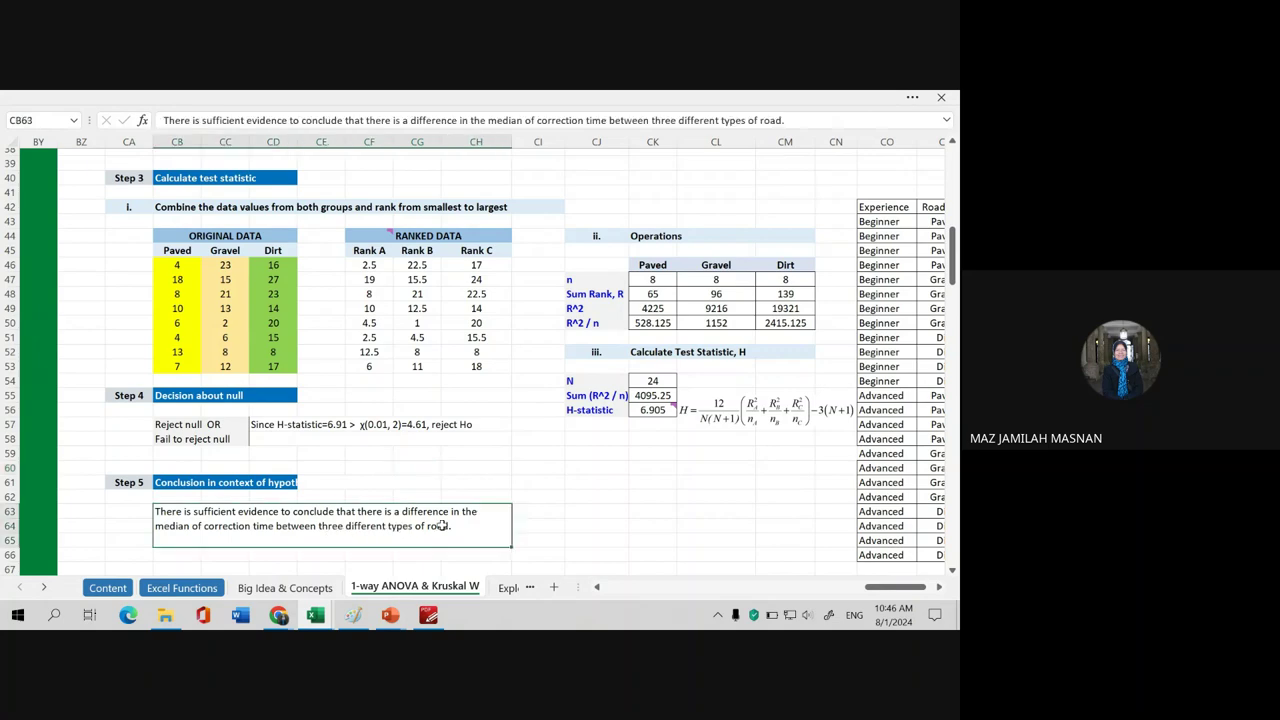
- Scroll to the boxplot and medians table (Paved 7.5, Gravel 12.5, Dirt 16.5)
scroll(627, 505, up, 3)
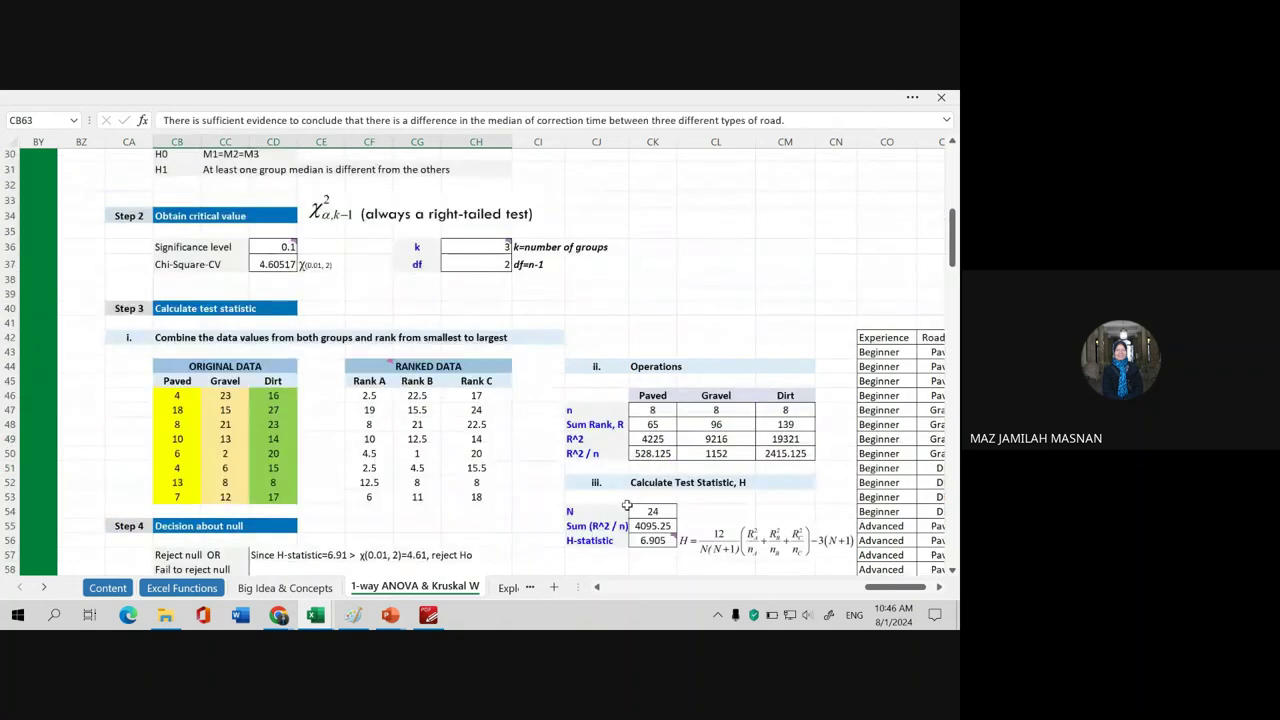
scroll(627, 505, up, 3)
scroll(625, 498, up, 3)
scroll(622, 490, up, 2)
scroll(622, 489, up, 2)
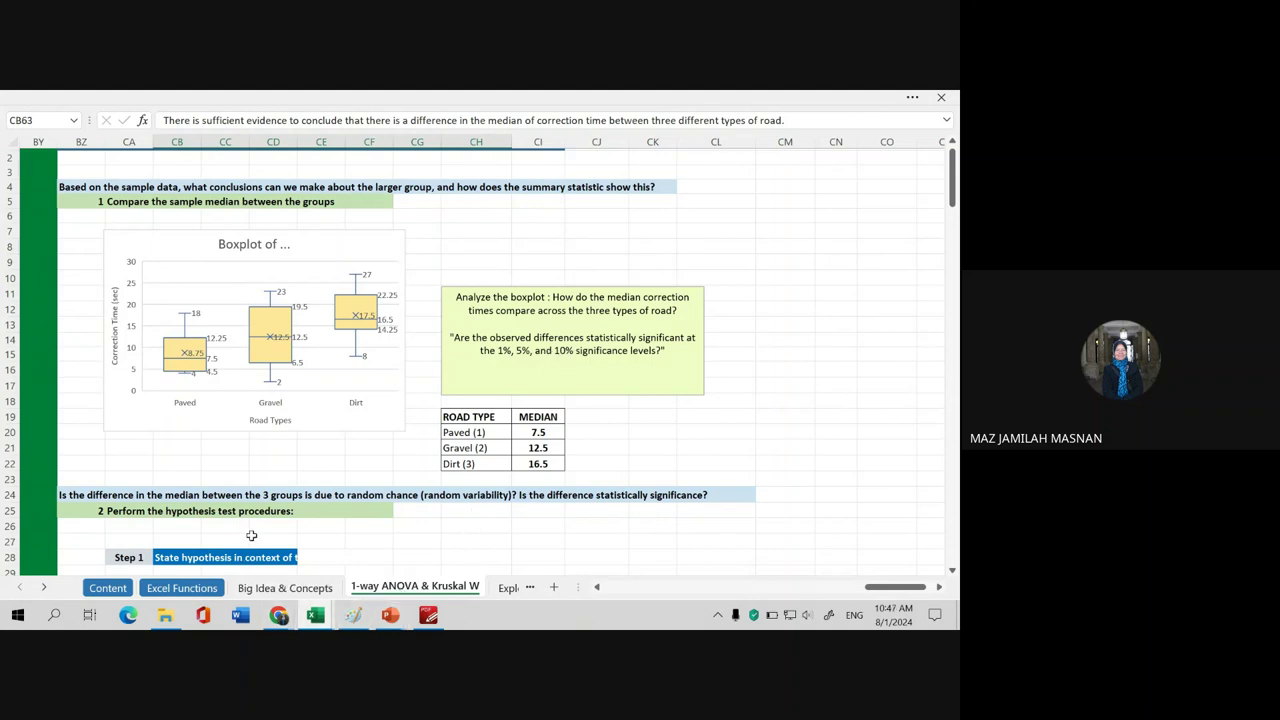
mouse_move(360, 612)
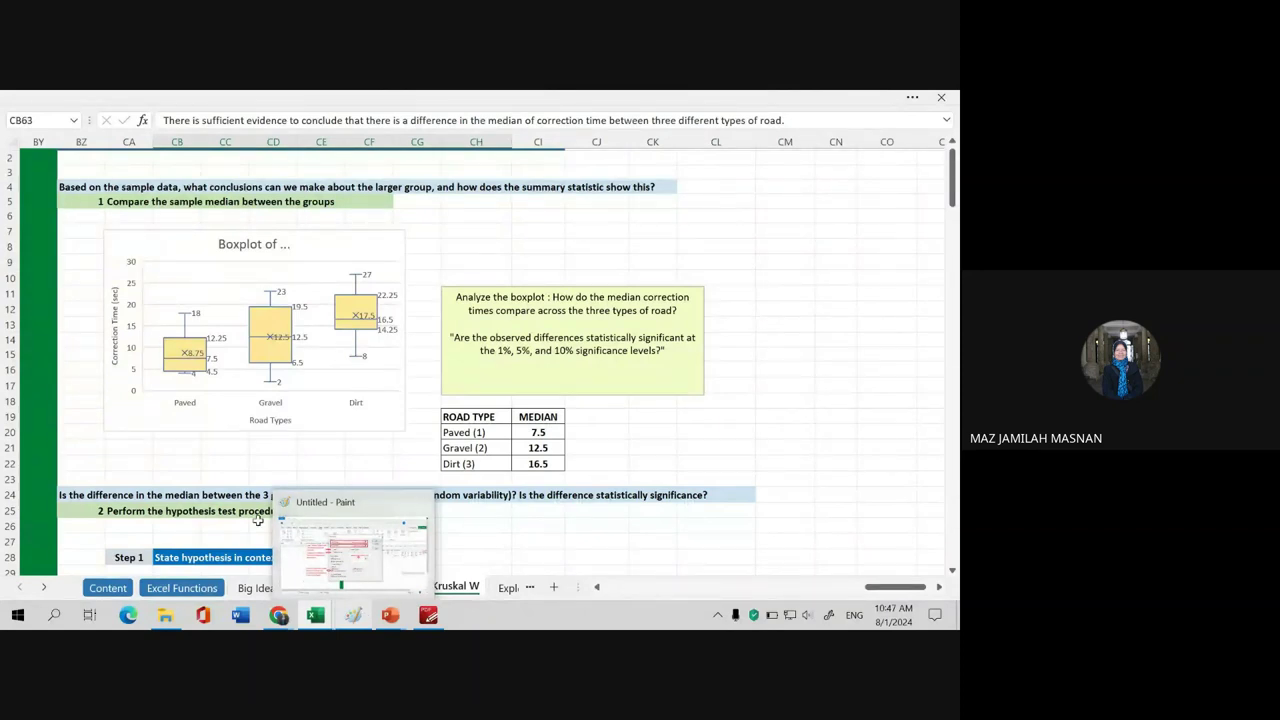
mouse_move(261, 621)
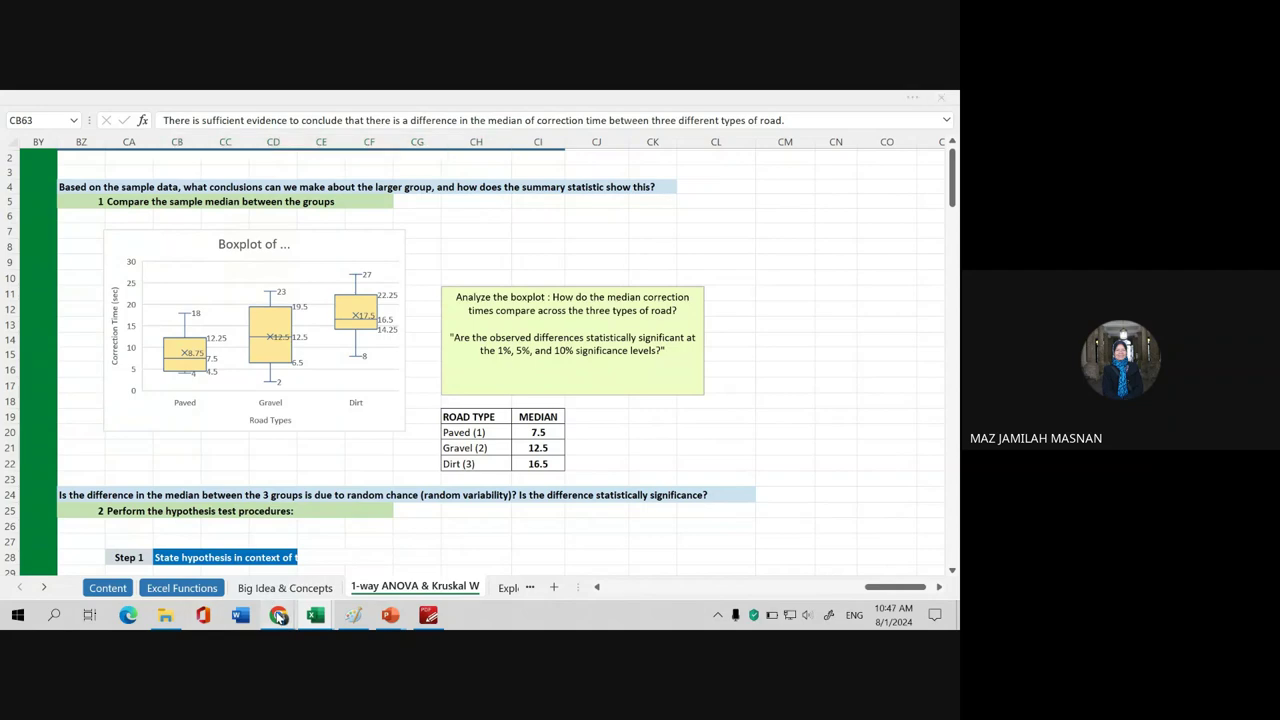
- Download the chi-square table photo from WhatsApp's Transfer info chat and open the saved image
click(270, 541)
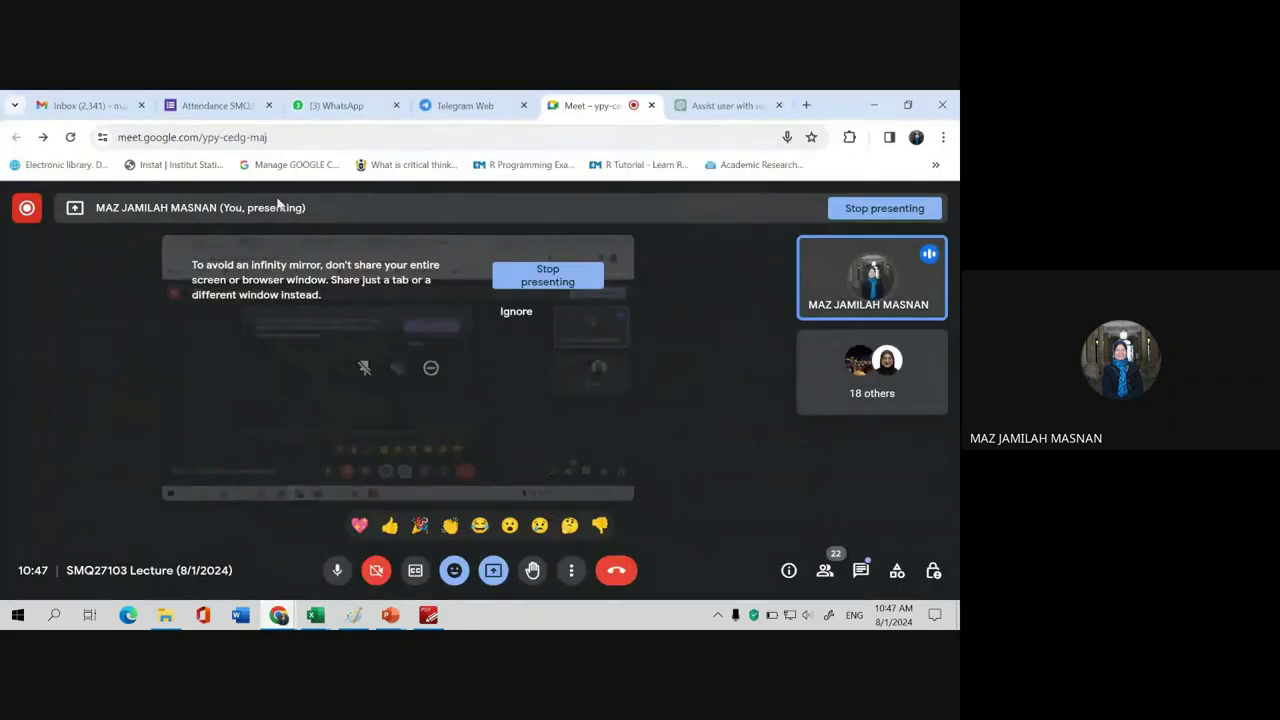
click(340, 105)
click(150, 415)
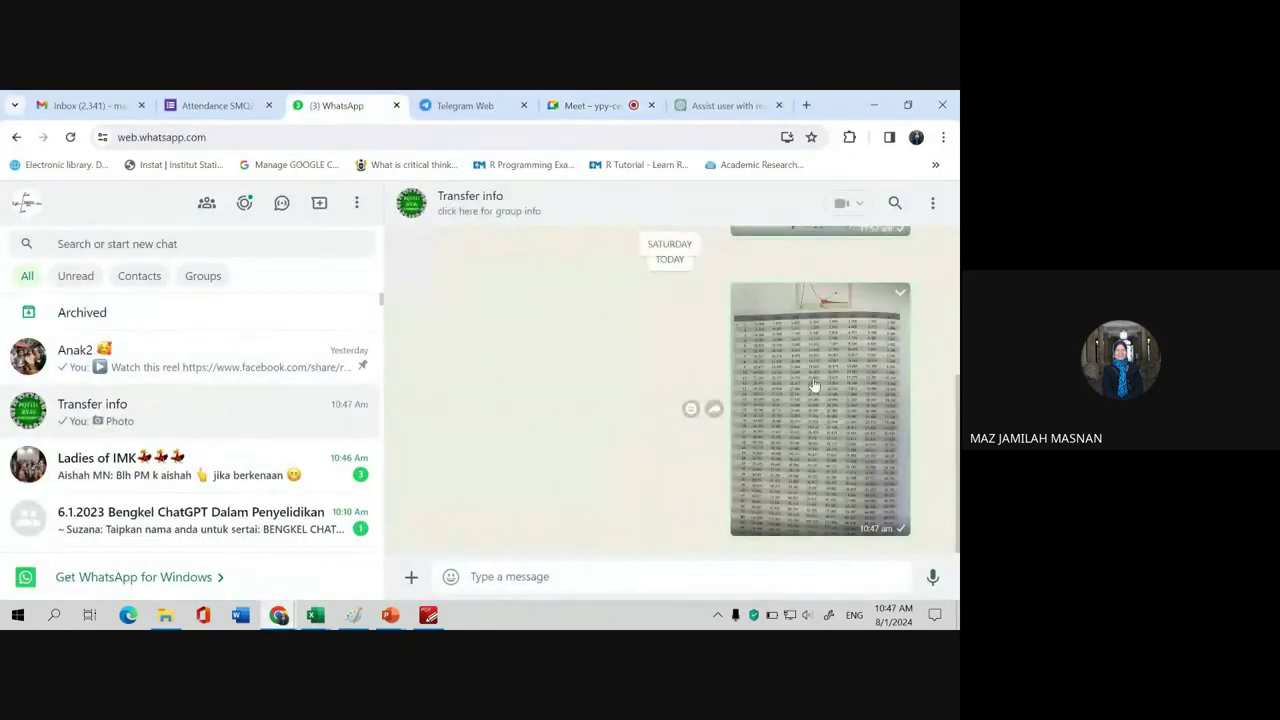
click(815, 385)
click(896, 204)
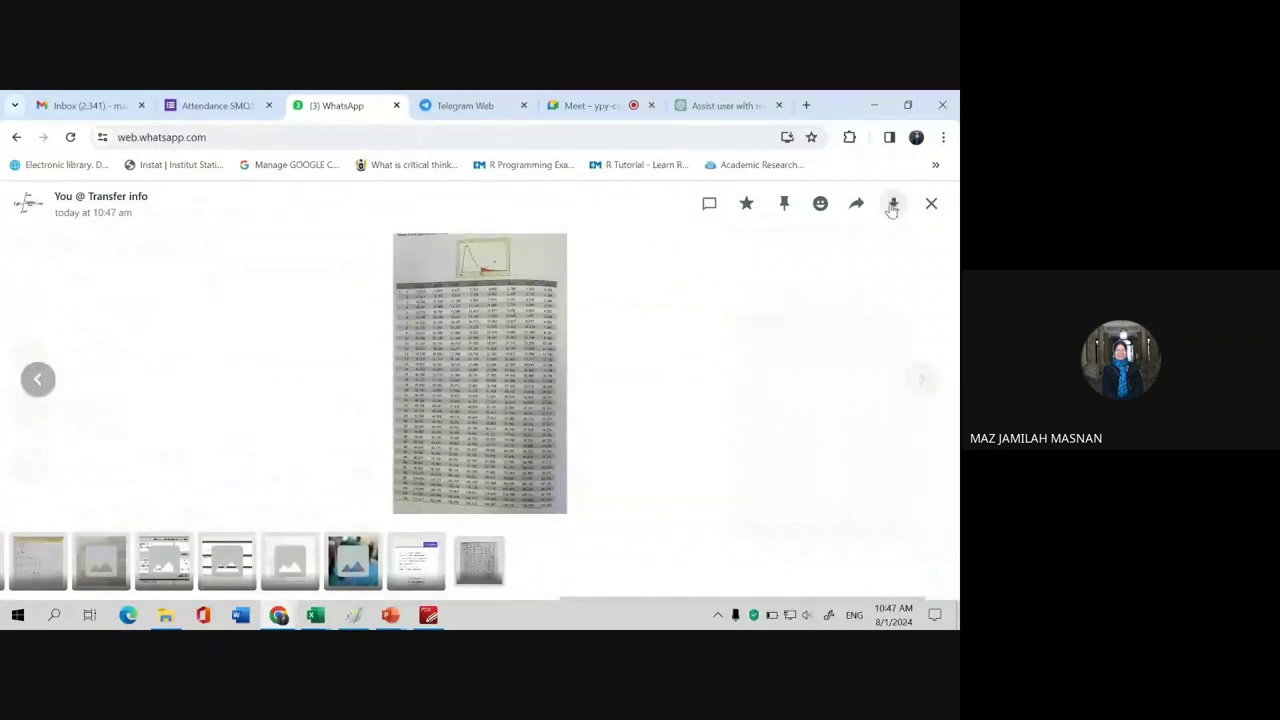
click(765, 180)
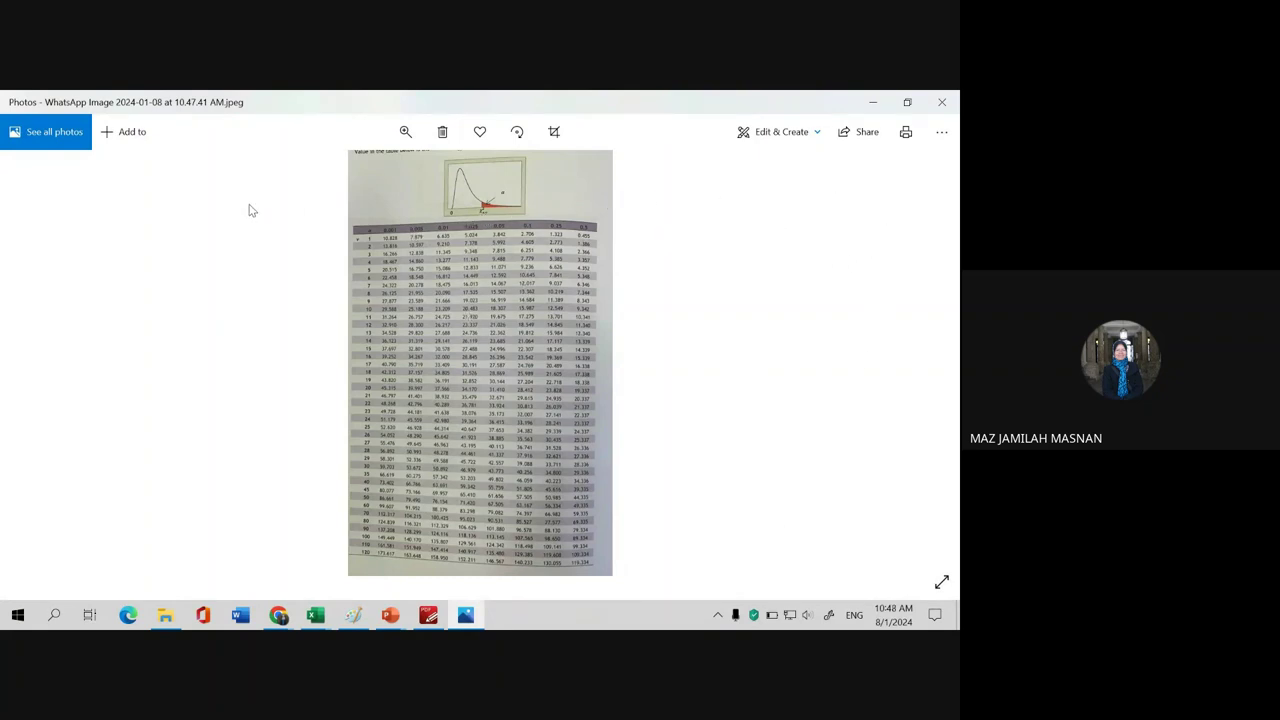
- Zoom into the chi-square table image and pan to its α headings and first df rows
click(405, 131)
click(375, 171)
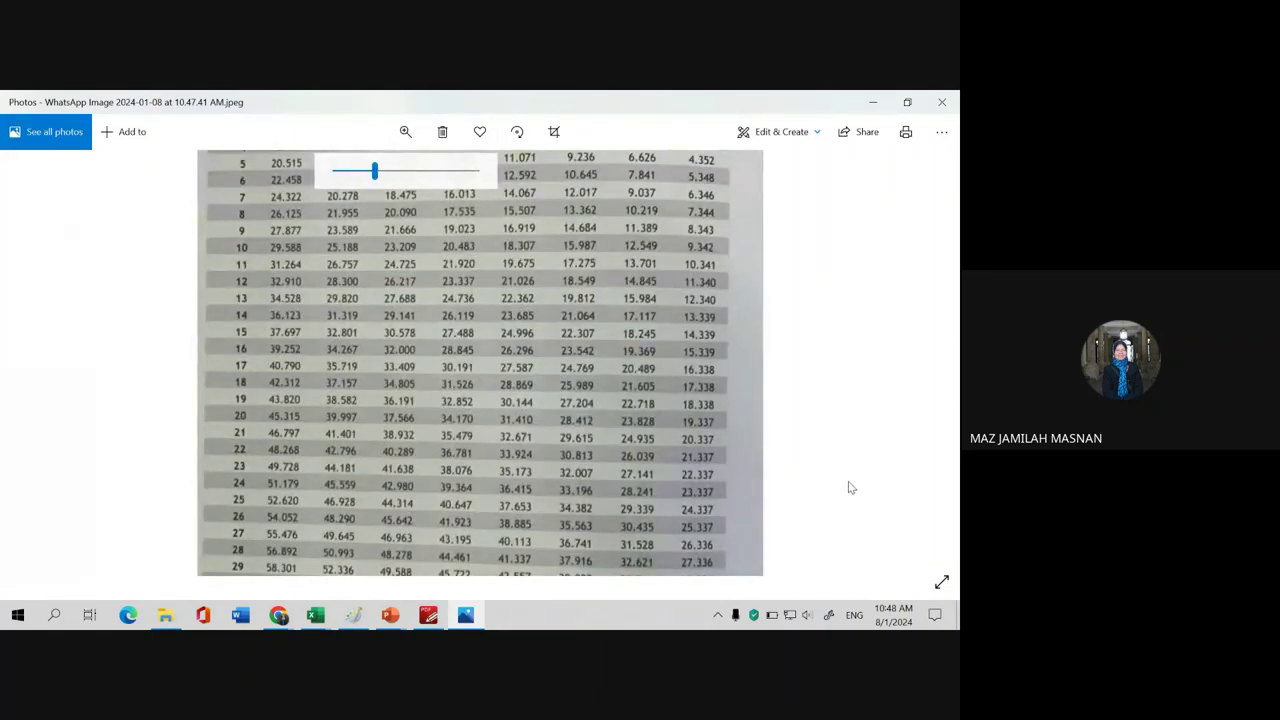
drag(628, 274, 619, 416)
drag(402, 196, 398, 316)
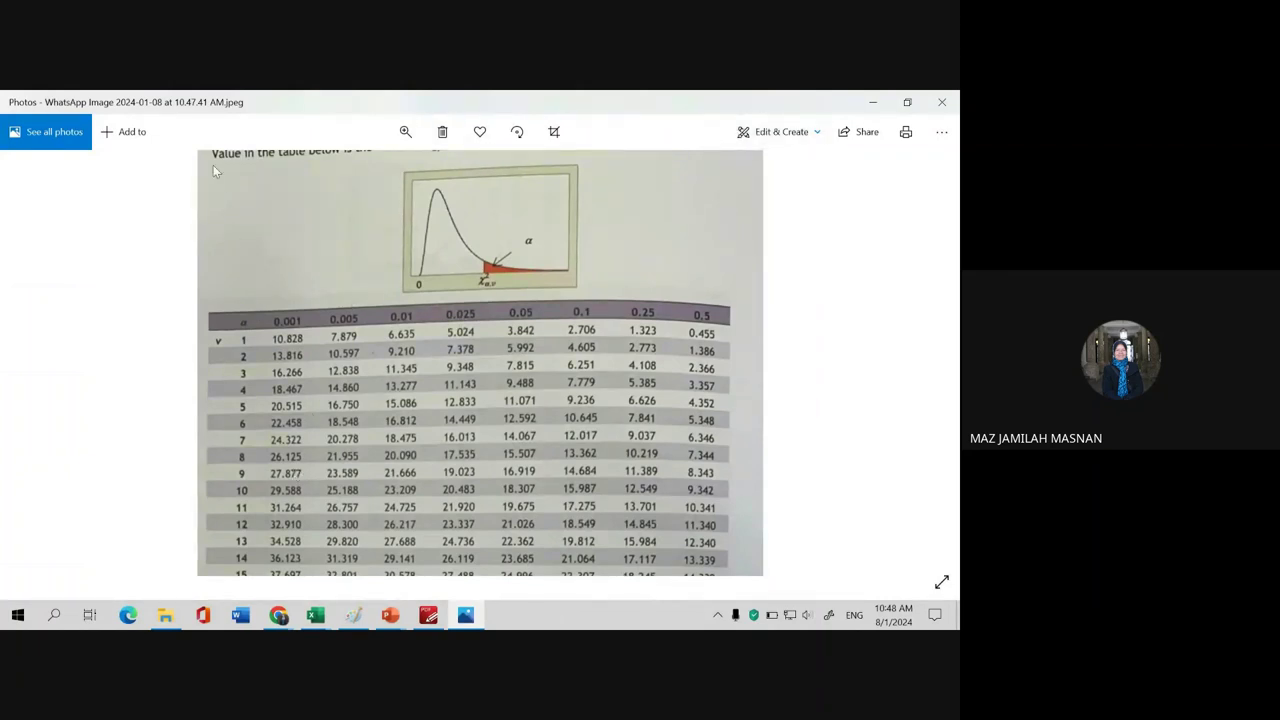
click(941, 131)
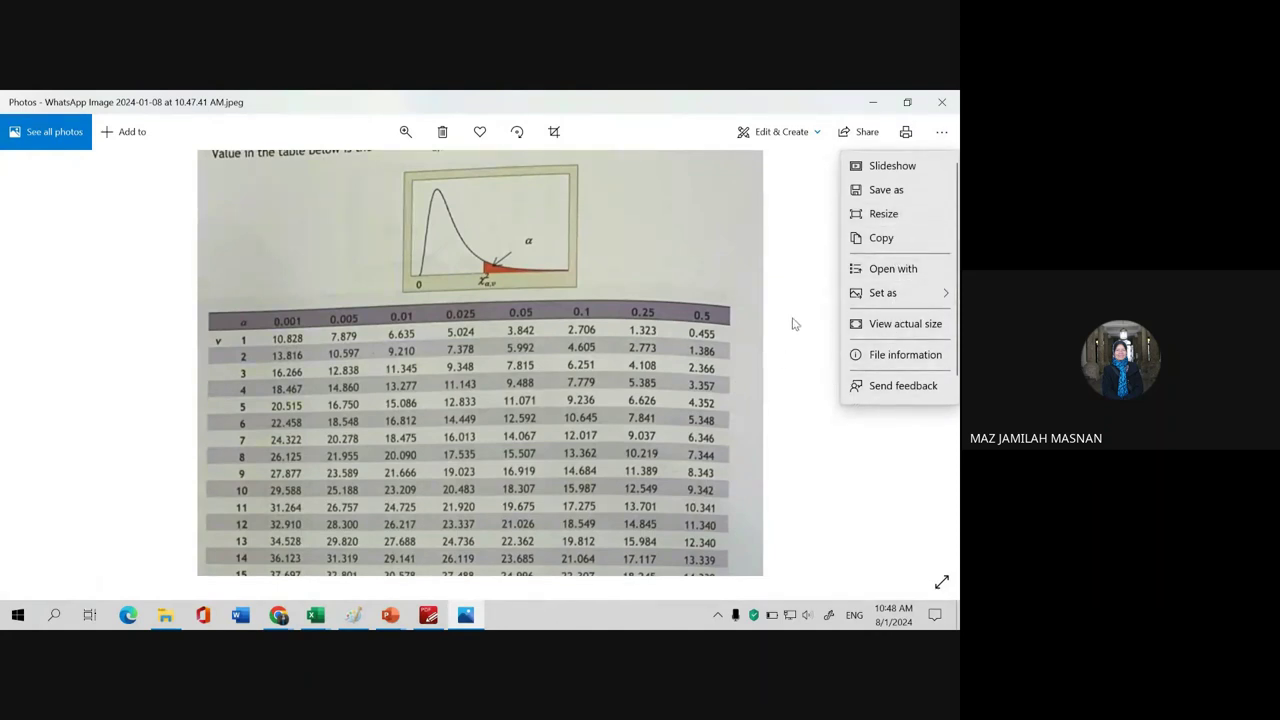
click(796, 194)
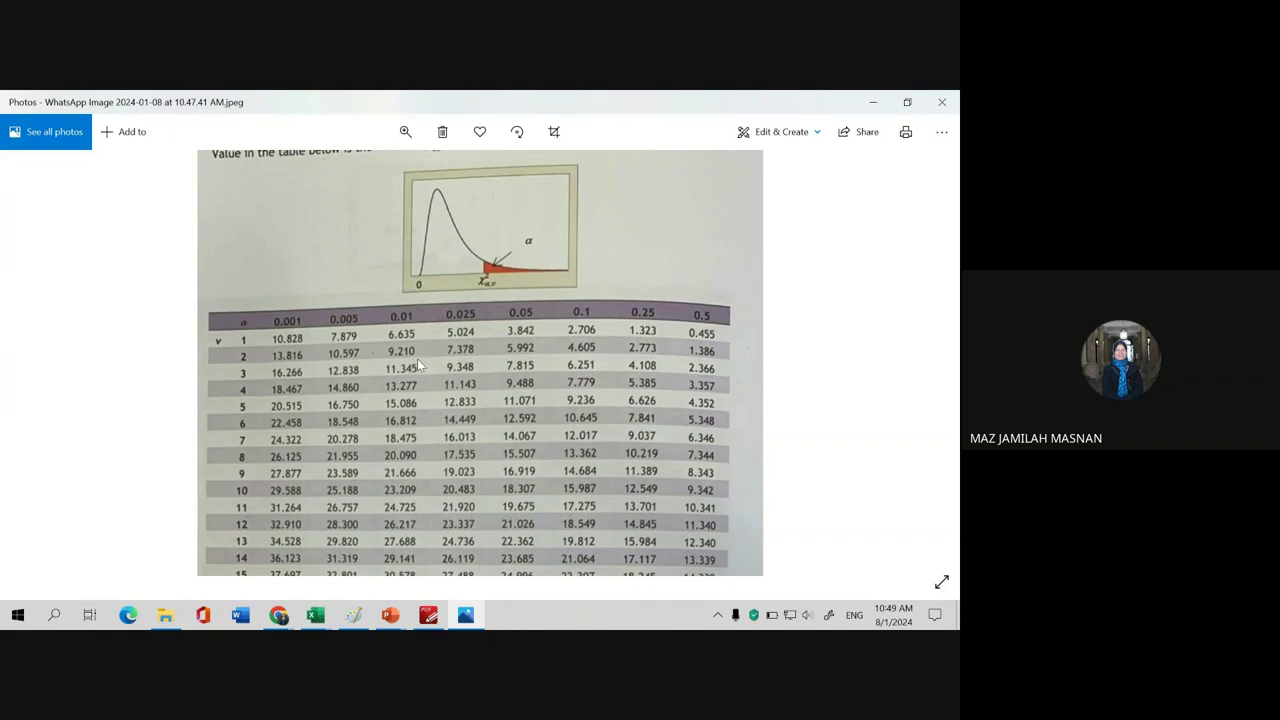
- Return to the Kruskal-Wallis worksheet in Excel
mouse_move(320, 616)
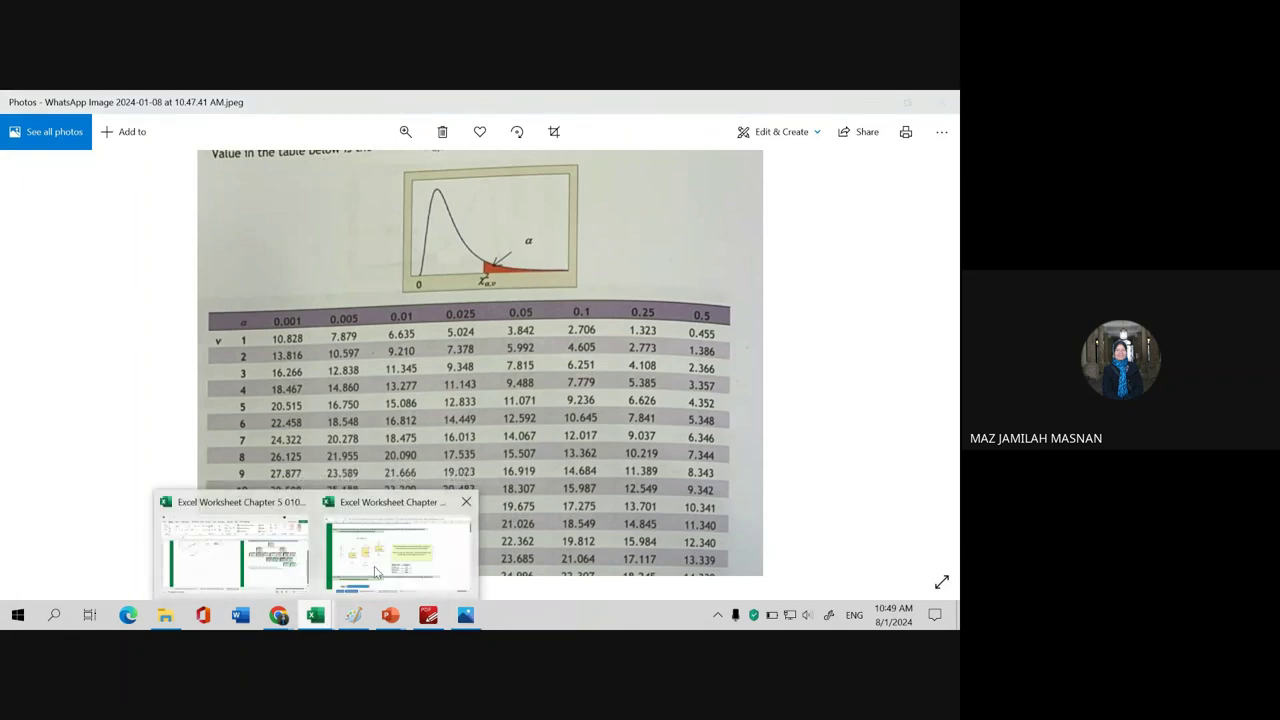
click(378, 571)
scroll(540, 464, down, 3)
- Close the comment popup over the tables and scroll to the Step 2 critical-value label
scroll(537, 467, down, 3)
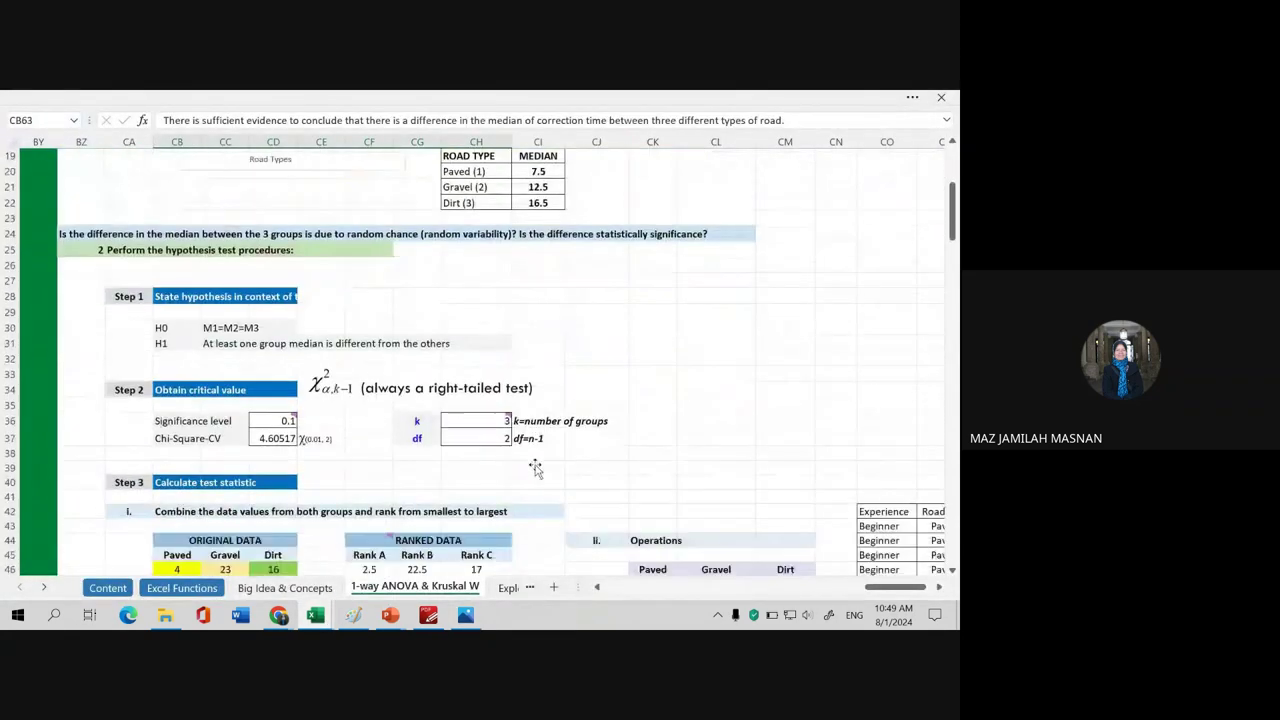
scroll(285, 363, down, 2)
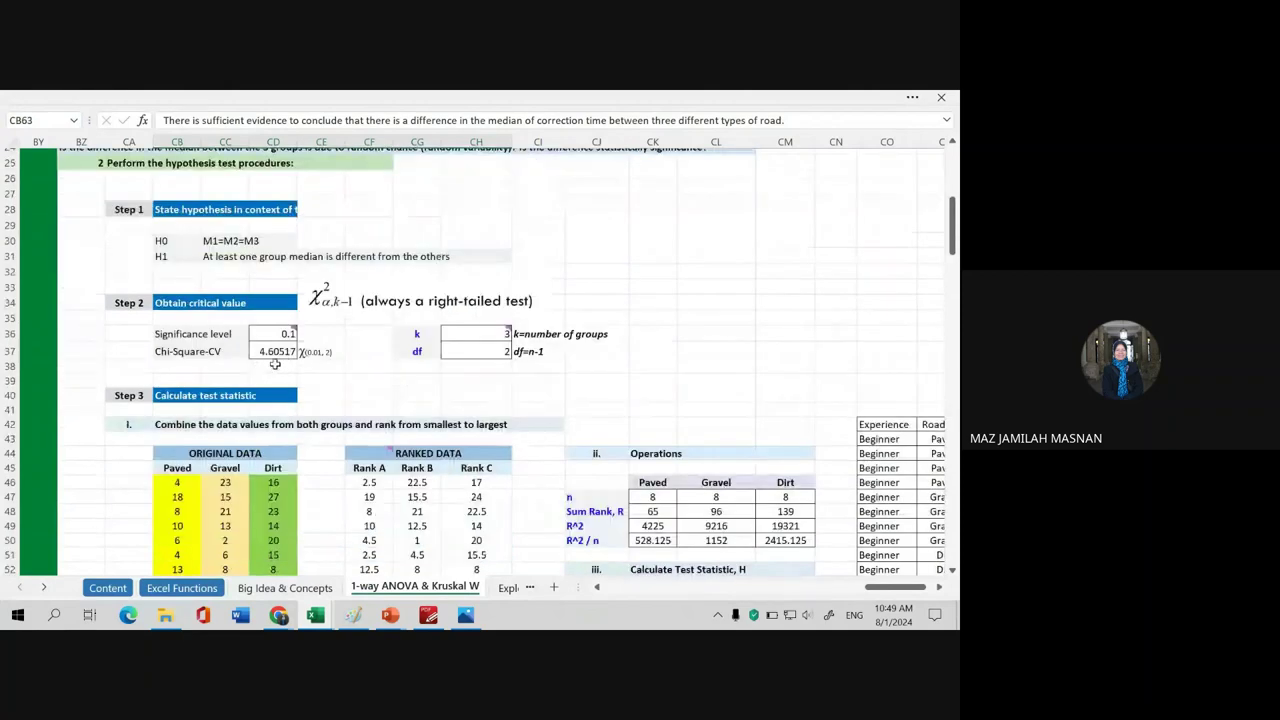
scroll(366, 410, down, 4)
scroll(391, 446, down, 1)
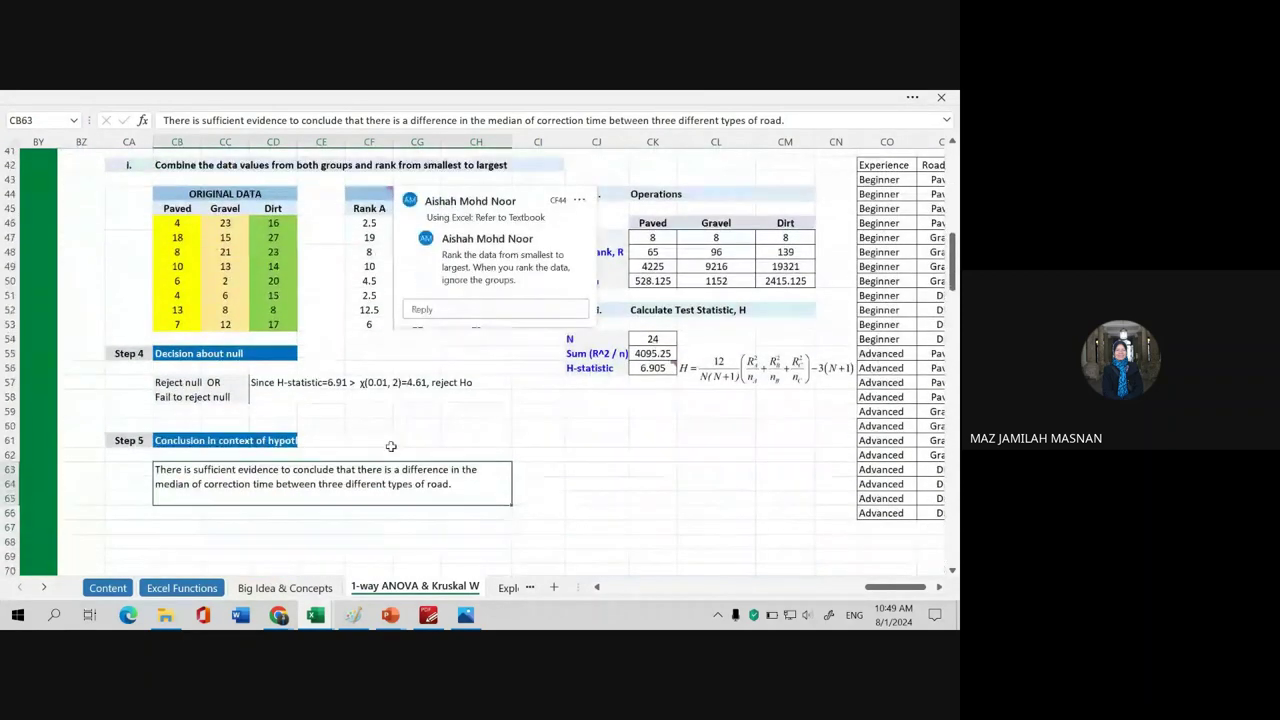
click(183, 410)
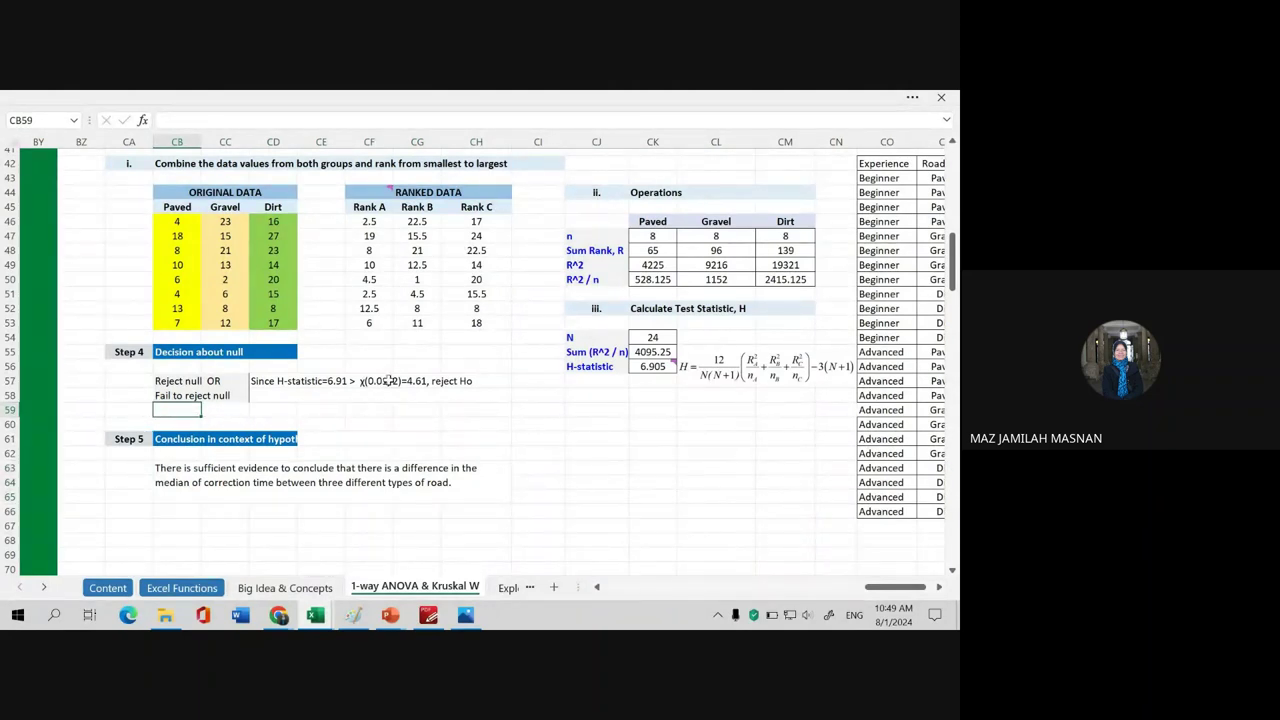
scroll(396, 390, up, 3)
scroll(396, 390, up, 2)
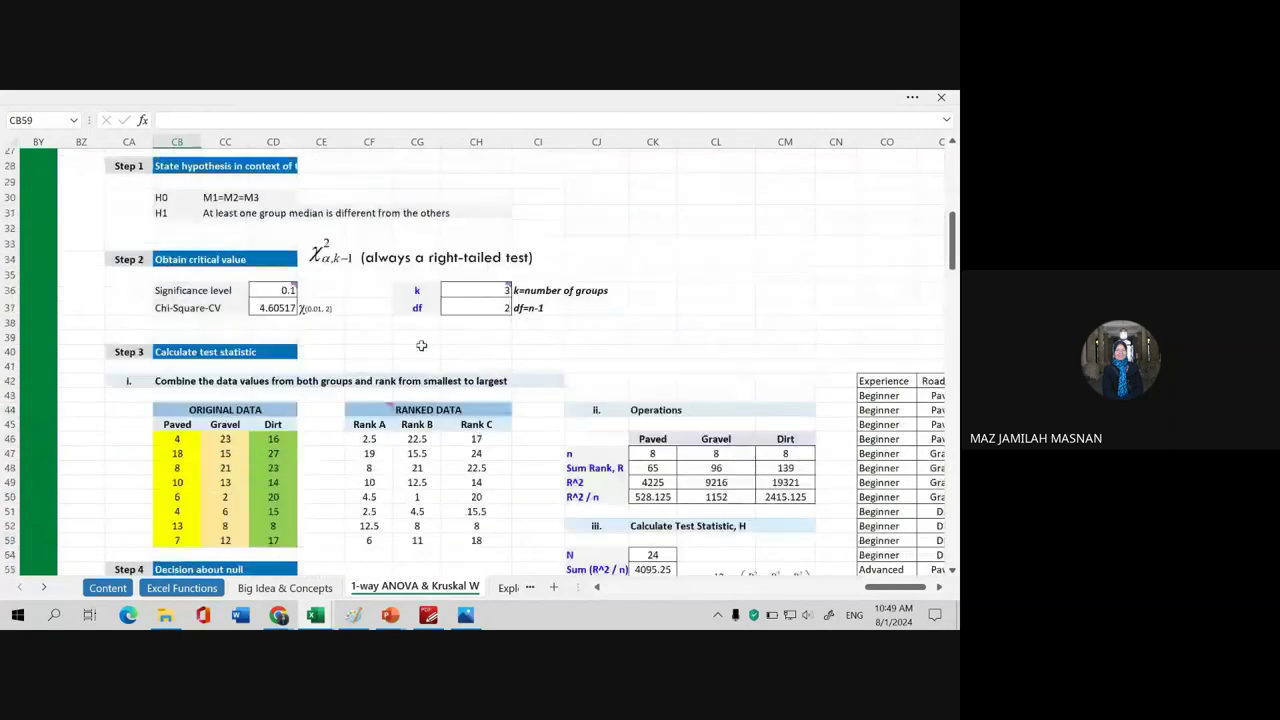
scroll(396, 408, down, 2)
scroll(396, 408, down, 2)
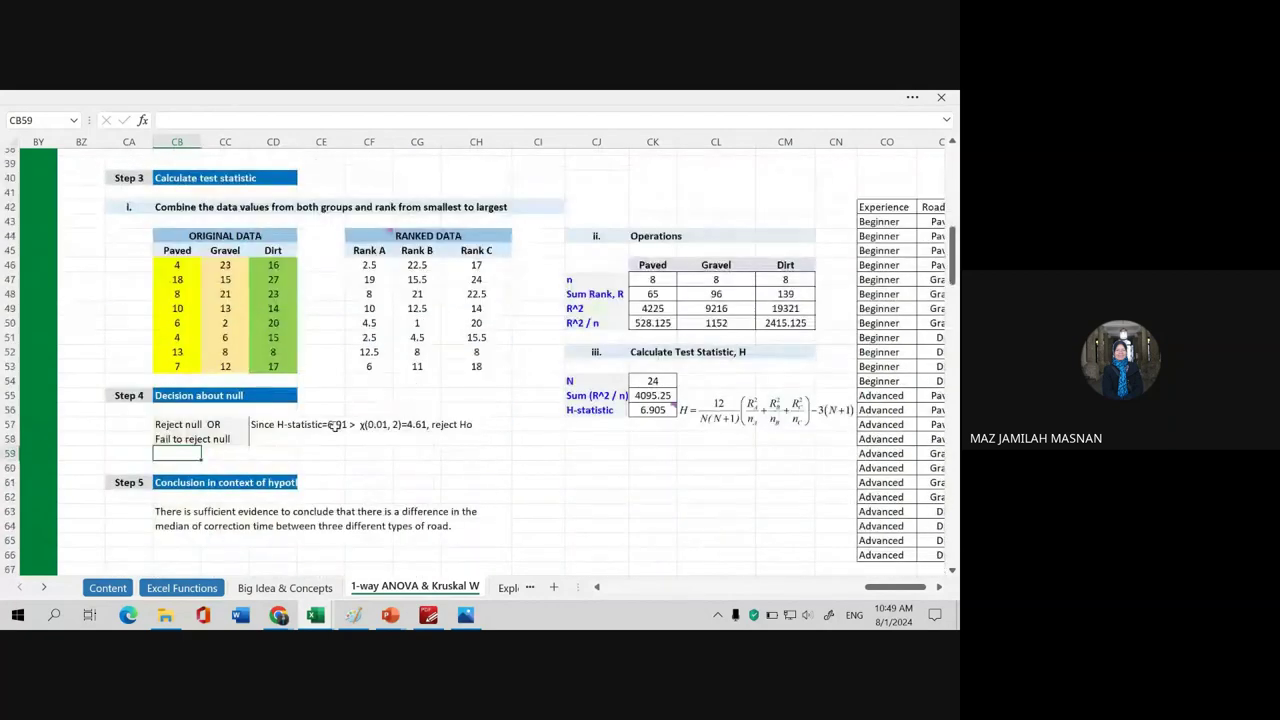
scroll(409, 394, up, 3)
scroll(409, 394, up, 2)
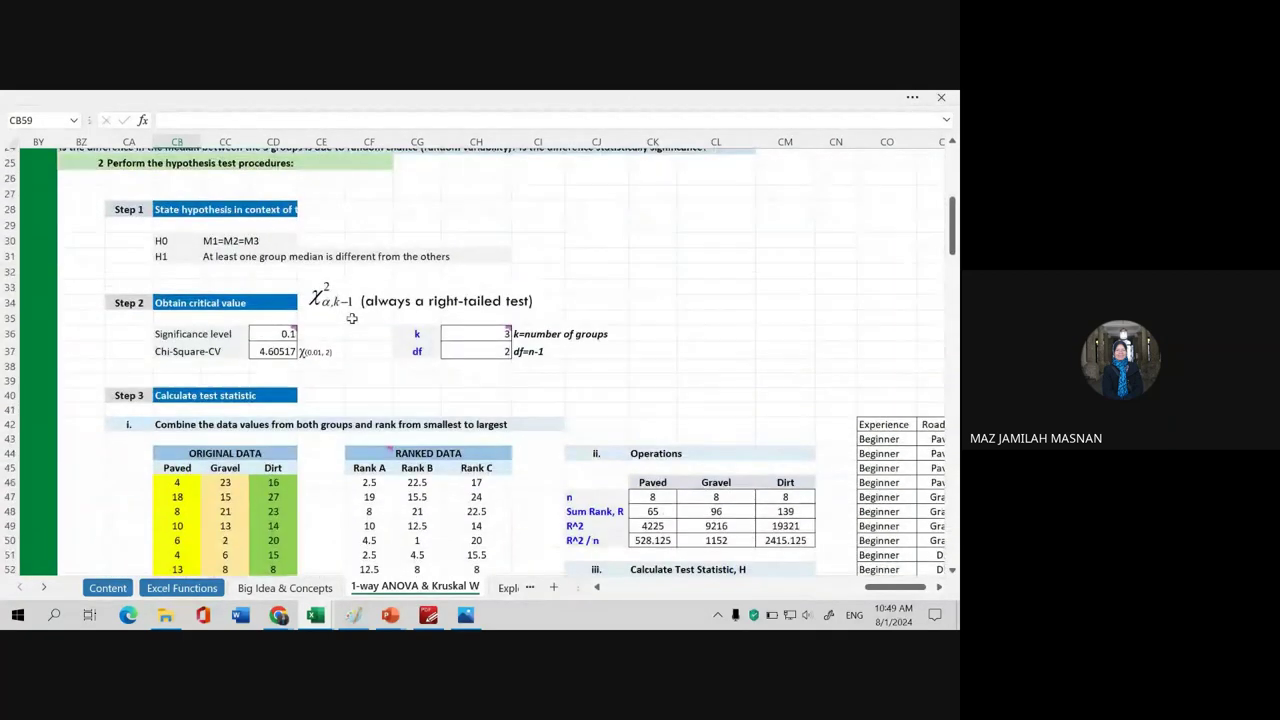
- Change the CE37 label from χ(0.01, 2) to χ(0.1, 2), then select the CD57 statement
click(326, 354)
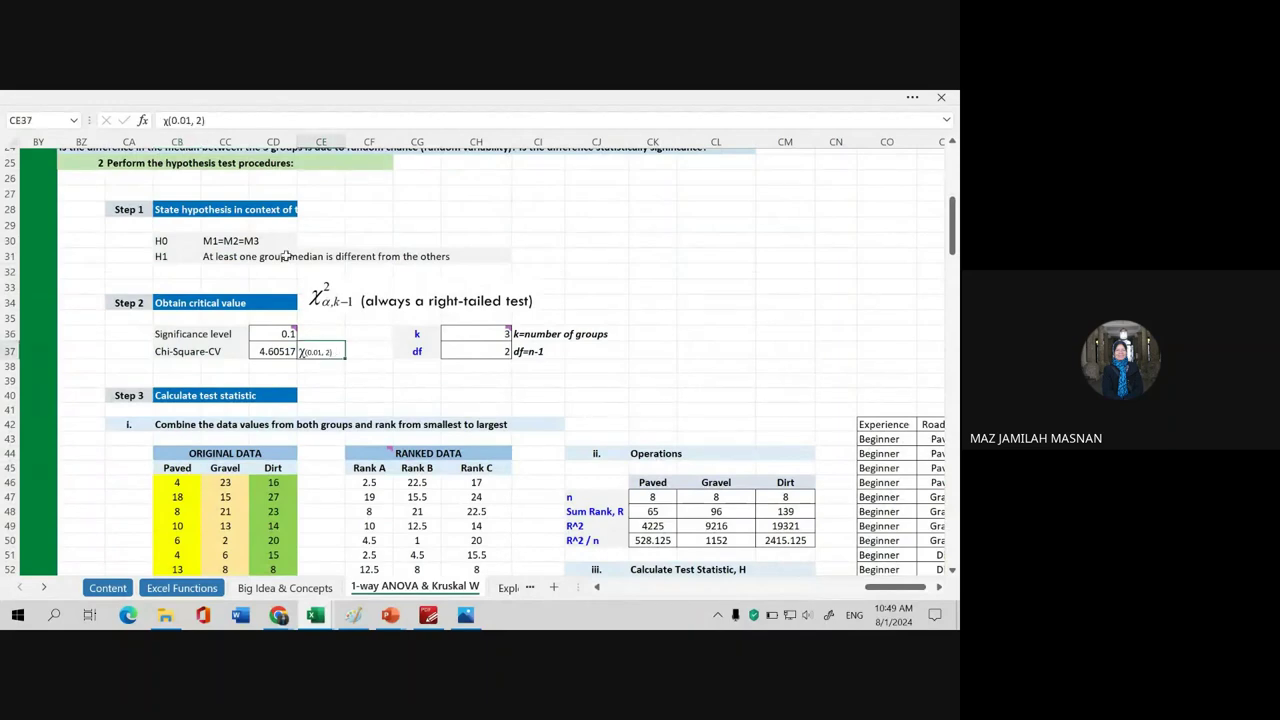
click(189, 121)
key(BackSpace)
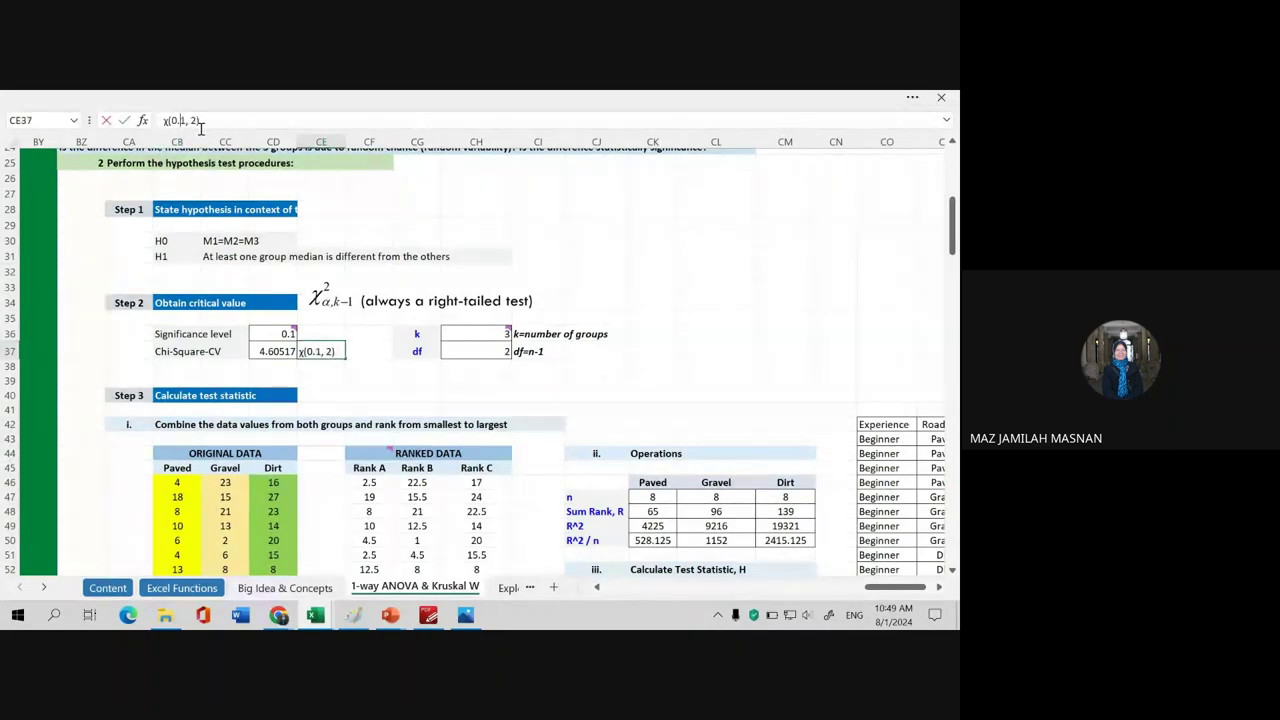
key(Return)
scroll(390, 385, down, 5)
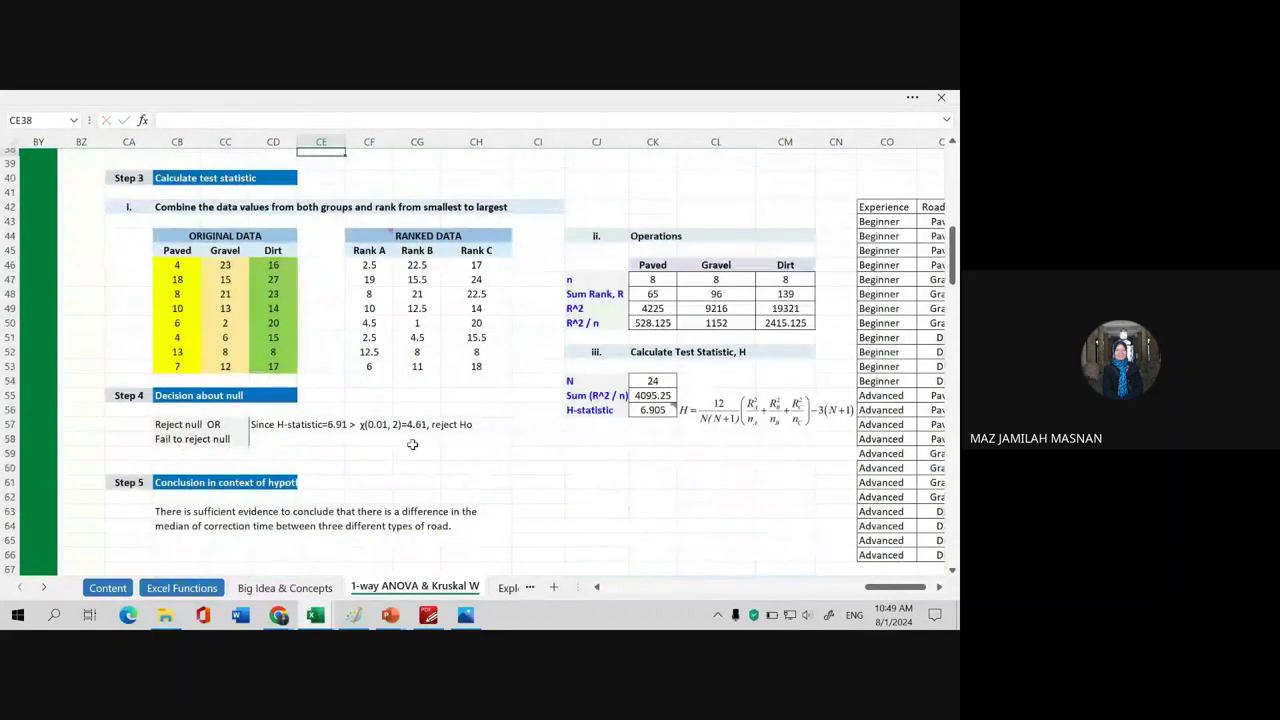
click(381, 423)
- Correct the CD57 statement to χ(0.1, 2) and copy it into CD59 and CD60
click(291, 120)
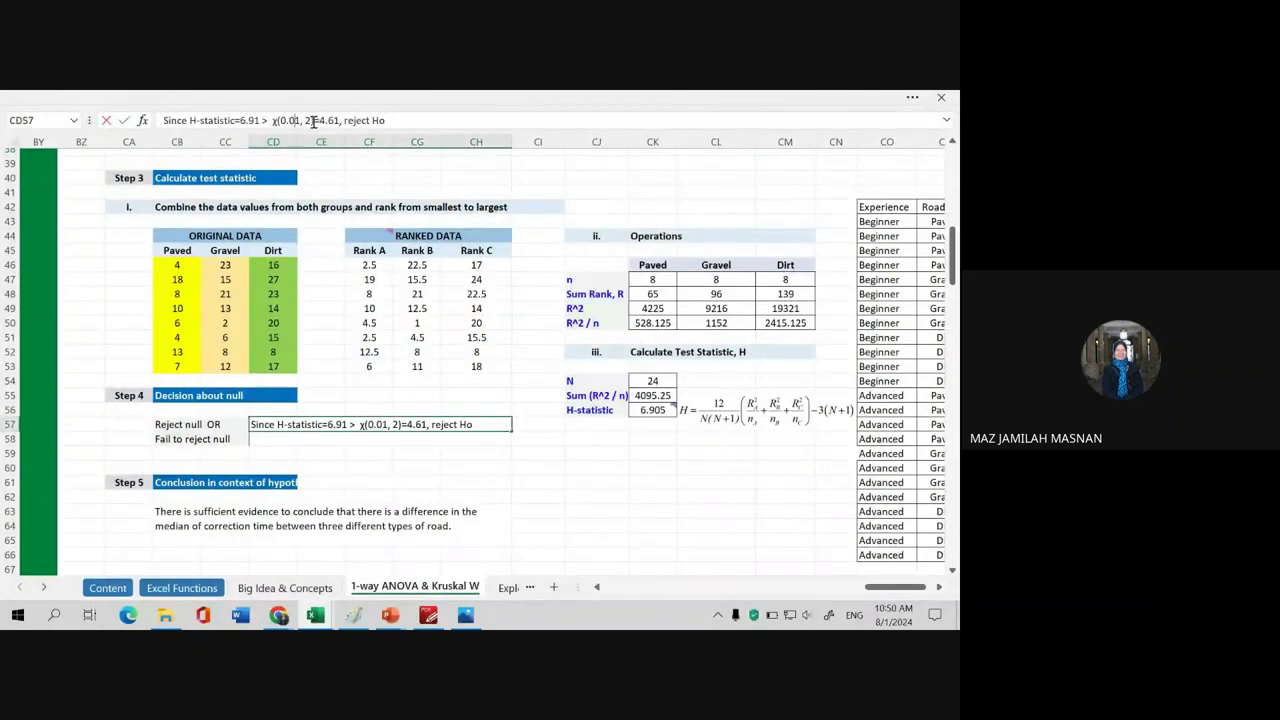
key(BackSpace)
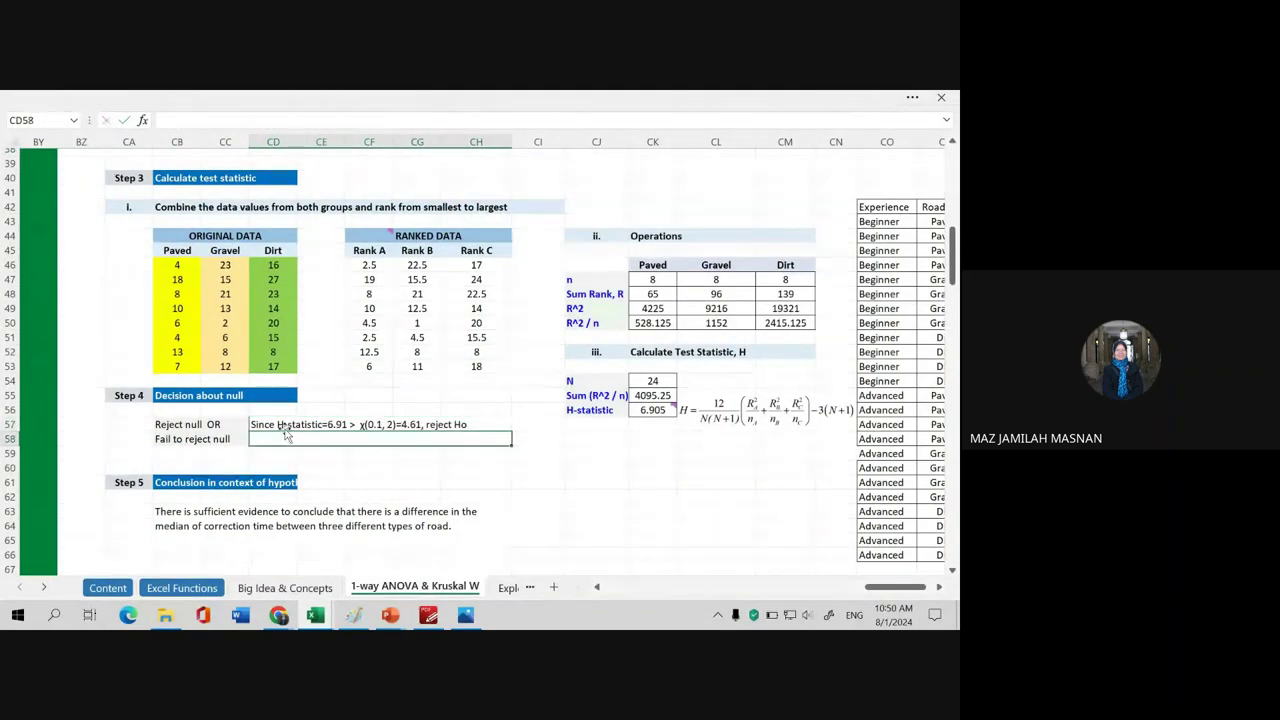
click(347, 424)
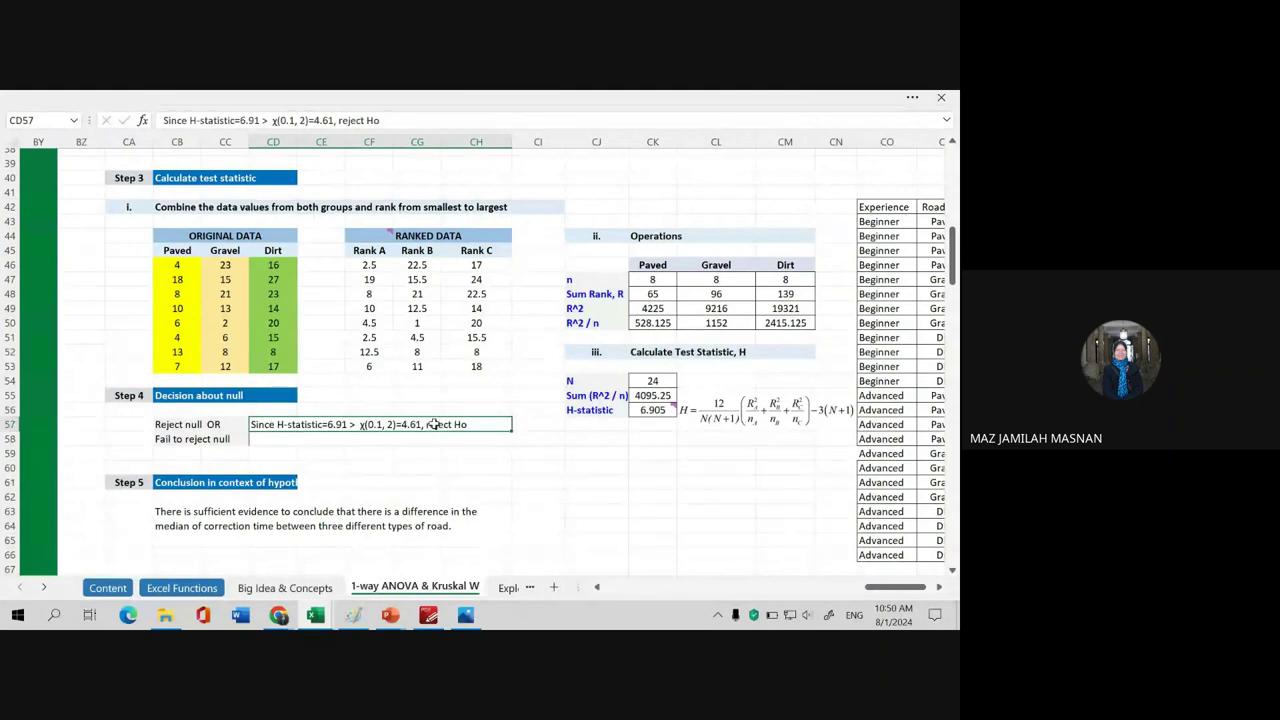
key(ctrl+c)
click(276, 453)
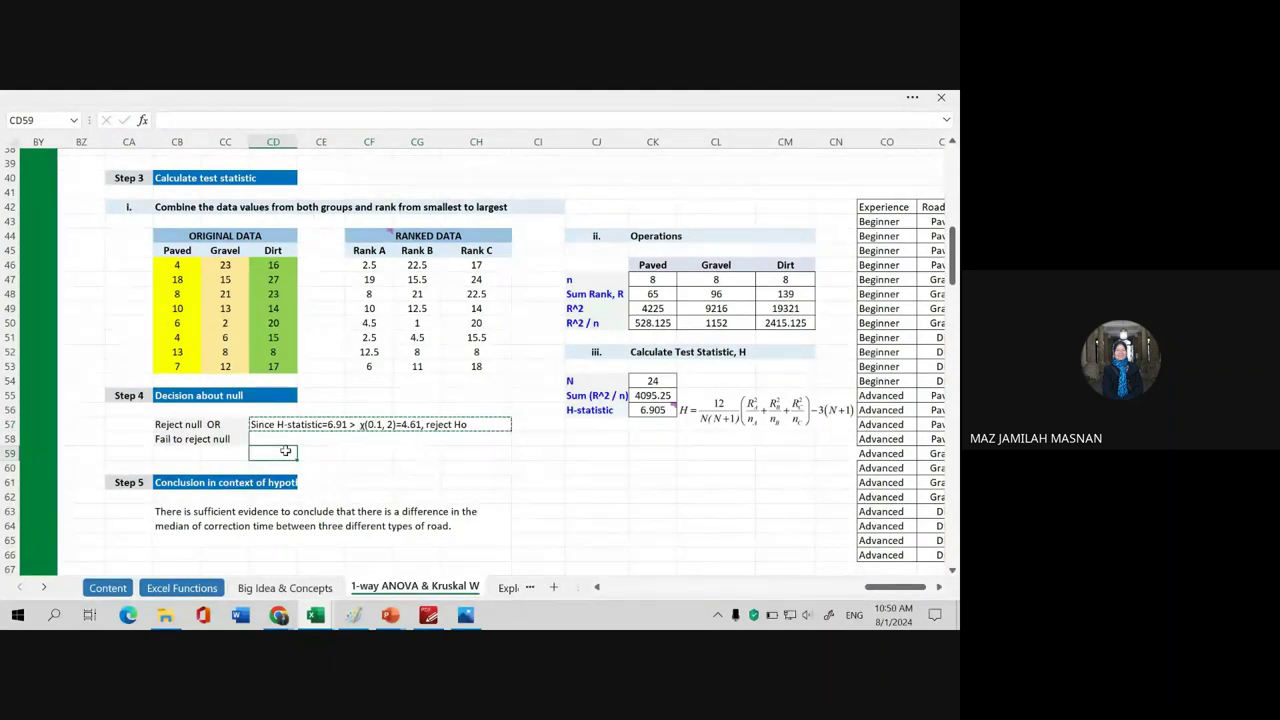
key(ctrl+v)
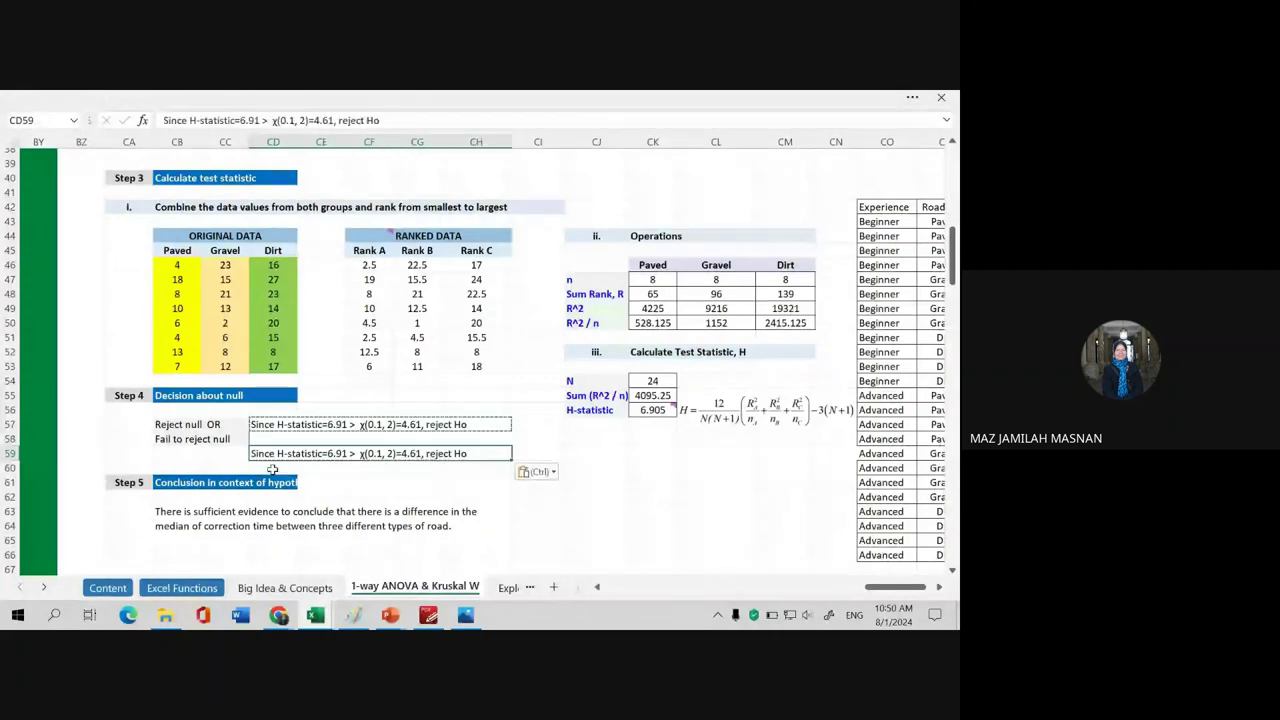
click(271, 464)
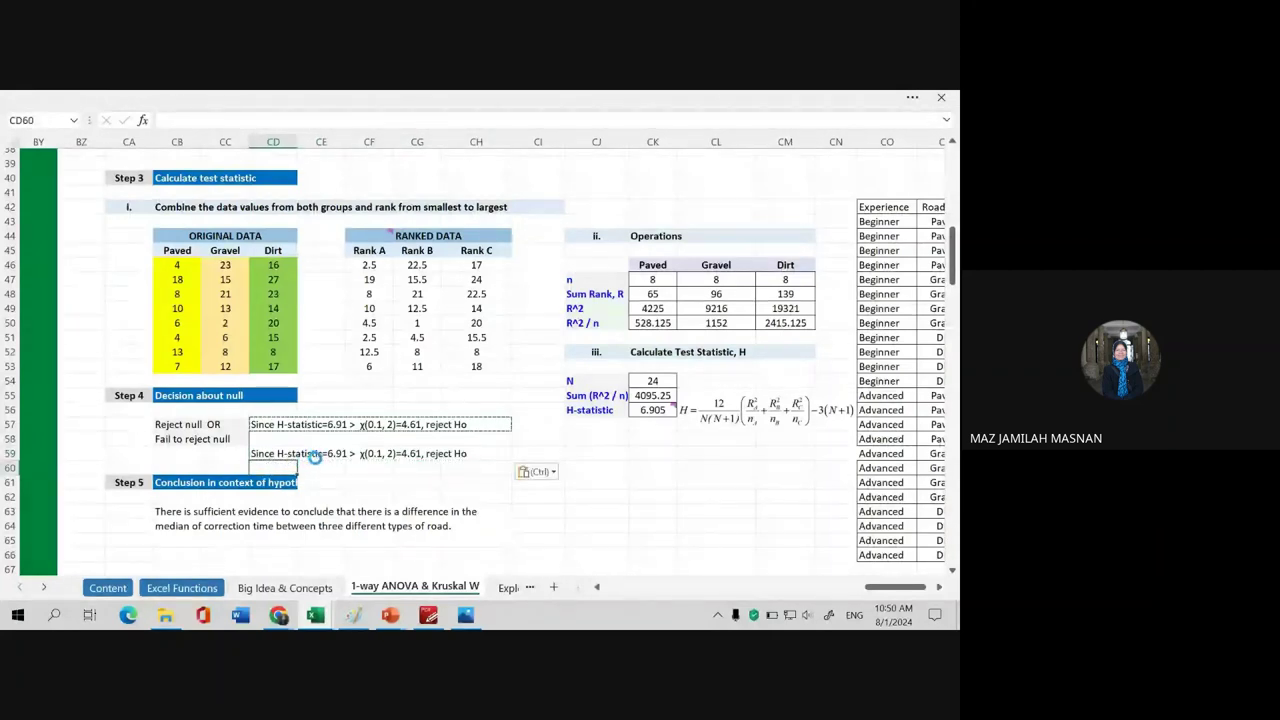
key(ctrl+v)
- Edit the CD59 copy to use χ(0.05, 2)=5.992
click(369, 453)
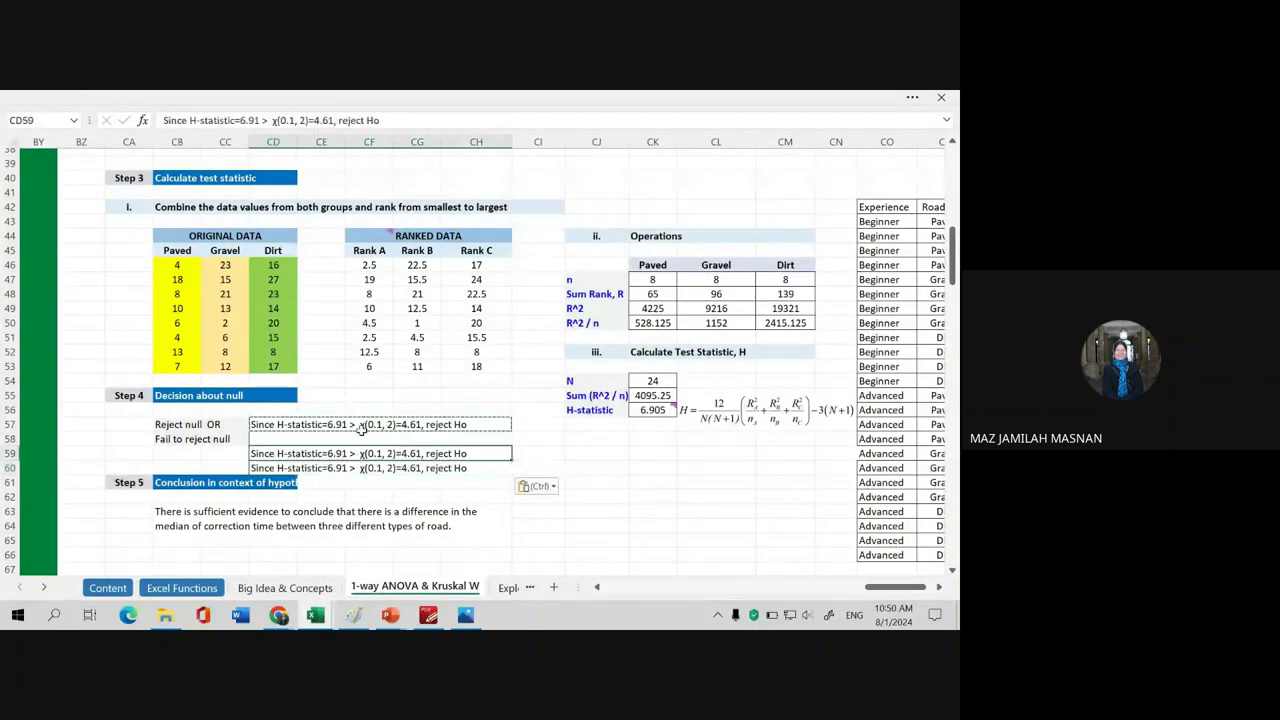
click(291, 120)
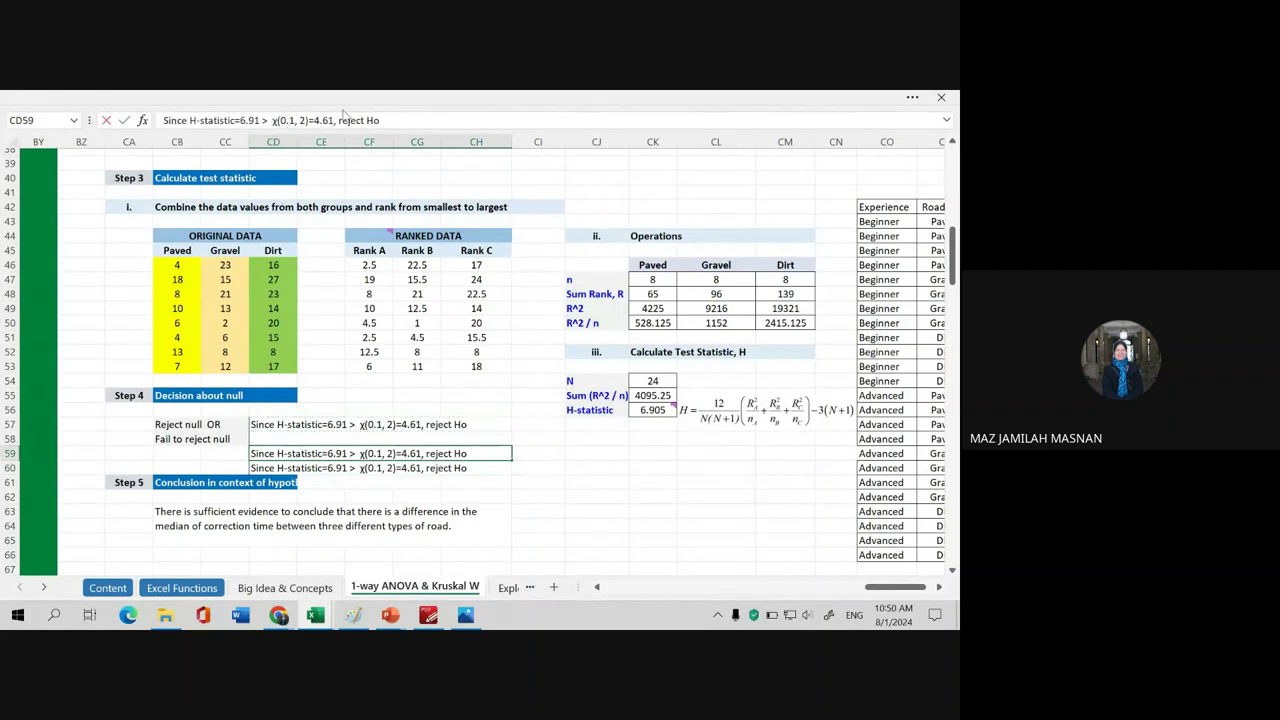
key(BackSpace)
text(05)
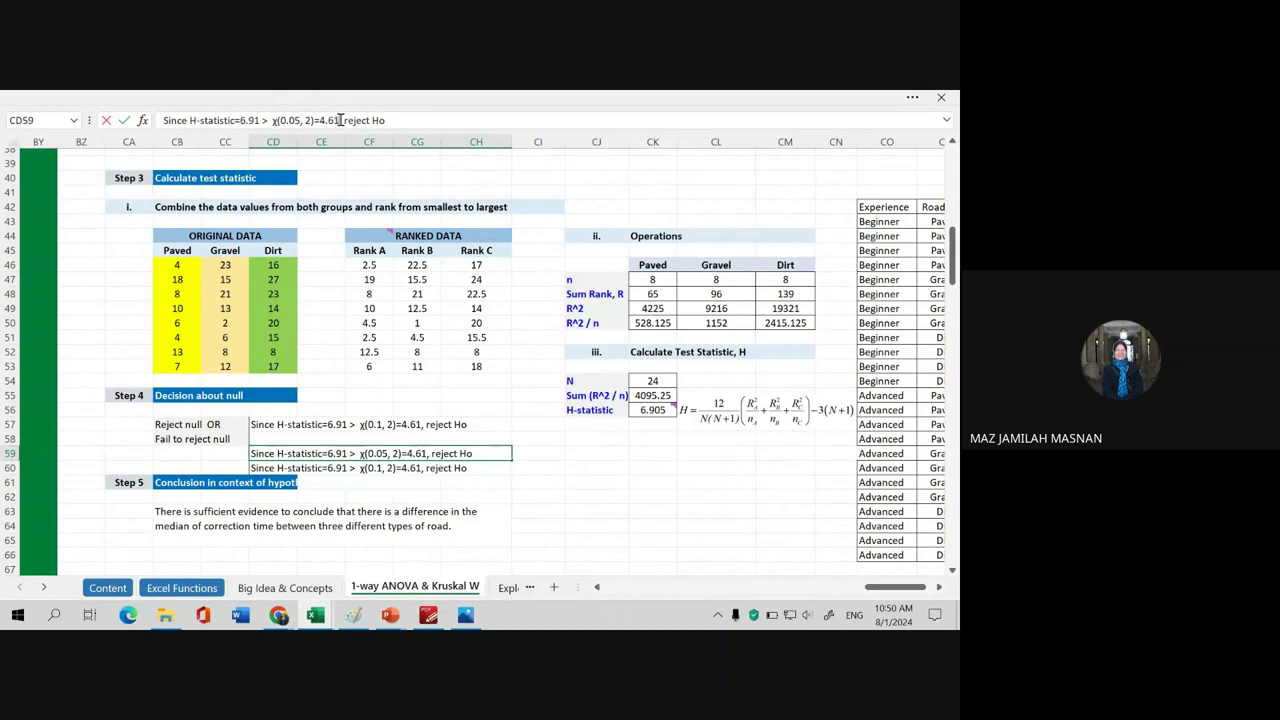
key(BackSpace)
key(BackSpace)
key(BackSpace)
key(BackSpace)
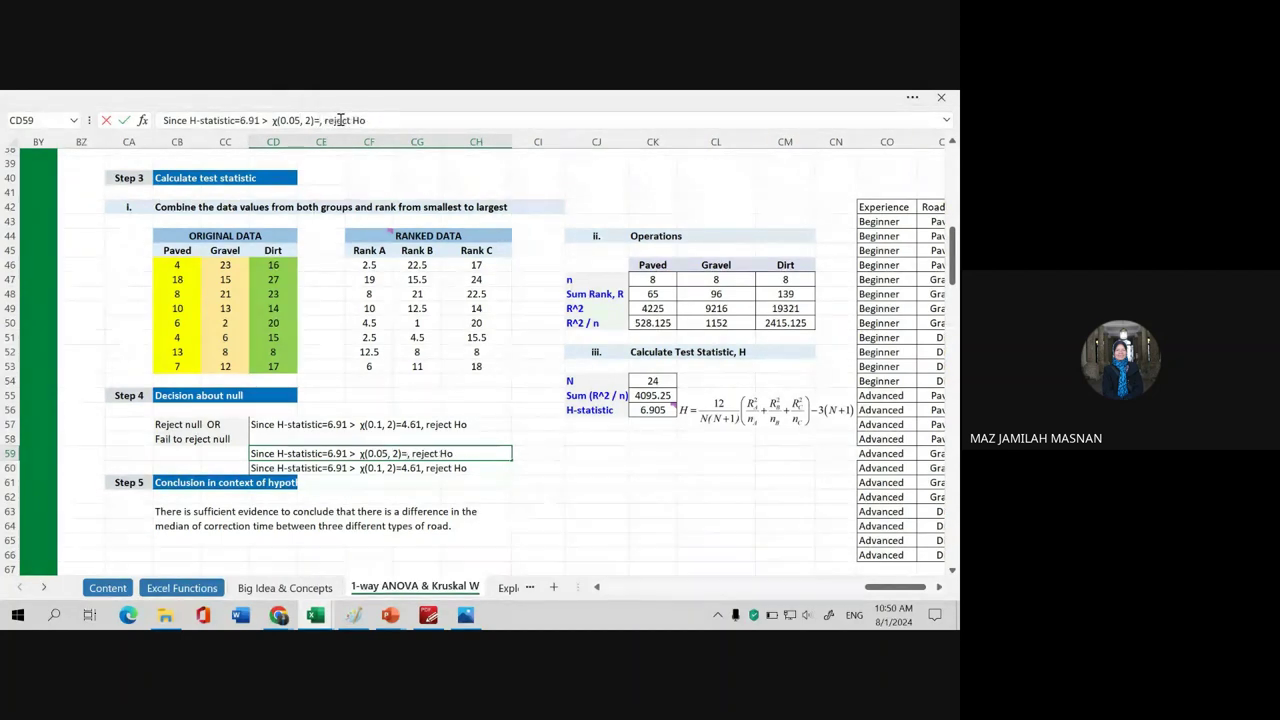
text(5.99)
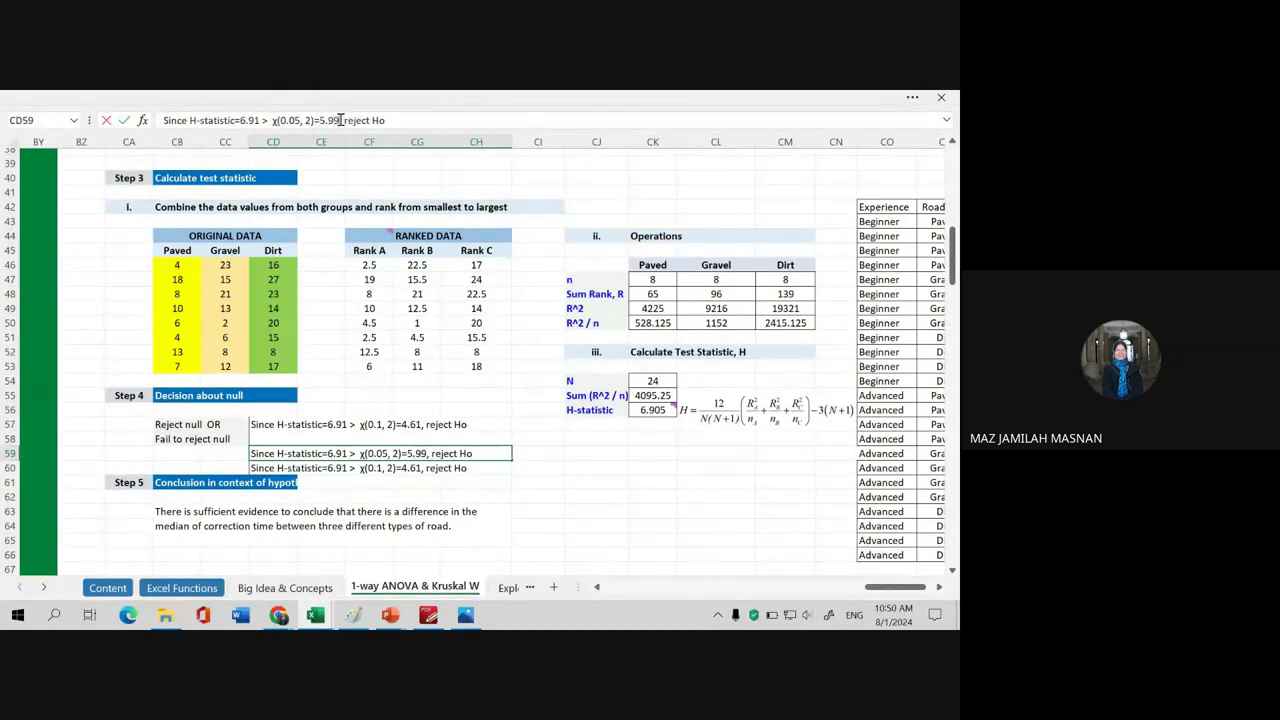
text(2)
- Confirm the 5% statement and change CD60 to χ(0.01, 2)=9.210
key(Return)
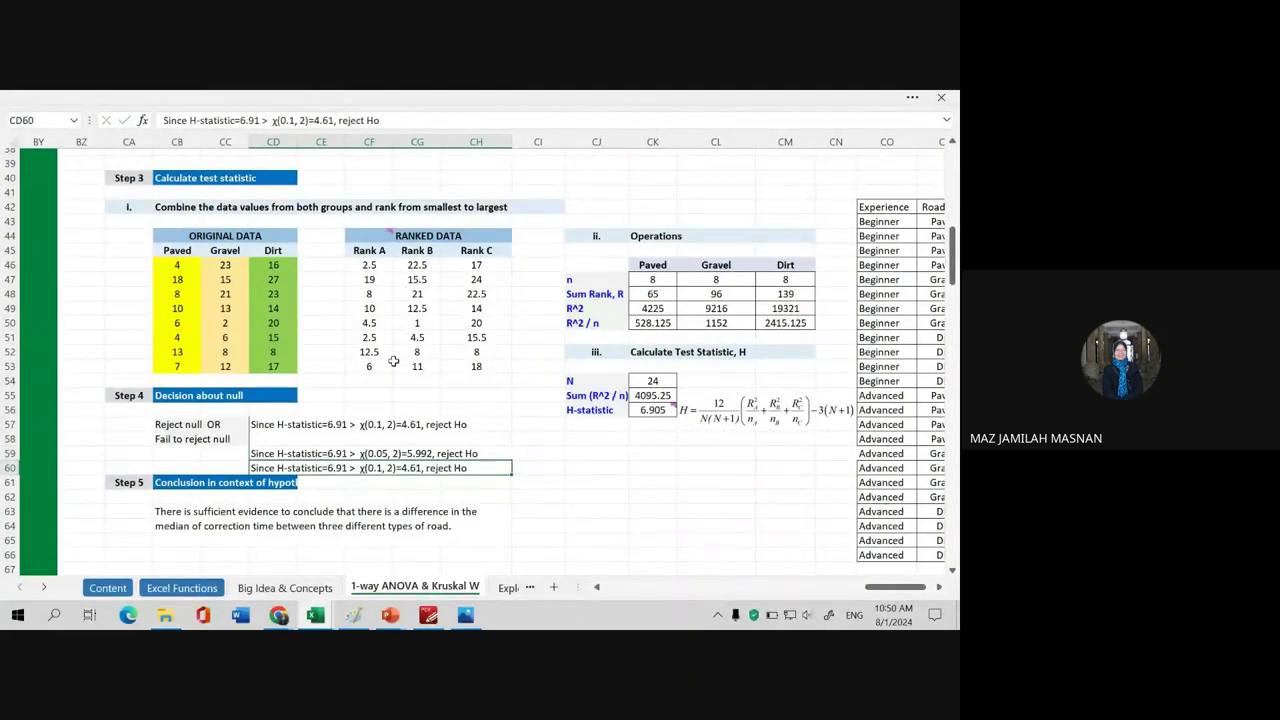
click(292, 120)
key(BackSpace)
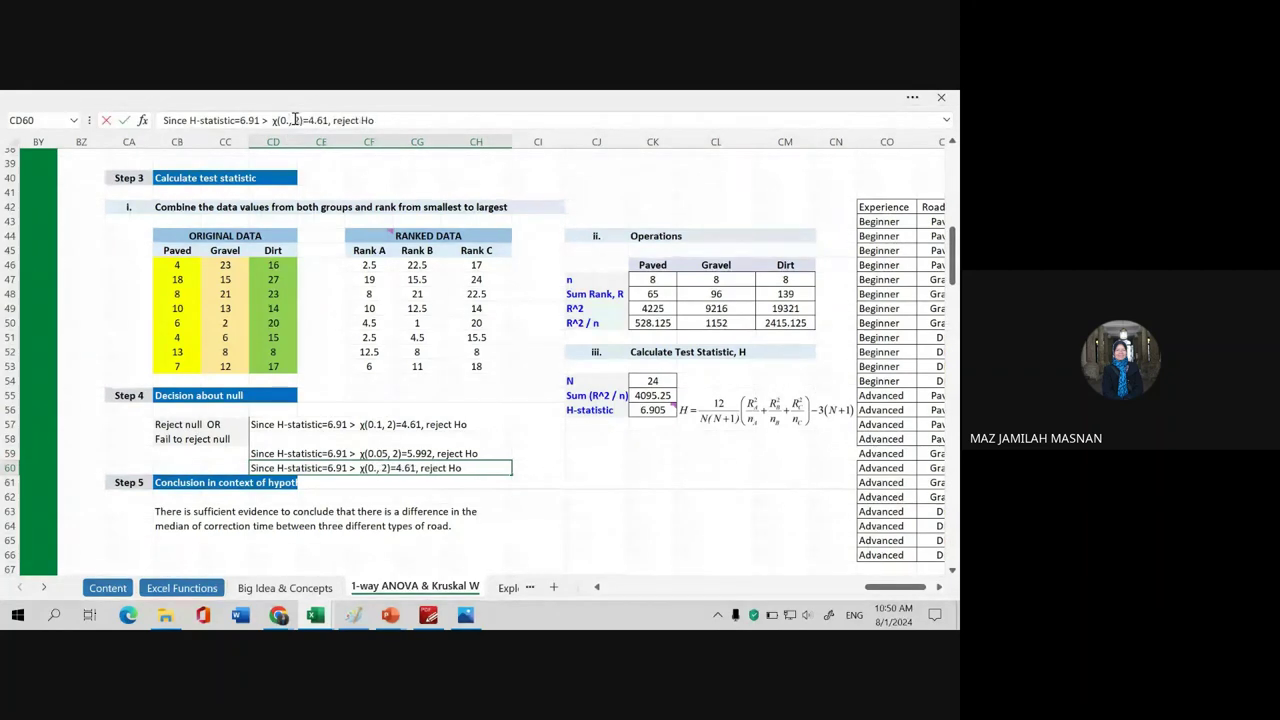
text(00)
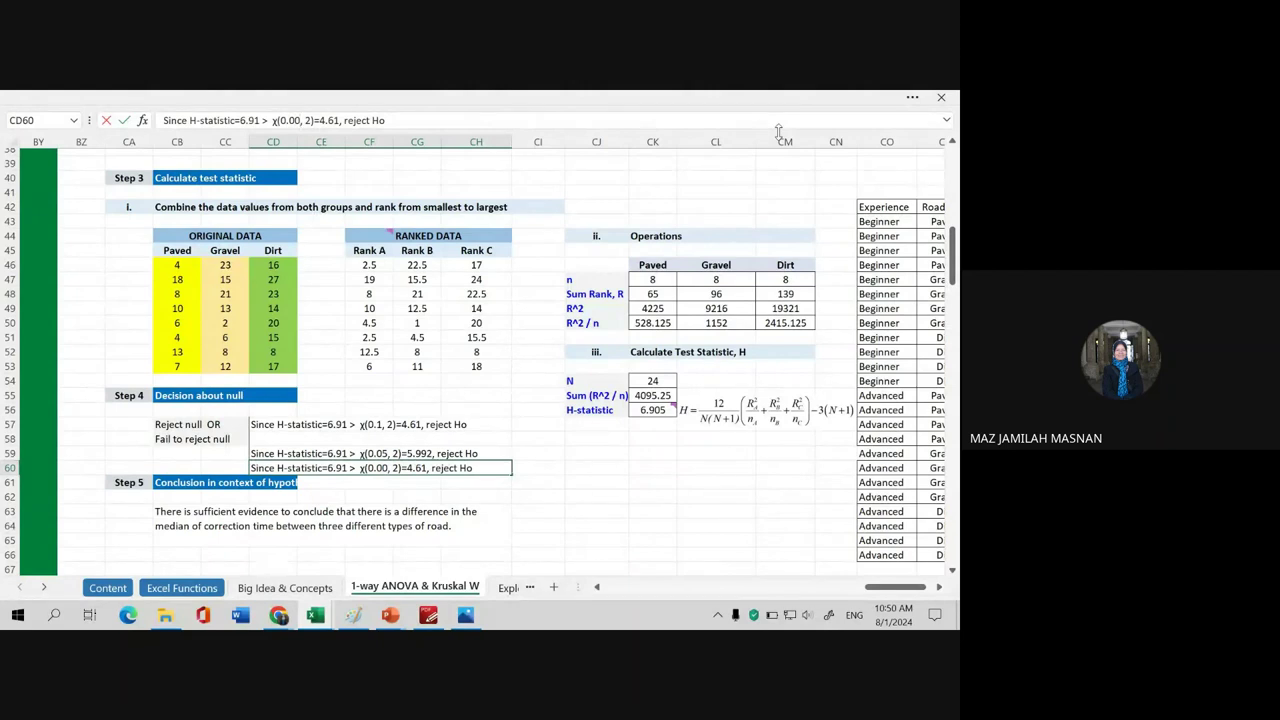
key(BackSpace)
text(1)
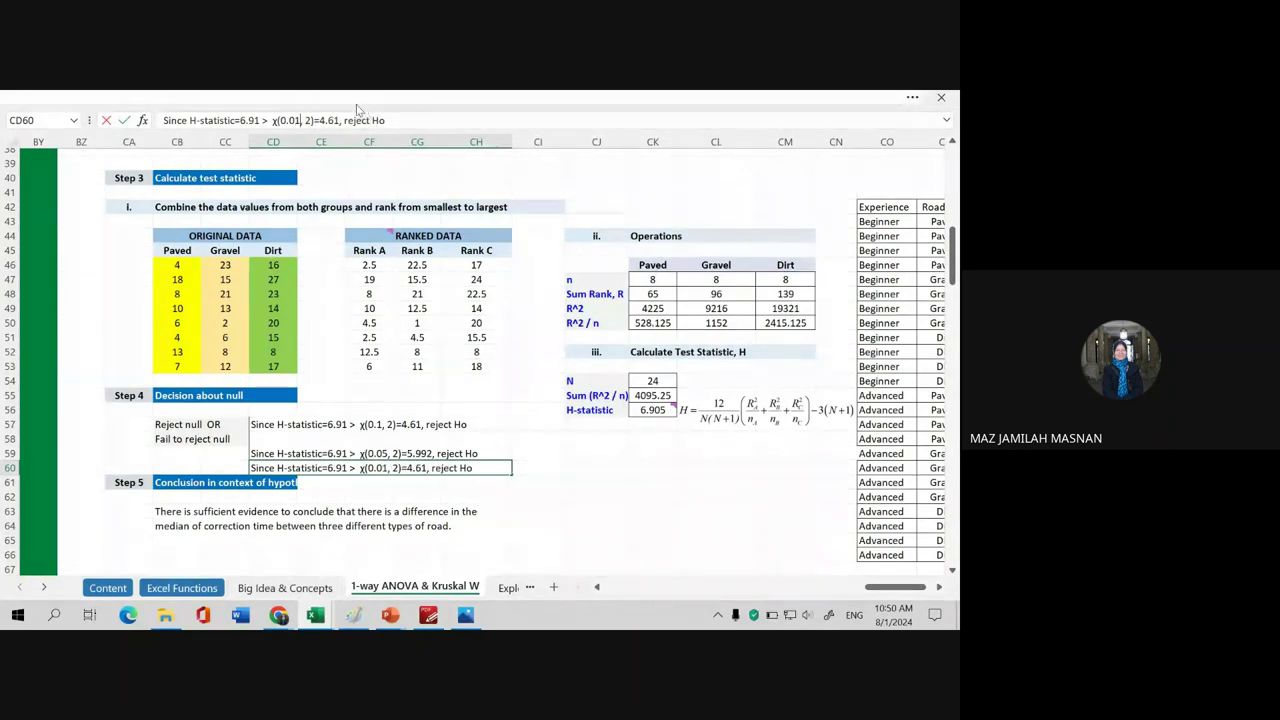
key(BackSpace)
key(BackSpace)
key(BackSpace)
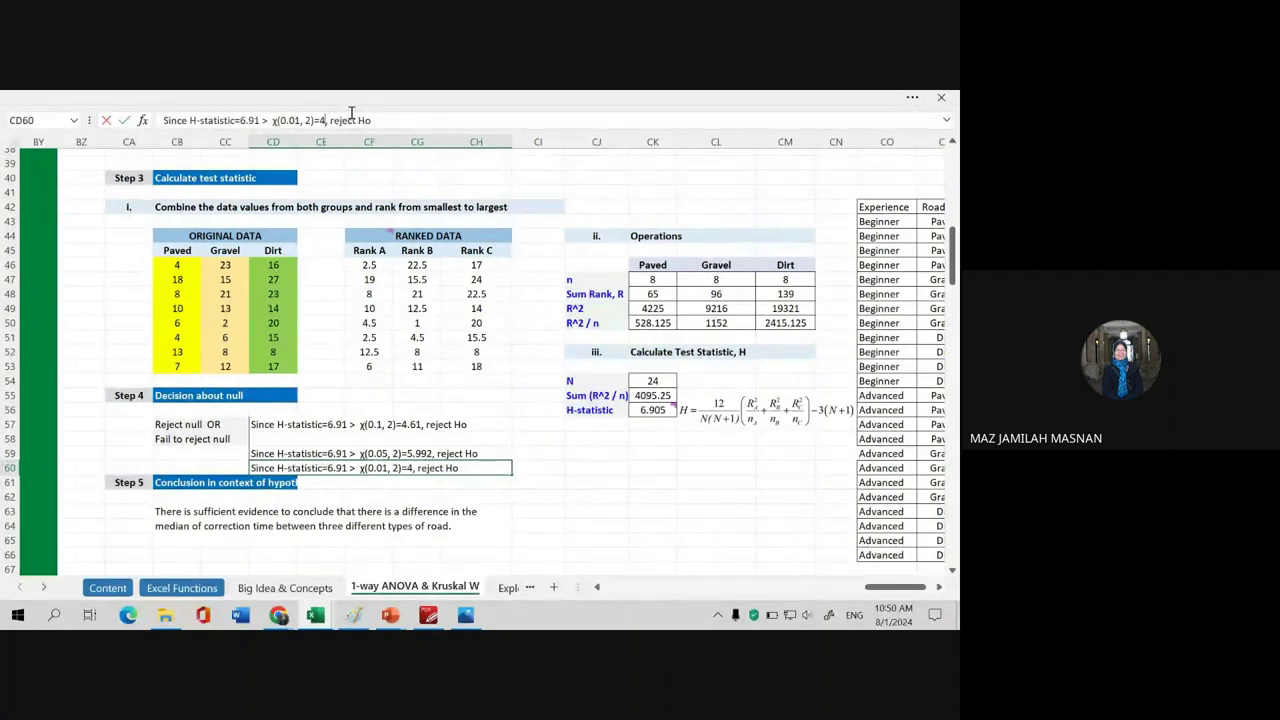
key(BackSpace)
text(9)
text(.210)
key(Return)
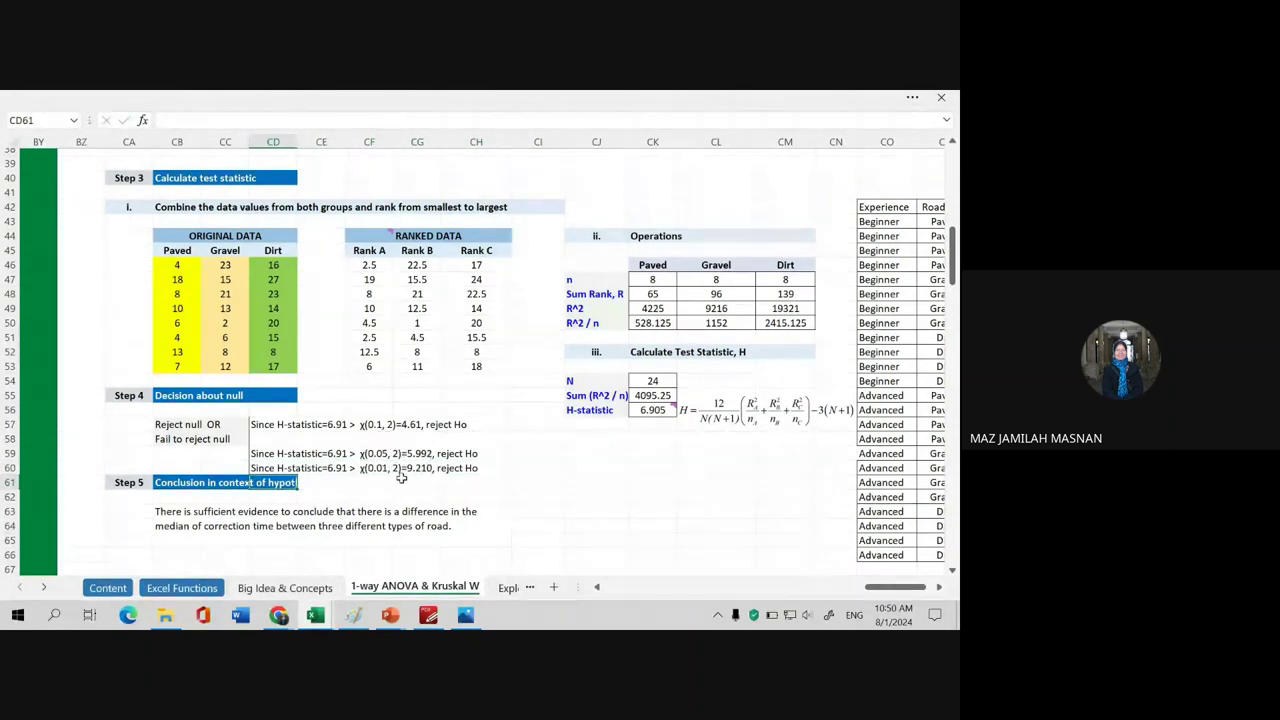
- Make CD60 read H=6.91 < χ(0.01, 2)=9.210, fail to reject Ho
click(371, 469)
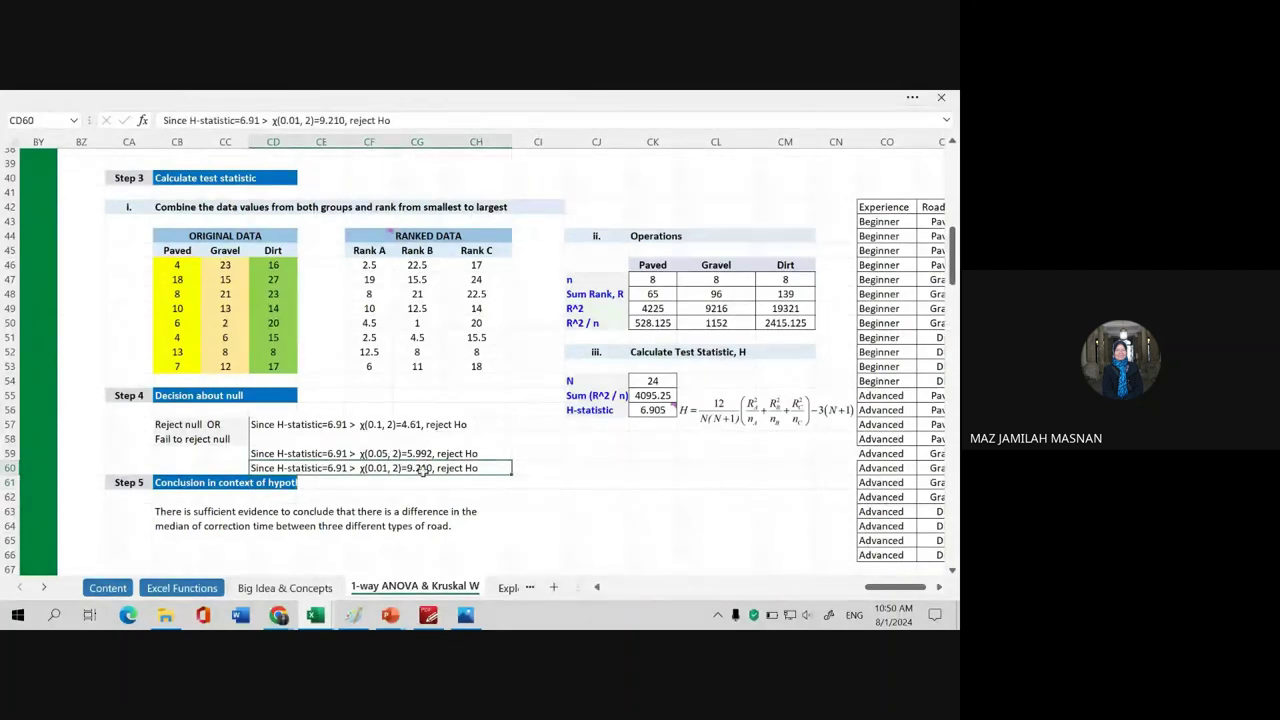
click(348, 120)
key(Delete)
text(<)
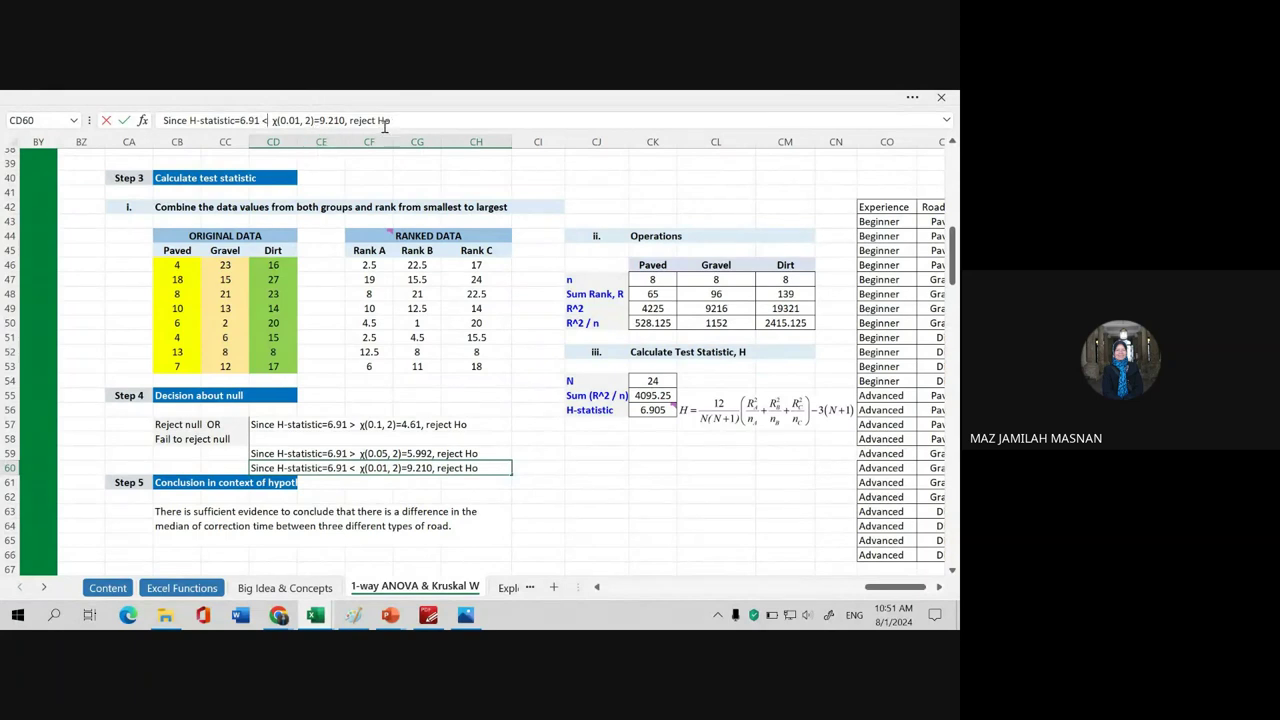
click(351, 120)
text(fail to)
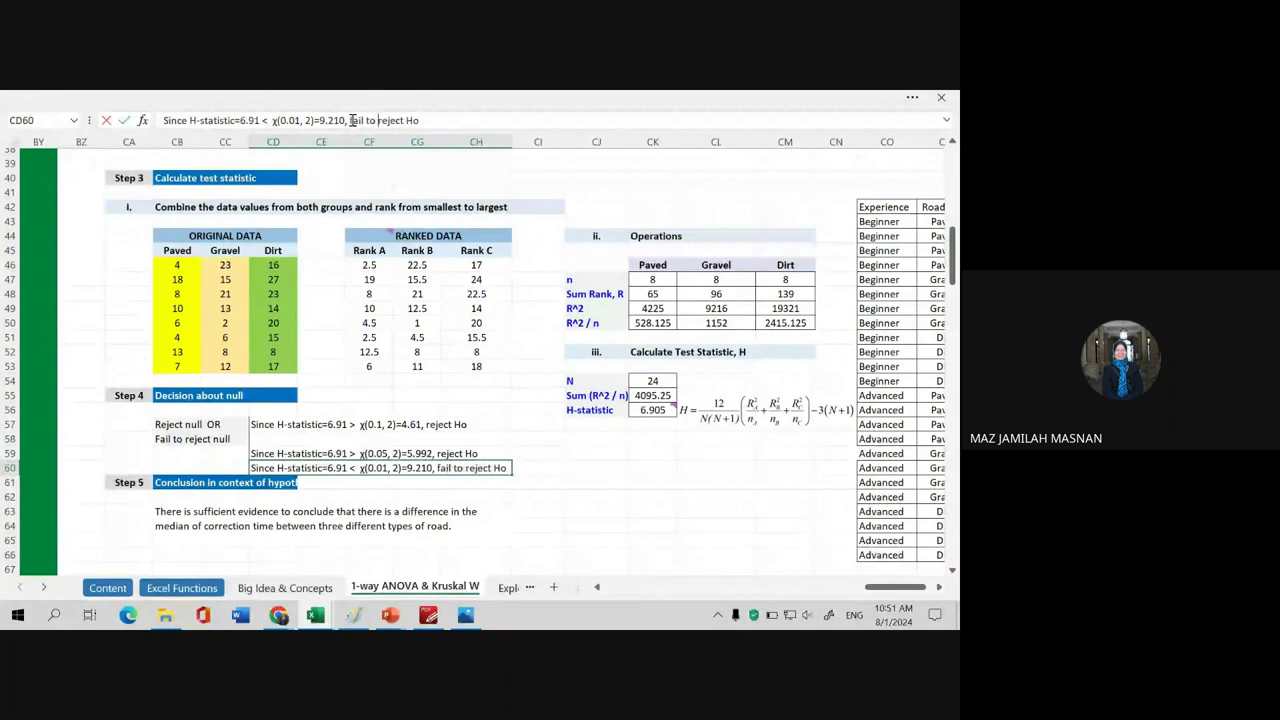
click(516, 437)
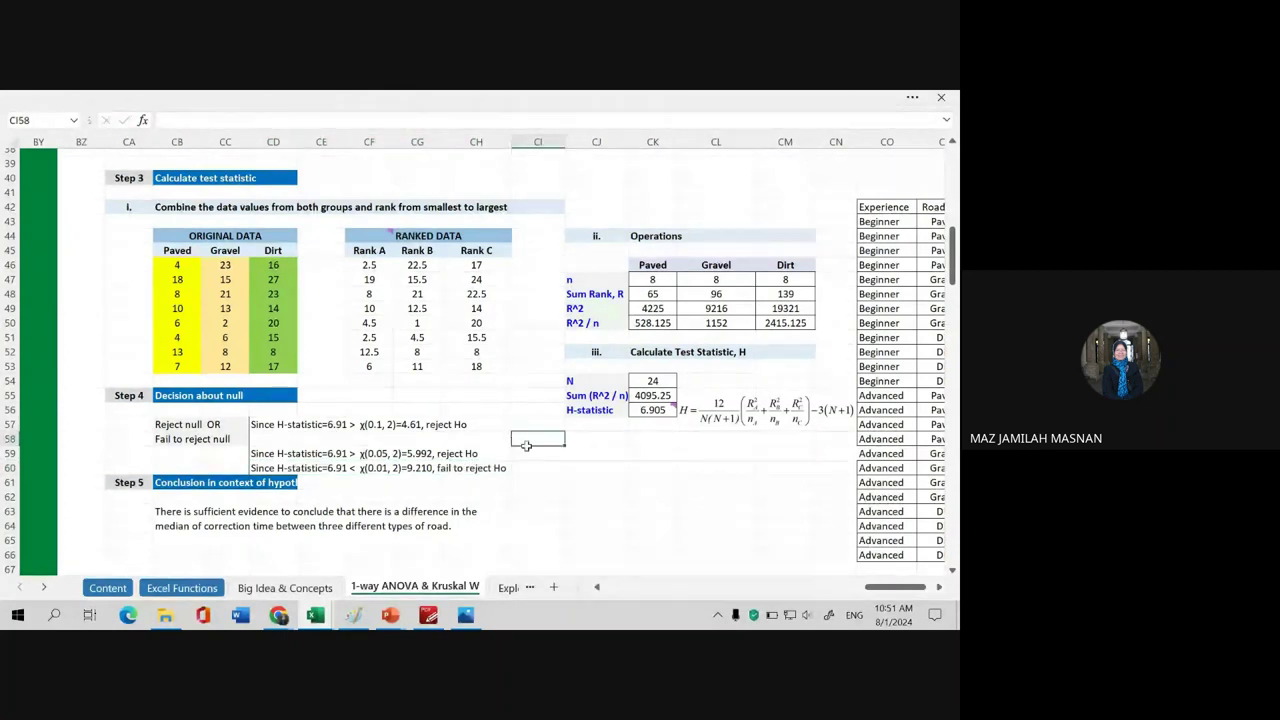
click(268, 454)
- Fill cells CD59:CD60 yellow using the Recent Colors fill
drag(268, 454, 455, 467)
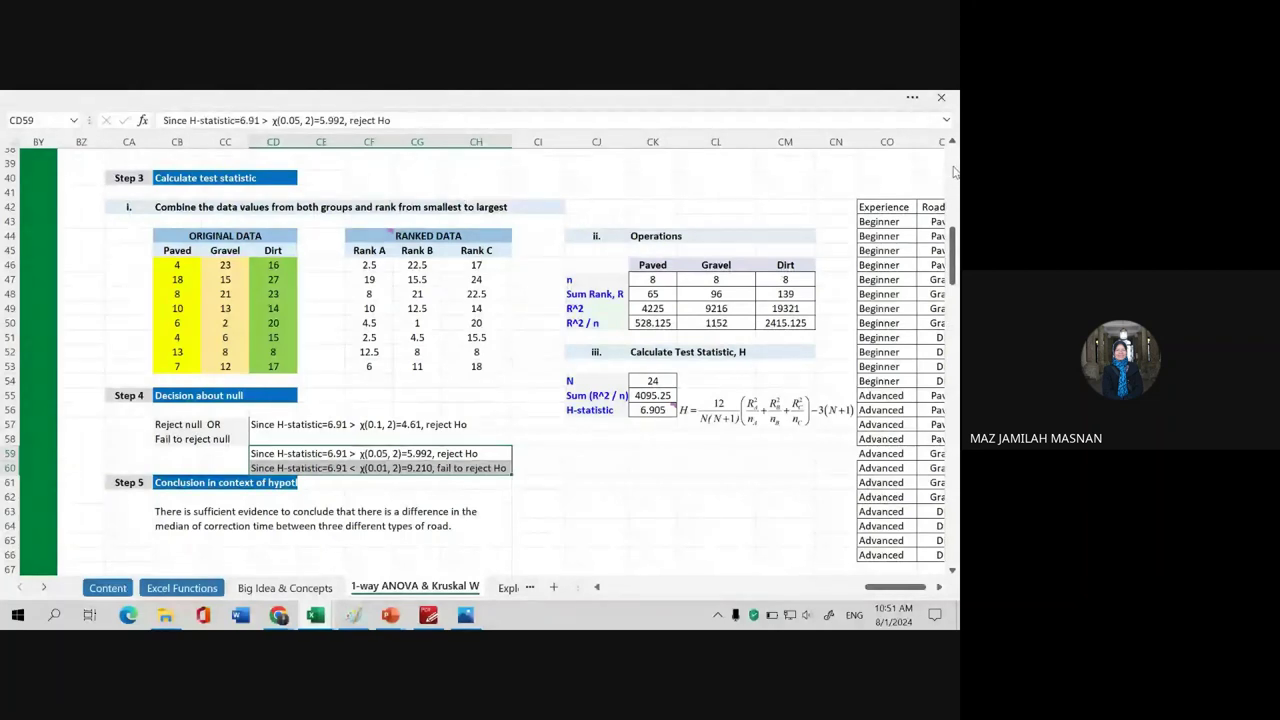
click(912, 97)
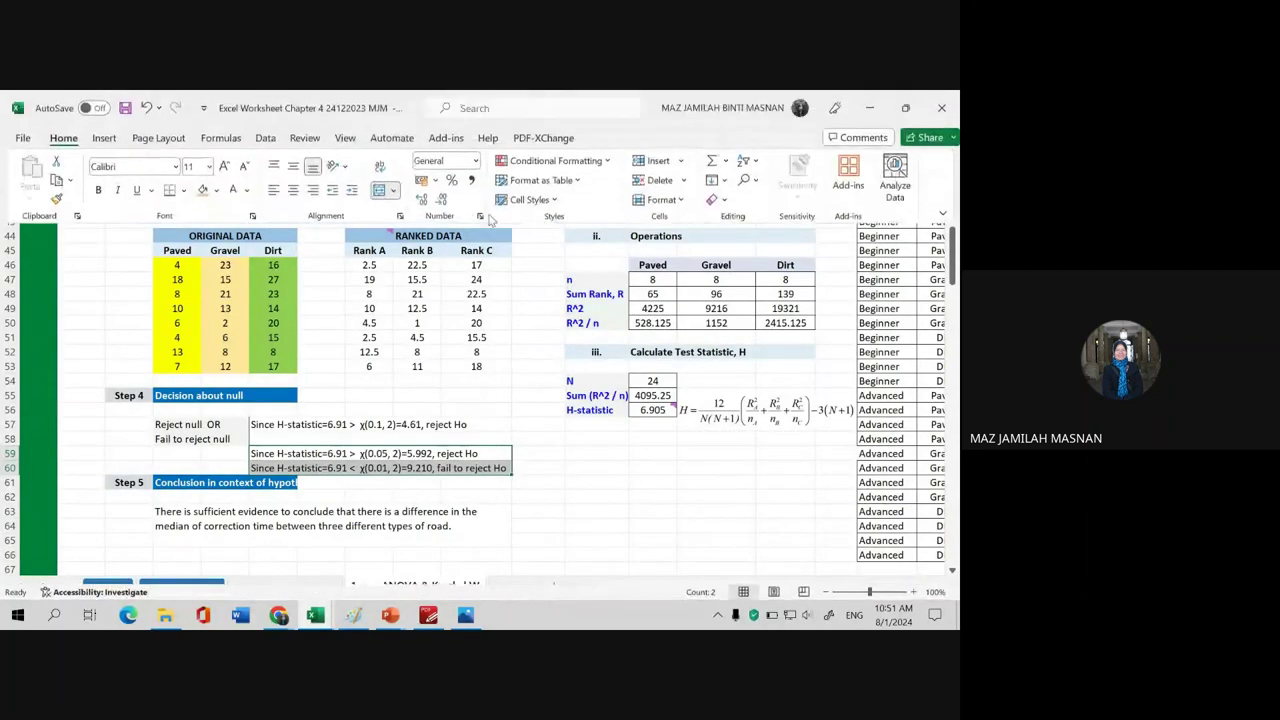
click(217, 190)
click(254, 375)
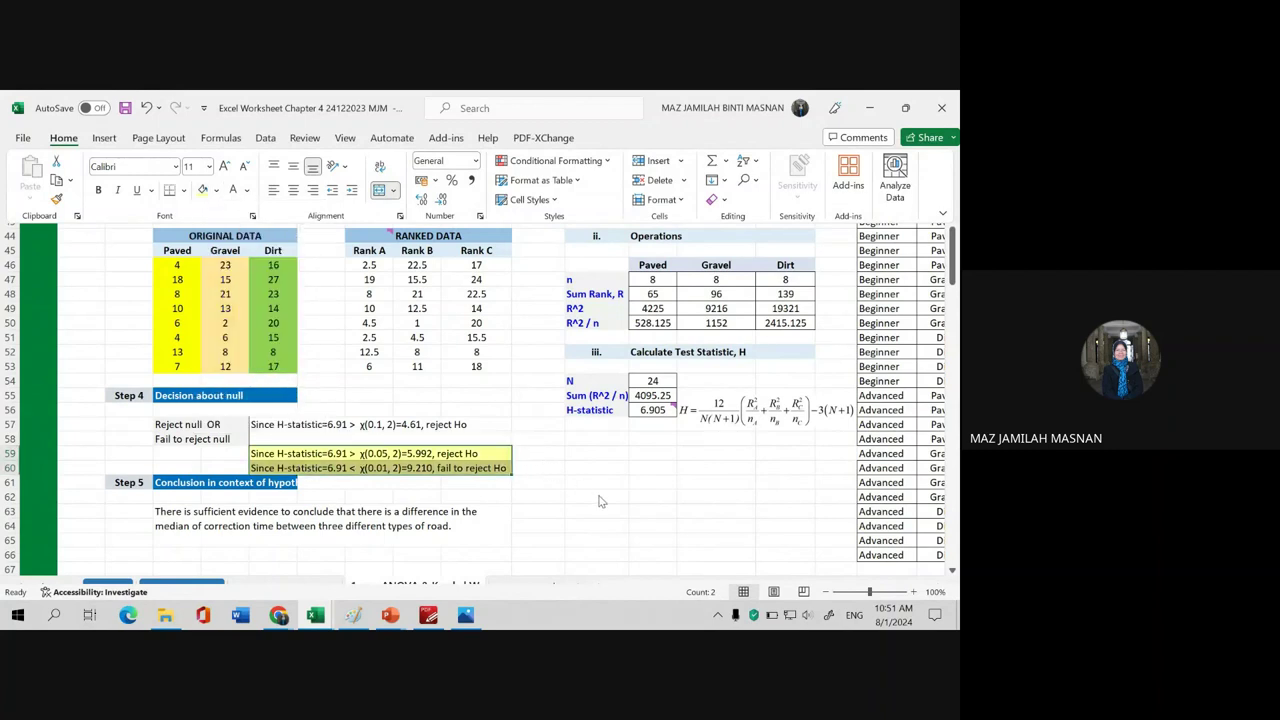
click(538, 453)
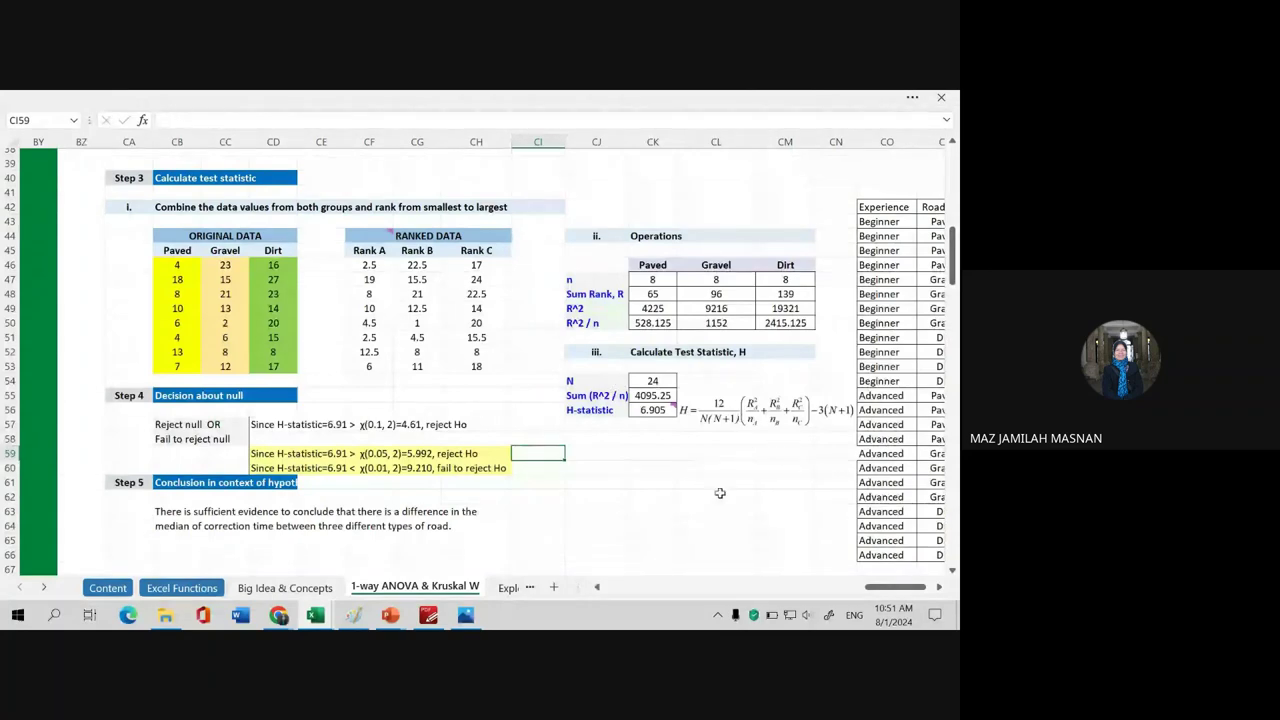
scroll(640, 510, up, 6)
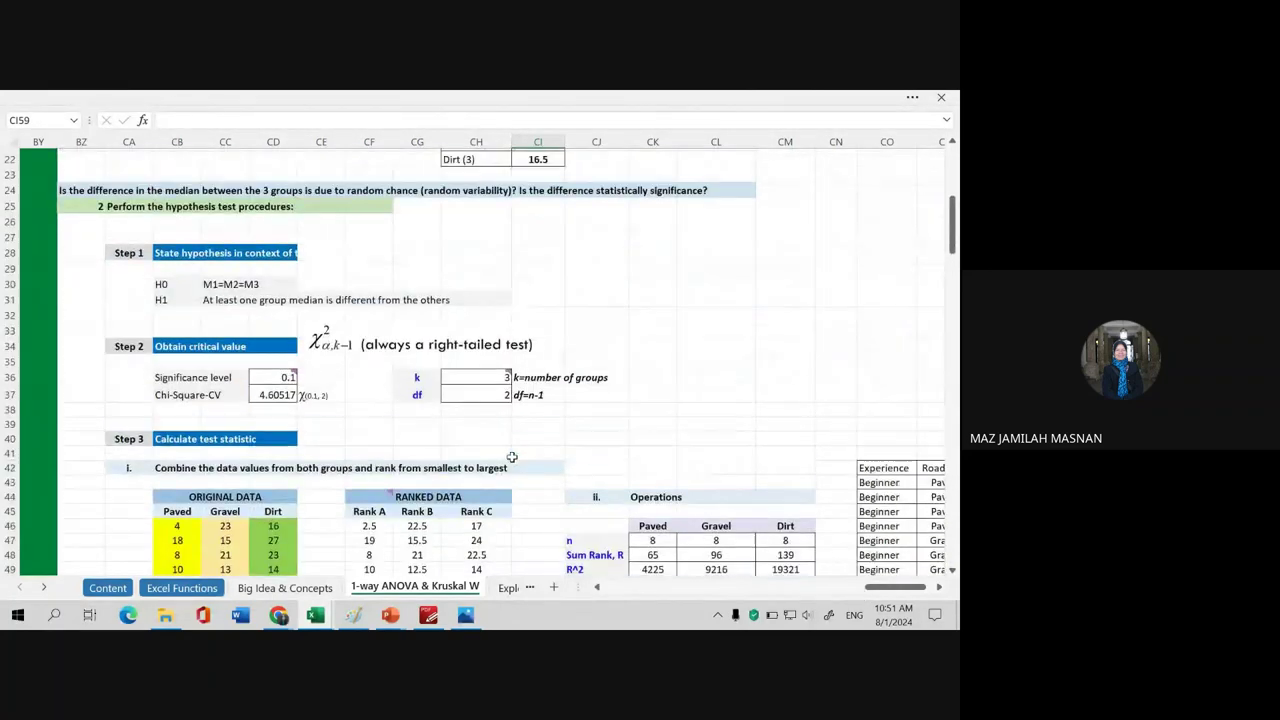
scroll(523, 463, up, 5)
scroll(530, 470, down, 3)
scroll(543, 480, down, 6)
scroll(543, 480, down, 6)
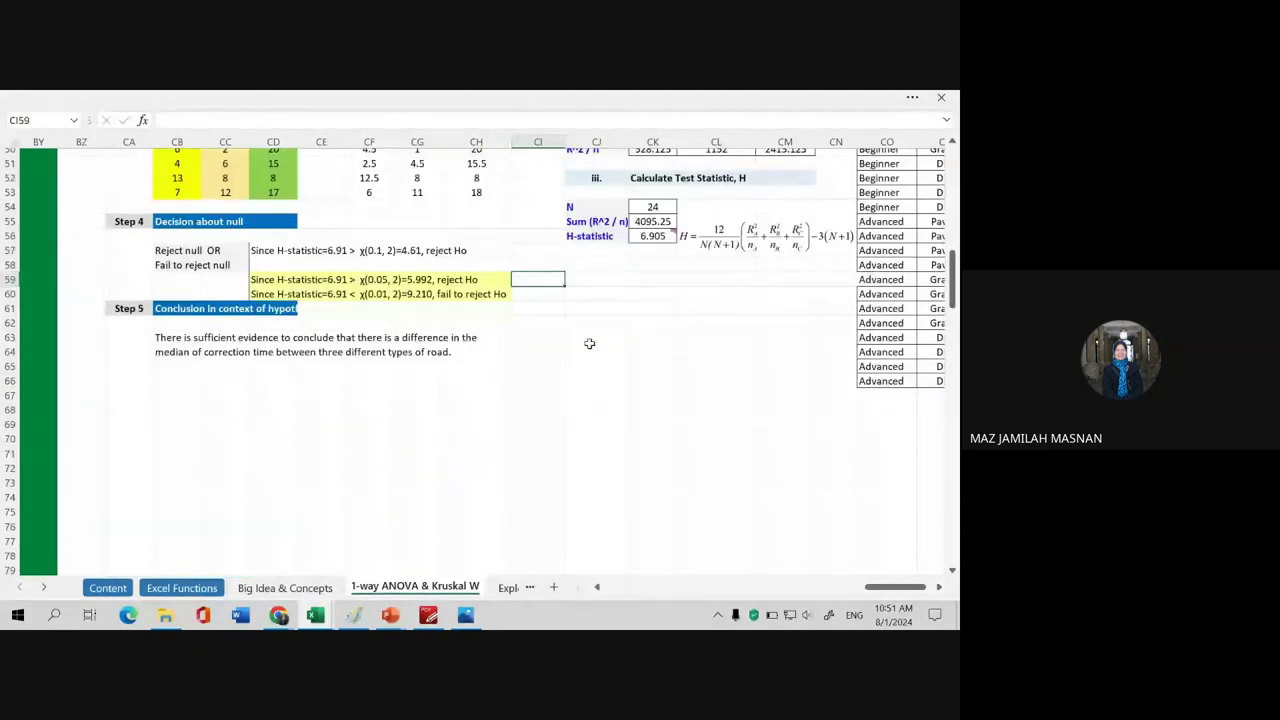
scroll(642, 350, up, 5)
scroll(643, 353, up, 2)
scroll(643, 353, down, 1)
scroll(643, 353, down, 2)
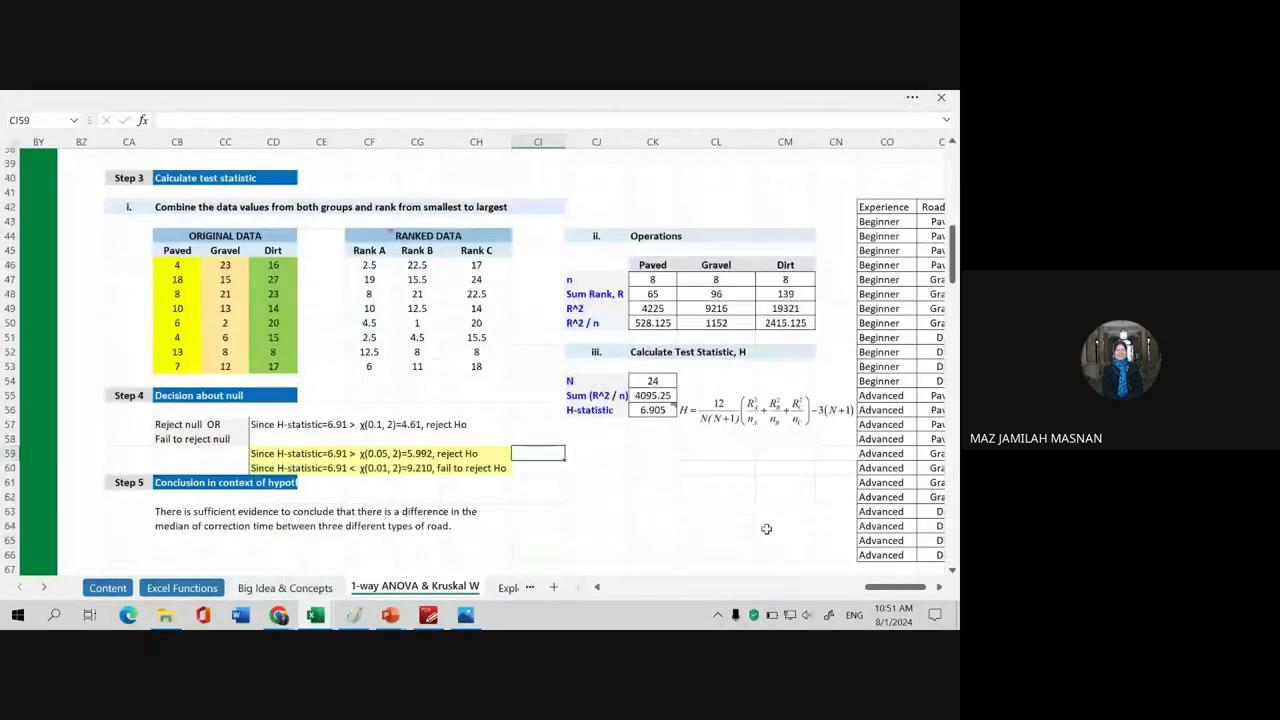
click(940, 588)
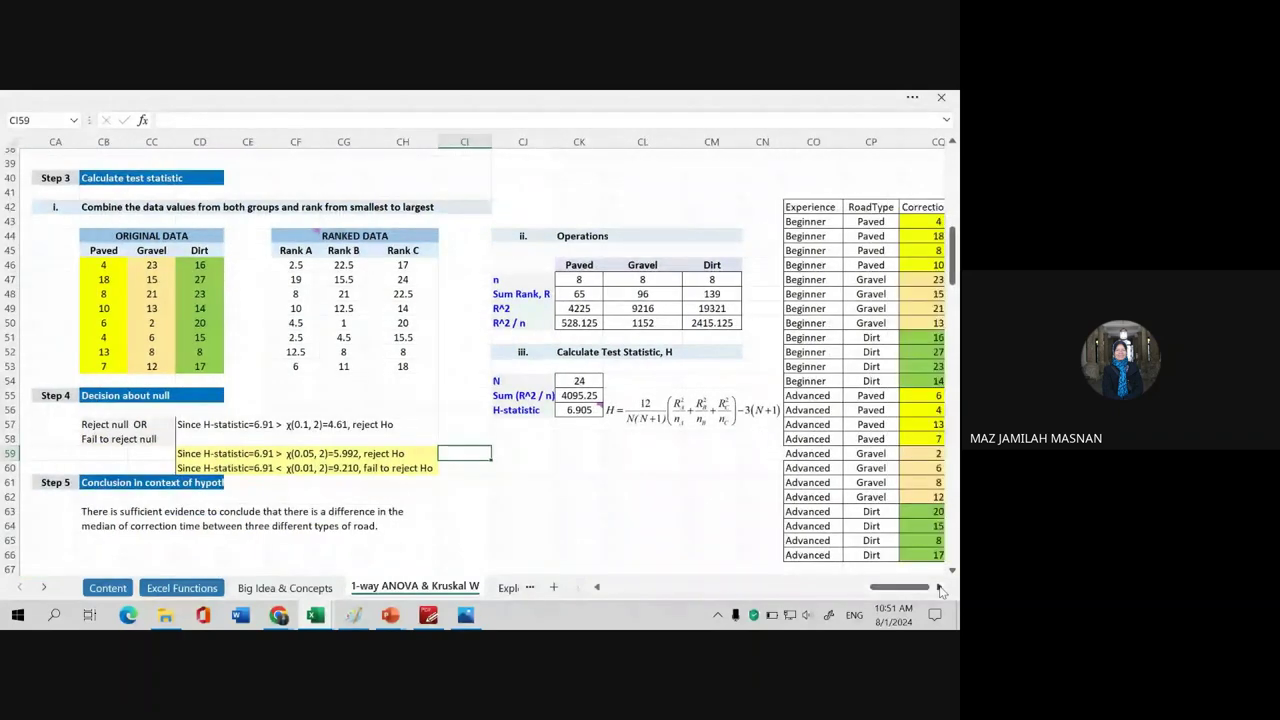
click(940, 588)
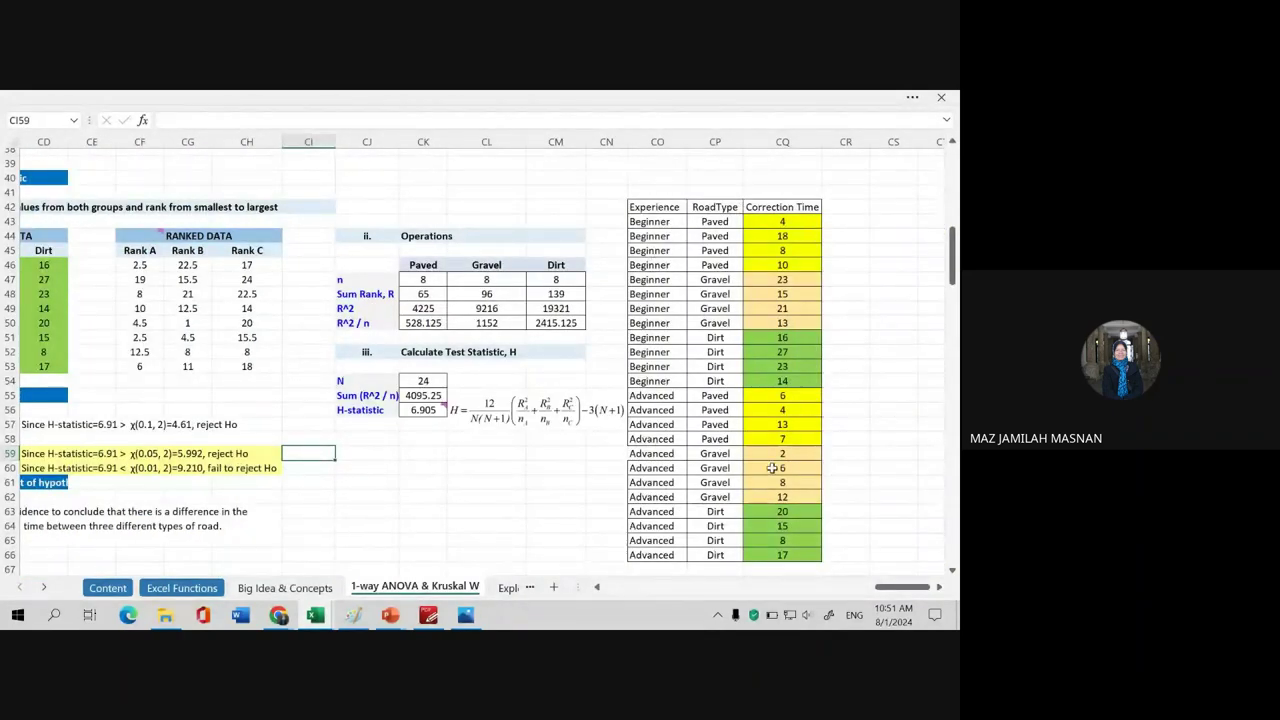
scroll(514, 451, up, 3)
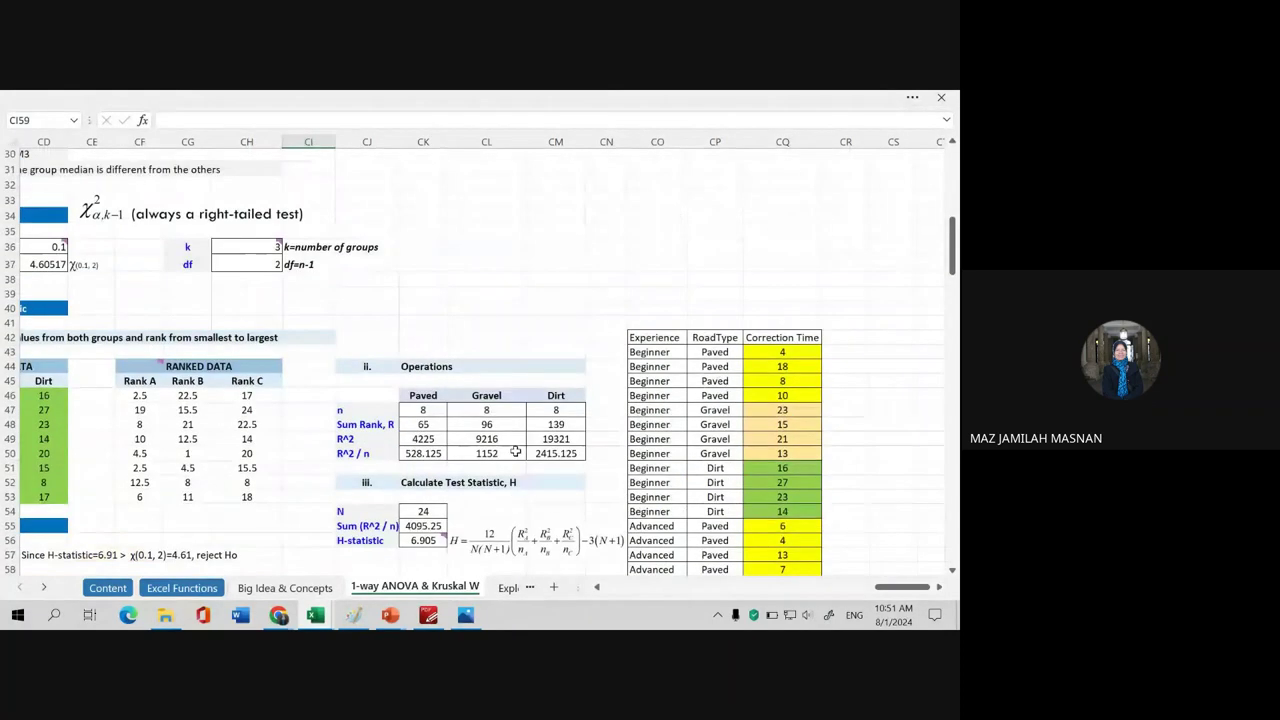
scroll(725, 507, up, 6)
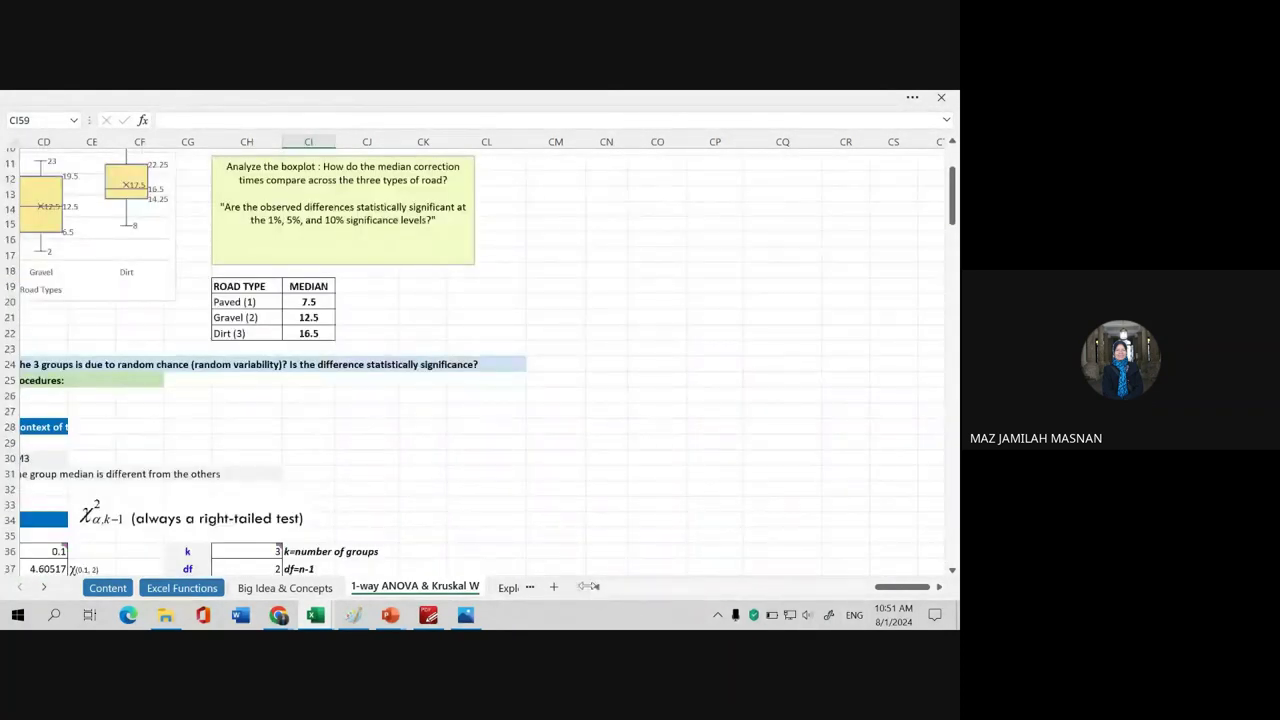